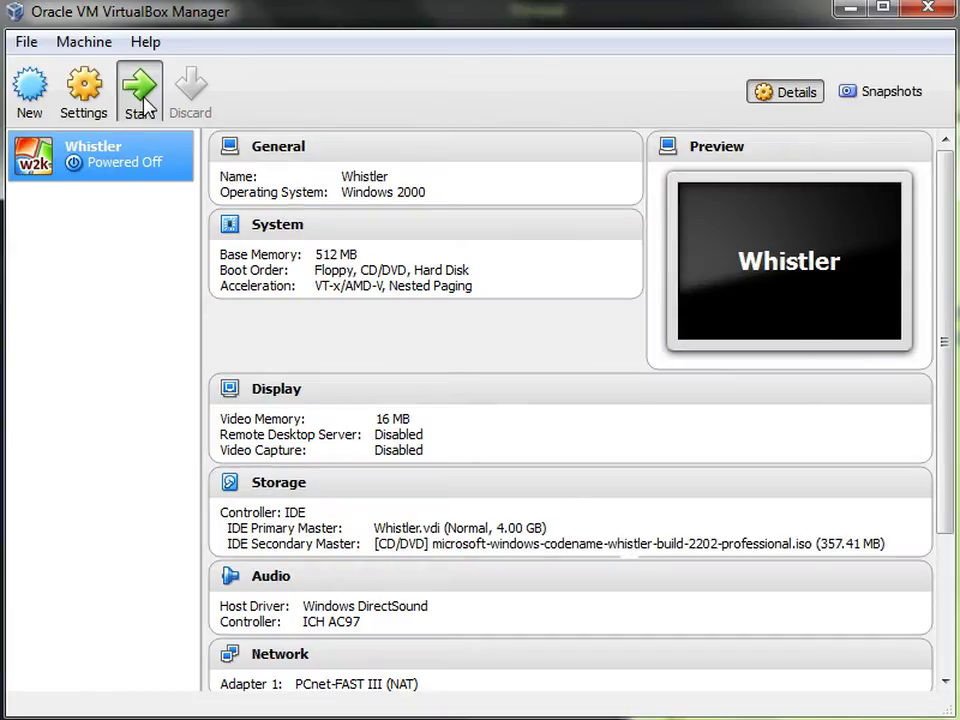
Start the Whistler VM and accept the licence with F8 so Setup copies files and reboots
{"action": "left_click", "coordinate": [140, 95]}
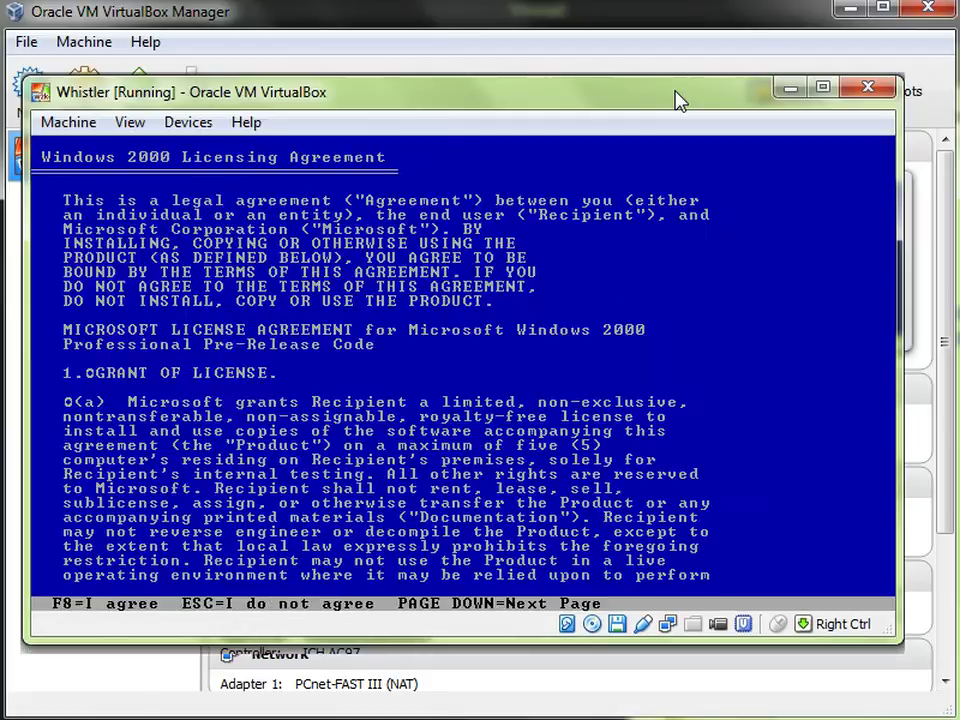
{"action": "key", "text": "F8"}
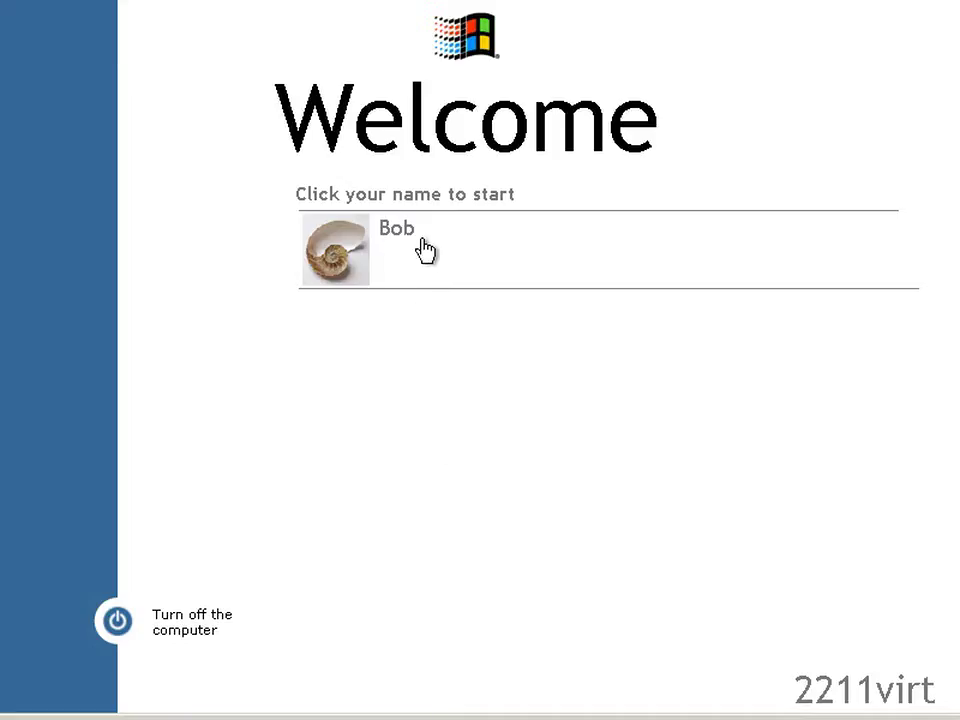
{"action": "left_click", "coordinate": [426, 251]}
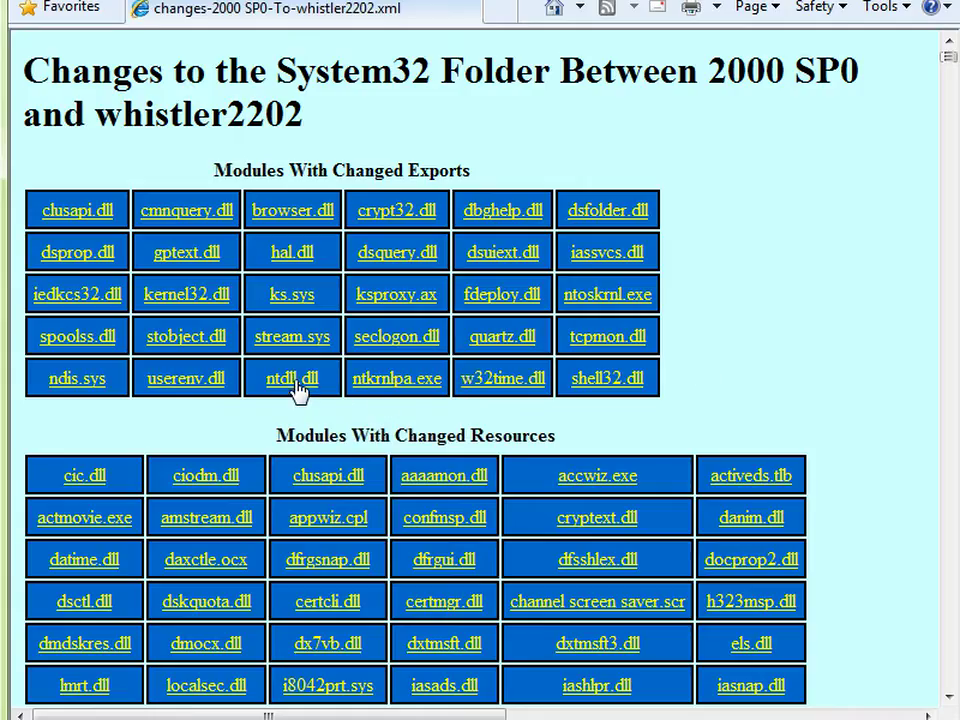
{"action": "left_click", "coordinate": [296, 390]}
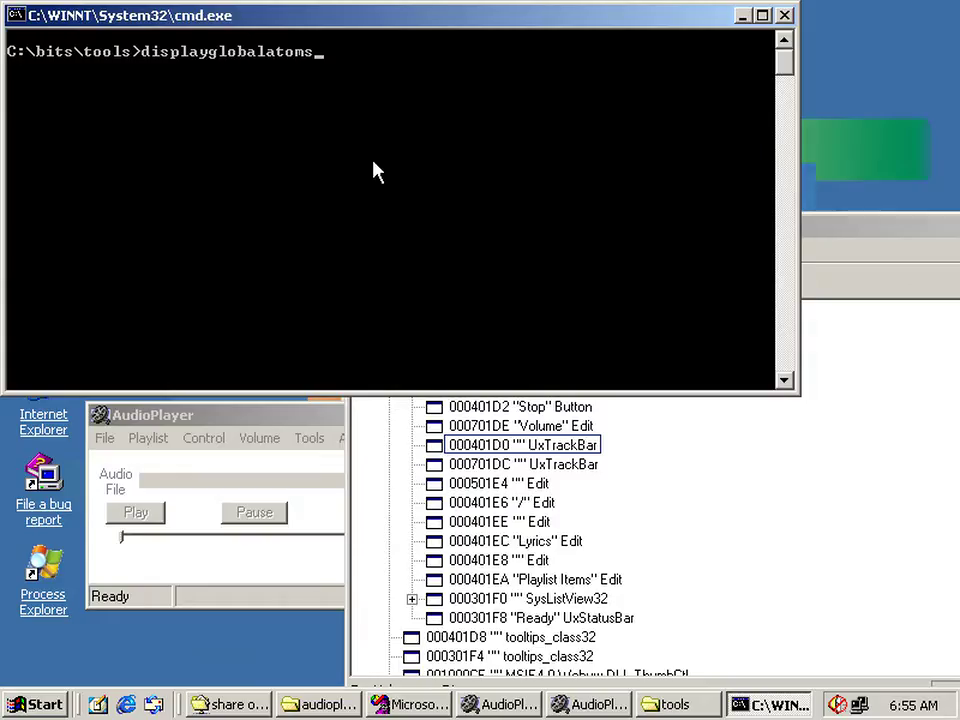
{"action": "key", "text": "Return"}
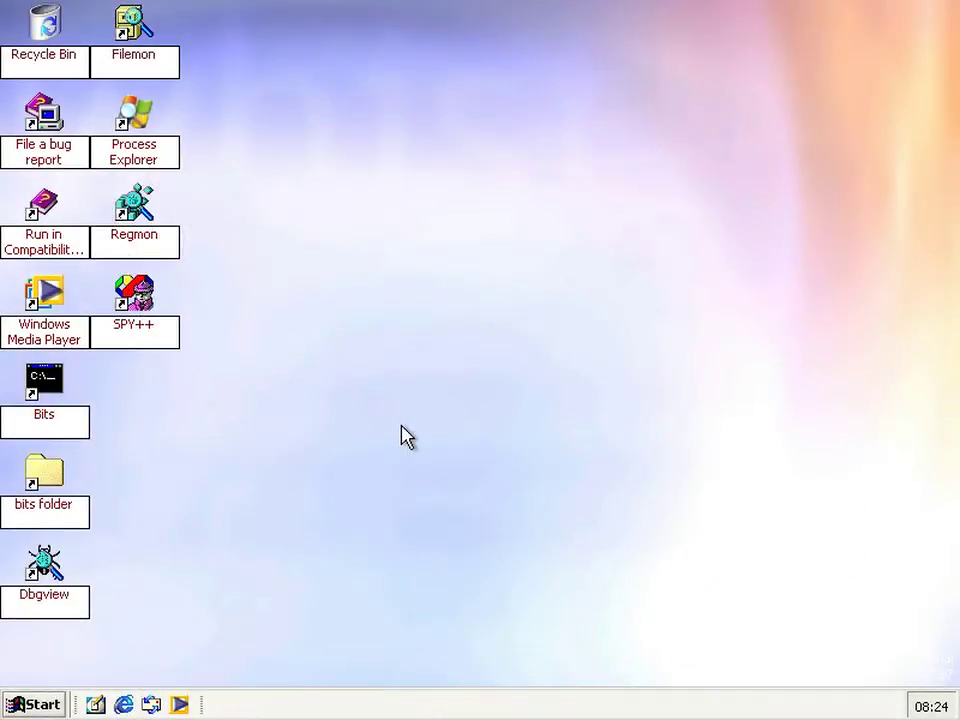
{"action": "key", "text": "super"}
{"action": "left_click", "coordinate": [340, 570]}
{"action": "type", "text": "winver"}
{"action": "key", "text": "Return"}
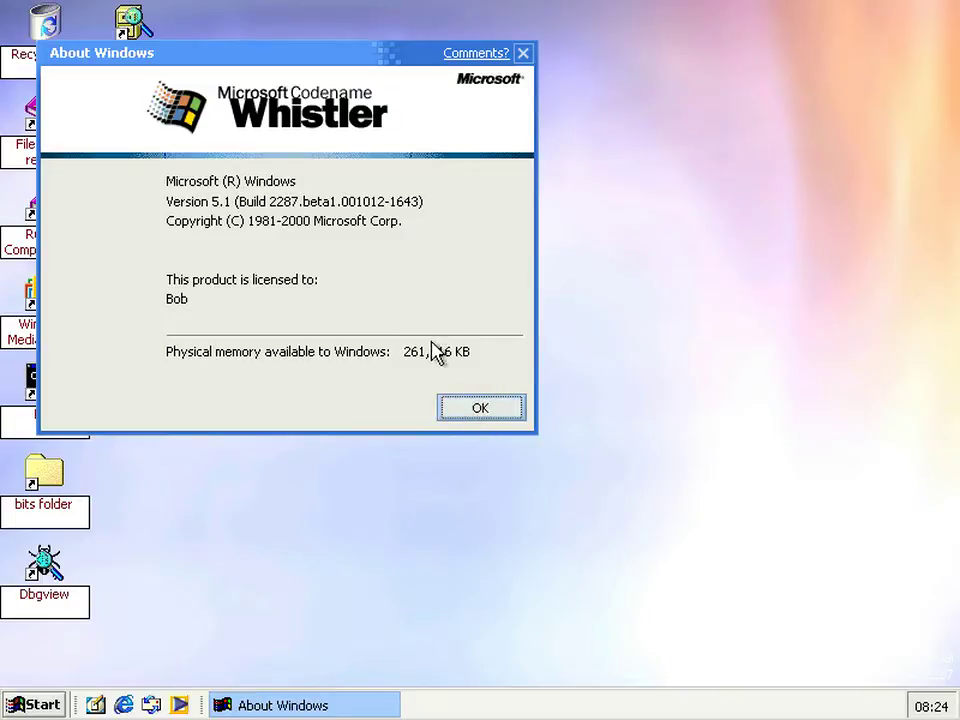
{"action": "left_click", "coordinate": [480, 410]}
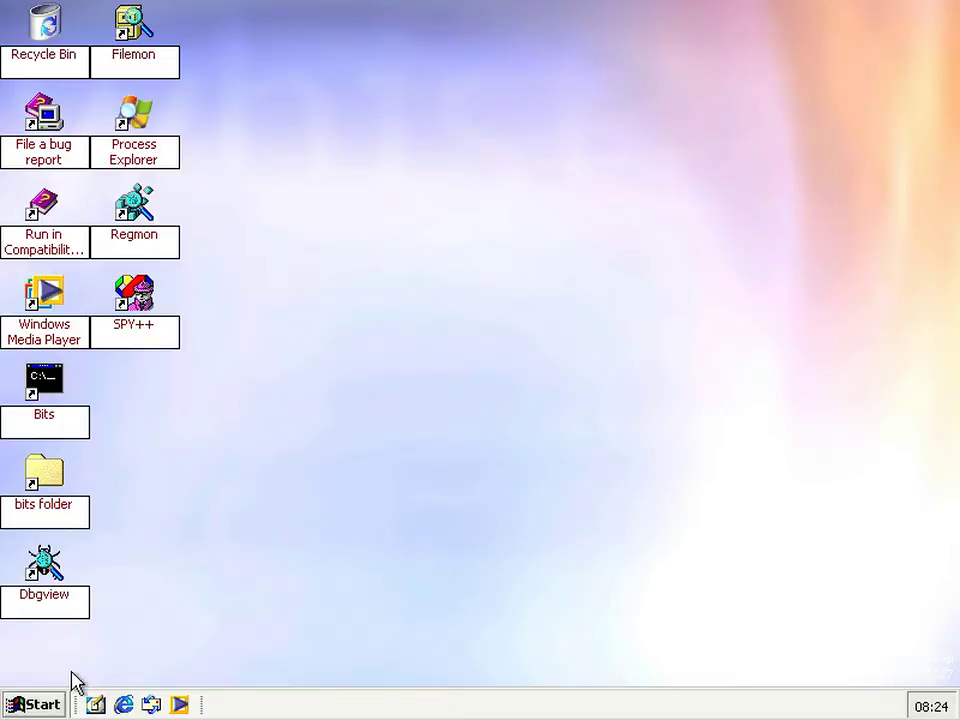
Compare Whistler's Start menu with the whistler2267 image, then bring up the Start button's options
{"action": "left_click", "coordinate": [17, 705]}
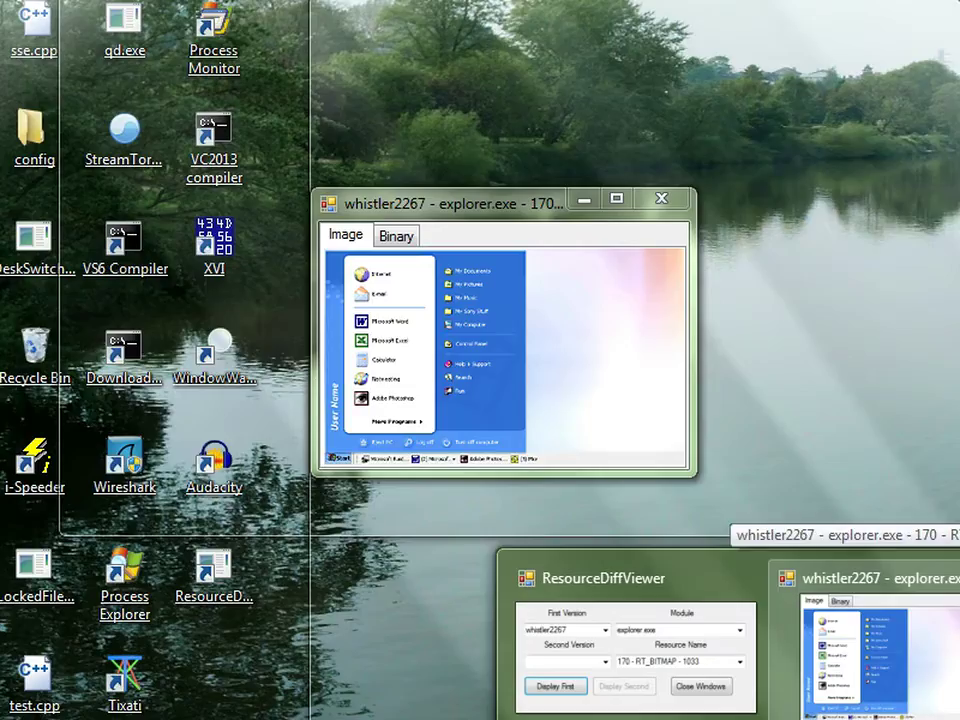
{"action": "left_click", "coordinate": [865, 645]}
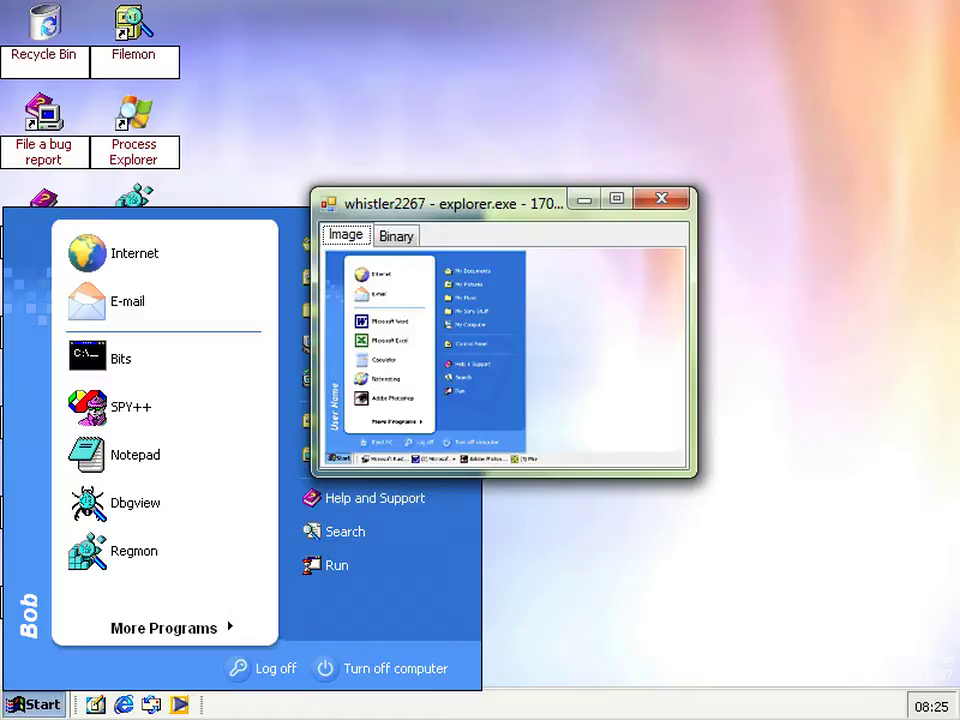
{"action": "left_click", "coordinate": [615, 521]}
{"action": "left_click", "coordinate": [770, 572]}
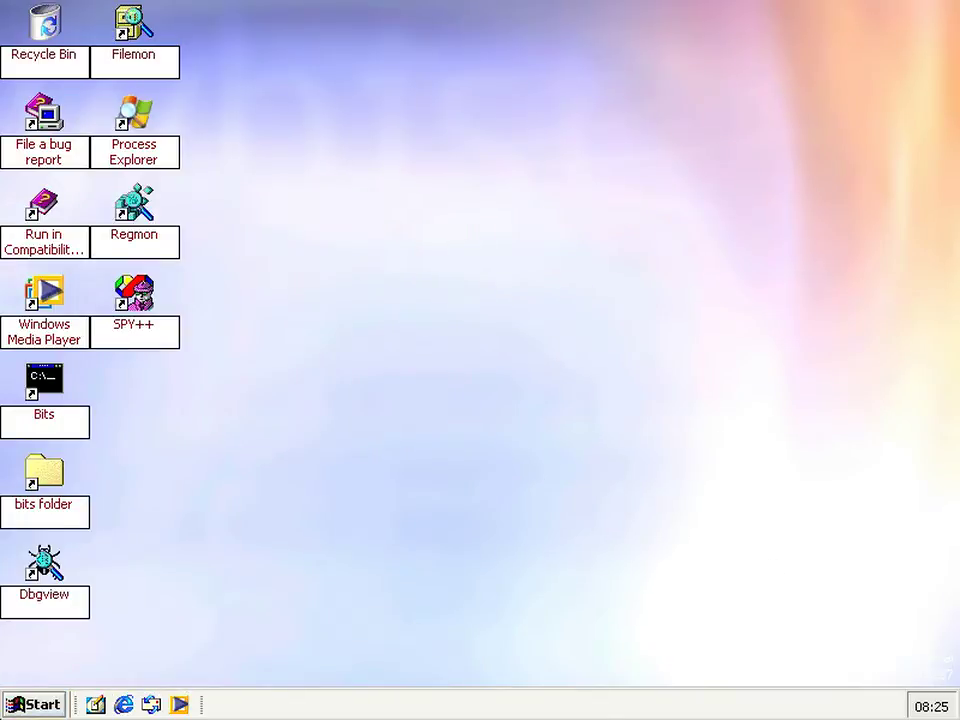
{"action": "right_click", "coordinate": [22, 704]}
{"action": "left_click", "coordinate": [75, 647]}
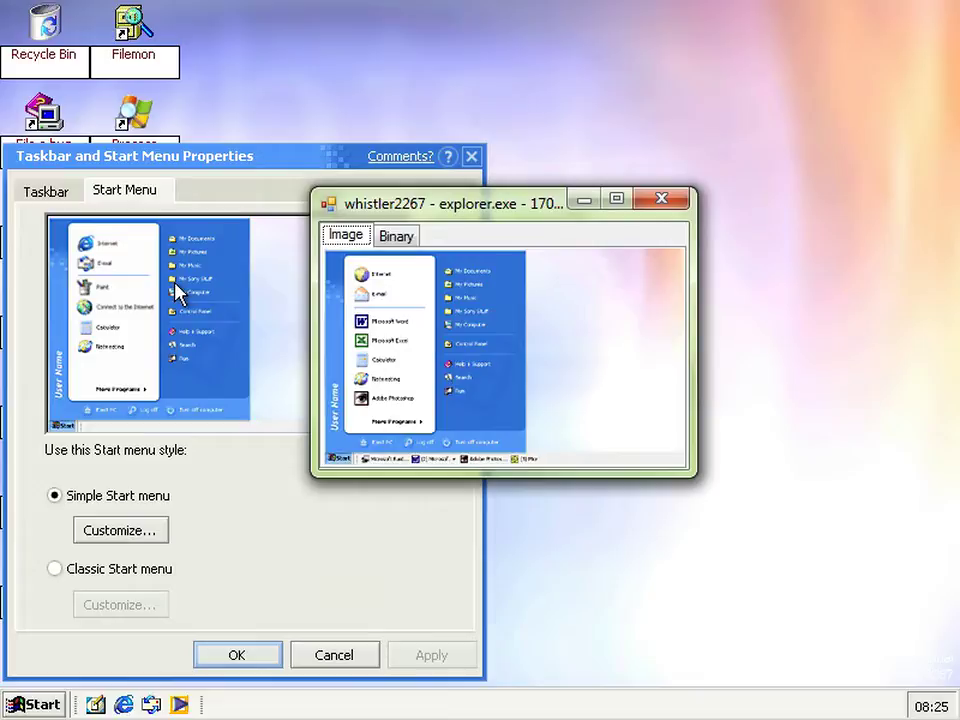
{"action": "key", "text": "alt+F4"}
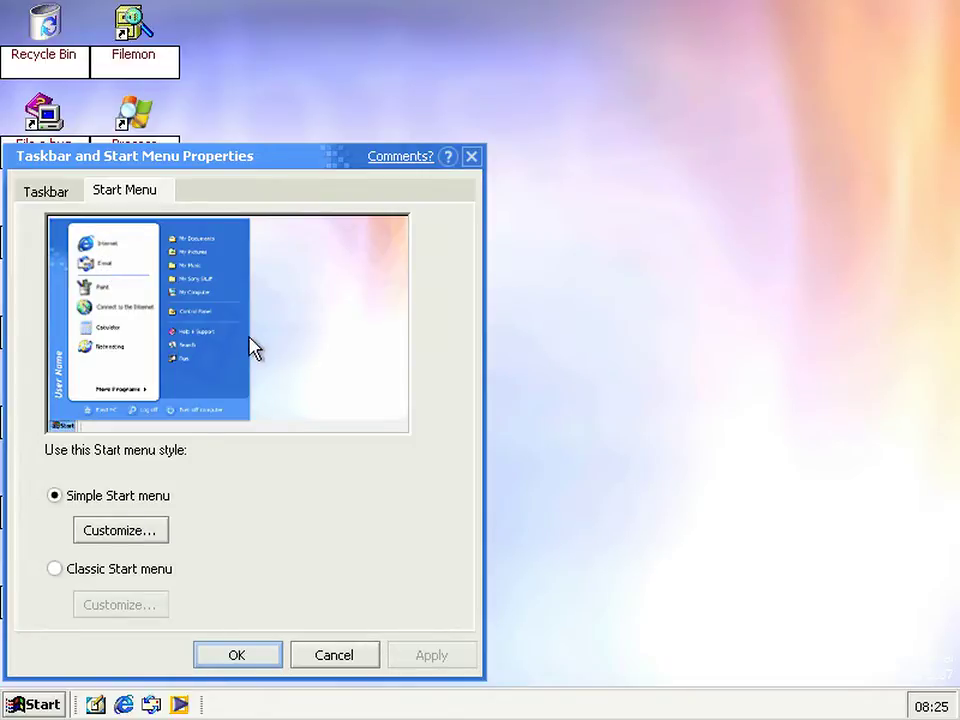
{"action": "left_click", "coordinate": [40, 705]}
{"action": "left_click", "coordinate": [42, 706]}
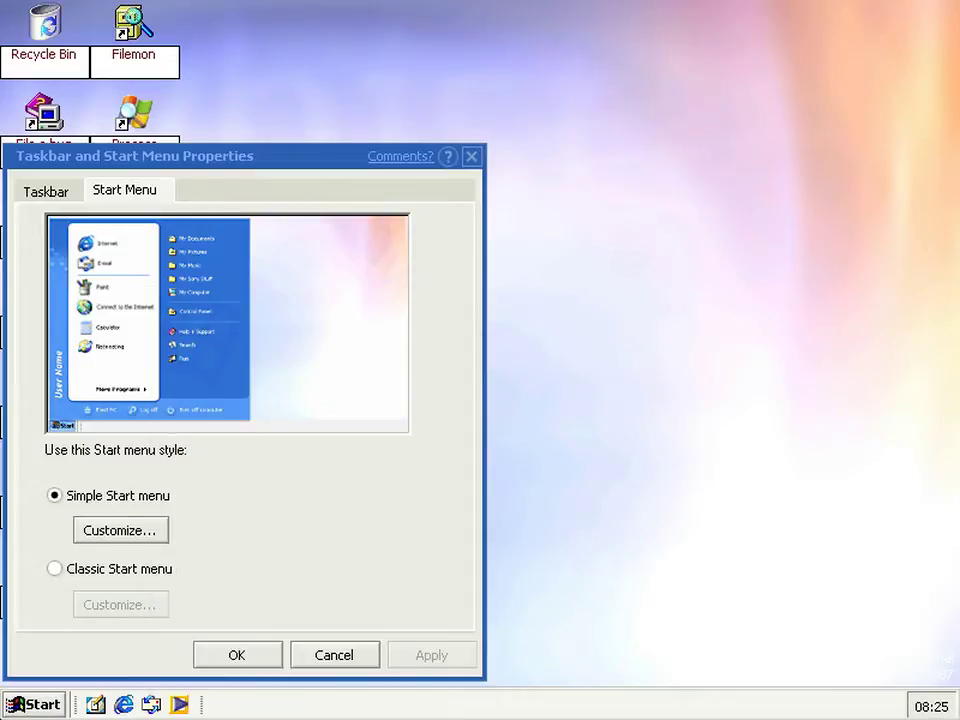
{"action": "left_click", "coordinate": [17, 701]}
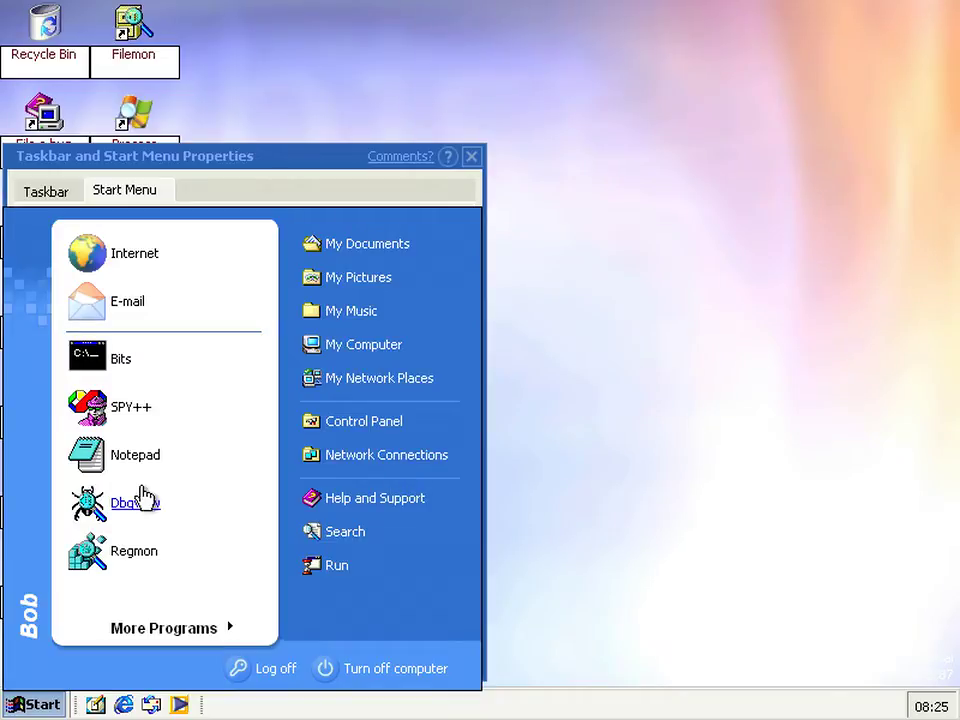
{"action": "left_click", "coordinate": [508, 476]}
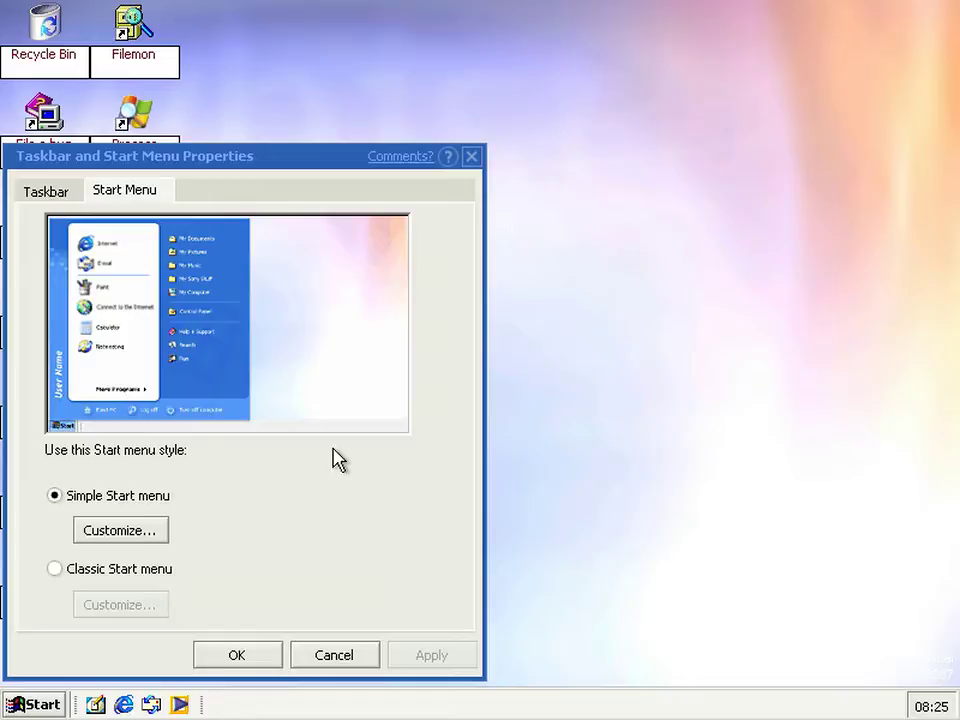
Close Taskbar and Start Menu Properties and open Display Properties on its Desktop page
{"action": "left_click", "coordinate": [471, 156]}
{"action": "right_click", "coordinate": [422, 285]}
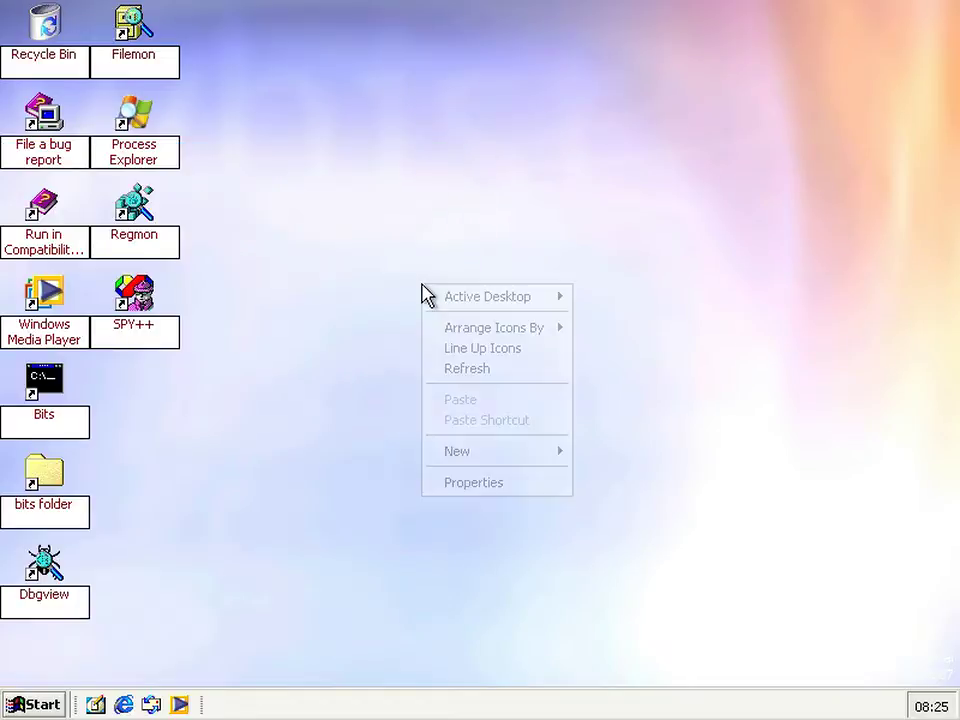
{"action": "left_click", "coordinate": [468, 486]}
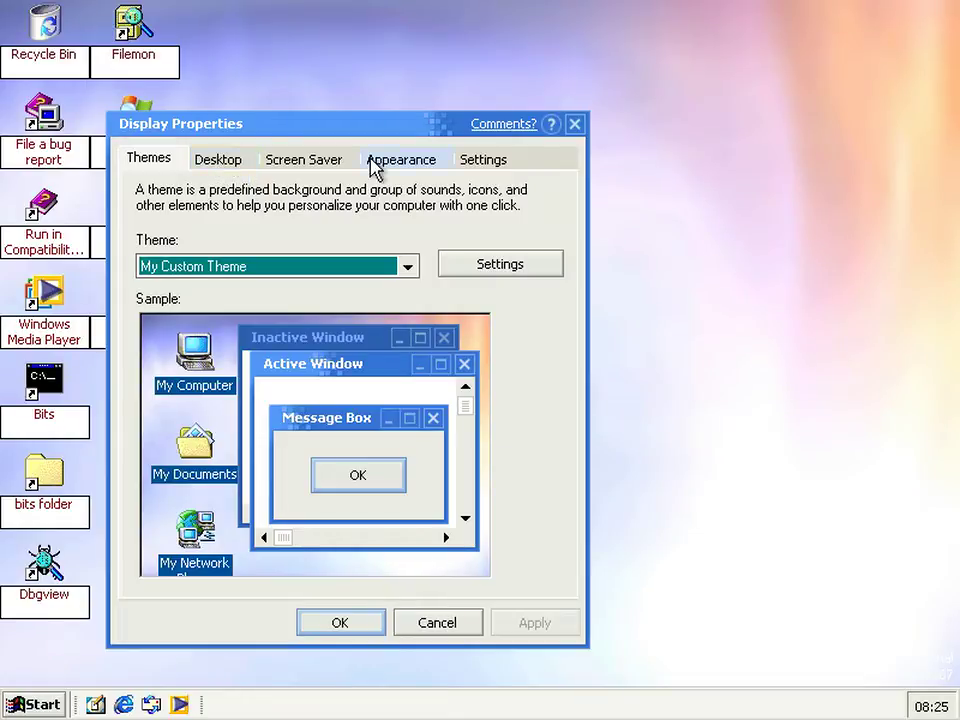
{"action": "left_click", "coordinate": [234, 161]}
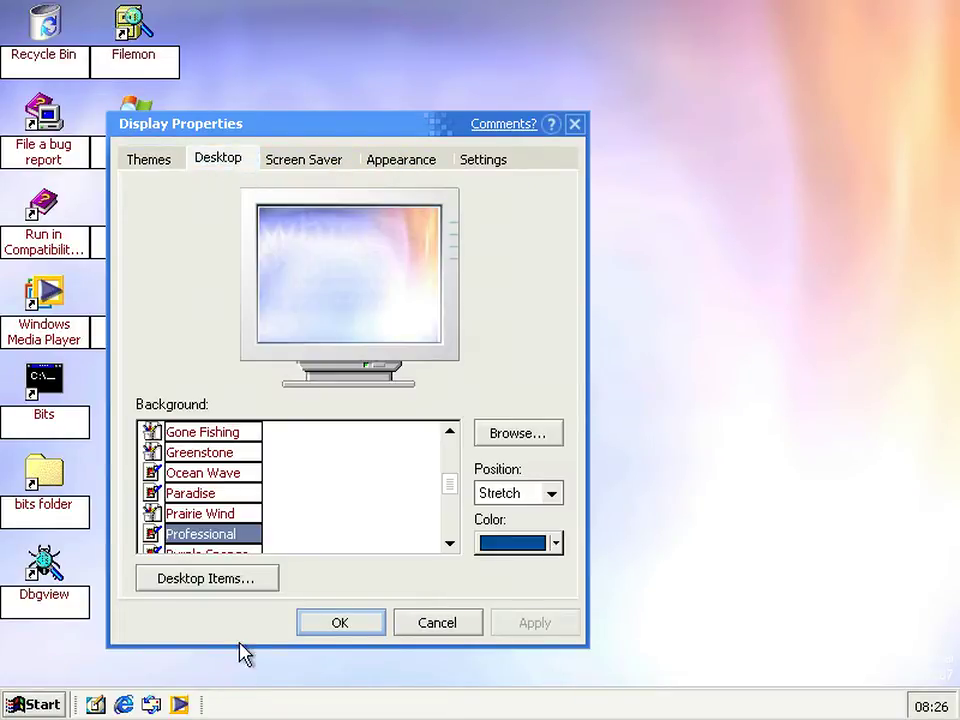
Preview Windows 2000, Solar Eclipse, River Sumida, Paradise, Fly Away, Blue Lace 16 and Chateau, then cancel
{"action": "left_click_drag", "start_coordinate": [455, 490], "coordinate": [454, 549]}
{"action": "left_click", "coordinate": [199, 520]}
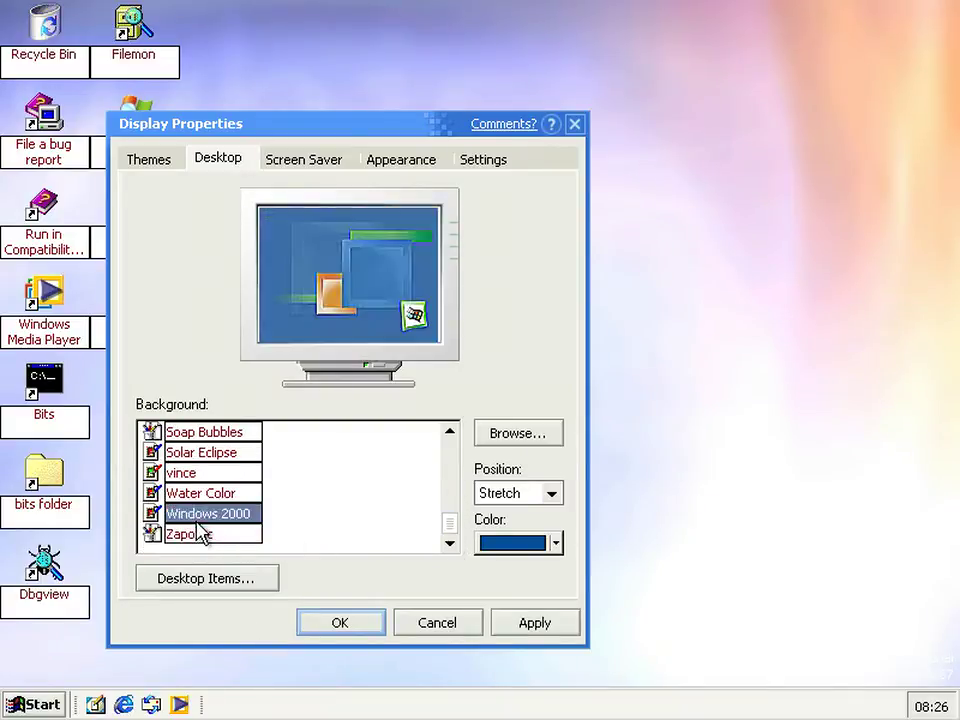
{"action": "key", "text": "Up"}
{"action": "key", "text": "Up"}
{"action": "key", "text": "Up"}
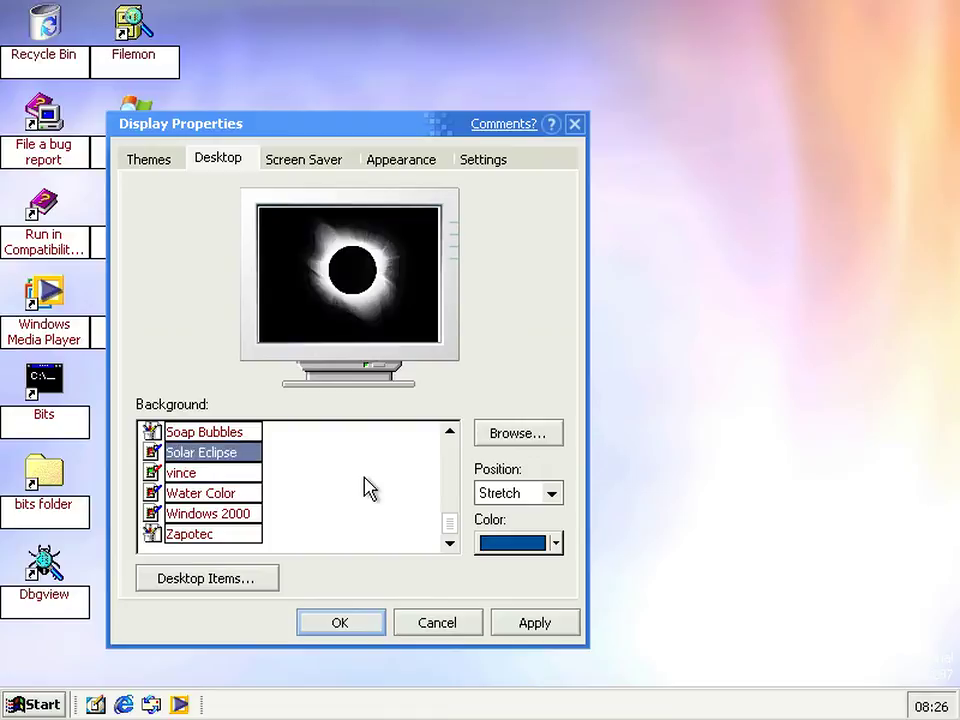
{"action": "key", "text": "Up"}
{"action": "key", "text": "Up"}
{"action": "key", "text": "Up"}
{"action": "key", "text": "Up"}
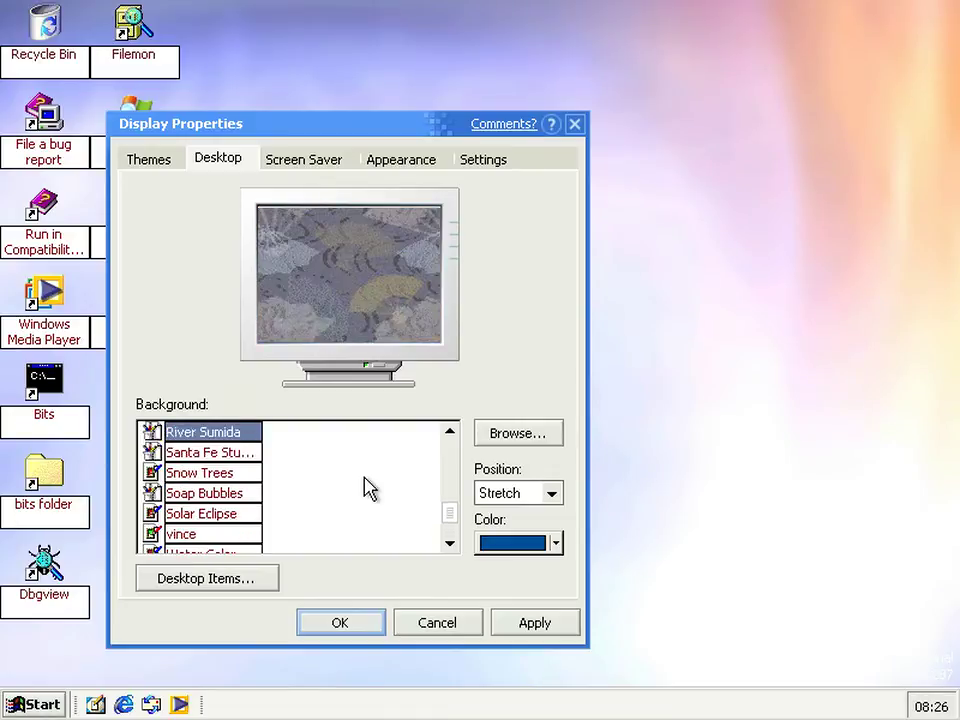
{"action": "key", "text": "Up"}
{"action": "key", "text": "Up"}
{"action": "key", "text": "Up"}
{"action": "key", "text": "Up"}
{"action": "key", "text": "Up"}
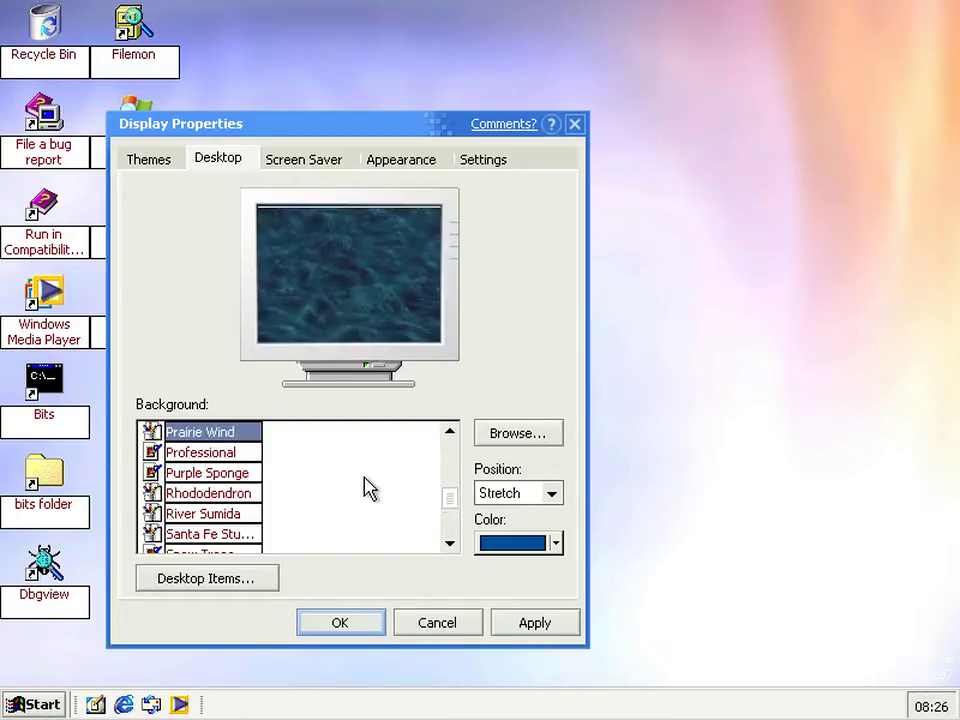
{"action": "key", "text": "Up"}
{"action": "key", "text": "Up"}
{"action": "key", "text": "Up"}
{"action": "key", "text": "Up"}
{"action": "key", "text": "Up"}
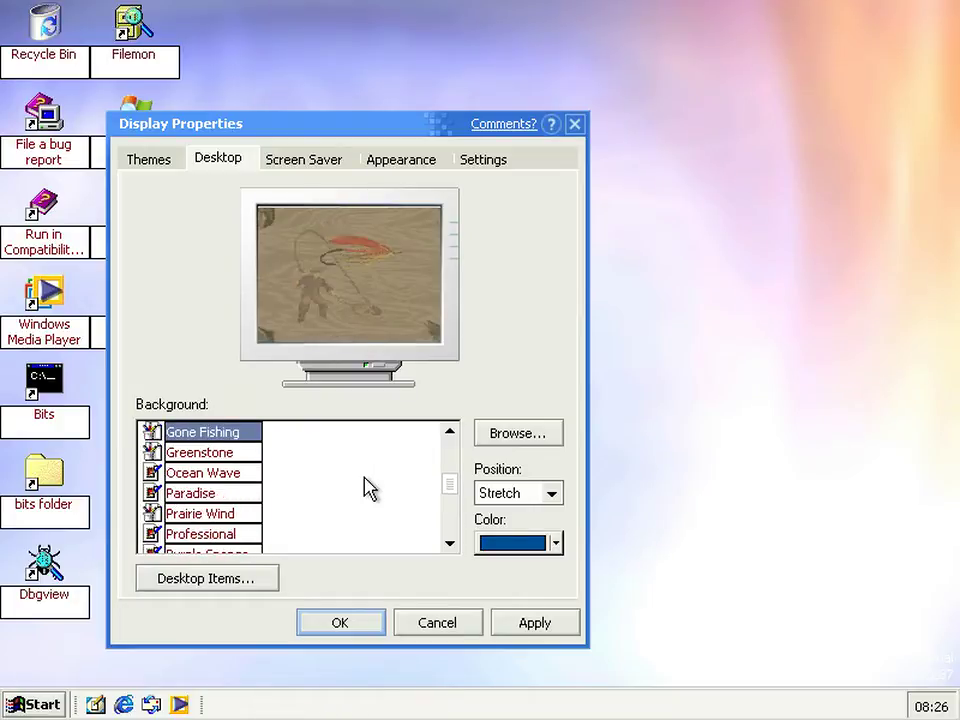
{"action": "key", "text": "Up"}
{"action": "key", "text": "Up"}
{"action": "key", "text": "Up"}
{"action": "key", "text": "Up"}
{"action": "key", "text": "Up"}
{"action": "key", "text": "Up"}
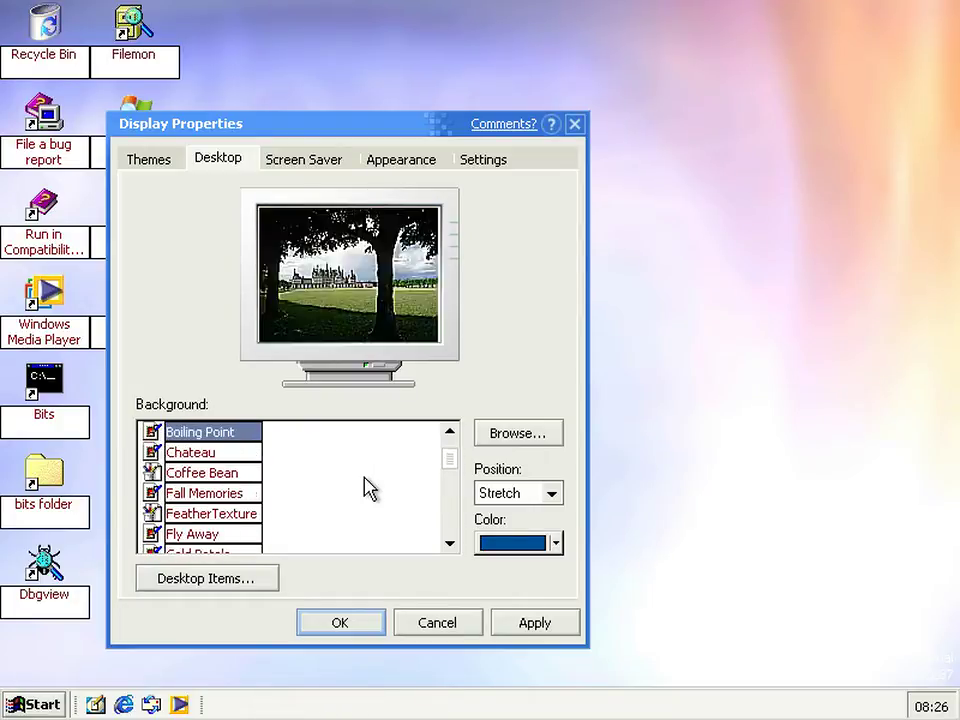
{"action": "key", "text": "Up"}
{"action": "key", "text": "Down"}
{"action": "key", "text": "Down"}
{"action": "key", "text": "Down"}
{"action": "left_click", "coordinate": [440, 623]}
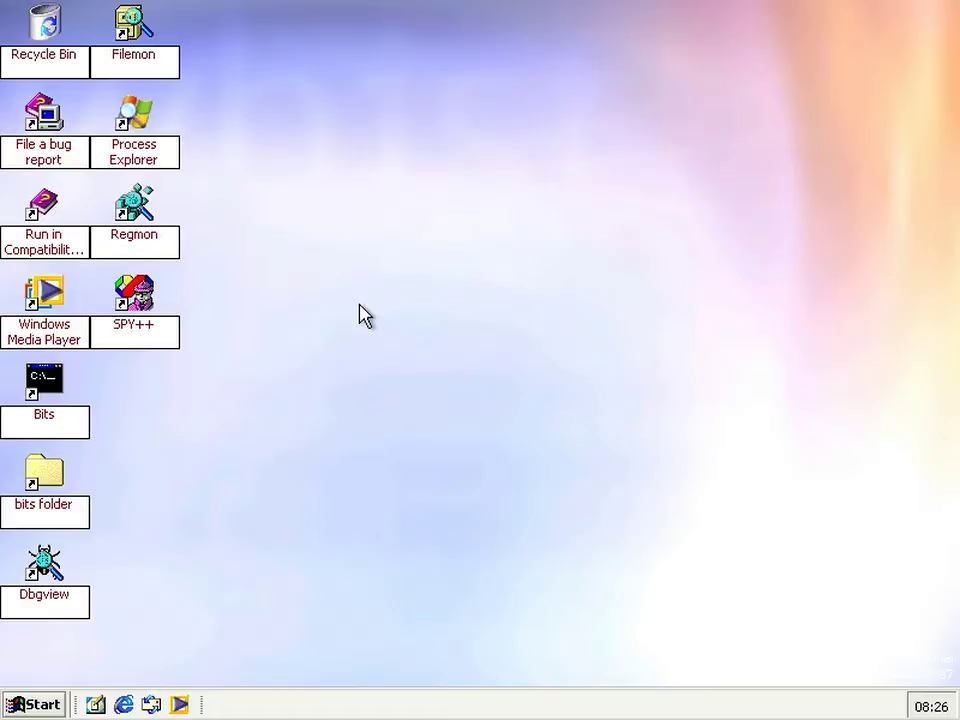
In the Bits command prompt, change to \windows\system32\oobe and run msoobe /f
{"action": "double_click", "coordinate": [34, 410]}
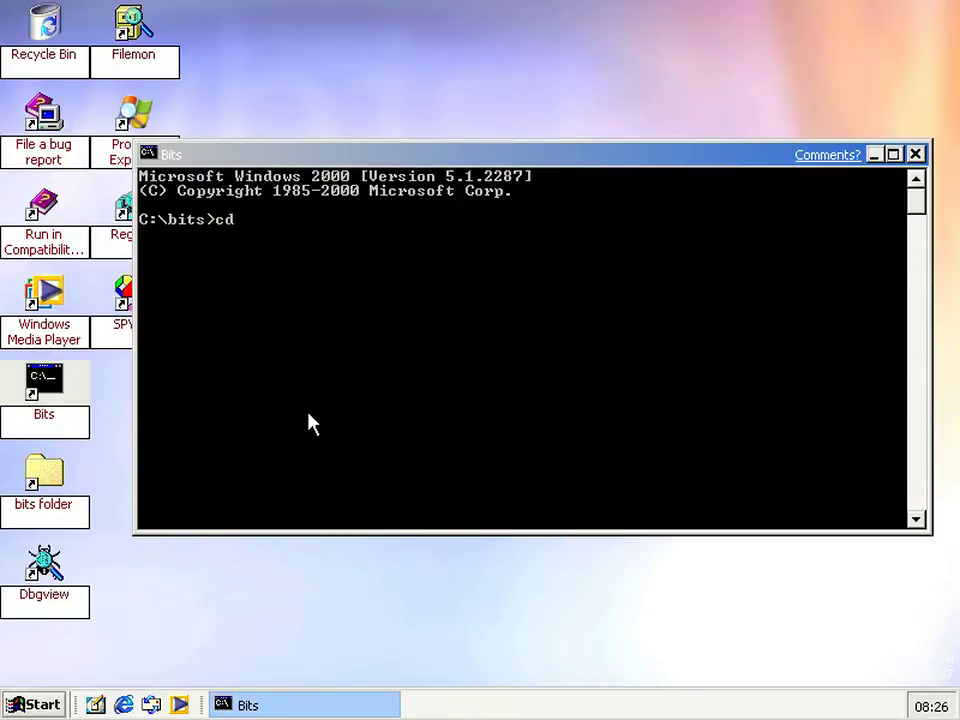
{"action": "type", "text": "cd \\windows\\system32\\"}
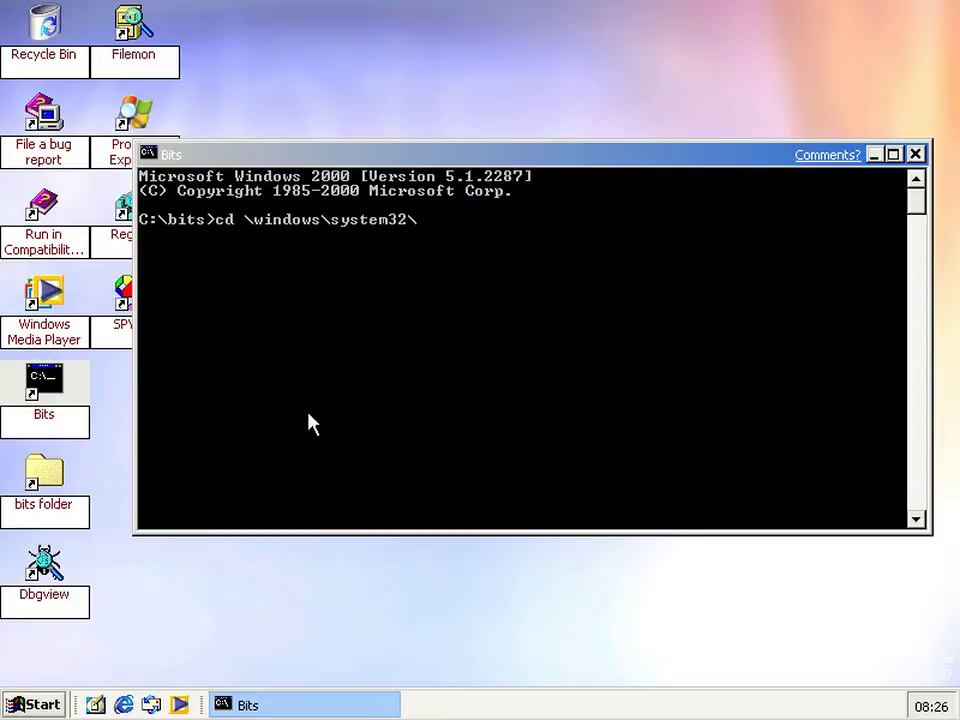
{"action": "type", "text": "oobe"}
{"action": "key", "text": "Return"}
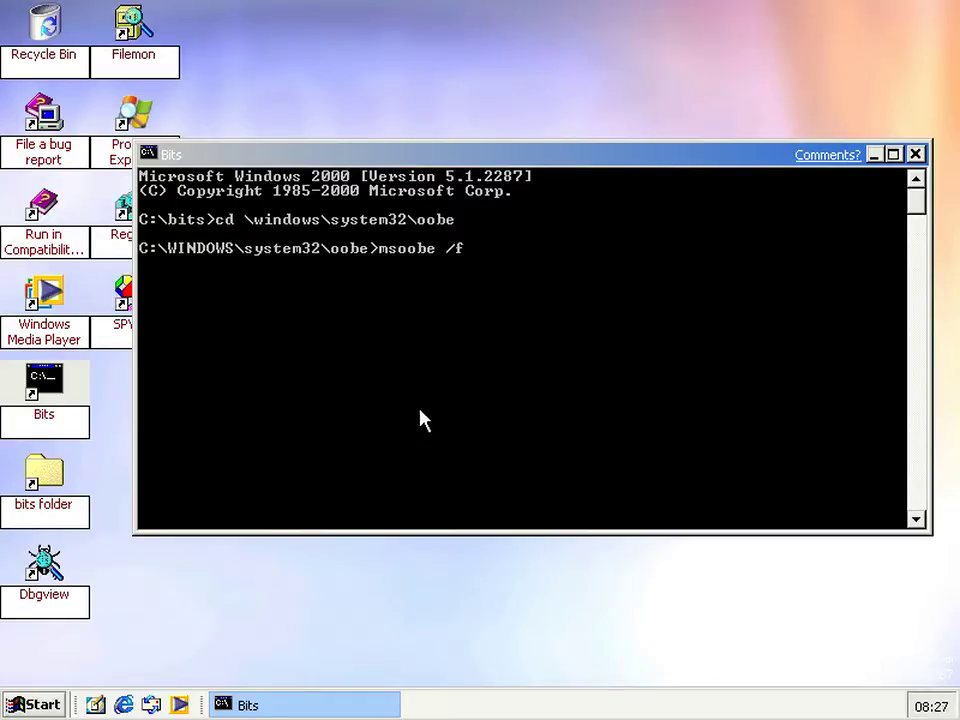
{"action": "key", "text": "Return"}
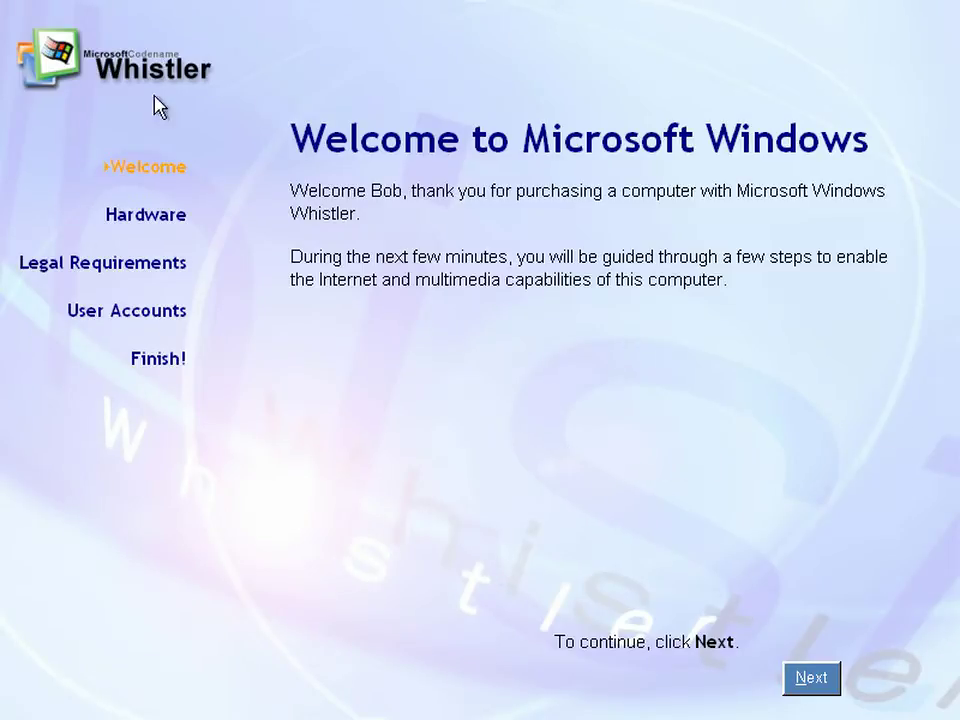
Move past the Welcome page to the Learn to use the mouse step
{"action": "left_click", "coordinate": [808, 682]}
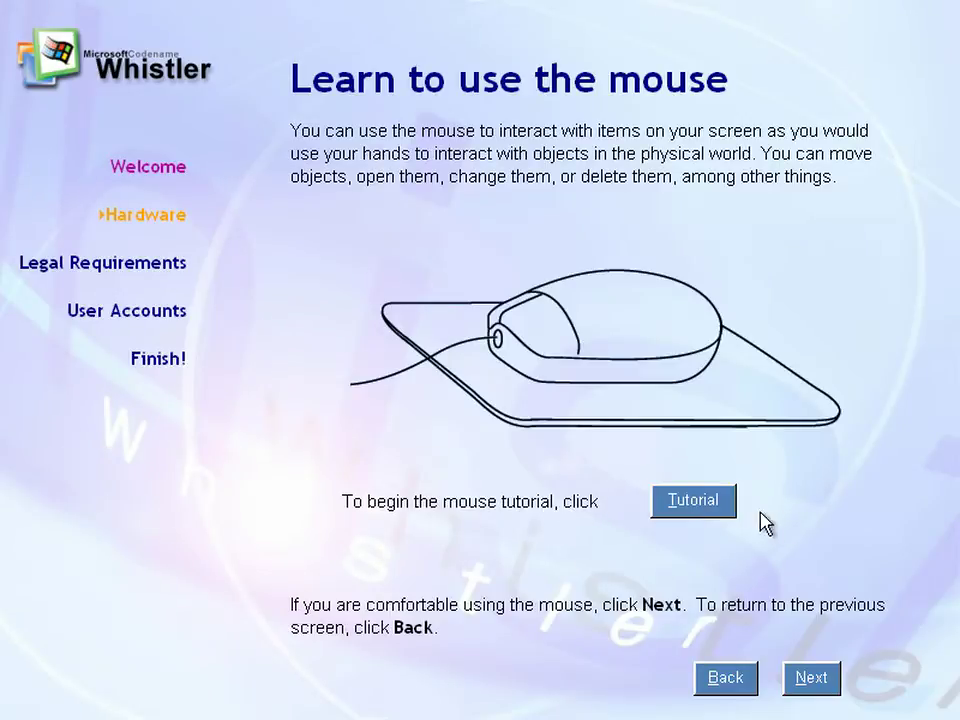
Start the mouse tutorial, advance to Learn to click the mouse, then step back to the start
{"action": "left_click", "coordinate": [717, 510]}
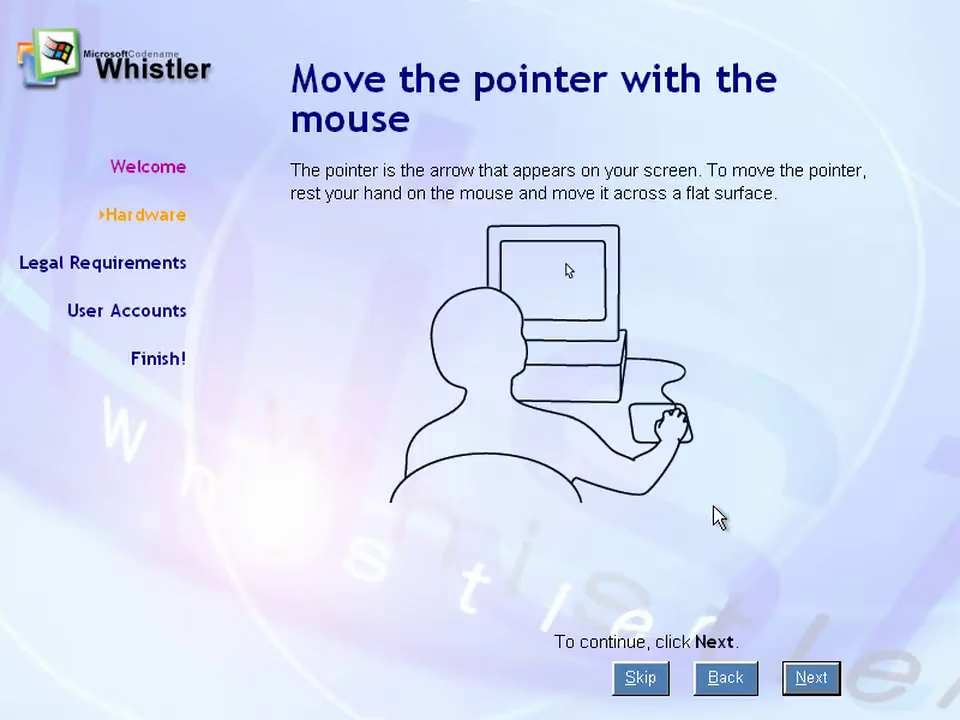
{"action": "left_click", "coordinate": [791, 686]}
{"action": "left_click", "coordinate": [793, 687]}
{"action": "left_click", "coordinate": [794, 688]}
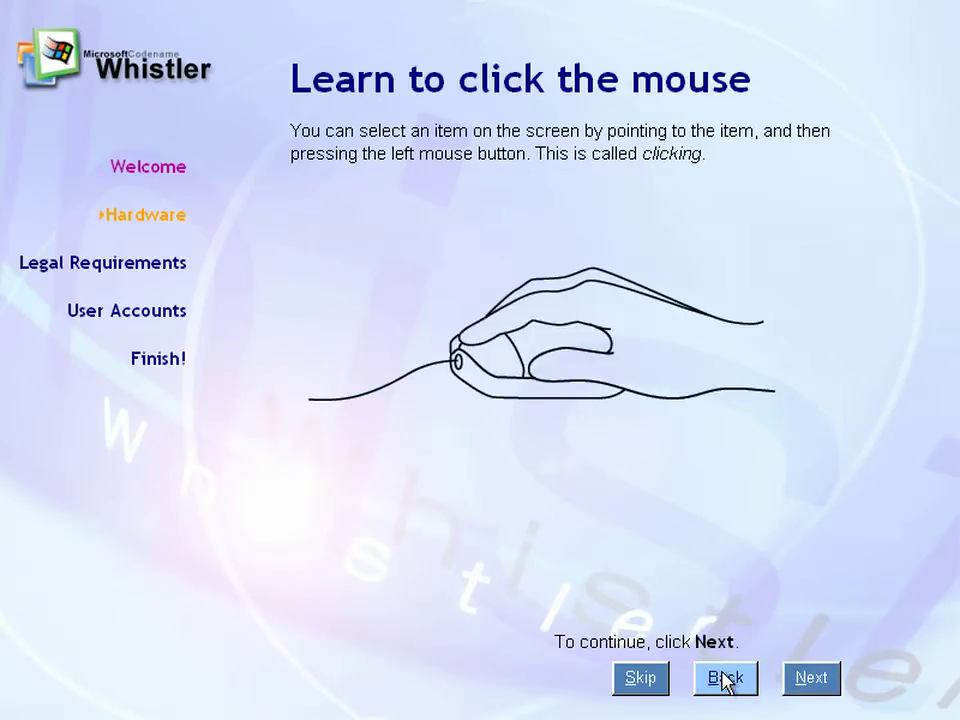
{"action": "left_click", "coordinate": [725, 679]}
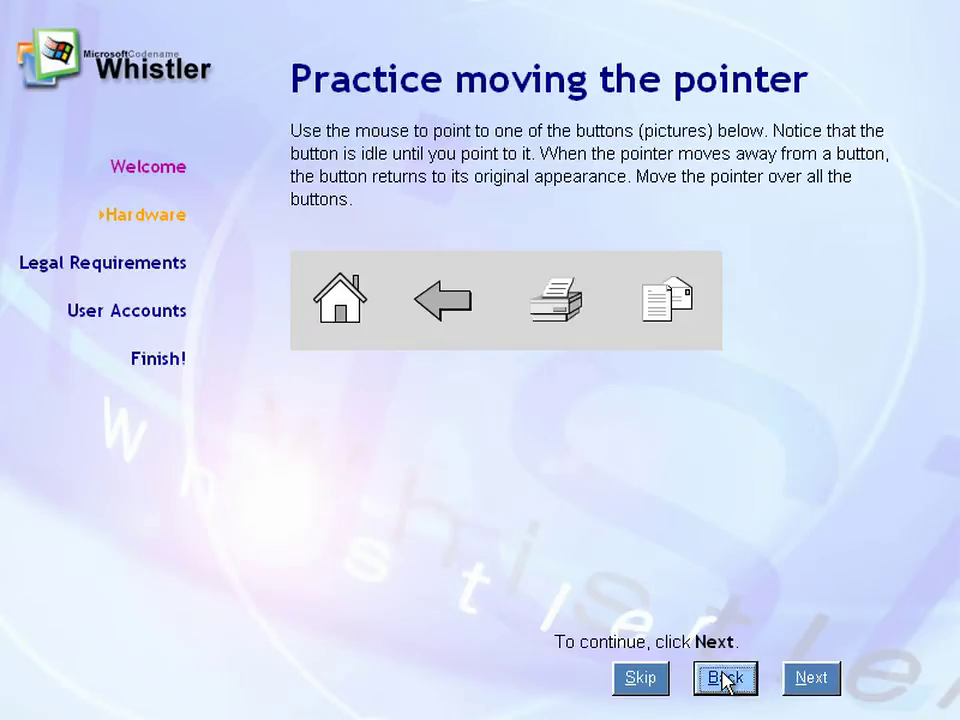
{"action": "left_click", "coordinate": [725, 679]}
{"action": "left_click", "coordinate": [725, 679]}
{"action": "left_click", "coordinate": [725, 679]}
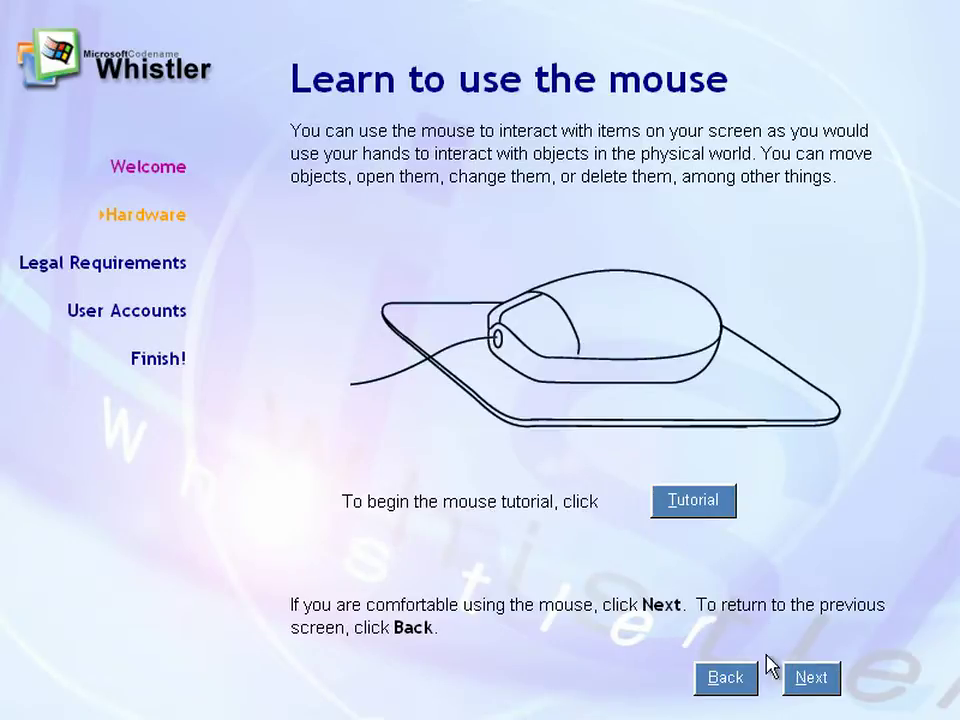
Restart the tutorial and advance through the pointer and clicking pages to selecting options
{"action": "left_click", "coordinate": [676, 503]}
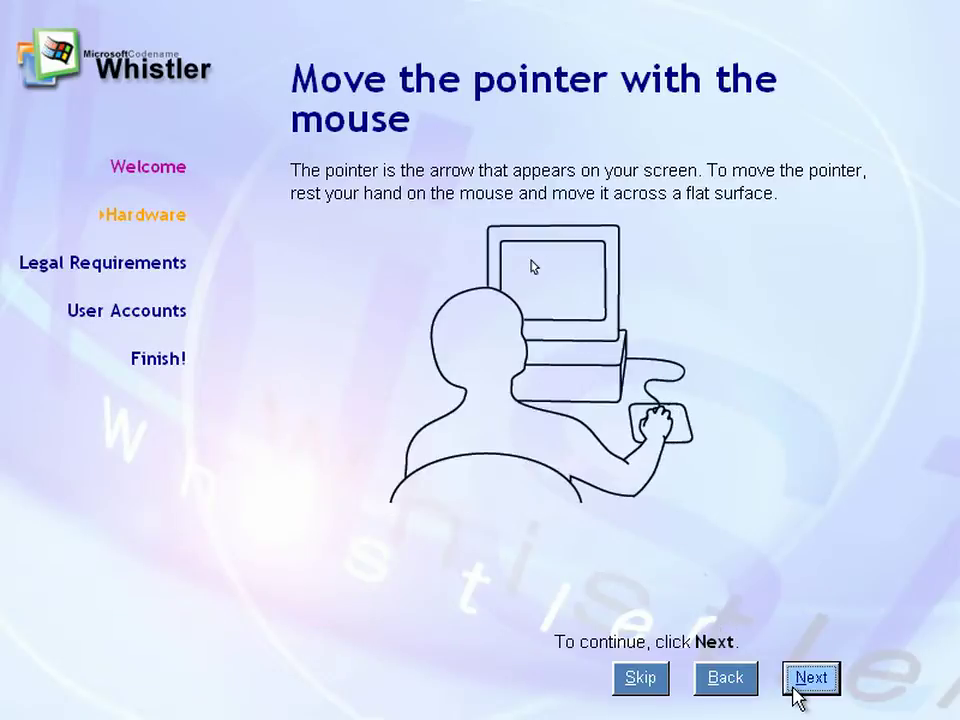
{"action": "left_click", "coordinate": [800, 690]}
{"action": "left_click", "coordinate": [808, 688]}
{"action": "left_click", "coordinate": [808, 688]}
{"action": "left_click", "coordinate": [808, 688]}
{"action": "left_click", "coordinate": [808, 688]}
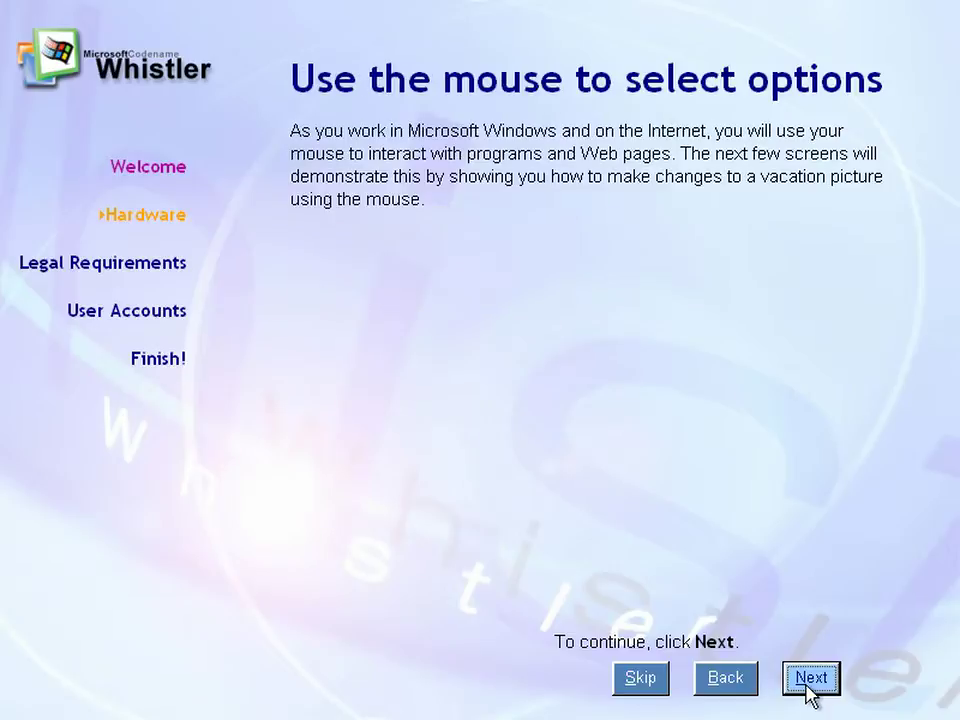
Pick Pisa from the city list to show its photo
{"action": "left_click", "coordinate": [811, 683]}
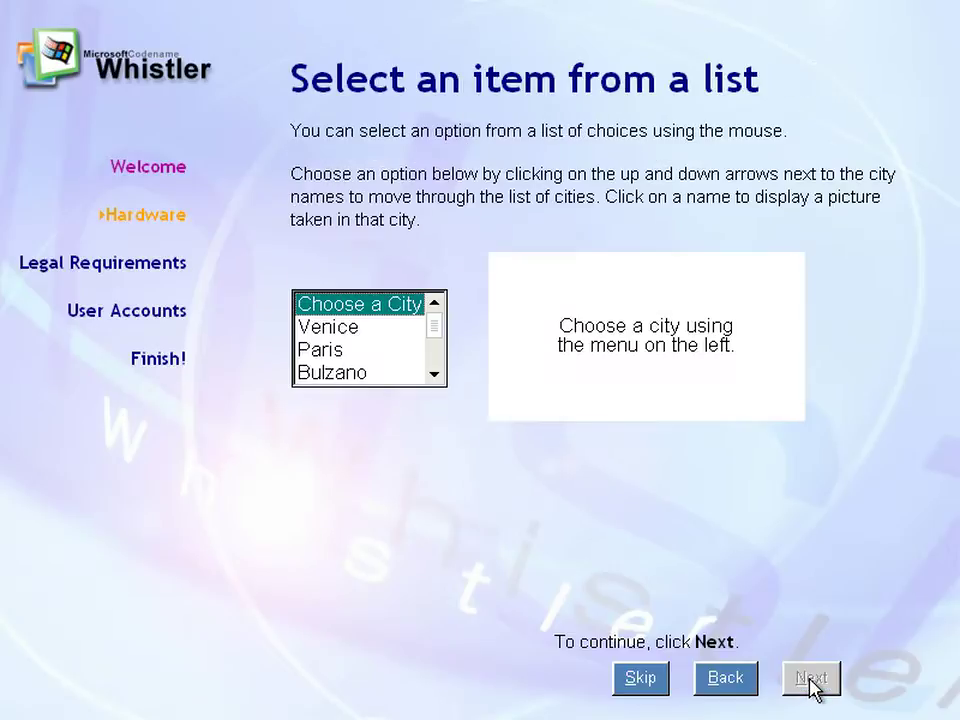
{"action": "left_click_drag", "start_coordinate": [436, 335], "coordinate": [435, 360]}
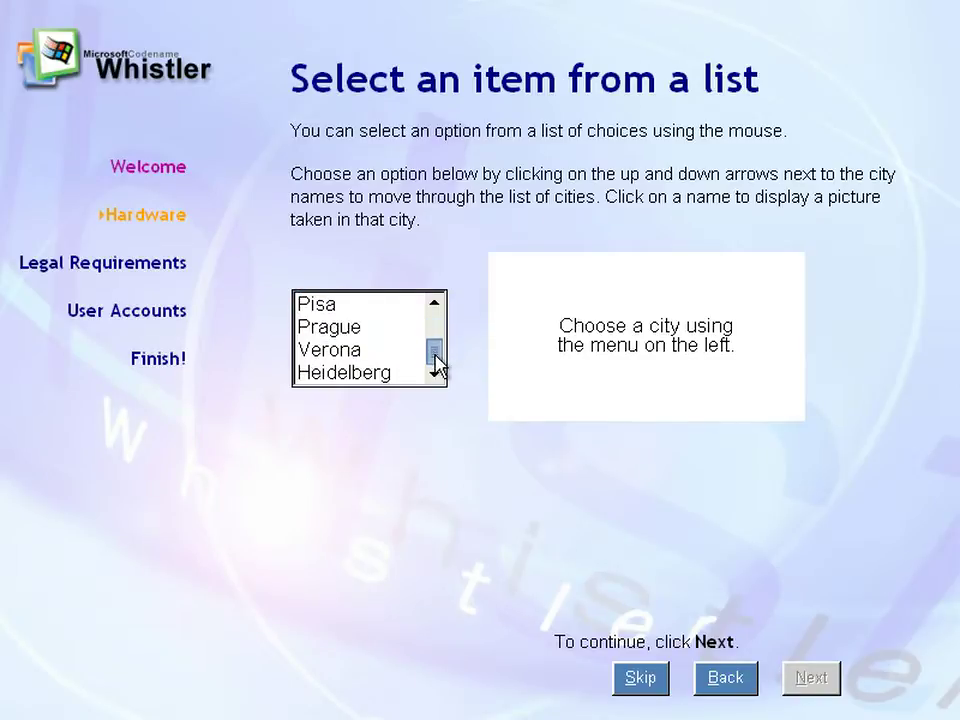
{"action": "left_click", "coordinate": [388, 376]}
{"action": "left_click", "coordinate": [364, 349]}
{"action": "key", "text": "Up"}
{"action": "key", "text": "Up"}
{"action": "key", "text": "Up"}
{"action": "key", "text": "Up"}
{"action": "key", "text": "Up"}
{"action": "key", "text": "Up"}
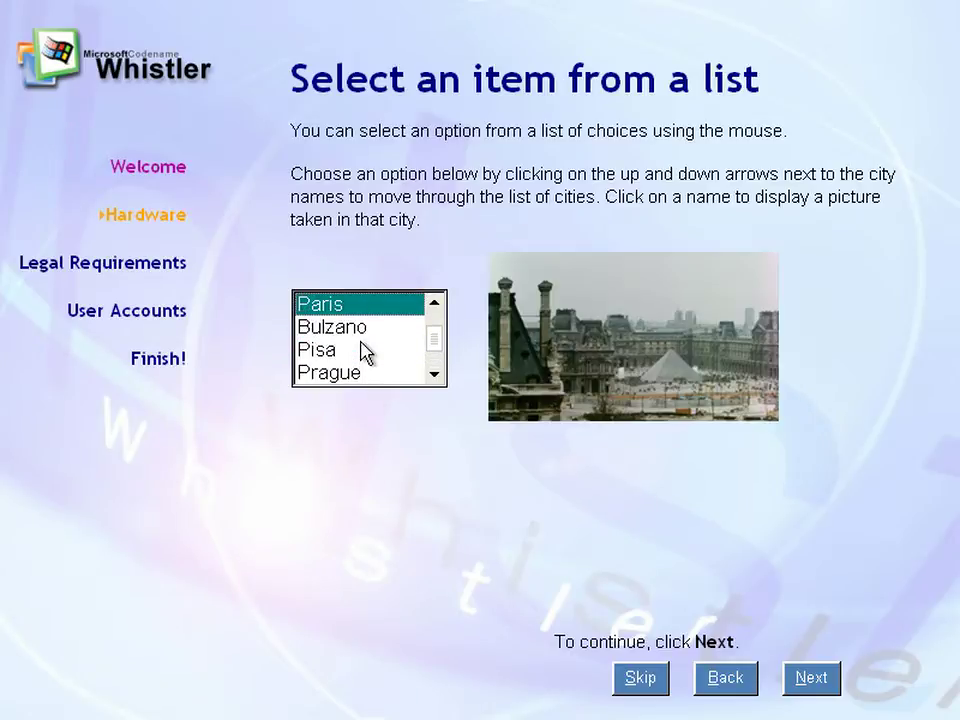
{"action": "key", "text": "Down"}
{"action": "key", "text": "Down"}
{"action": "key", "text": "Down"}
{"action": "key", "text": "Down"}
{"action": "key", "text": "Down"}
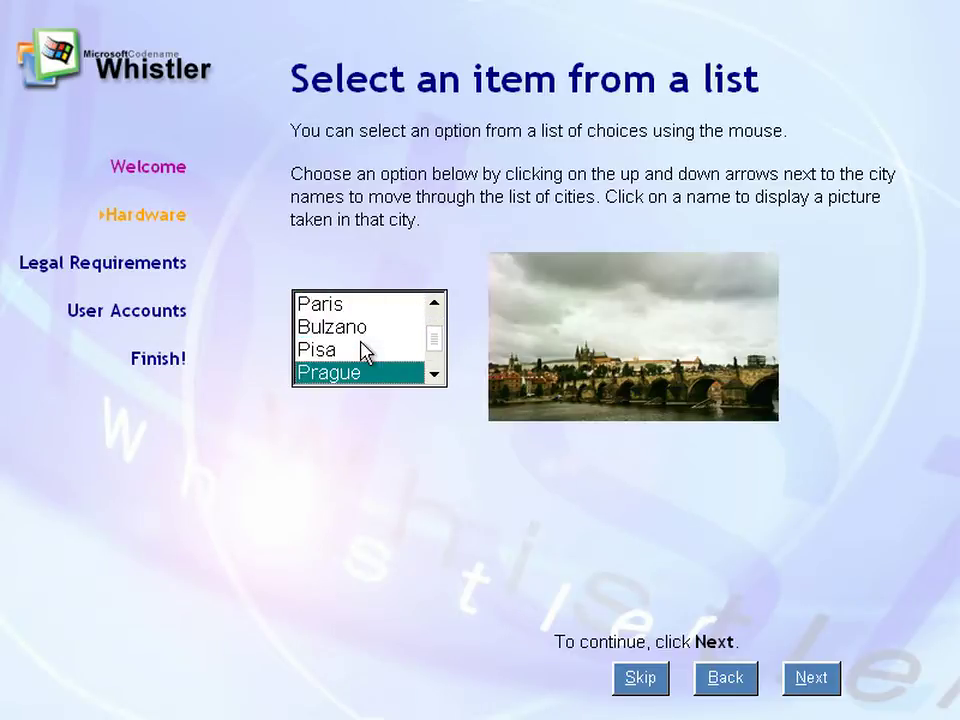
{"action": "key", "text": "Up"}
{"action": "key", "text": "Up"}
{"action": "key", "text": "Up"}
{"action": "key", "text": "Down"}
{"action": "key", "text": "Down"}
{"action": "key", "text": "Down"}
{"action": "key", "text": "Up"}
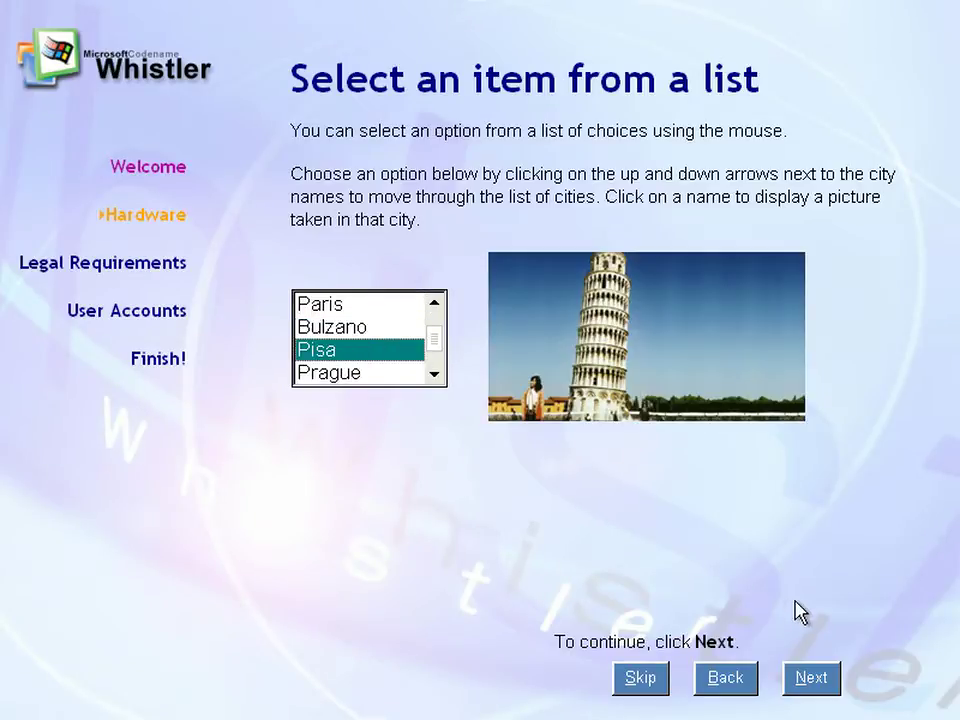
Give the Pisa photo a frame, a border and an orange mat
{"action": "left_click", "coordinate": [800, 684]}
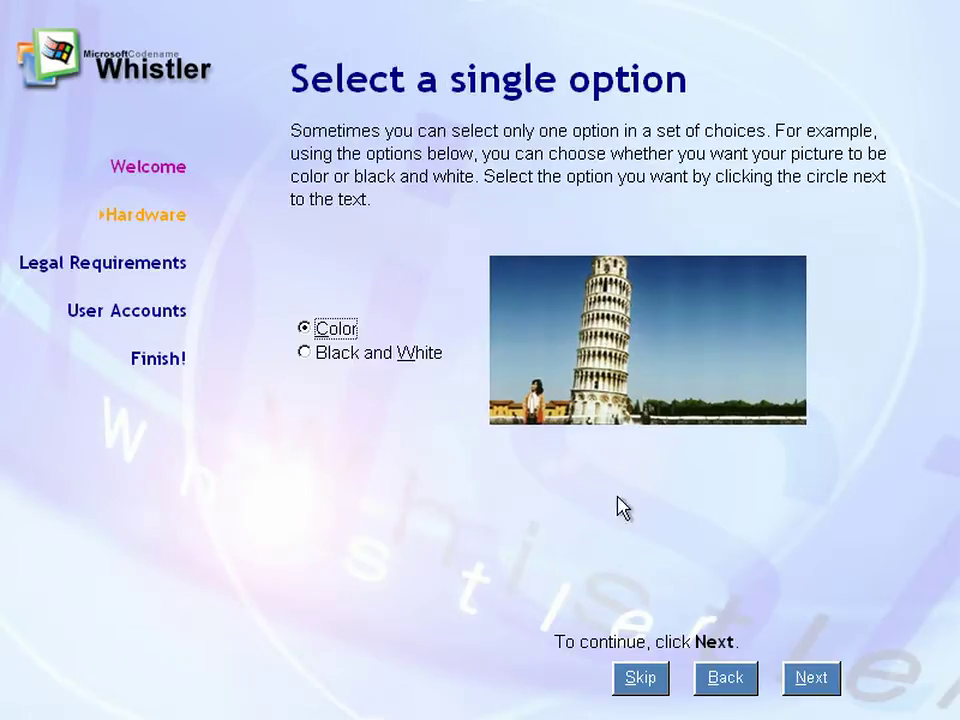
{"action": "left_click", "coordinate": [808, 675]}
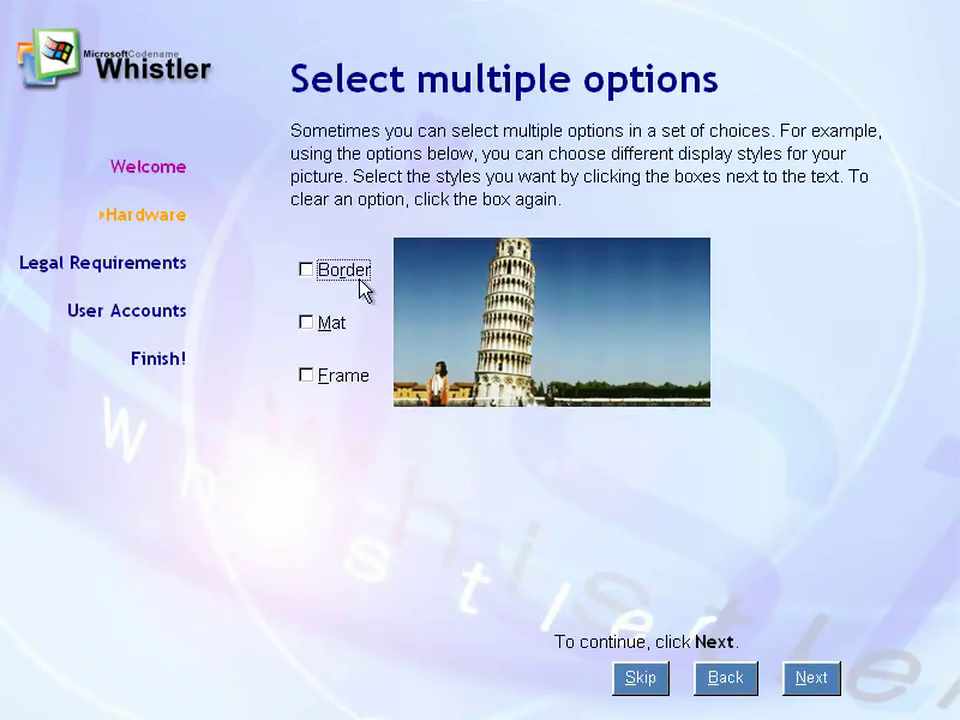
{"action": "left_click", "coordinate": [325, 379]}
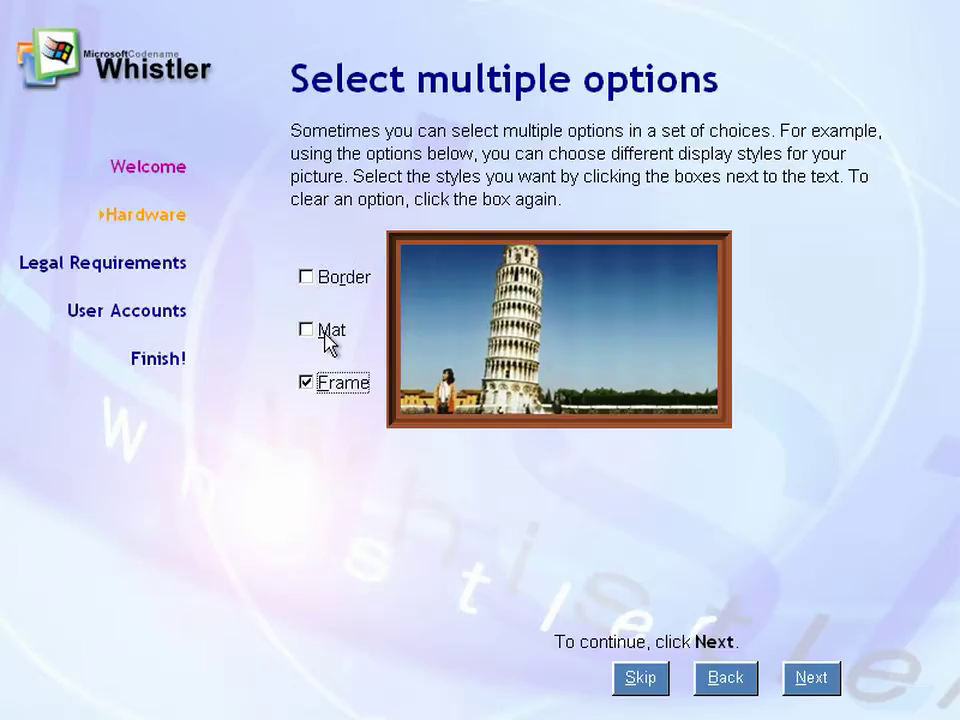
{"action": "left_click", "coordinate": [325, 334]}
{"action": "left_click", "coordinate": [331, 280]}
{"action": "left_click", "coordinate": [331, 340]}
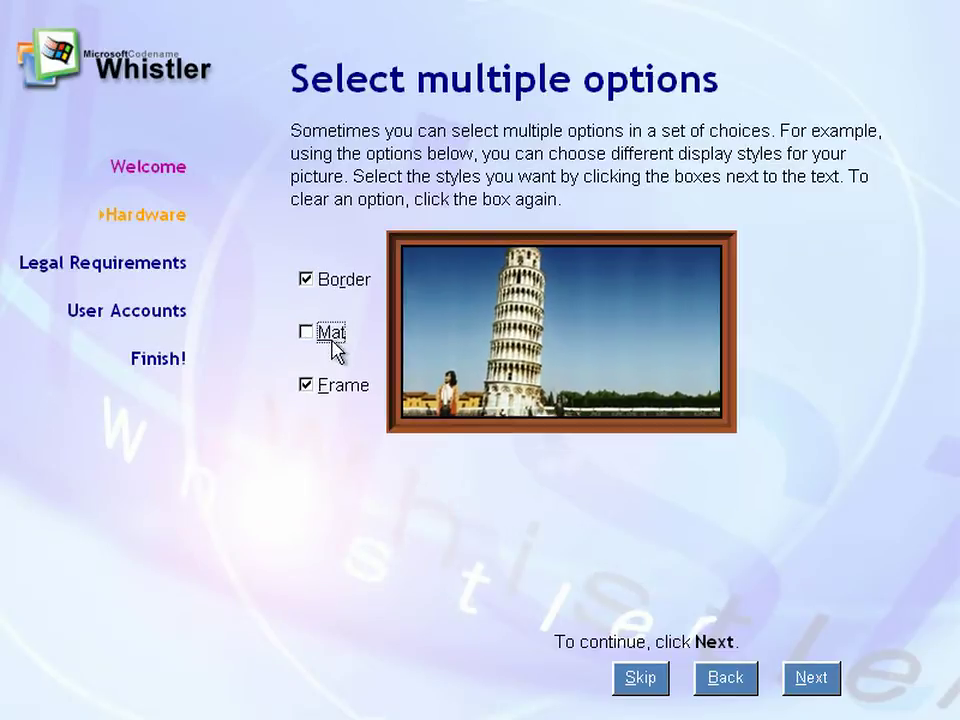
{"action": "left_click", "coordinate": [331, 338]}
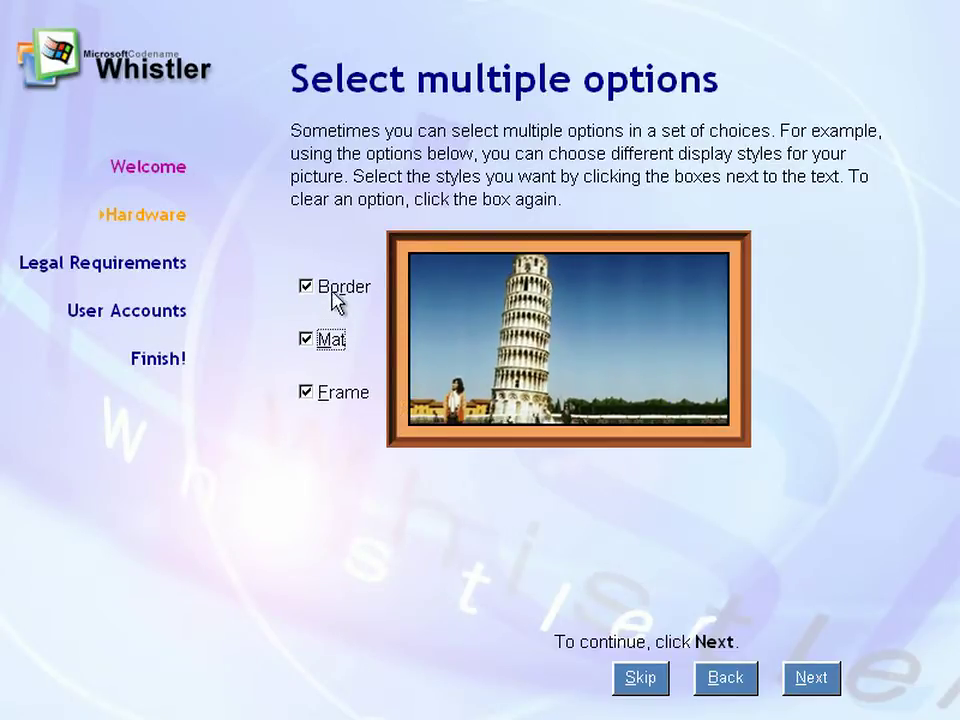
Caption the photo 'Wicked!' and finish the mouse tutorial
{"action": "left_click", "coordinate": [812, 688]}
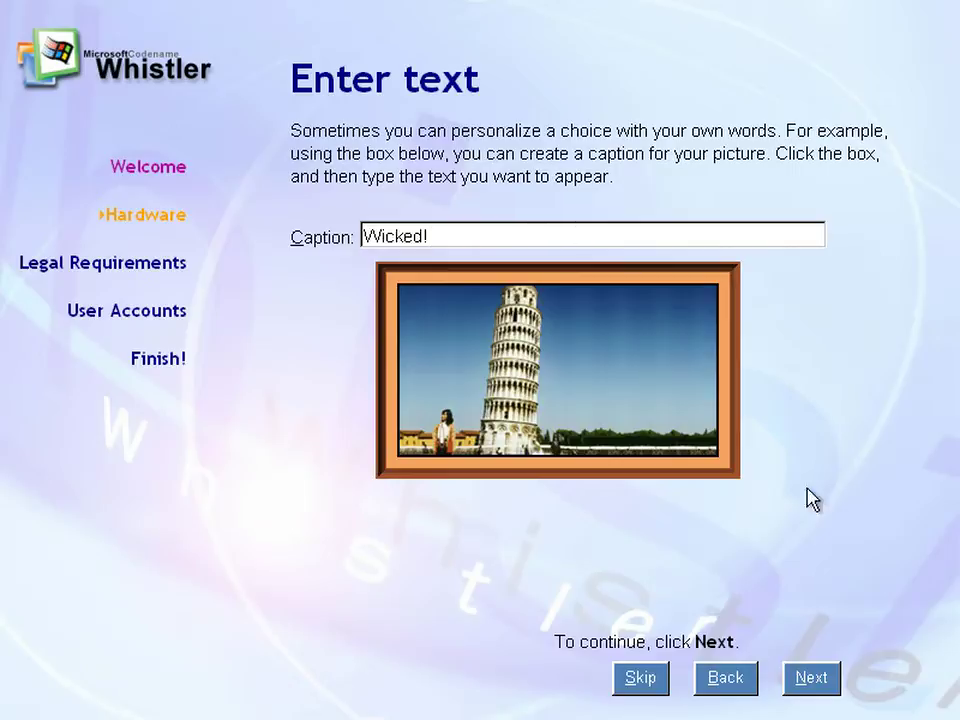
{"action": "left_click", "coordinate": [806, 684]}
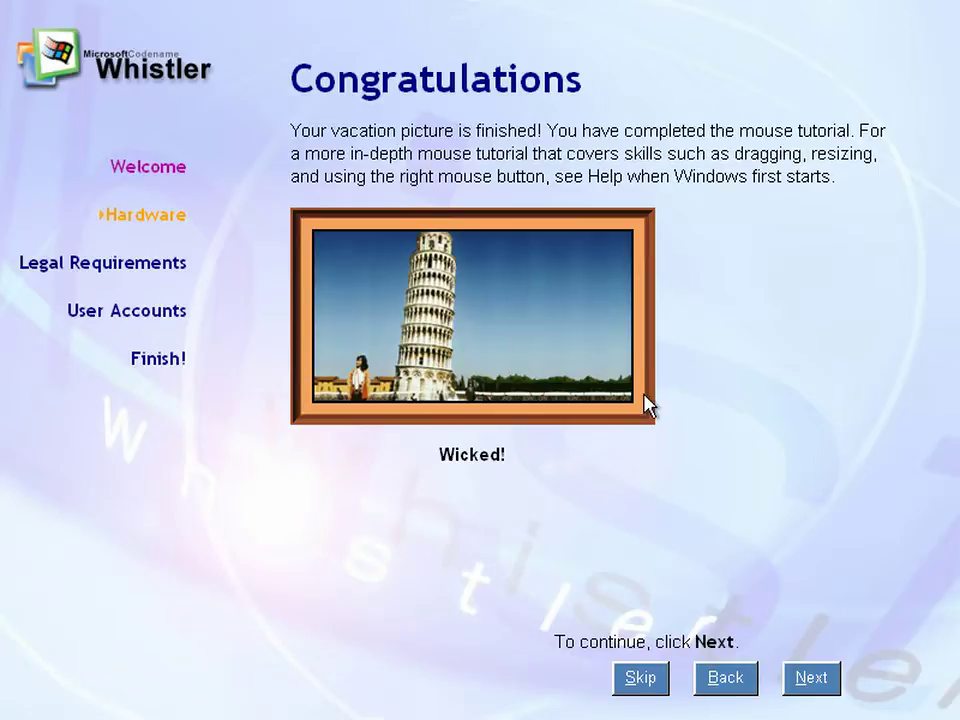
{"action": "left_click", "coordinate": [795, 684]}
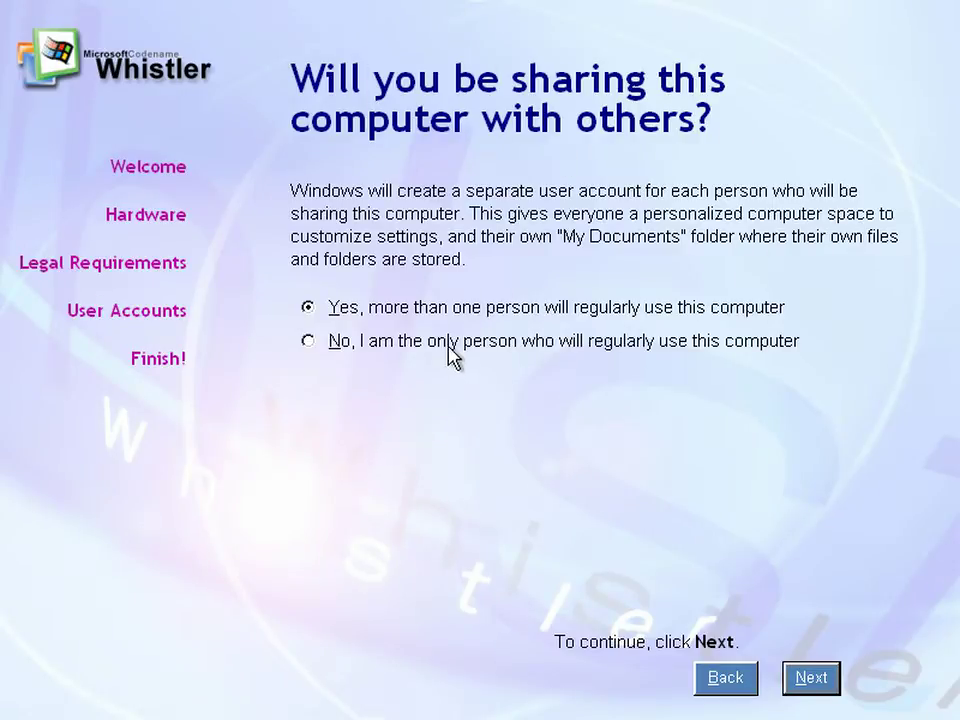
Declare you are the only user of this computer and finish setup
{"action": "left_click", "coordinate": [520, 352]}
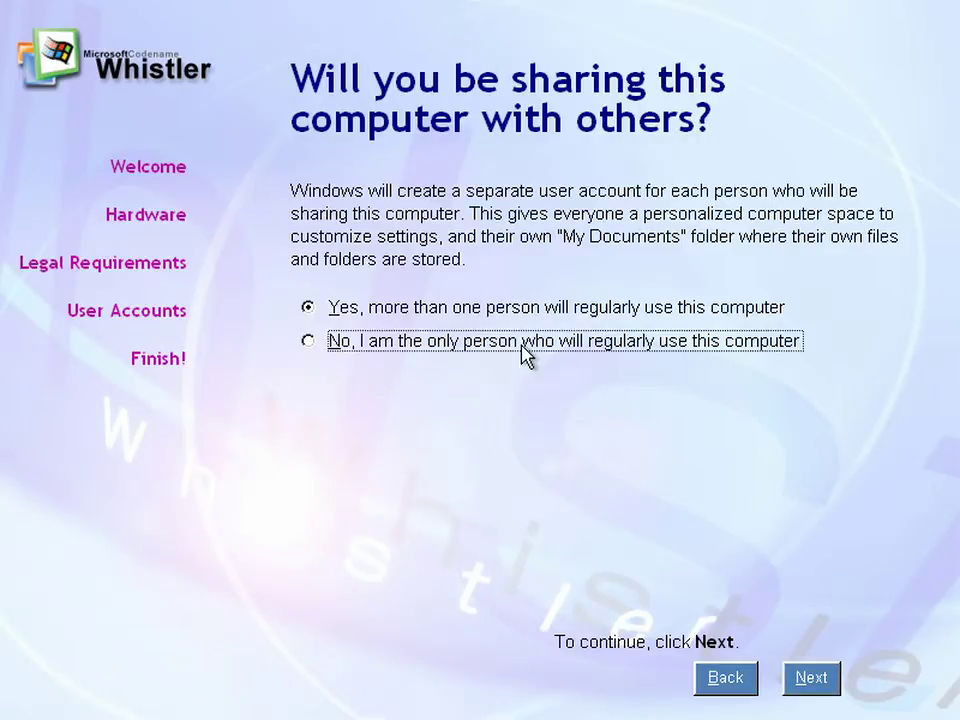
{"action": "left_click", "coordinate": [808, 684]}
{"action": "left_click", "coordinate": [810, 680]}
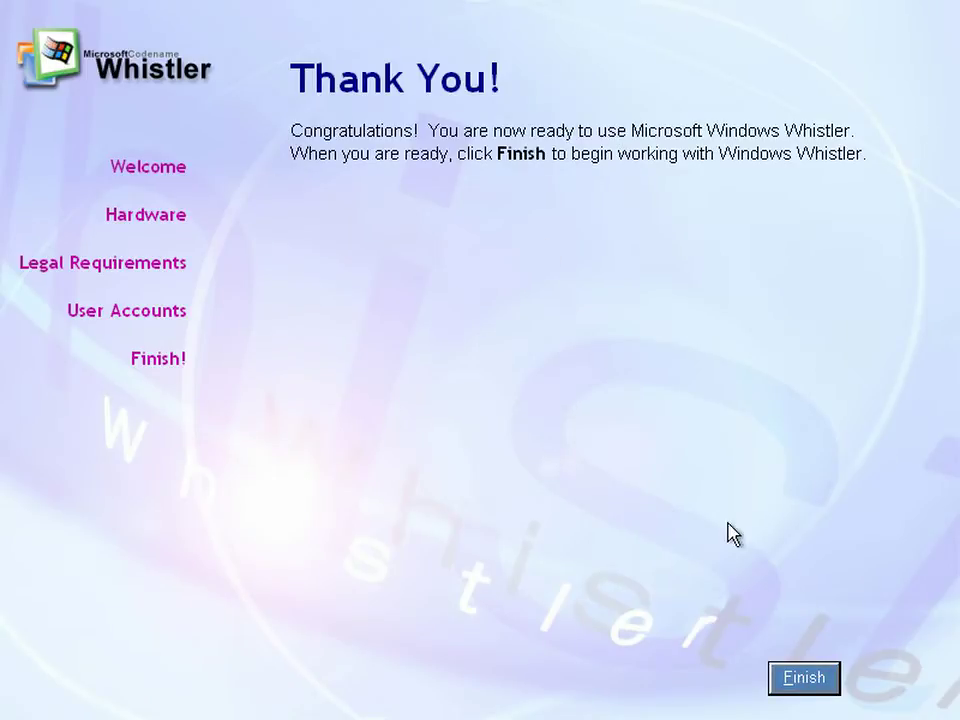
{"action": "left_click", "coordinate": [811, 687]}
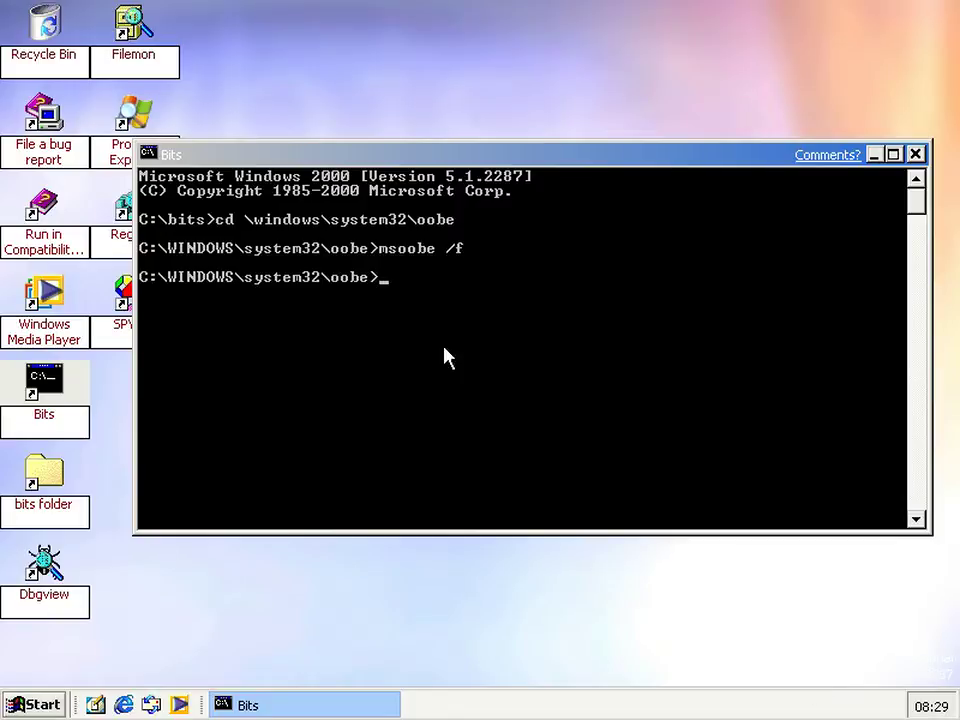
Switch focus to the desktop and back to the Bits console window
{"action": "left_click", "coordinate": [274, 559]}
{"action": "left_click", "coordinate": [500, 347]}
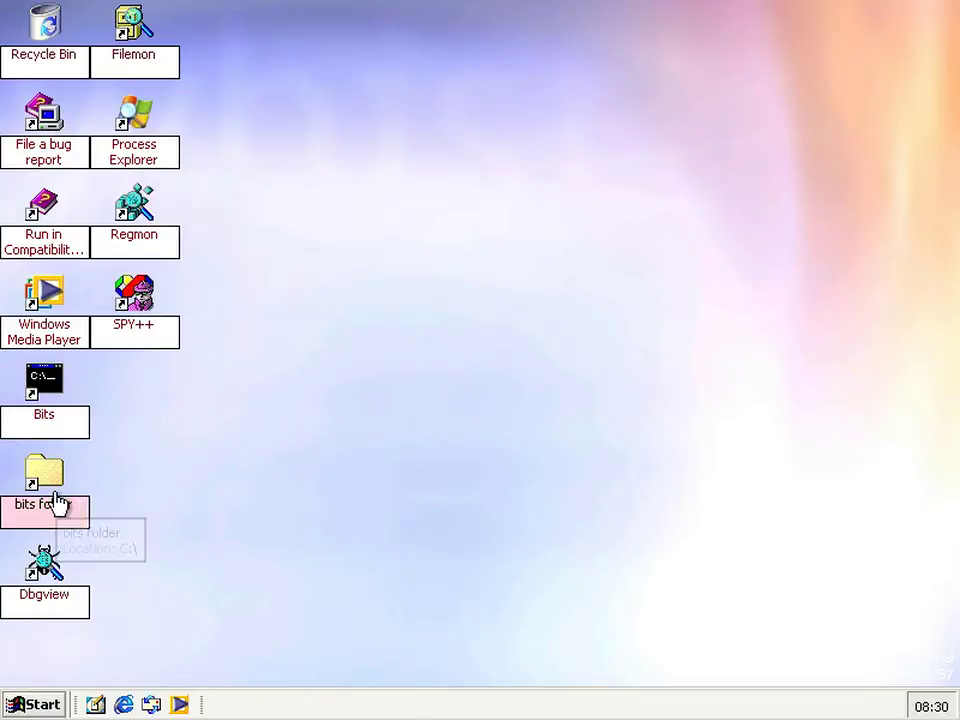
Open C:\bits and, in Folder Options, hide My Documents and My Network Places from the desktop
{"action": "double_click", "coordinate": [57, 505]}
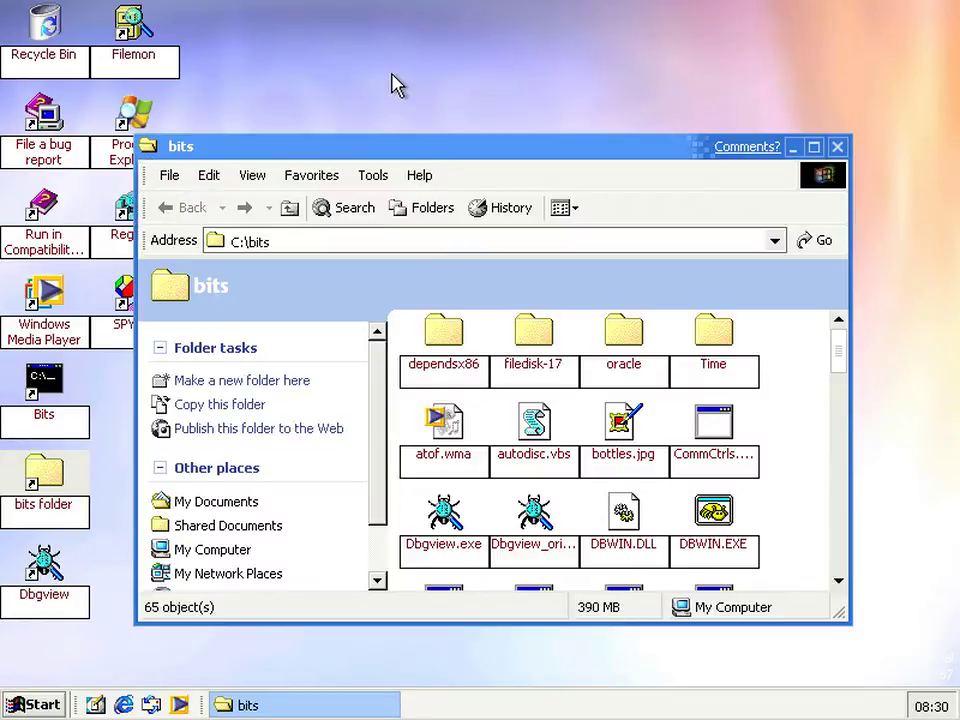
{"action": "left_click", "coordinate": [378, 183]}
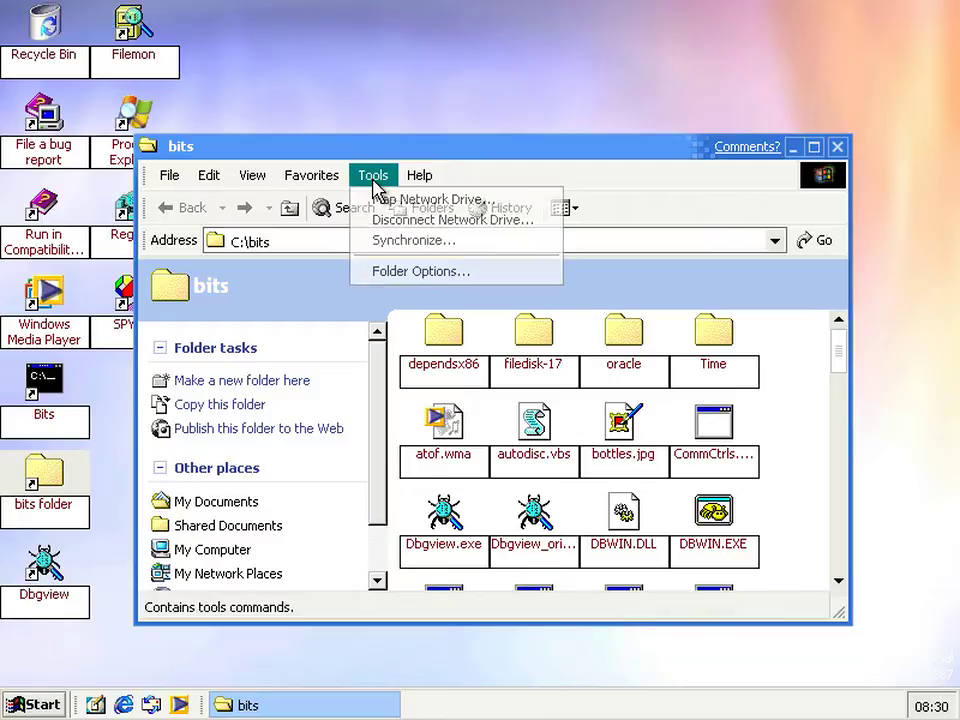
{"action": "left_click", "coordinate": [385, 280]}
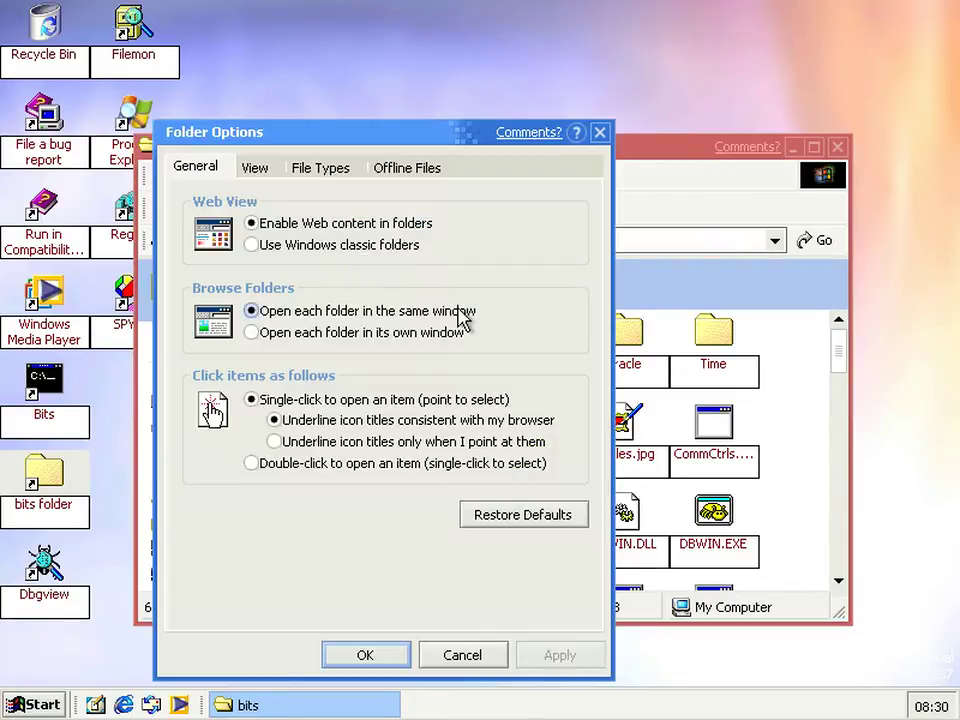
{"action": "left_click", "coordinate": [262, 174]}
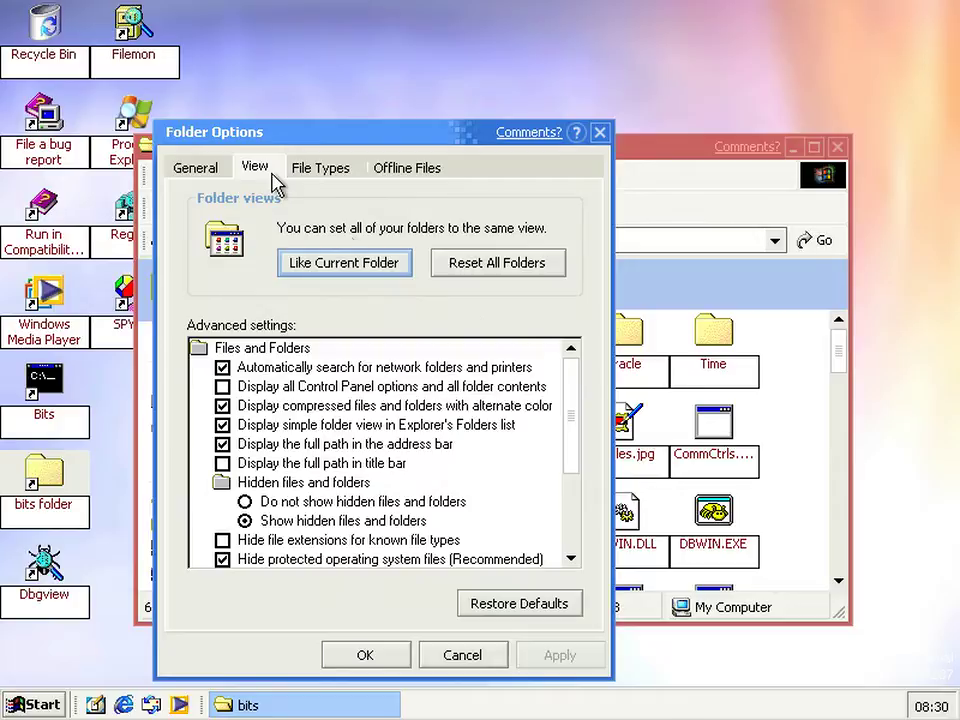
{"action": "left_click_drag", "start_coordinate": [578, 424], "coordinate": [578, 552]}
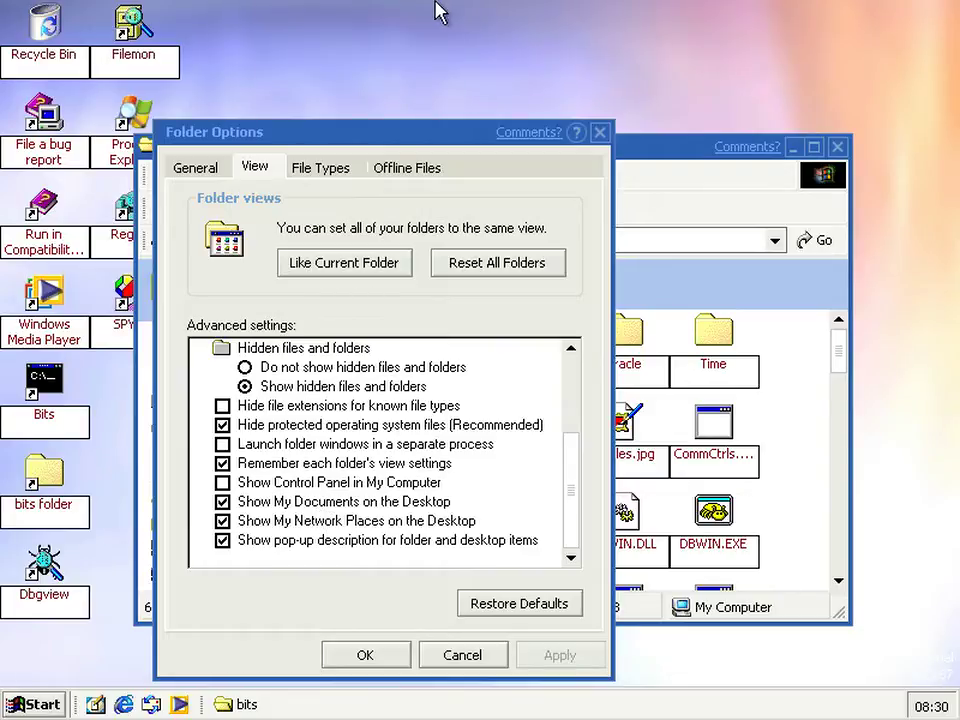
{"action": "left_click", "coordinate": [338, 502]}
{"action": "left_click", "coordinate": [340, 521]}
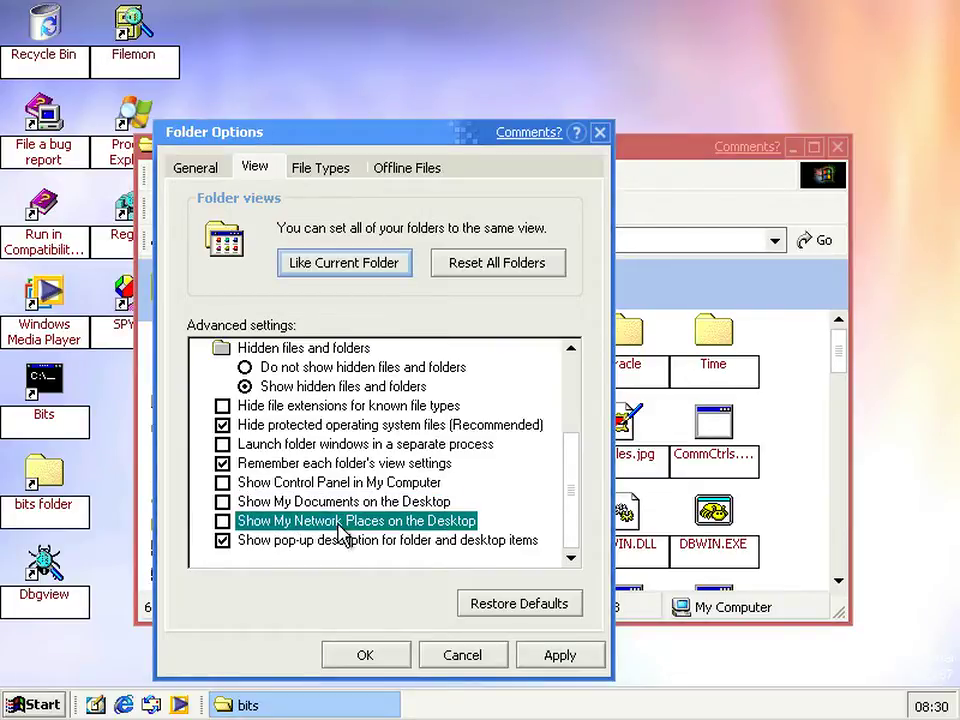
{"action": "left_click", "coordinate": [365, 653]}
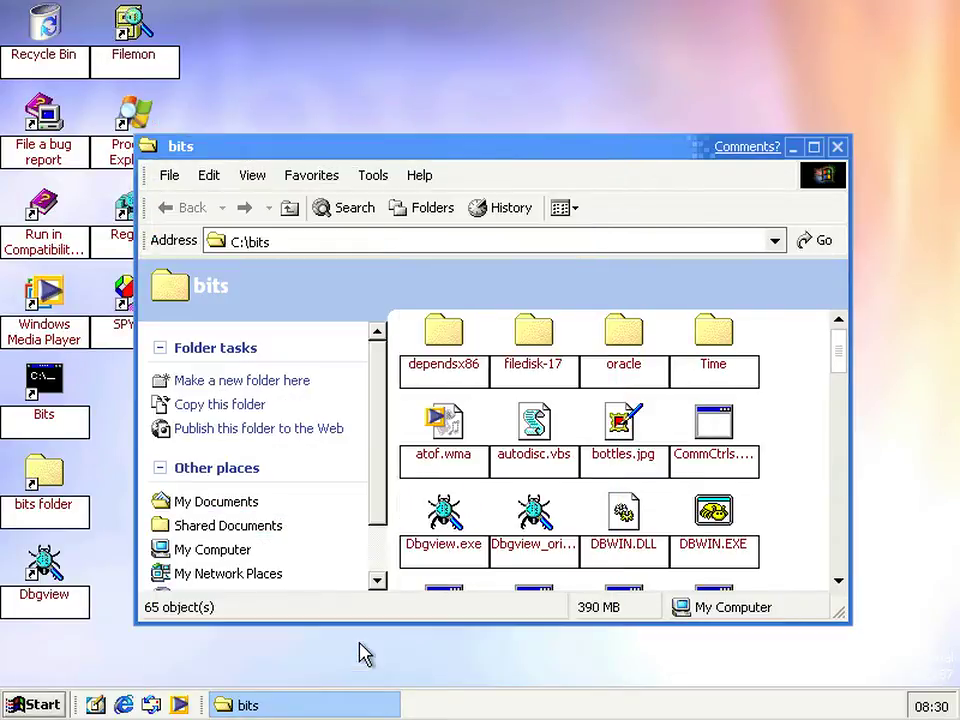
Add My Computer to the desktop via Desktop Items, then move the bits window up and right
{"action": "right_click", "coordinate": [360, 23]}
{"action": "left_click", "coordinate": [430, 219]}
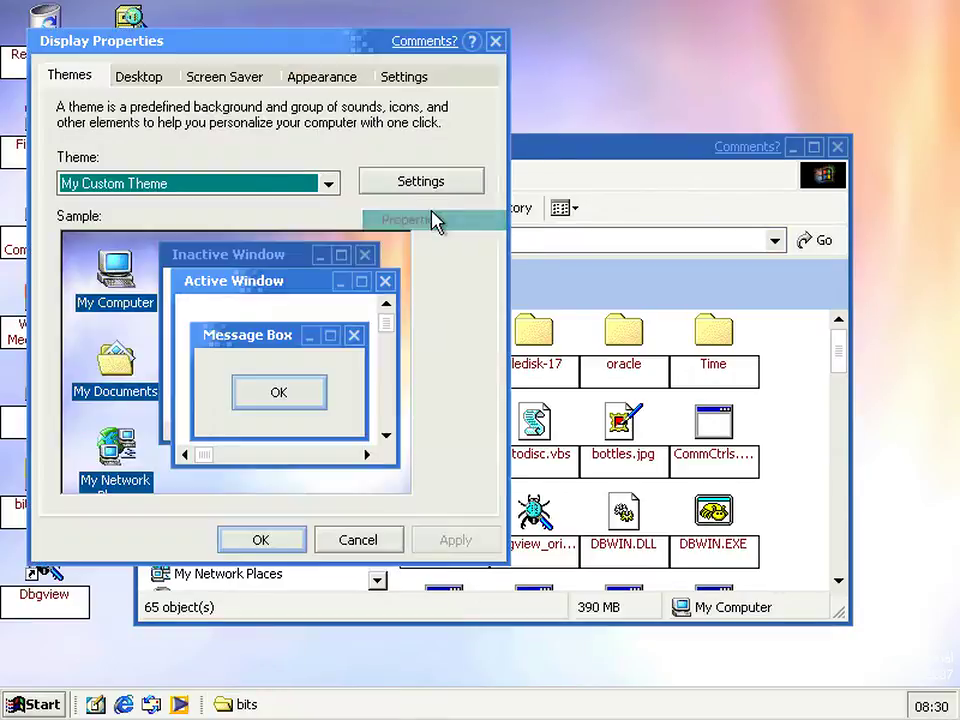
{"action": "left_click", "coordinate": [150, 80]}
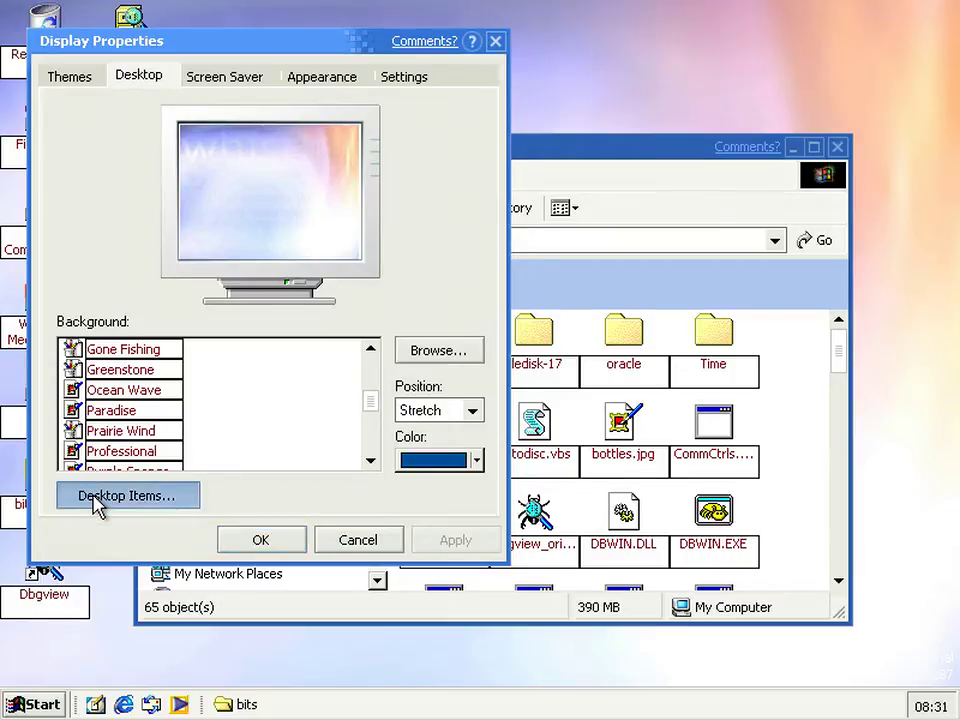
{"action": "left_click", "coordinate": [88, 494]}
{"action": "left_click", "coordinate": [316, 194]}
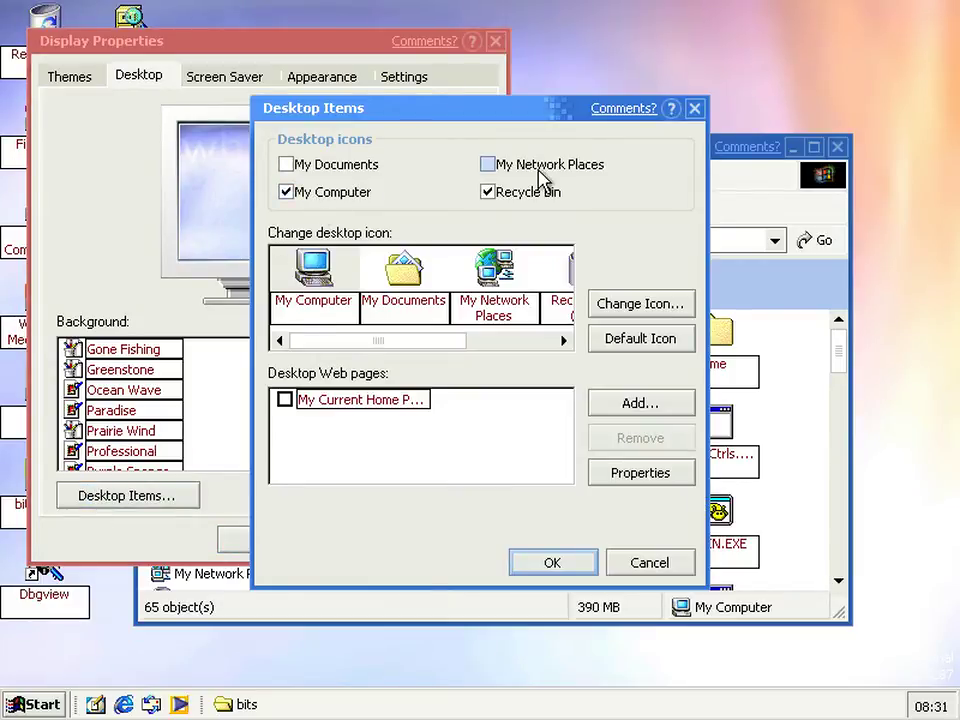
{"action": "left_click", "coordinate": [553, 568]}
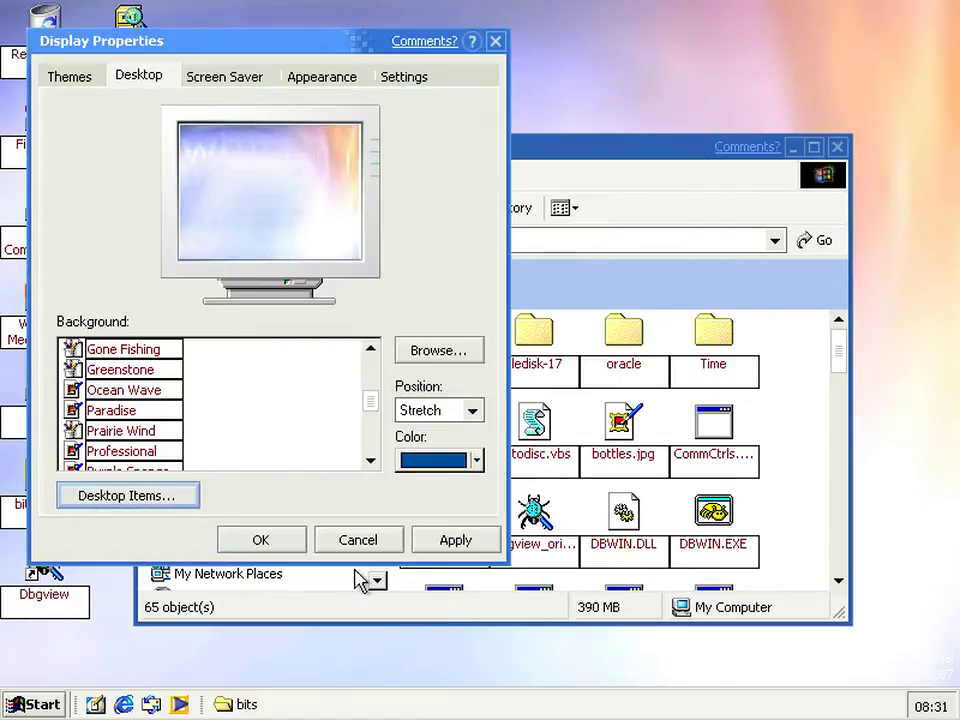
{"action": "left_click", "coordinate": [277, 551]}
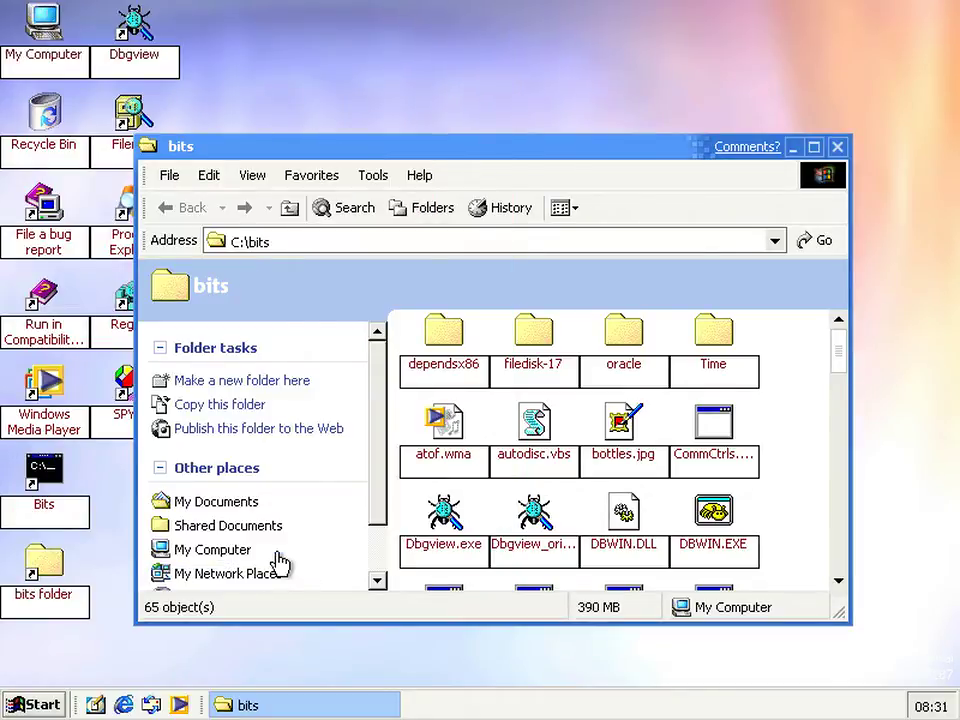
{"action": "left_click_drag", "start_coordinate": [283, 148], "coordinate": [343, 118]}
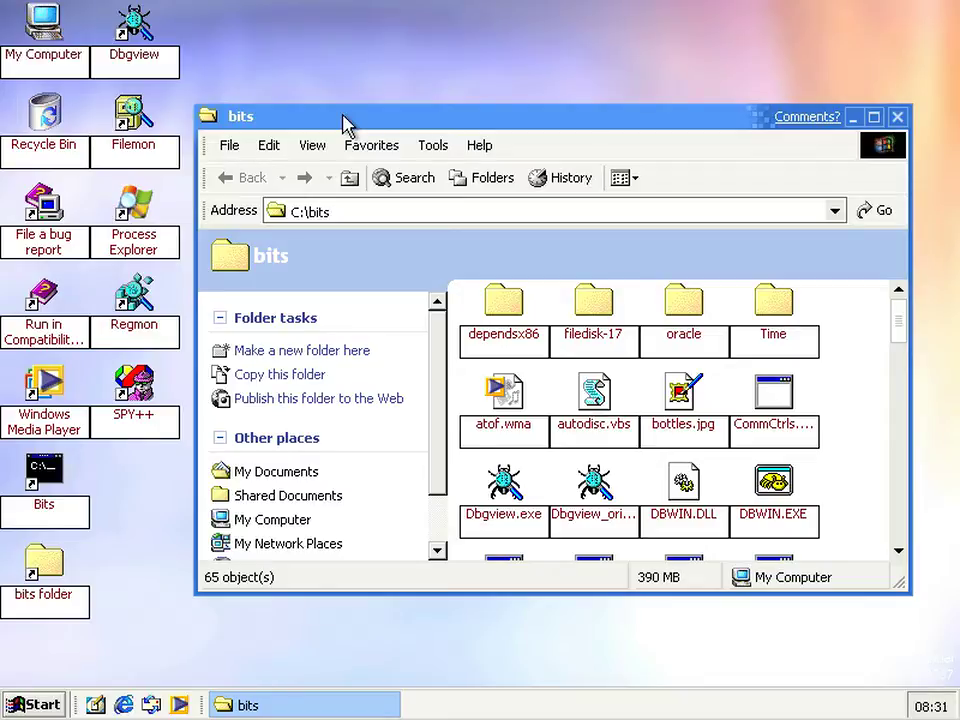
In Folder Options, tick Show My Documents and My Network Places on Desktop, then apply
{"action": "left_click", "coordinate": [433, 146]}
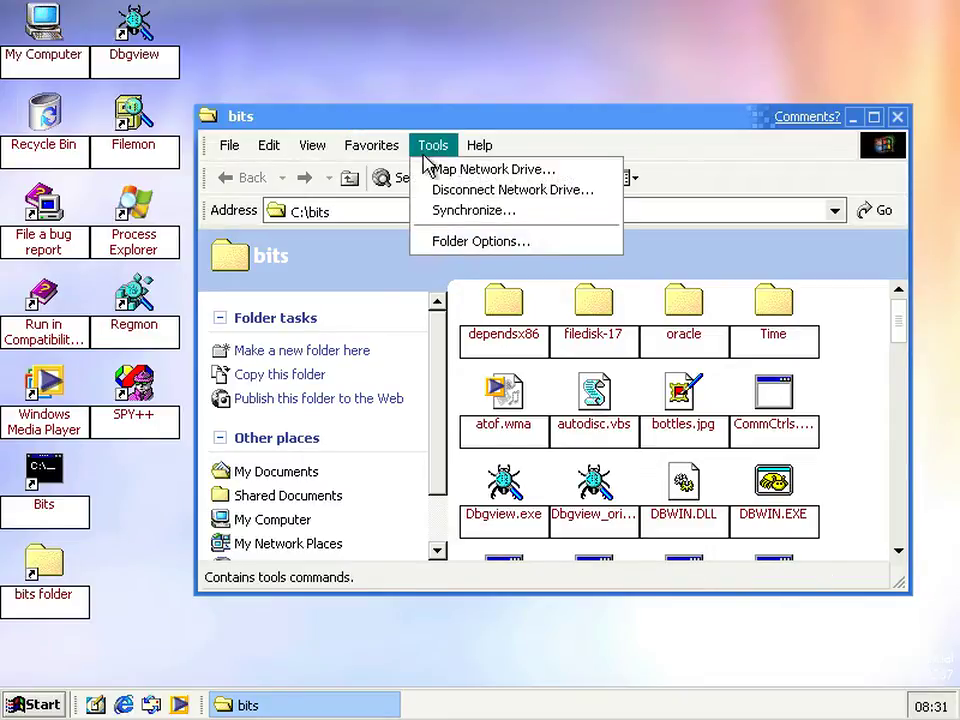
{"action": "left_click", "coordinate": [440, 240]}
{"action": "left_click", "coordinate": [316, 168]}
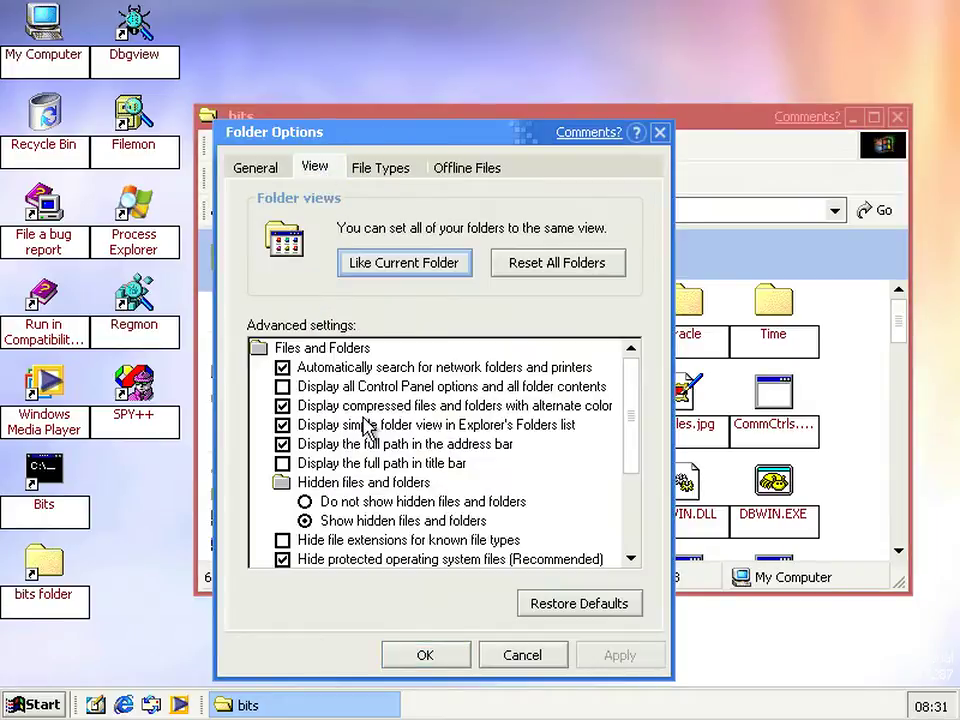
{"action": "left_click", "coordinate": [632, 510]}
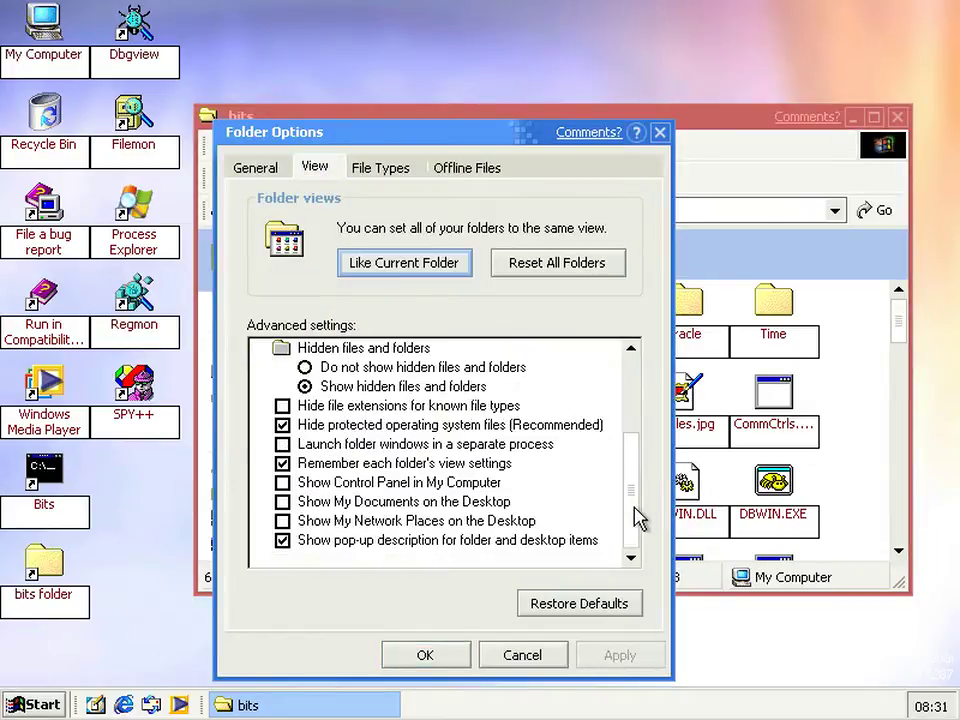
{"action": "left_click", "coordinate": [345, 521]}
{"action": "left_click", "coordinate": [298, 501]}
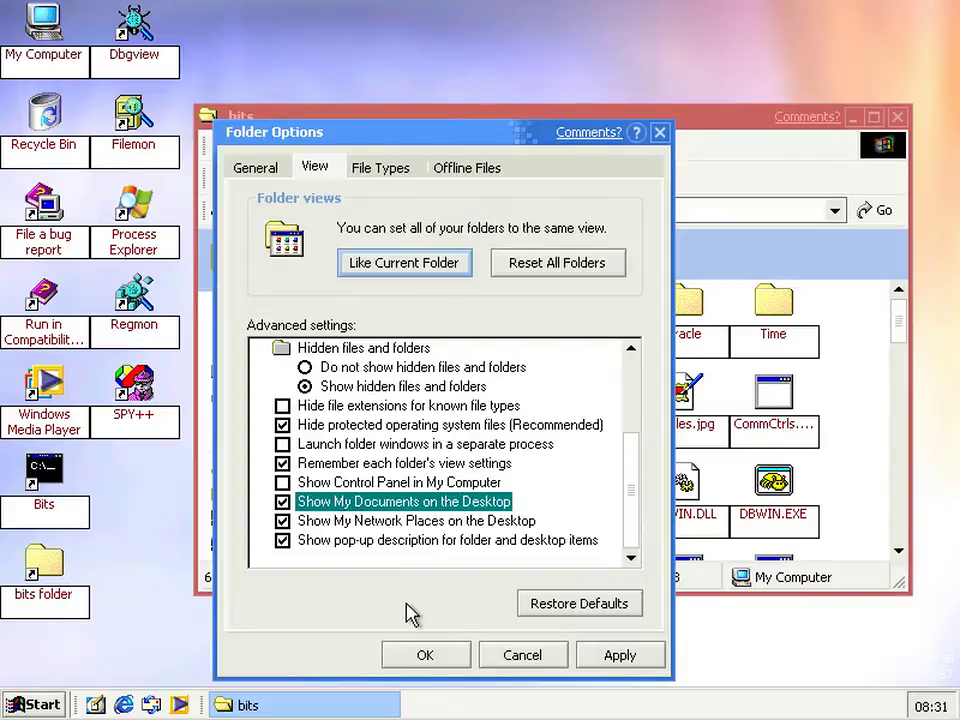
{"action": "left_click", "coordinate": [414, 657]}
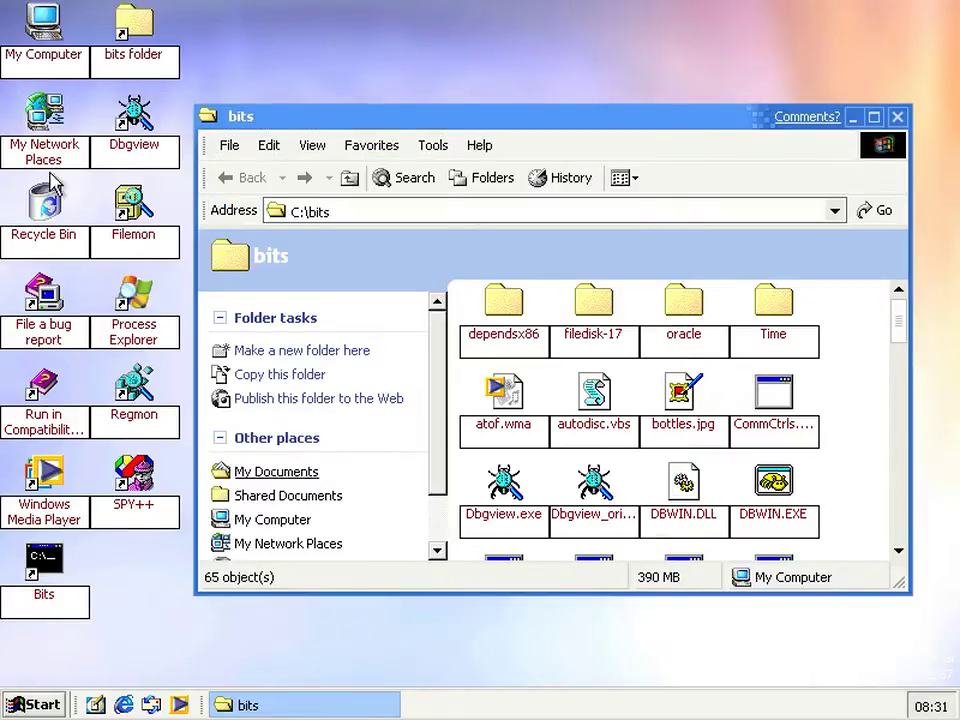
Remove My Computer and My Network Places from the desktop via Display Properties Desktop Items
{"action": "left_click", "coordinate": [421, 98]}
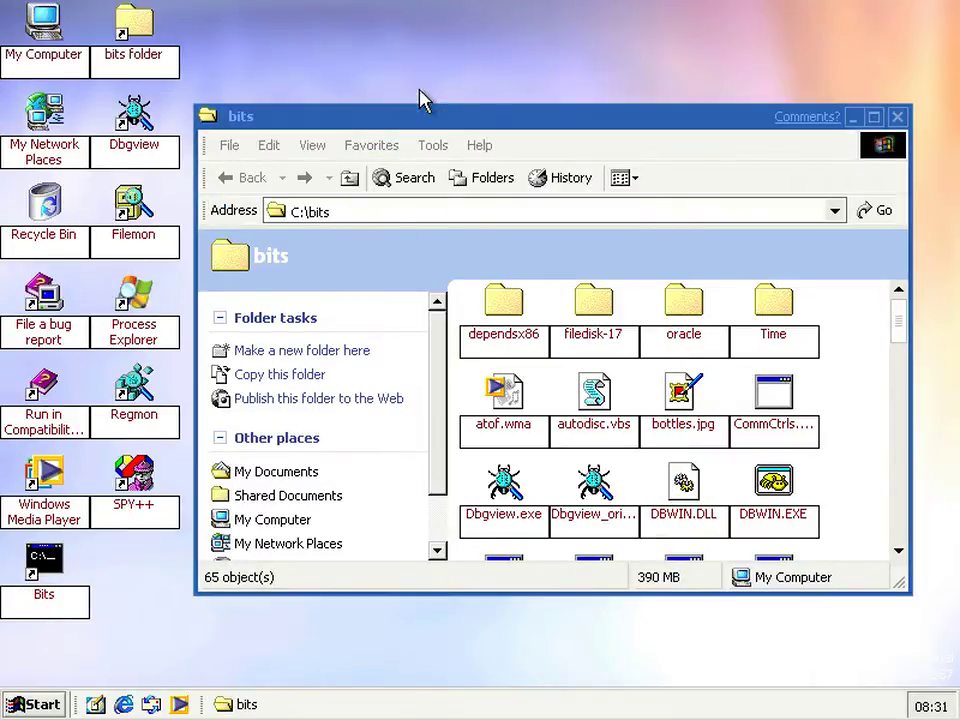
{"action": "right_click", "coordinate": [350, 80]}
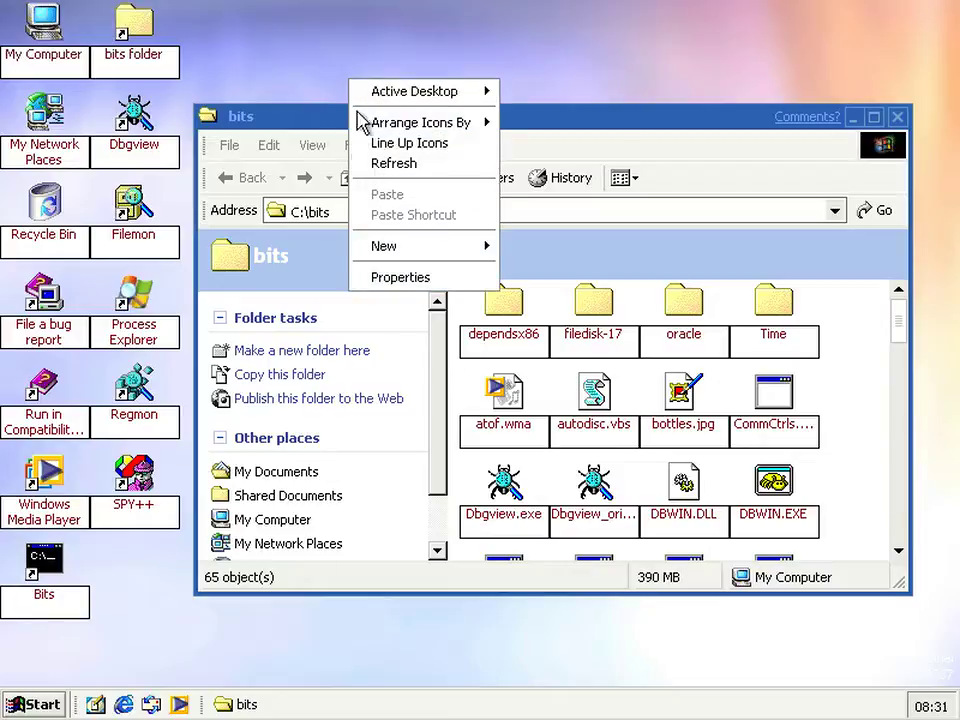
{"action": "left_click", "coordinate": [389, 277]}
{"action": "left_click", "coordinate": [228, 164]}
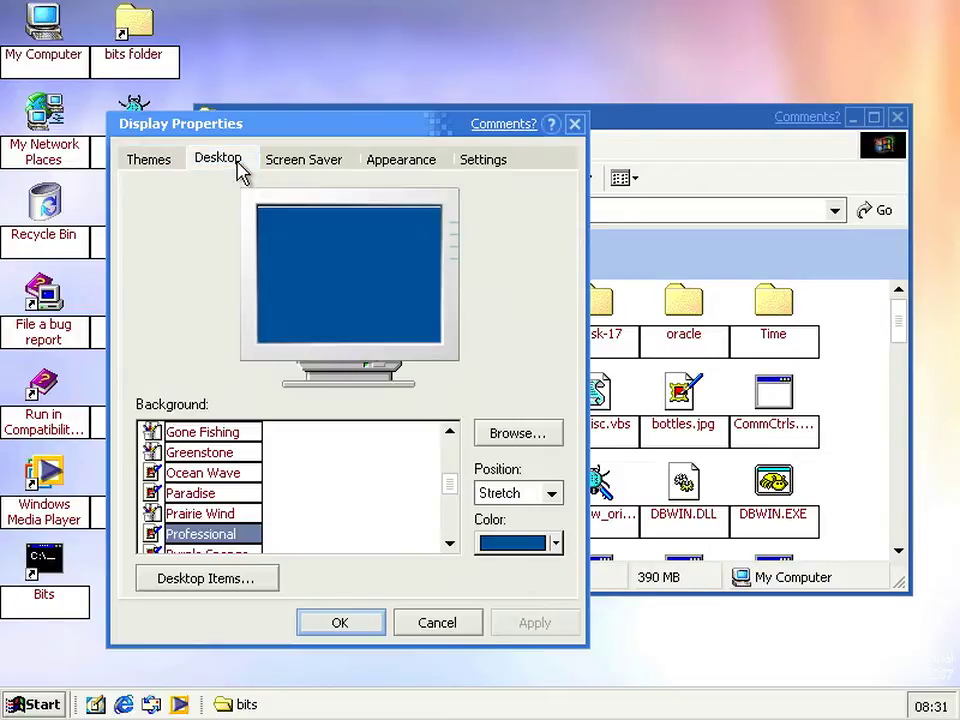
{"action": "left_click", "coordinate": [218, 588]}
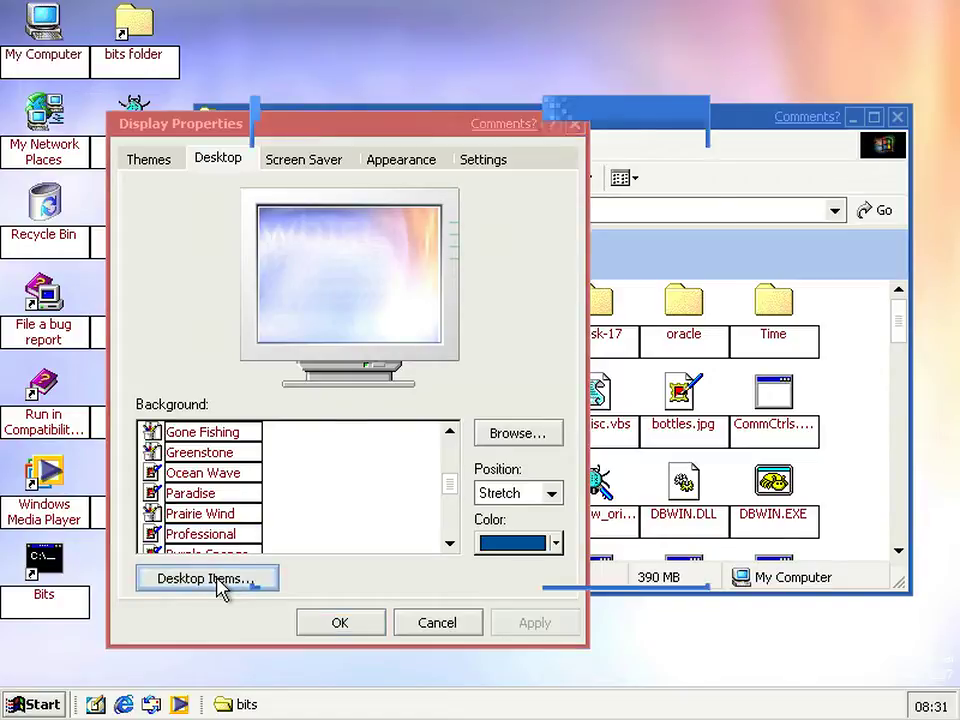
{"action": "left_click", "coordinate": [345, 193]}
{"action": "left_click", "coordinate": [492, 168]}
{"action": "left_click", "coordinate": [538, 568]}
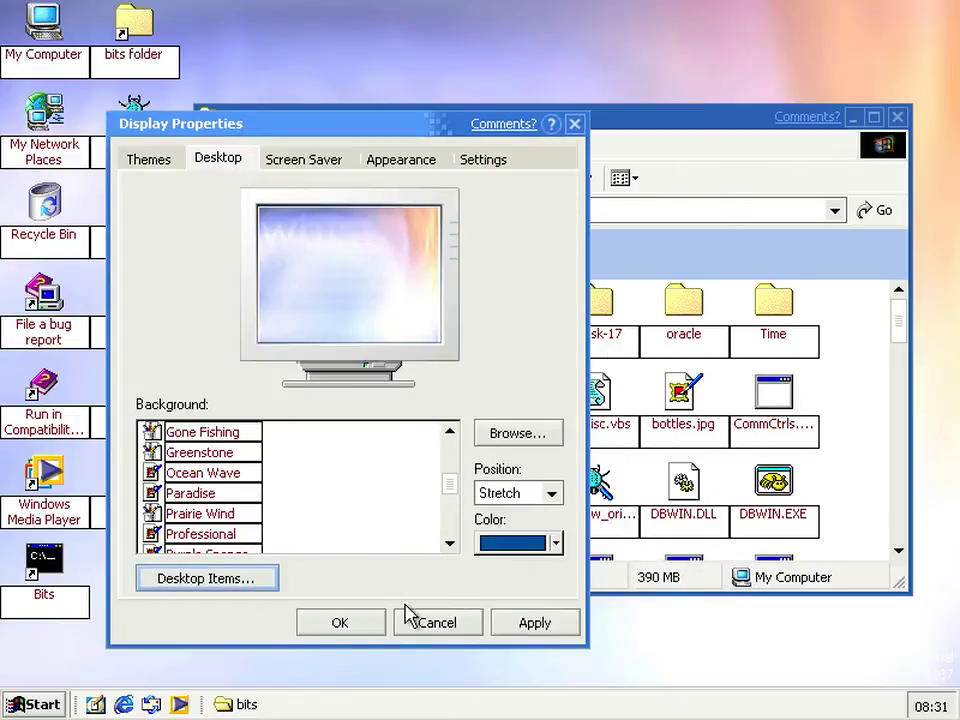
{"action": "left_click", "coordinate": [367, 630]}
{"action": "left_click", "coordinate": [333, 52]}
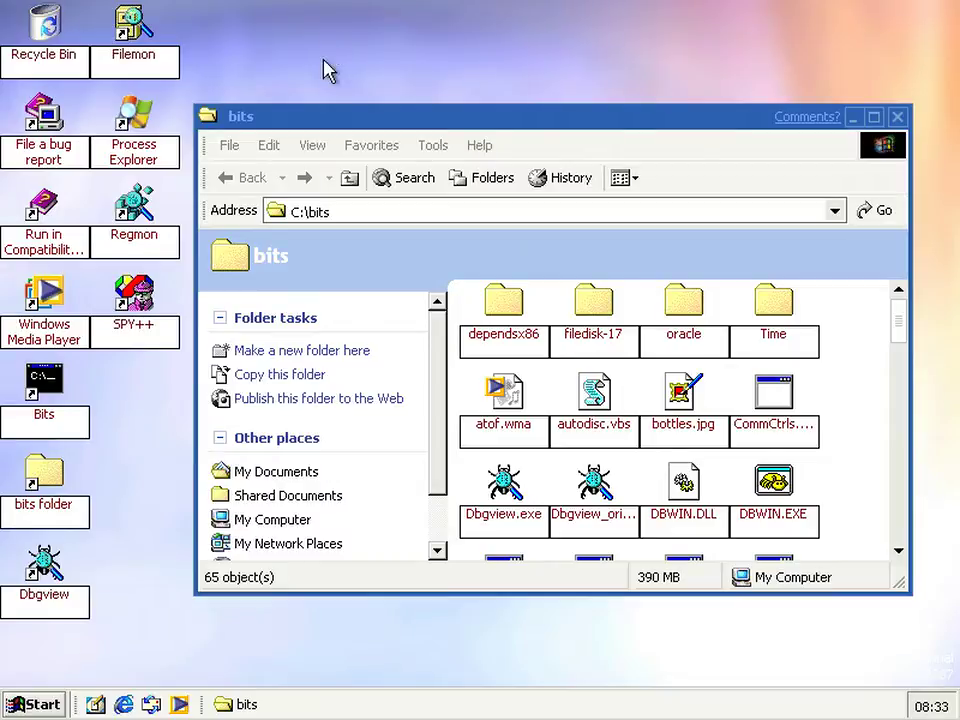
Go up to C:, open the Inetpub folder, and launch a blank Internet Explorer window
{"action": "left_click", "coordinate": [348, 180]}
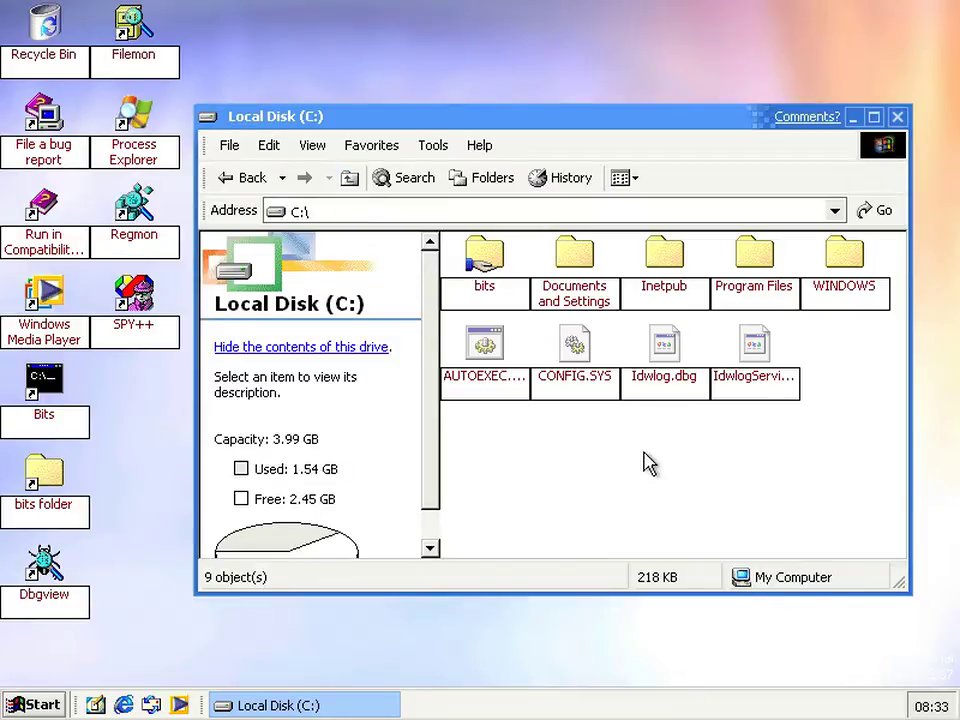
{"action": "left_click", "coordinate": [668, 300]}
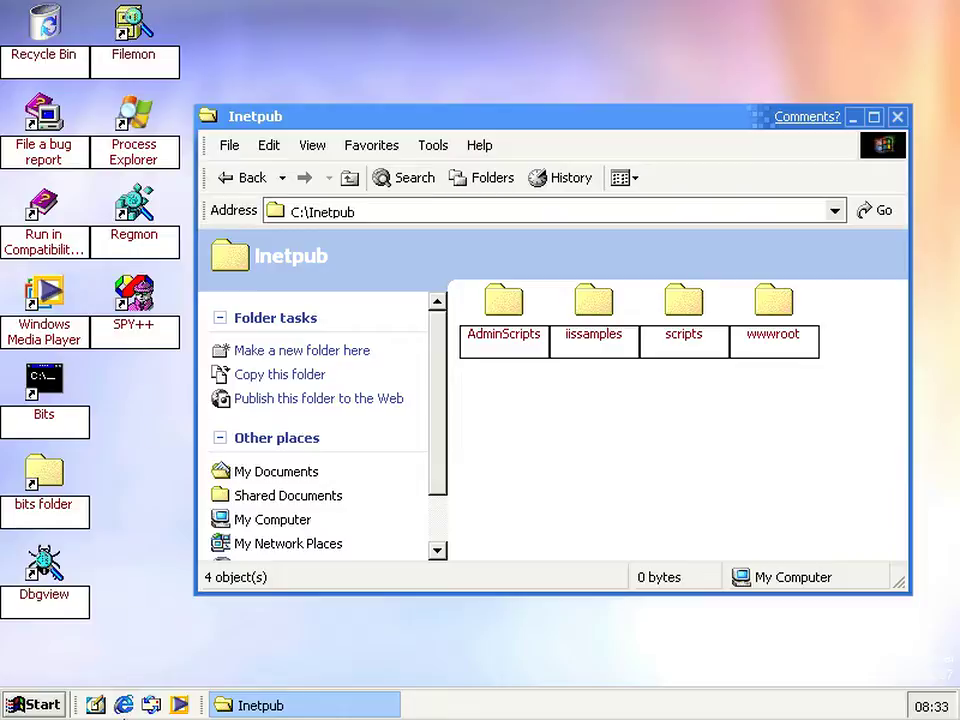
{"action": "left_click", "coordinate": [128, 705]}
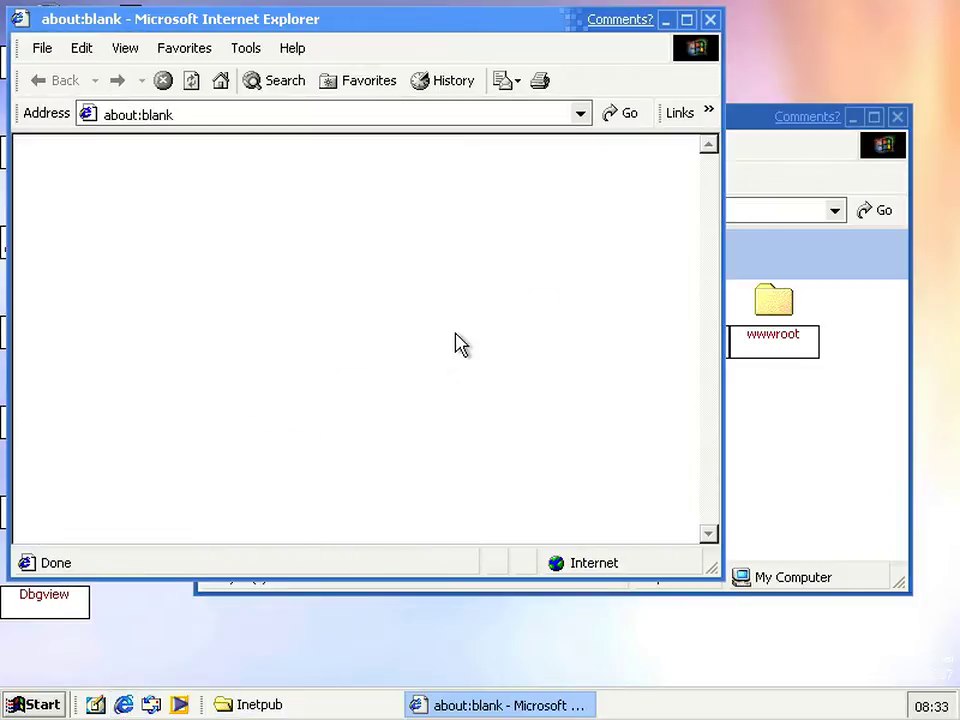
{"action": "left_click", "coordinate": [203, 117]}
{"action": "type", "text": "http:"}
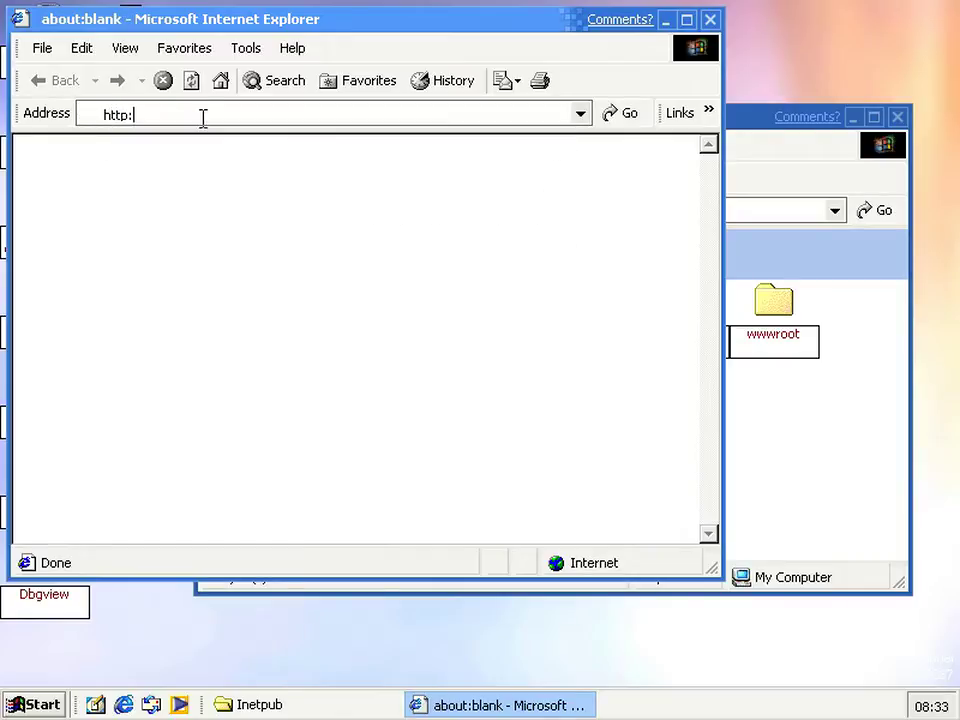
{"action": "type", "text": "//localhost"}
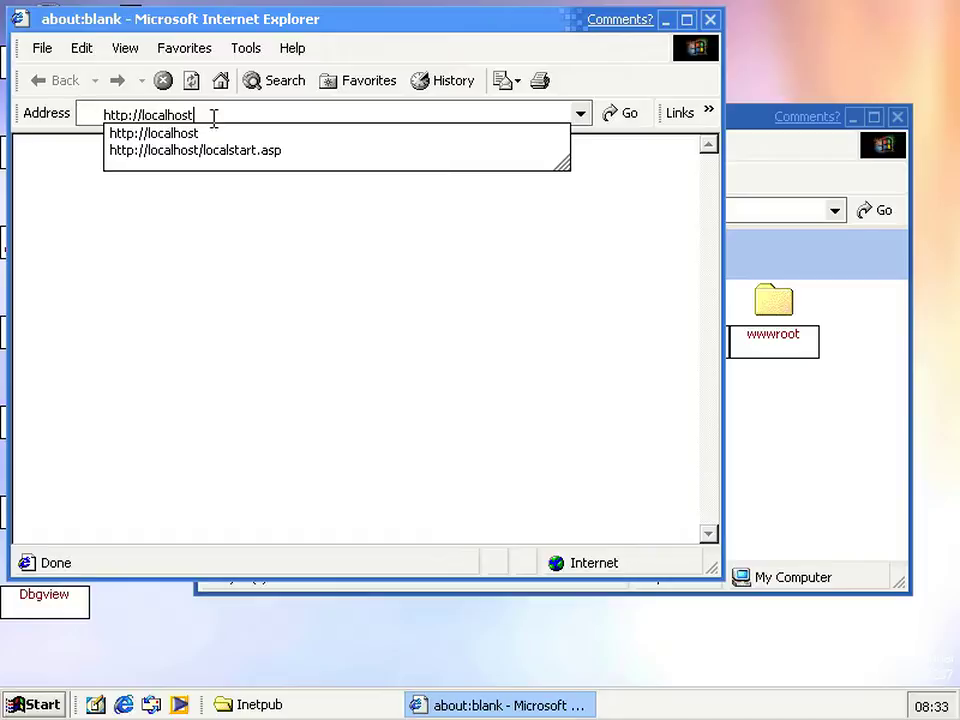
{"action": "key", "text": "Return"}
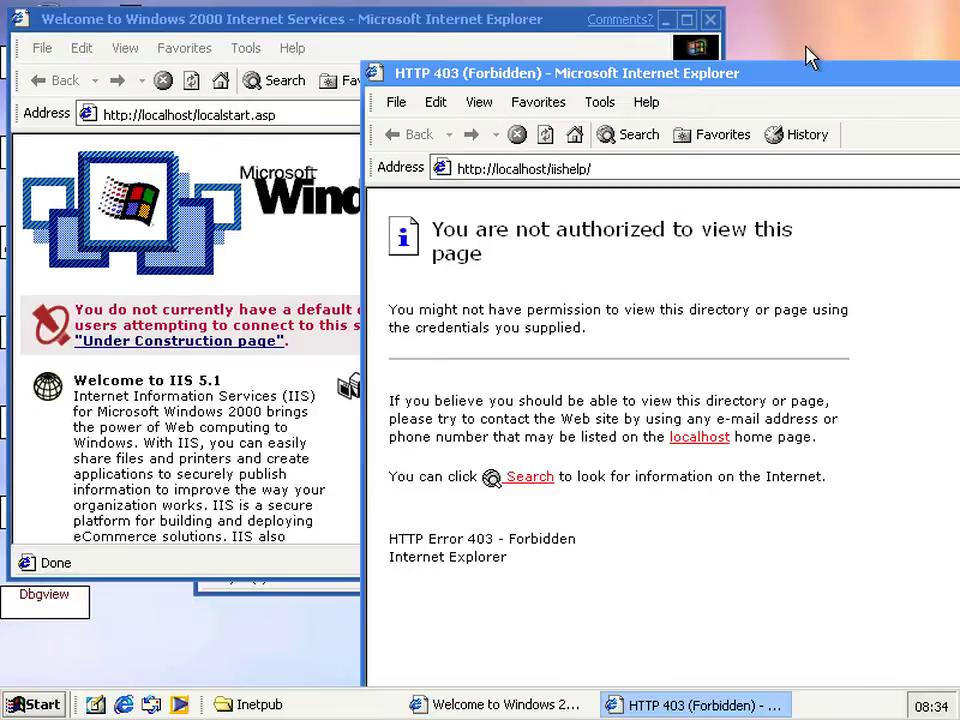
Scroll the IIS welcome page, then close the 403 Forbidden window and the welcome window
{"action": "left_click", "coordinate": [233, 263]}
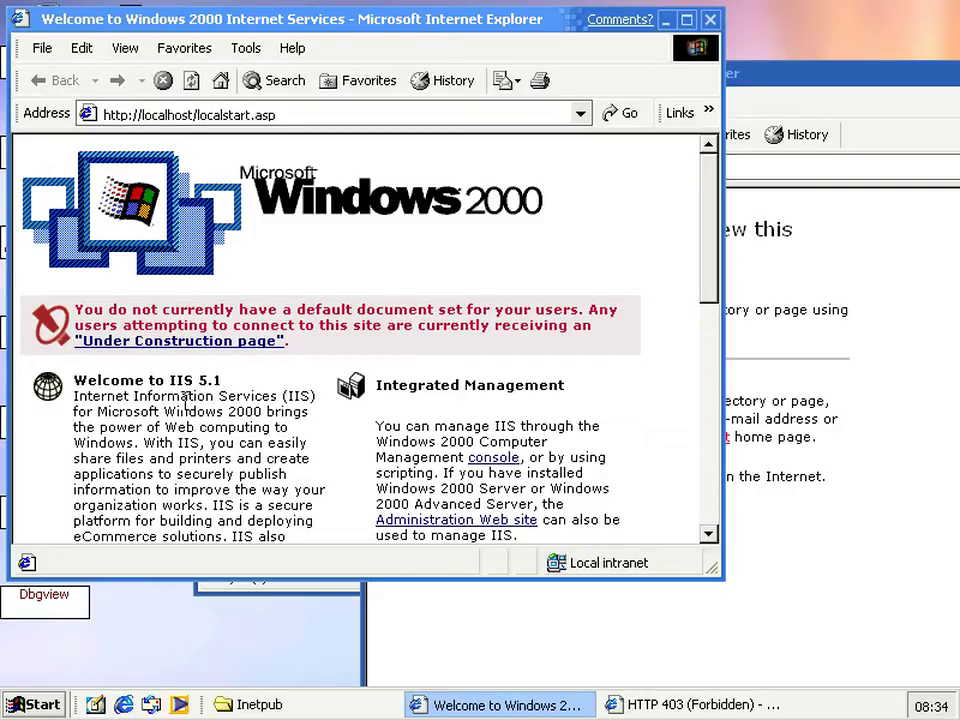
{"action": "scroll", "coordinate": [185, 400], "scroll_direction": "down", "scroll_amount": 15}
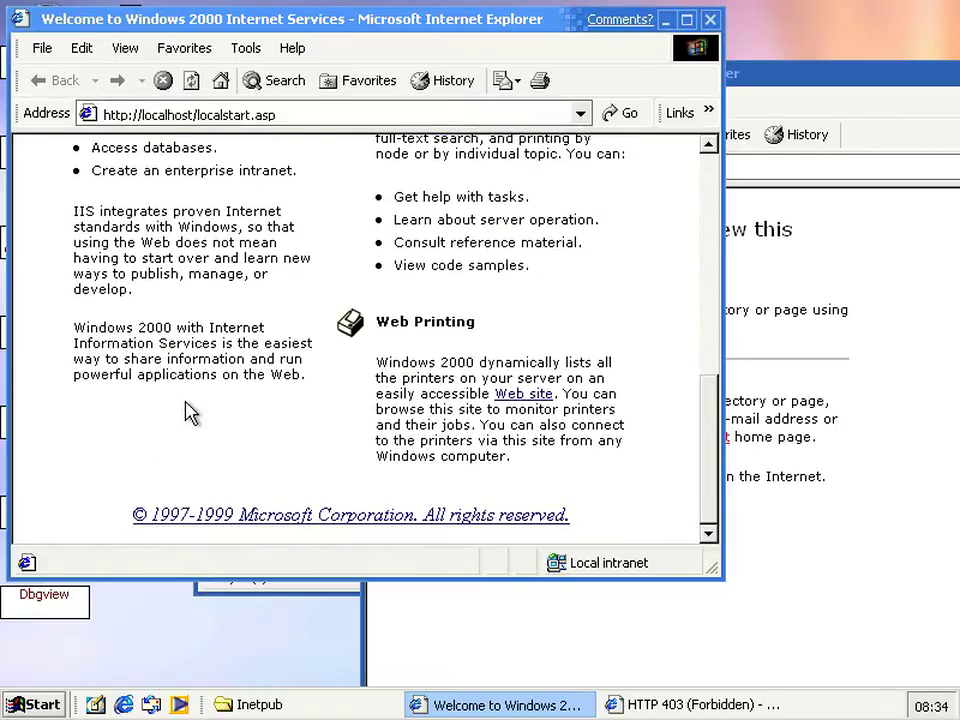
{"action": "left_click", "coordinate": [808, 315]}
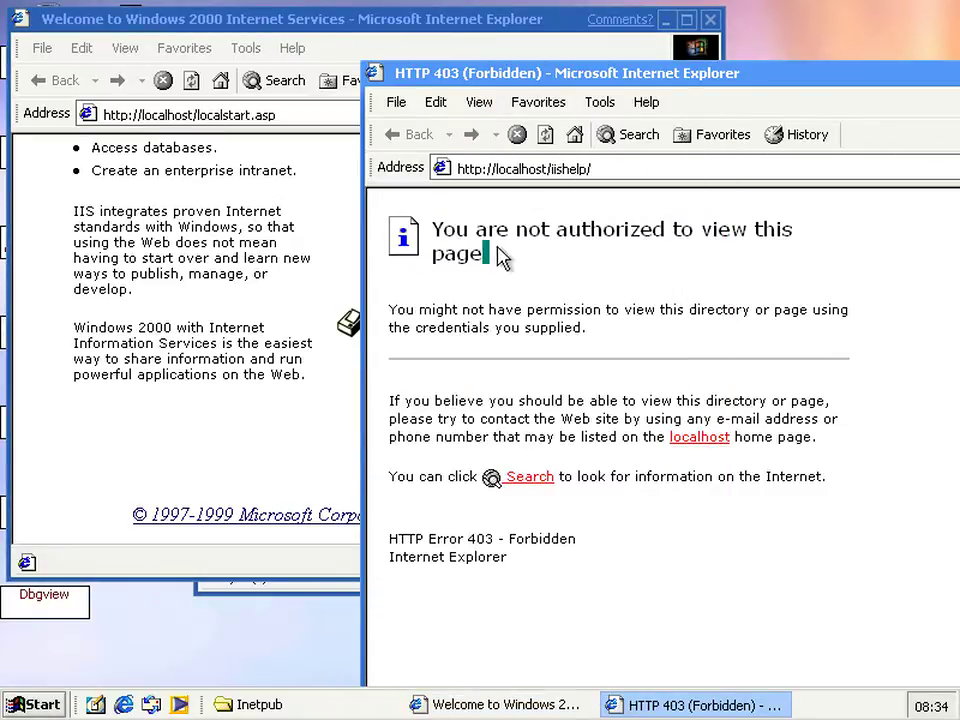
{"action": "left_click_drag", "start_coordinate": [488, 254], "coordinate": [477, 230]}
{"action": "left_click", "coordinate": [592, 172]}
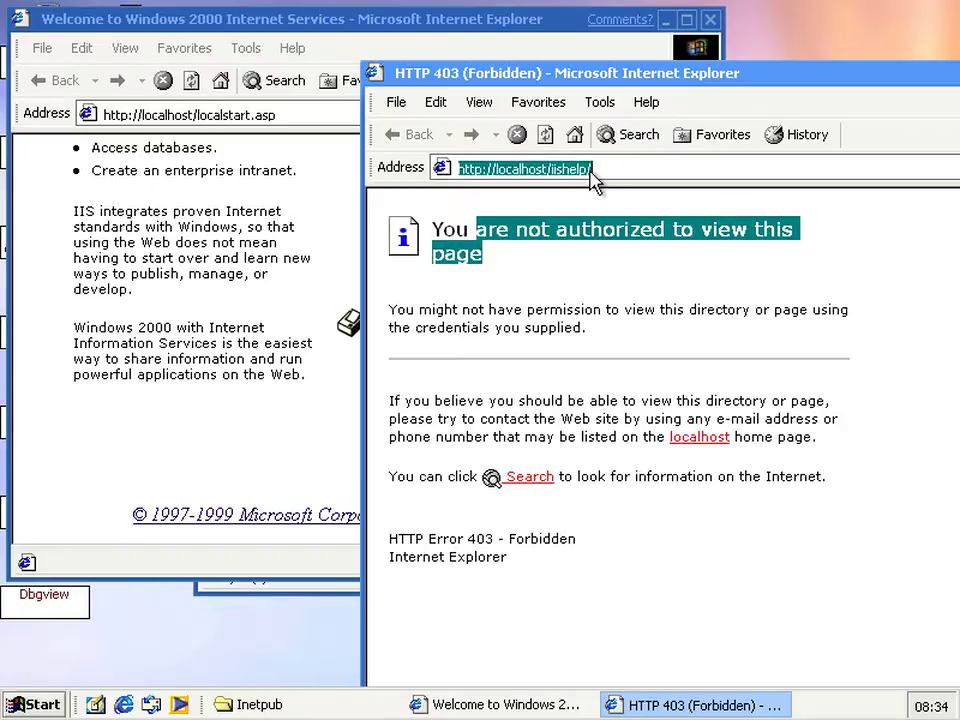
{"action": "left_click", "coordinate": [556, 356]}
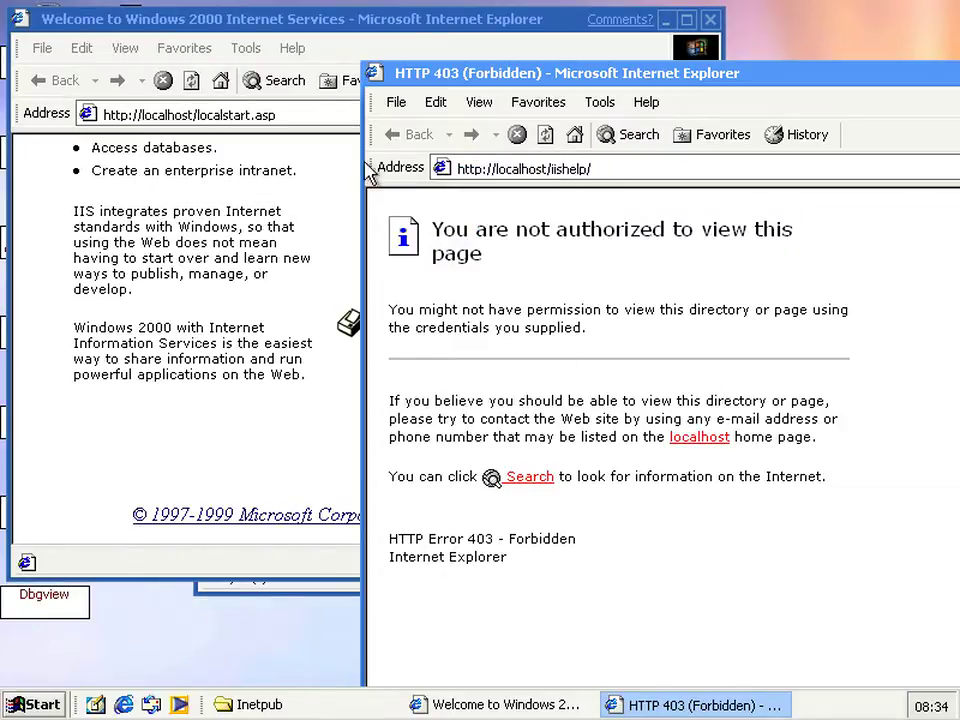
{"action": "double_click", "coordinate": [373, 78]}
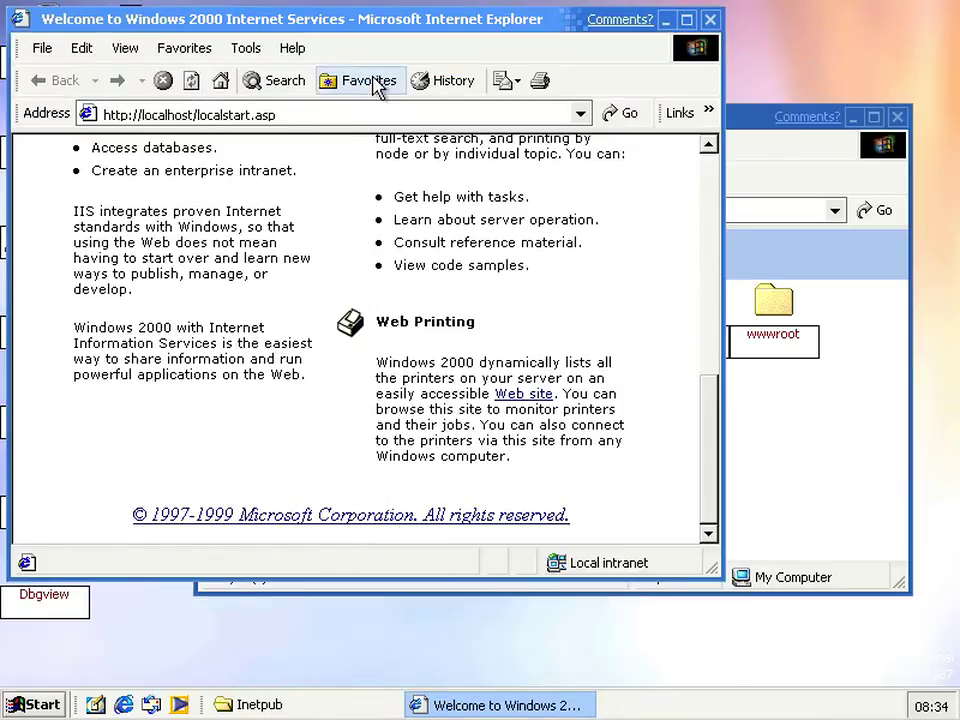
{"action": "left_click", "coordinate": [711, 20]}
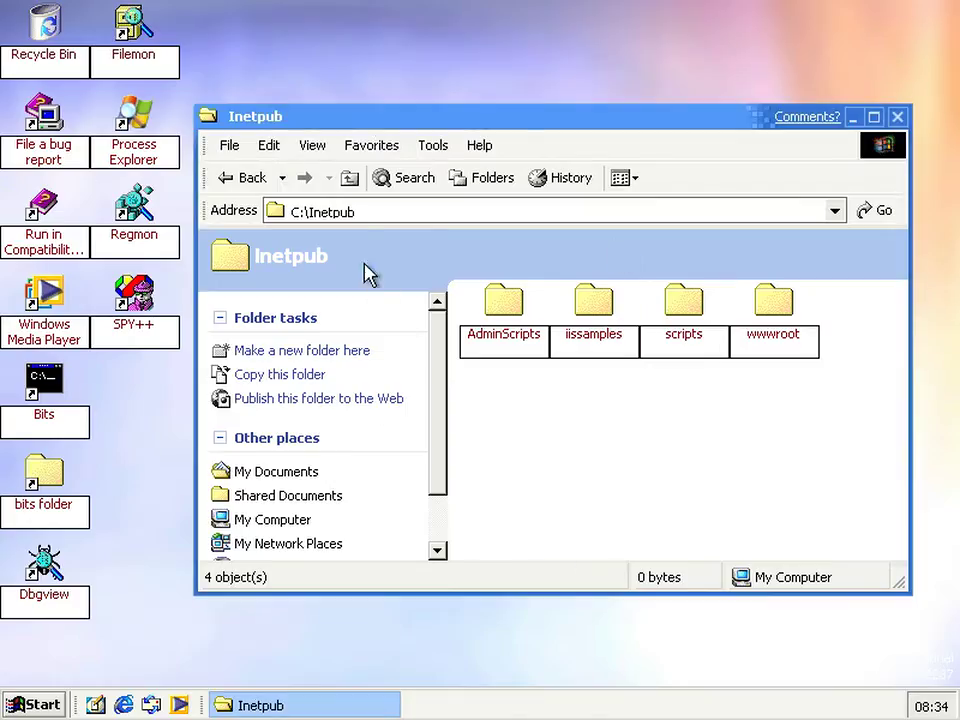
Web-share C:\bits on Default Web Site as alias 'bits' with Read and Directory browsing
{"action": "left_click", "coordinate": [350, 180]}
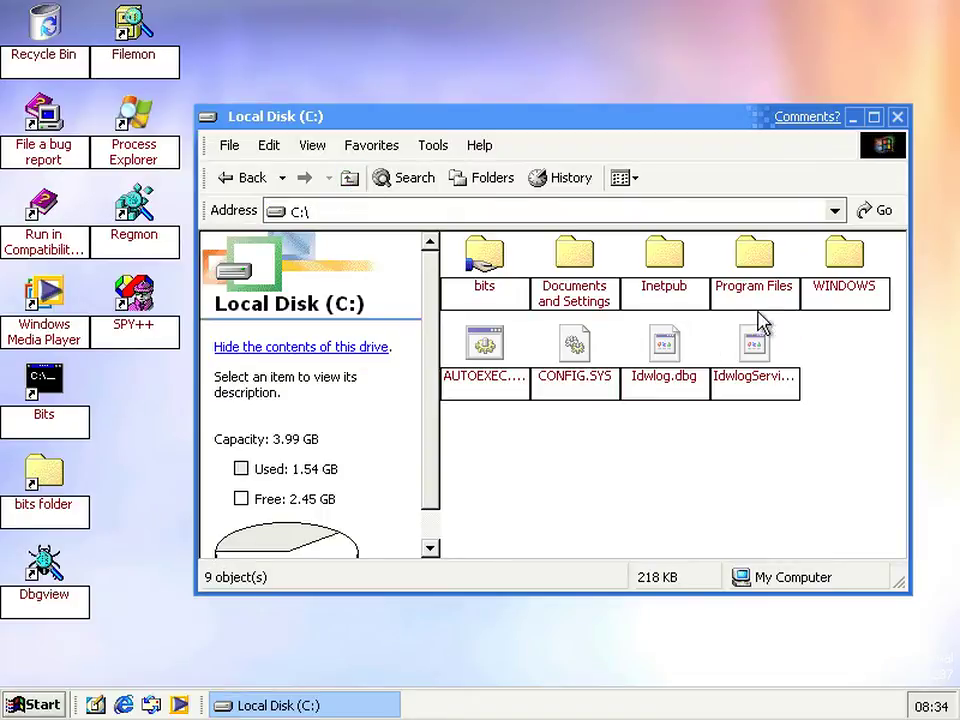
{"action": "left_click", "coordinate": [487, 292]}
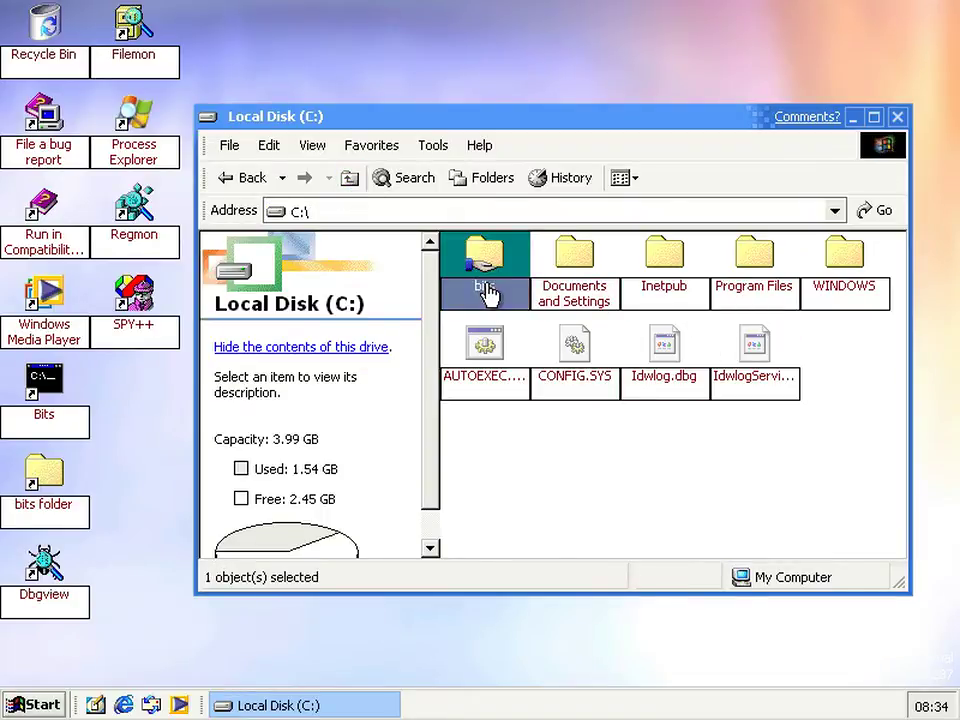
{"action": "right_click", "coordinate": [489, 292]}
{"action": "left_click", "coordinate": [522, 556]}
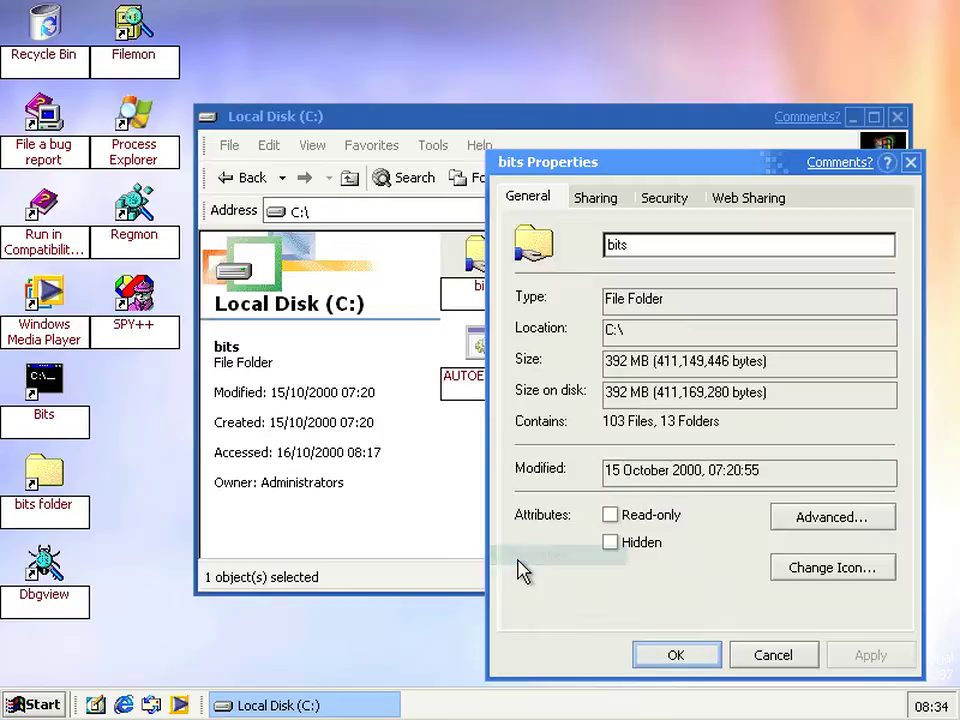
{"action": "left_click", "coordinate": [745, 201]}
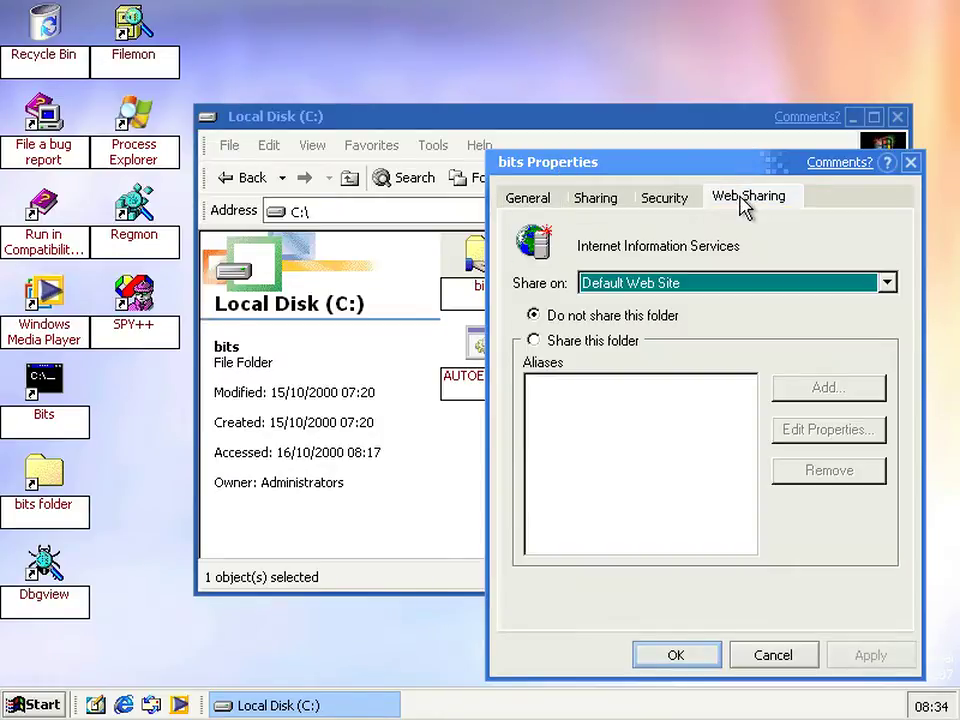
{"action": "left_click", "coordinate": [604, 280]}
{"action": "left_click", "coordinate": [604, 280]}
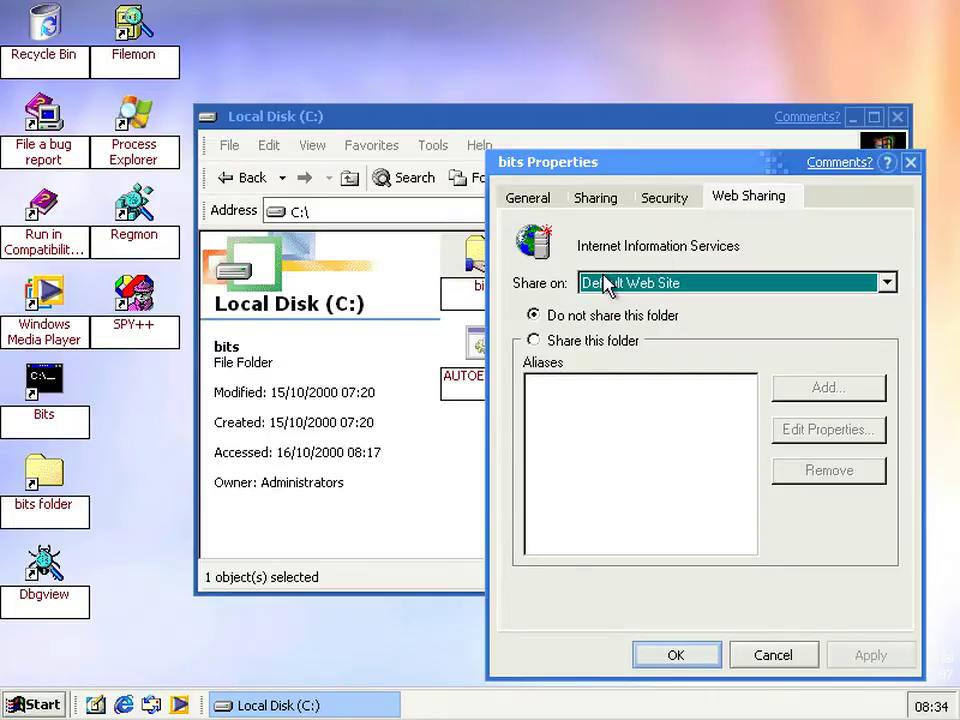
{"action": "left_click", "coordinate": [569, 341]}
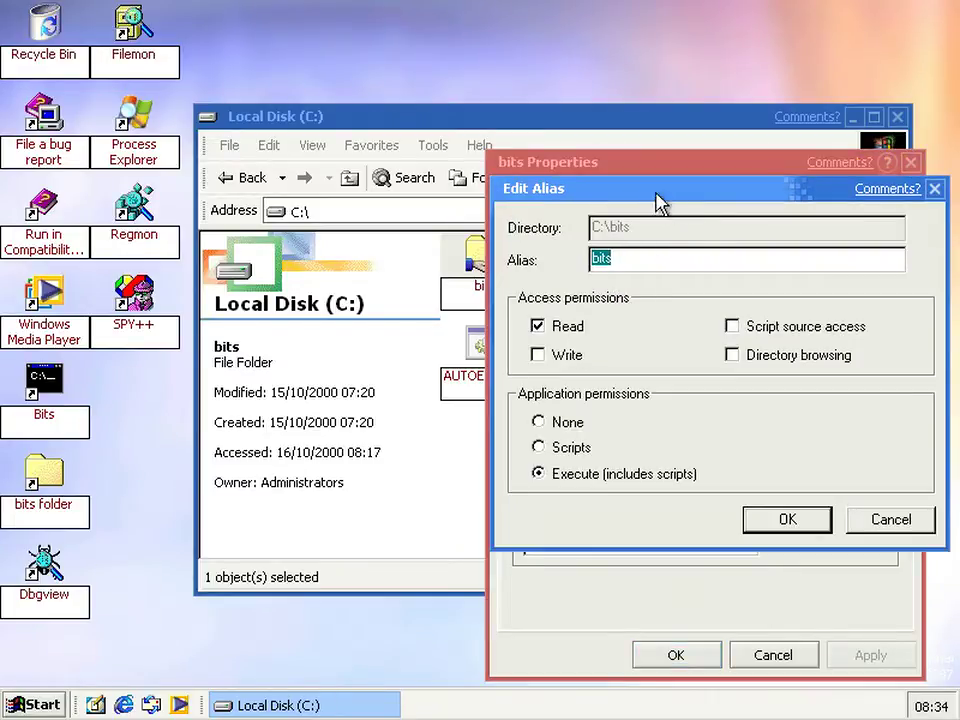
{"action": "left_click_drag", "start_coordinate": [660, 200], "coordinate": [519, 237]}
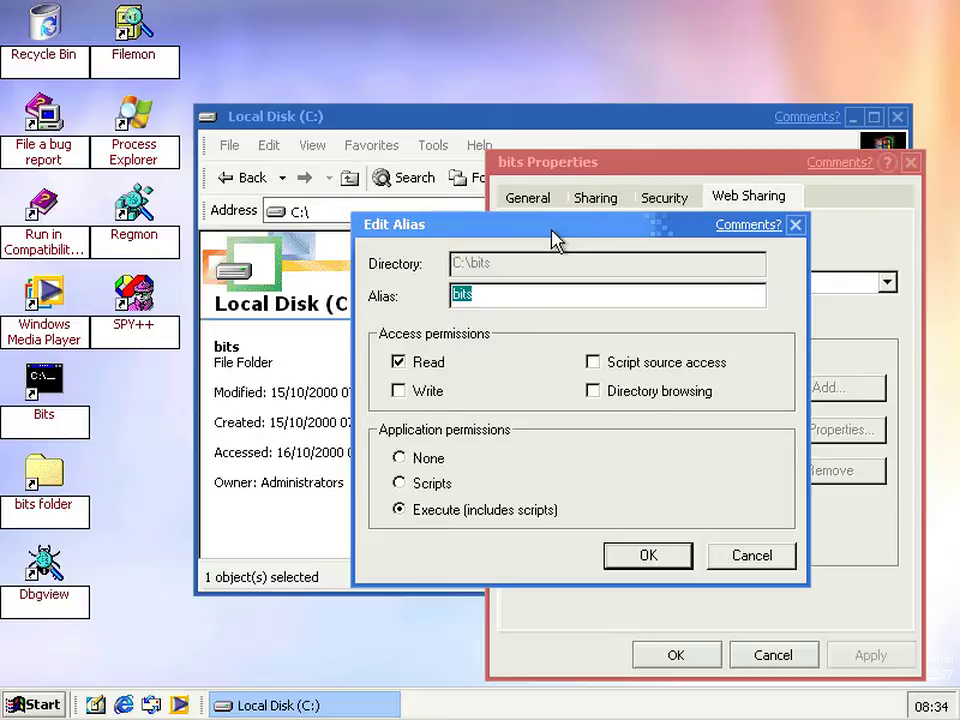
{"action": "left_click", "coordinate": [658, 399]}
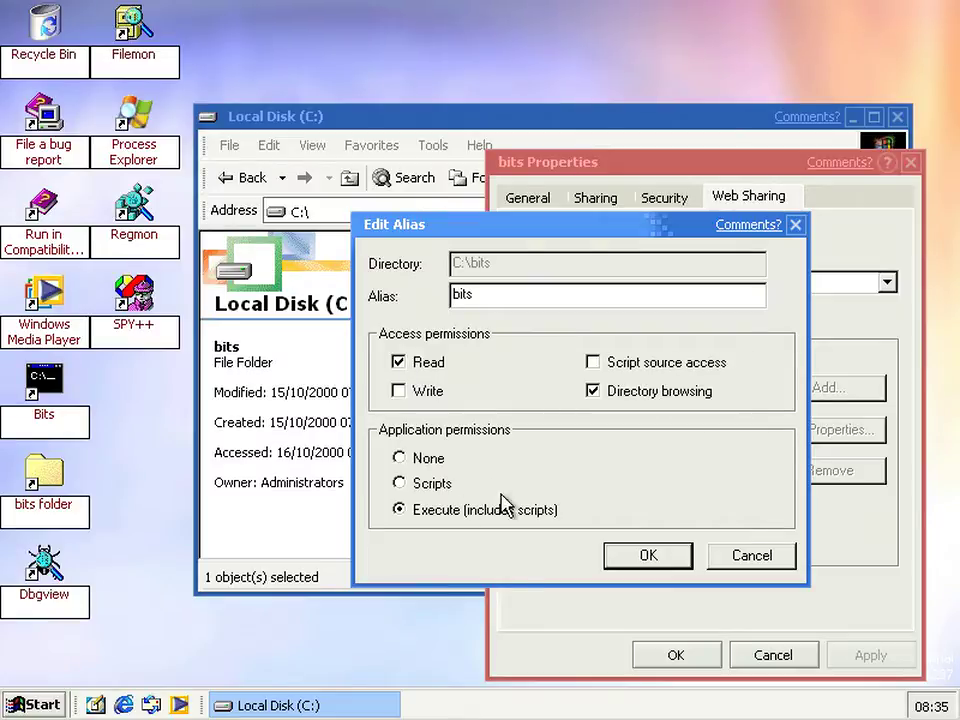
{"action": "left_click", "coordinate": [648, 565]}
{"action": "left_click", "coordinate": [680, 655]}
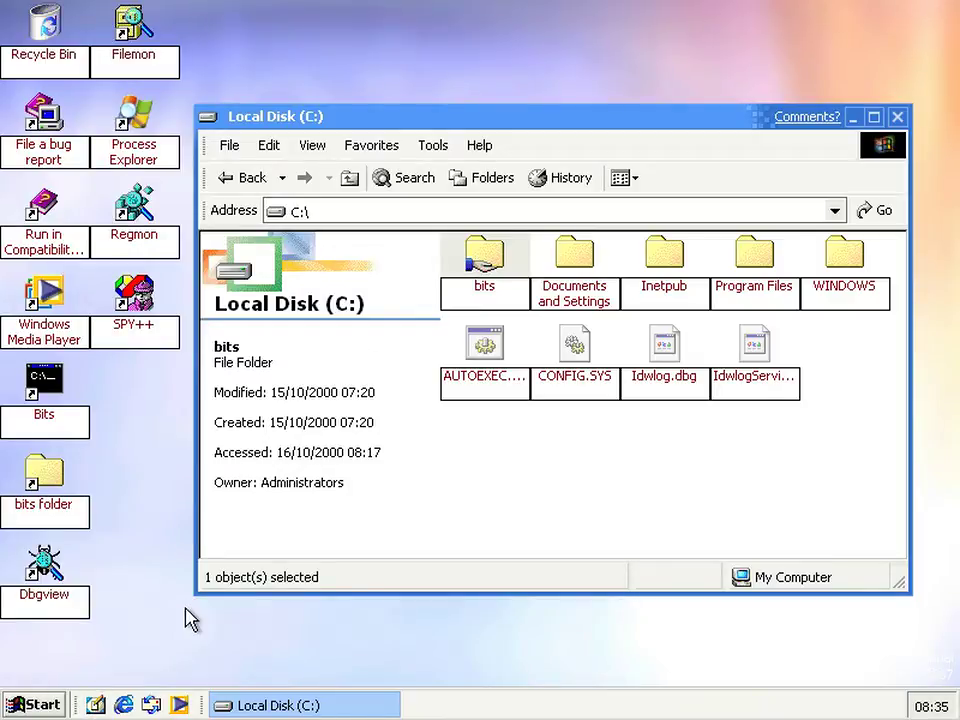
{"action": "left_click", "coordinate": [123, 705]}
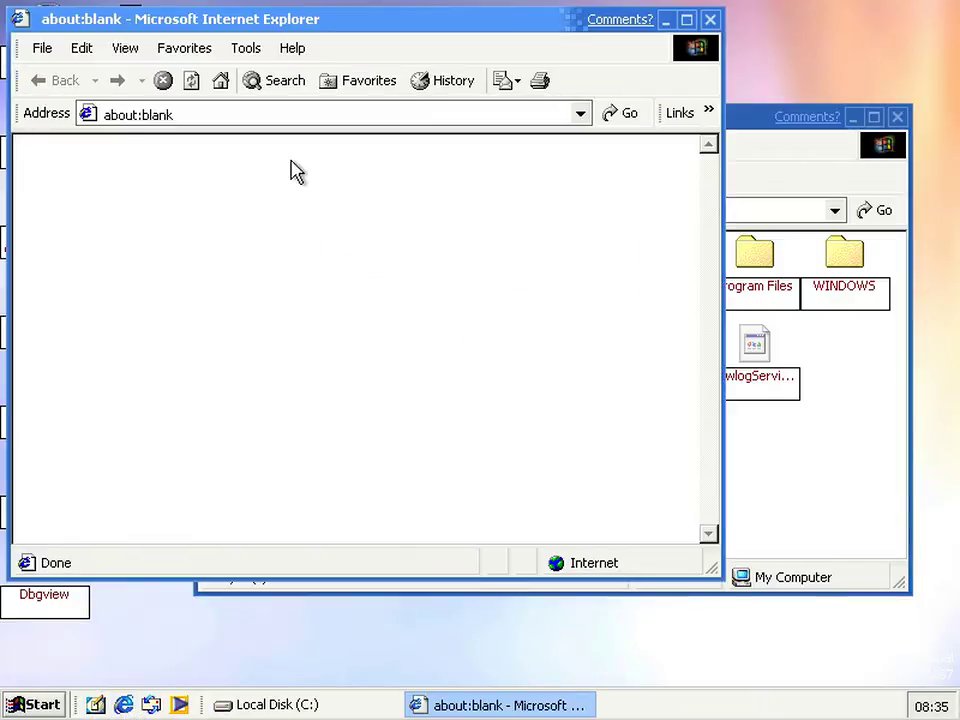
{"action": "left_click", "coordinate": [190, 113]}
{"action": "type", "text": "htt"}
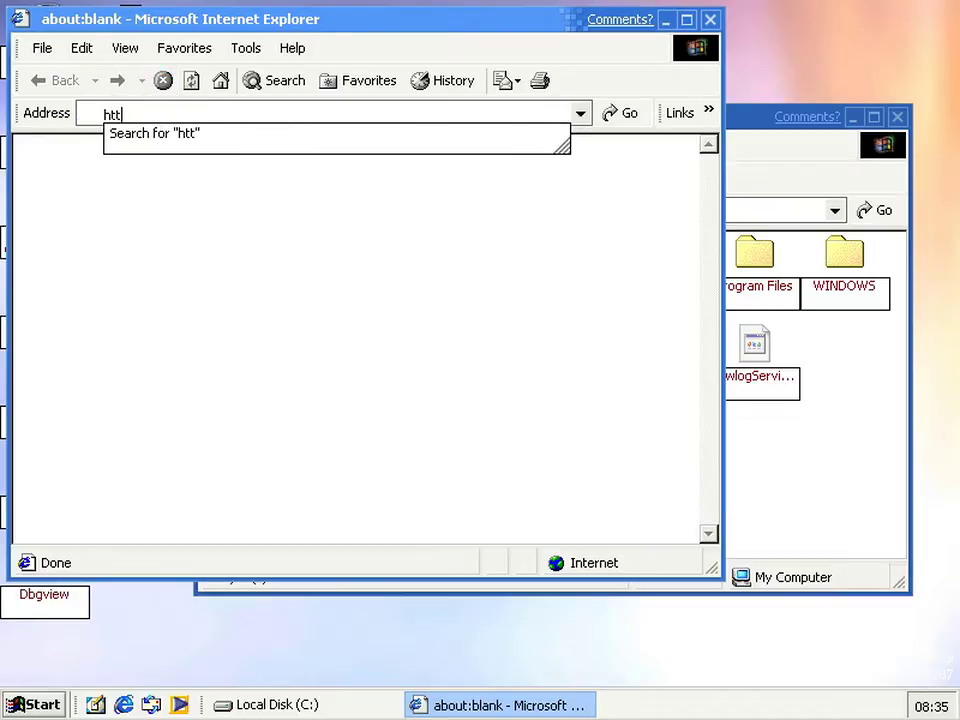
{"action": "type", "text": "p://"}
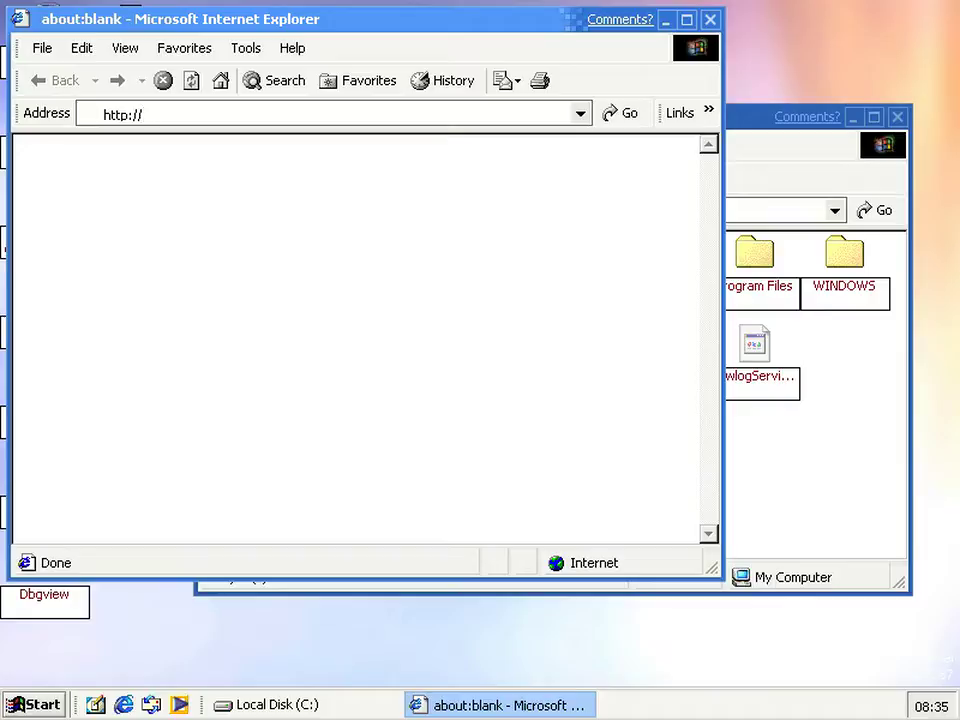
{"action": "type", "text": "localhost/"}
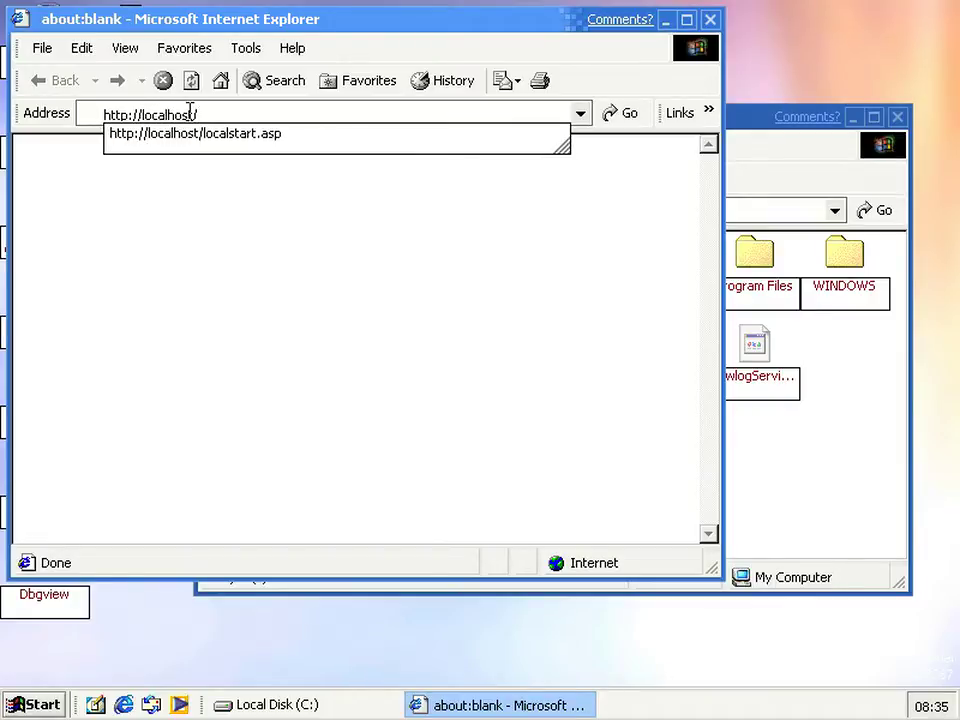
{"action": "type", "text": "bits"}
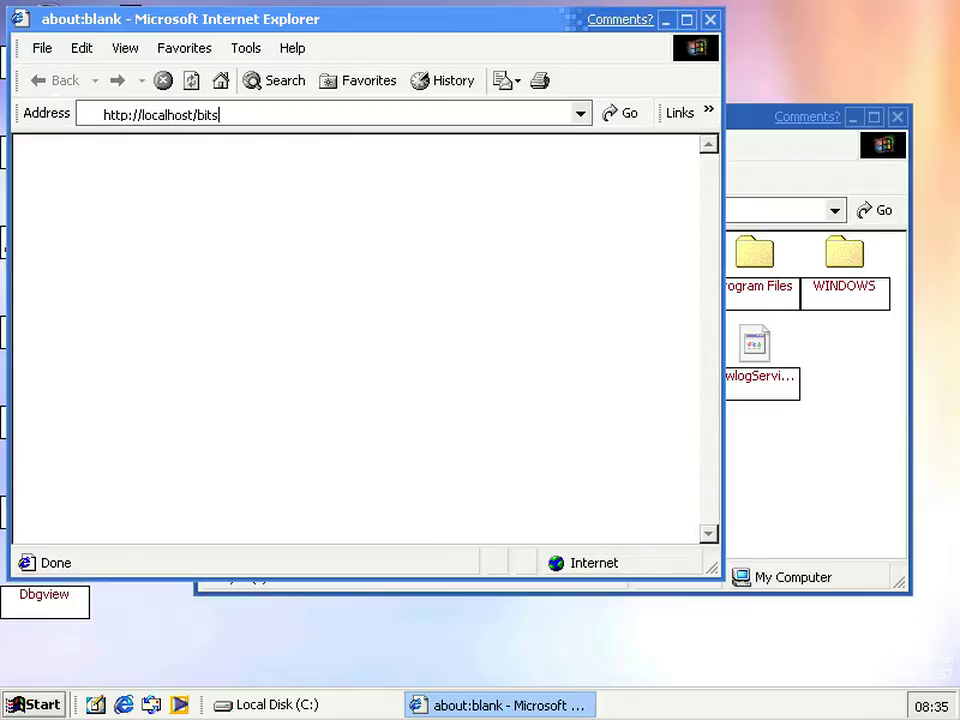
{"action": "key", "text": "Return"}
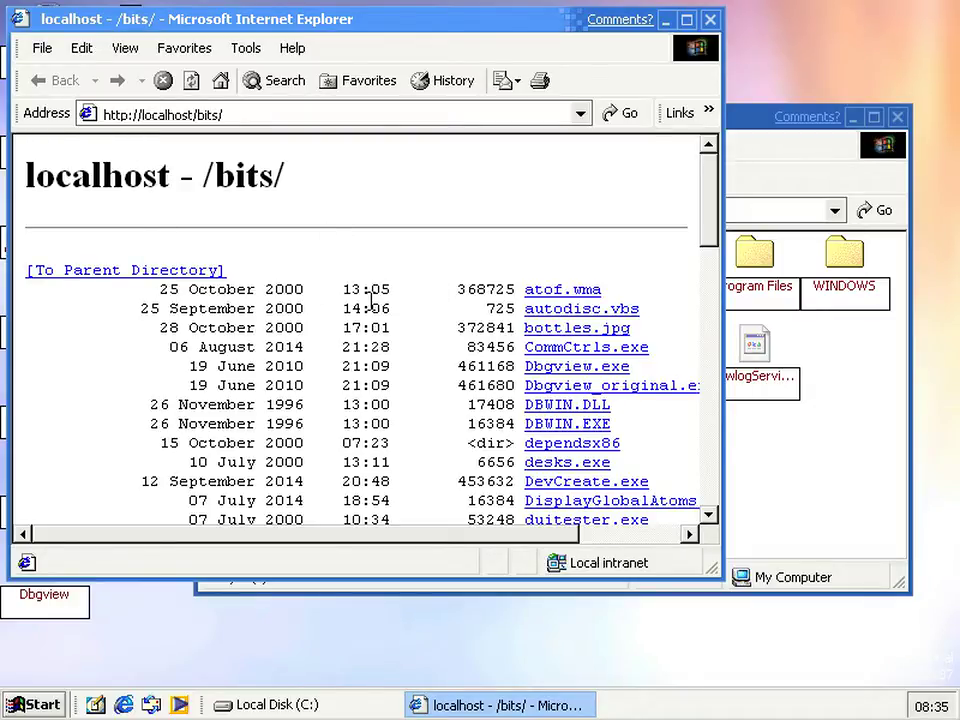
Scroll through the /bits/ listing and open bottles.jpg
{"action": "scroll", "coordinate": [370, 298], "scroll_direction": "down", "scroll_amount": 15}
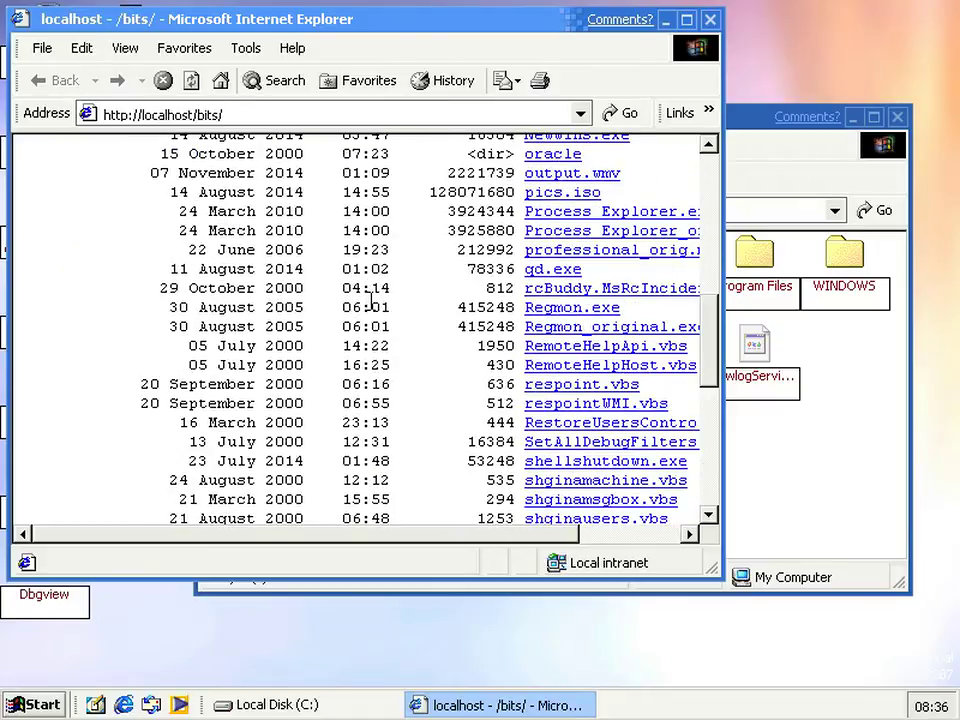
{"action": "scroll", "coordinate": [370, 298], "scroll_direction": "down", "scroll_amount": 3}
{"action": "scroll", "coordinate": [373, 364], "scroll_direction": "up", "scroll_amount": 18}
{"action": "scroll", "coordinate": [489, 296], "scroll_direction": "up", "scroll_amount": 2}
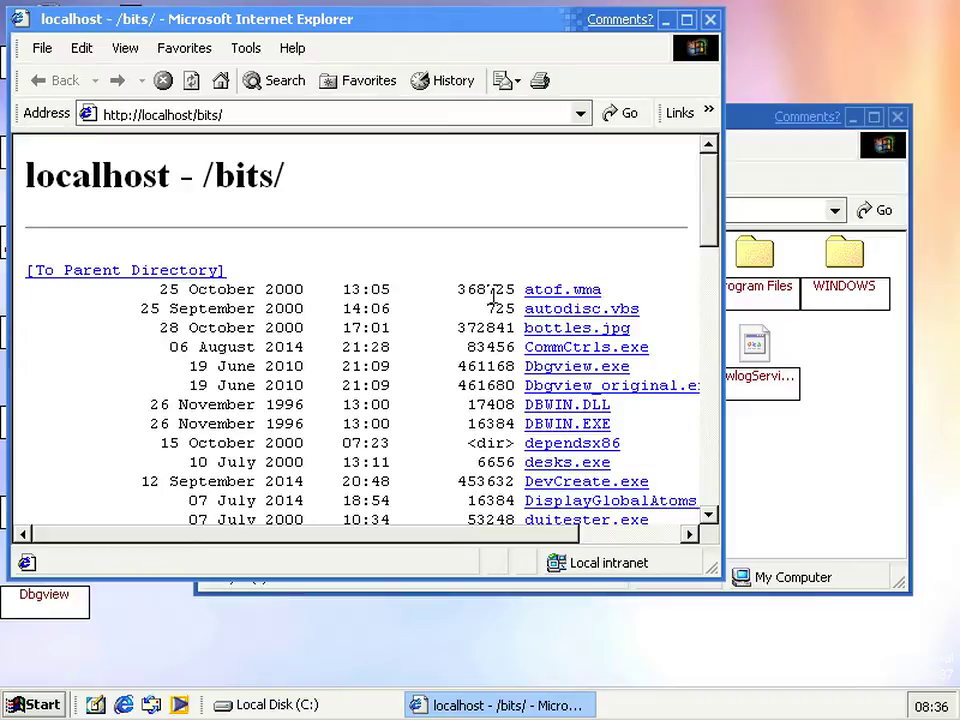
{"action": "scroll", "coordinate": [491, 296], "scroll_direction": "down", "scroll_amount": 1}
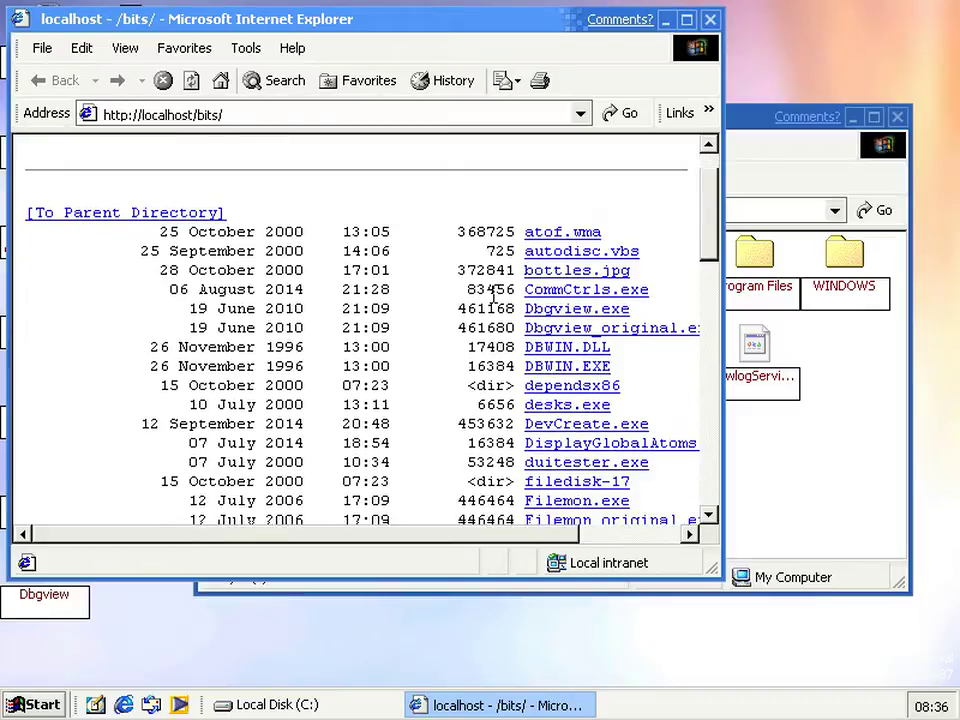
{"action": "left_click", "coordinate": [543, 278]}
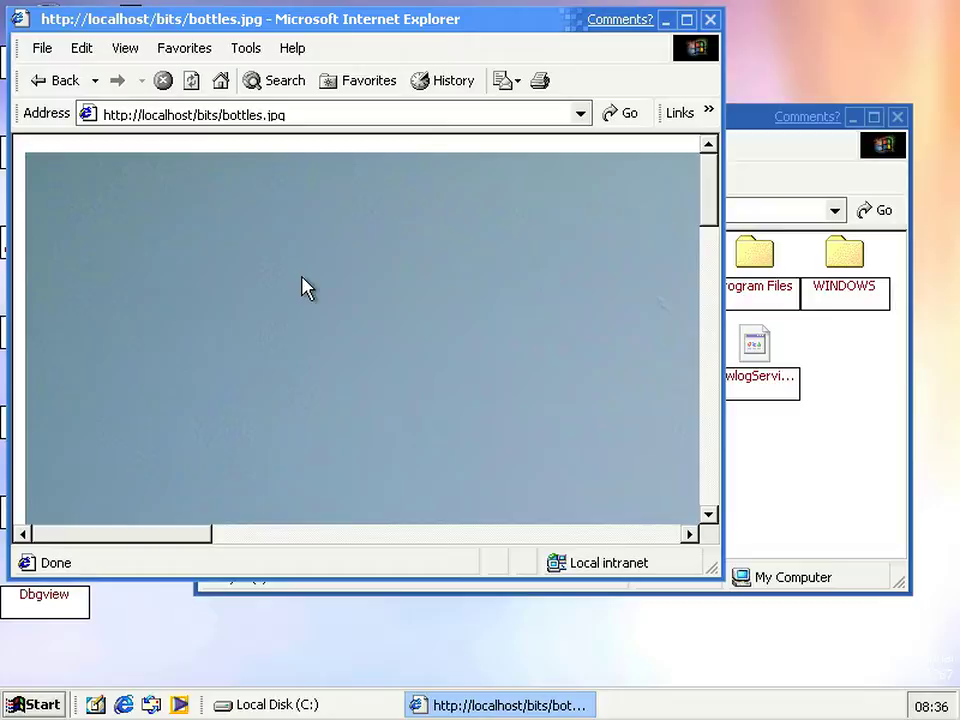
Maximize the window to view the bottles.jpg photo, then go back to the listing
{"action": "left_click", "coordinate": [687, 20]}
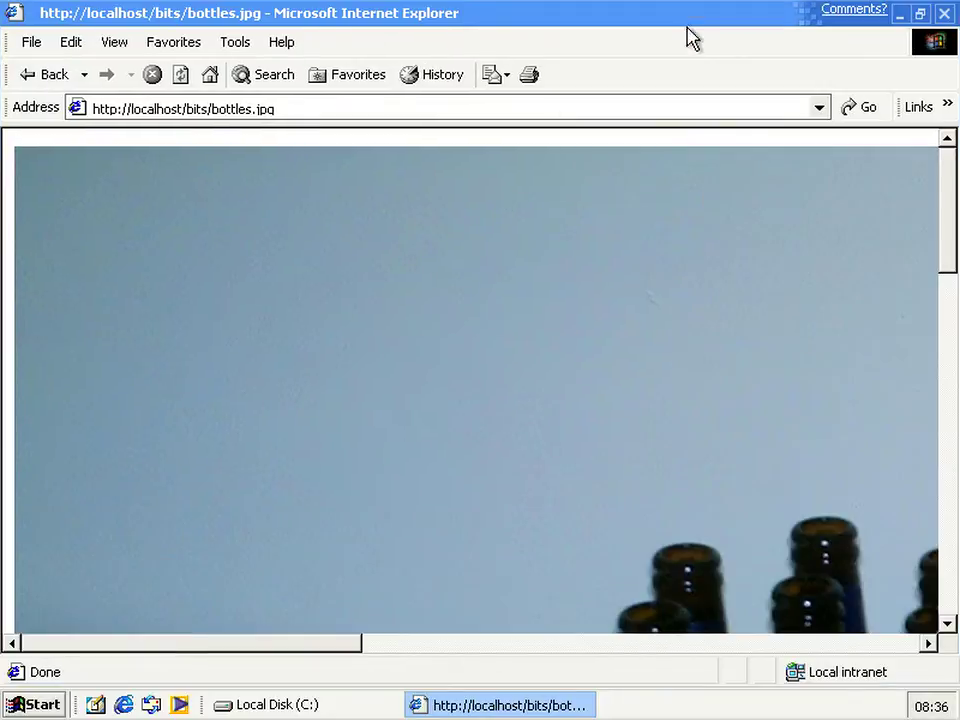
{"action": "right_click", "coordinate": [572, 418]}
{"action": "left_click", "coordinate": [493, 399]}
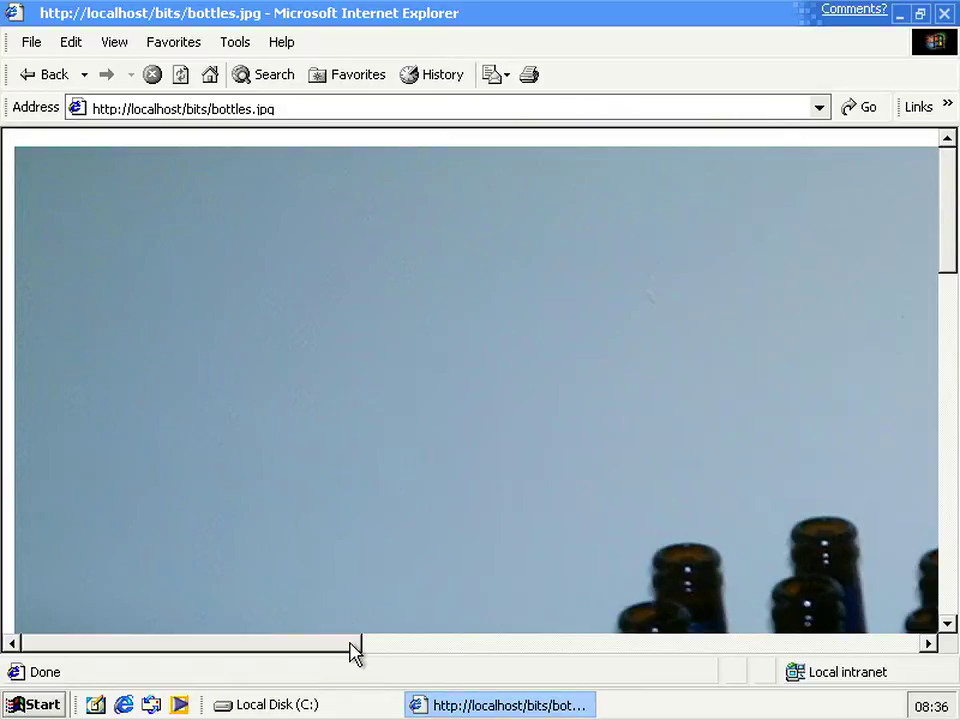
{"action": "left_click_drag", "start_coordinate": [356, 650], "coordinate": [546, 660]}
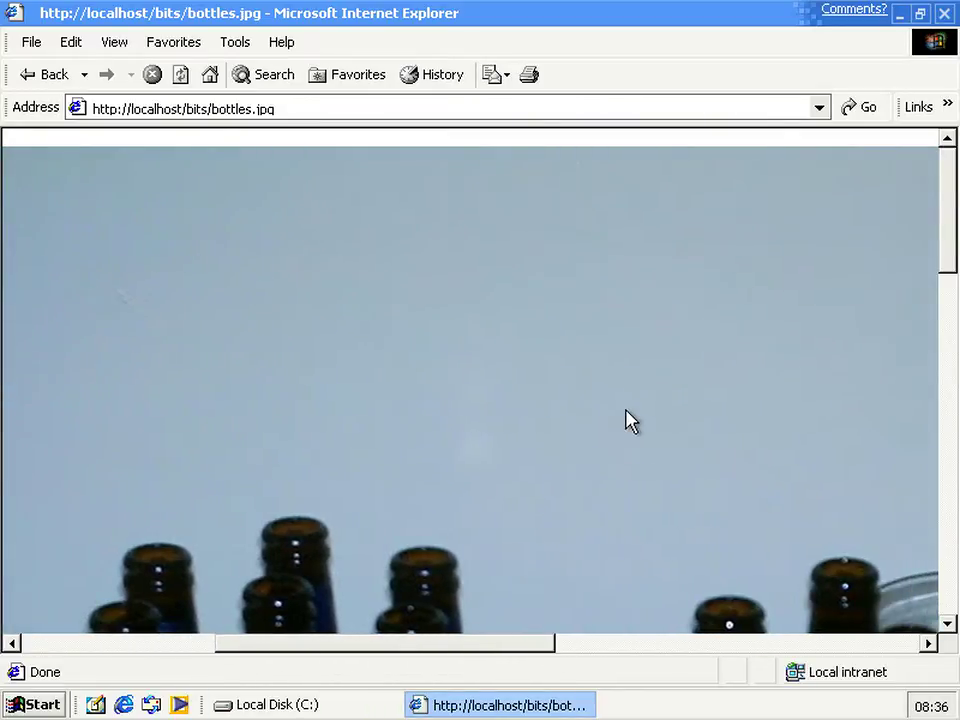
{"action": "scroll", "coordinate": [632, 414], "scroll_direction": "down", "scroll_amount": 5}
{"action": "scroll", "coordinate": [628, 414], "scroll_direction": "down", "scroll_amount": 10}
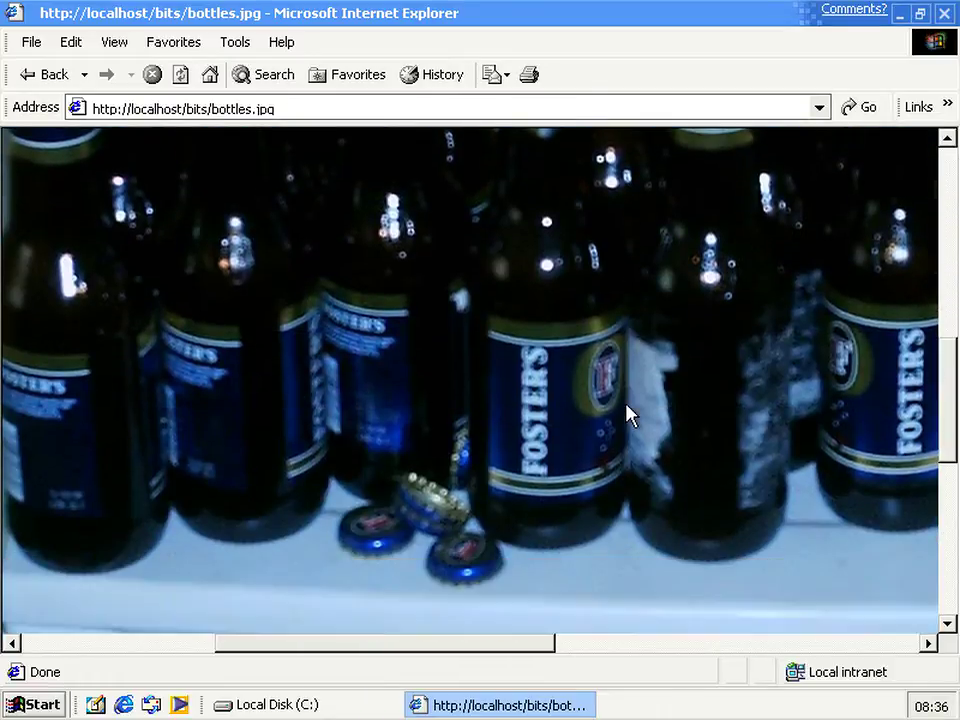
{"action": "key", "text": "Home"}
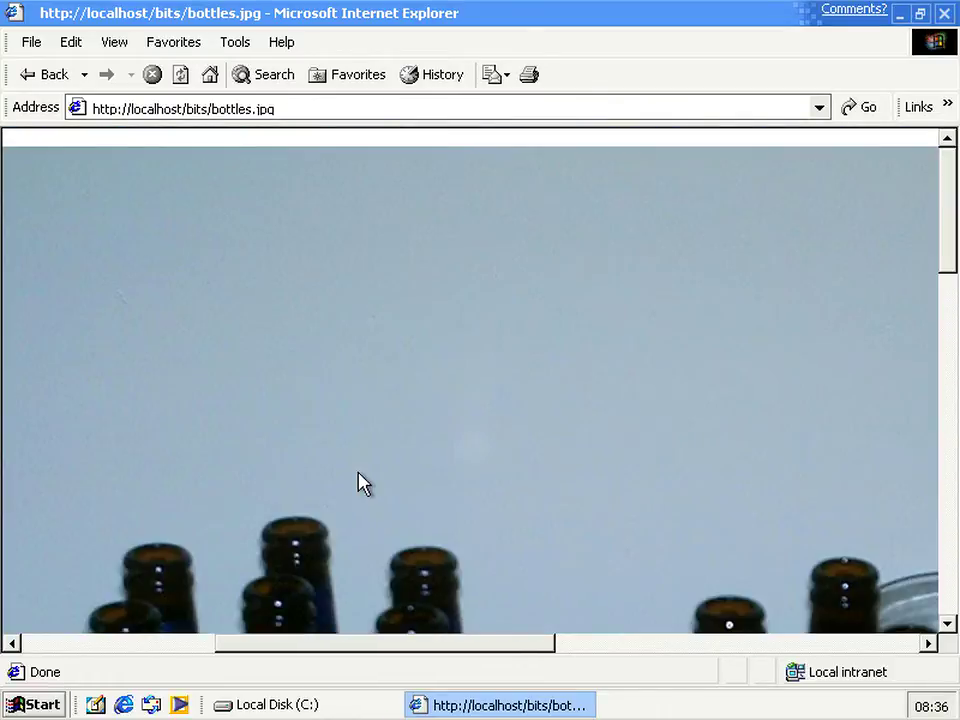
{"action": "left_click", "coordinate": [54, 78]}
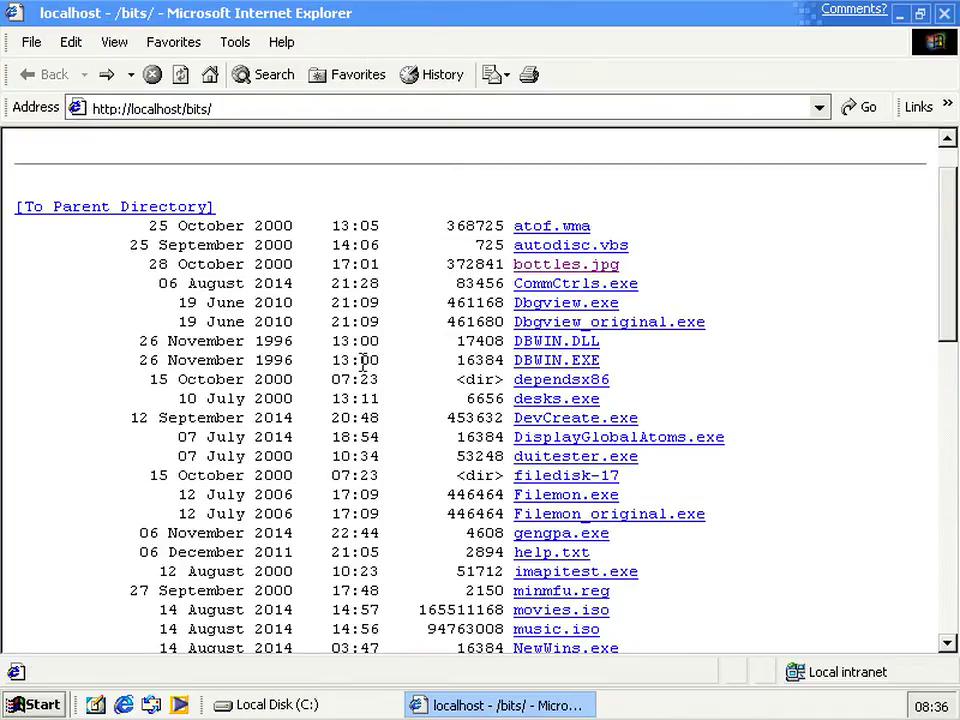
{"action": "left_click", "coordinate": [334, 708]}
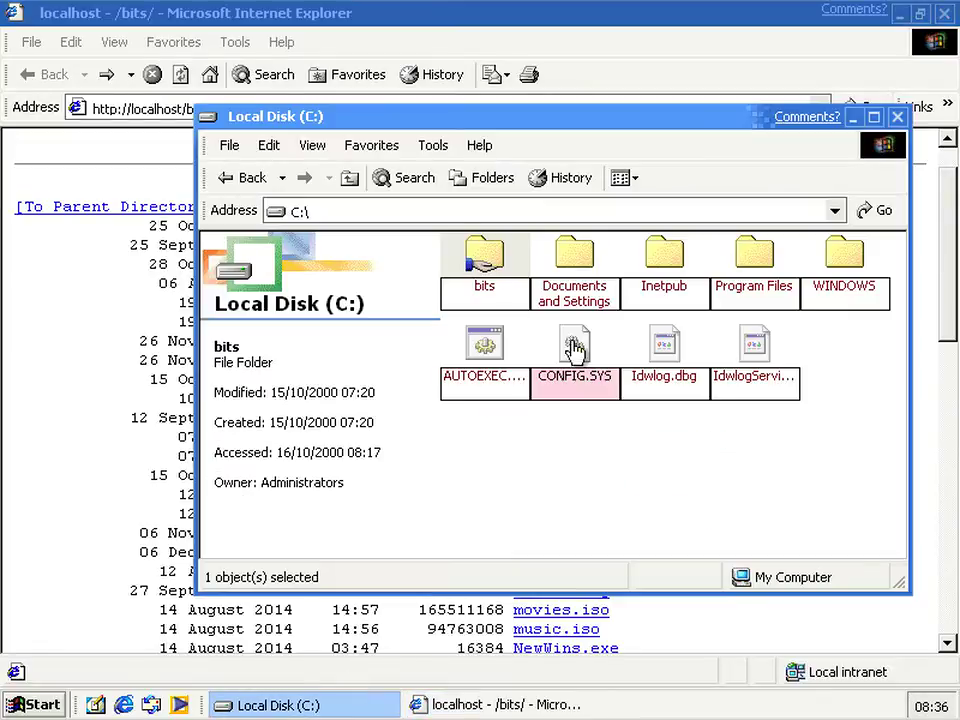
{"action": "double_click", "coordinate": [648, 297]}
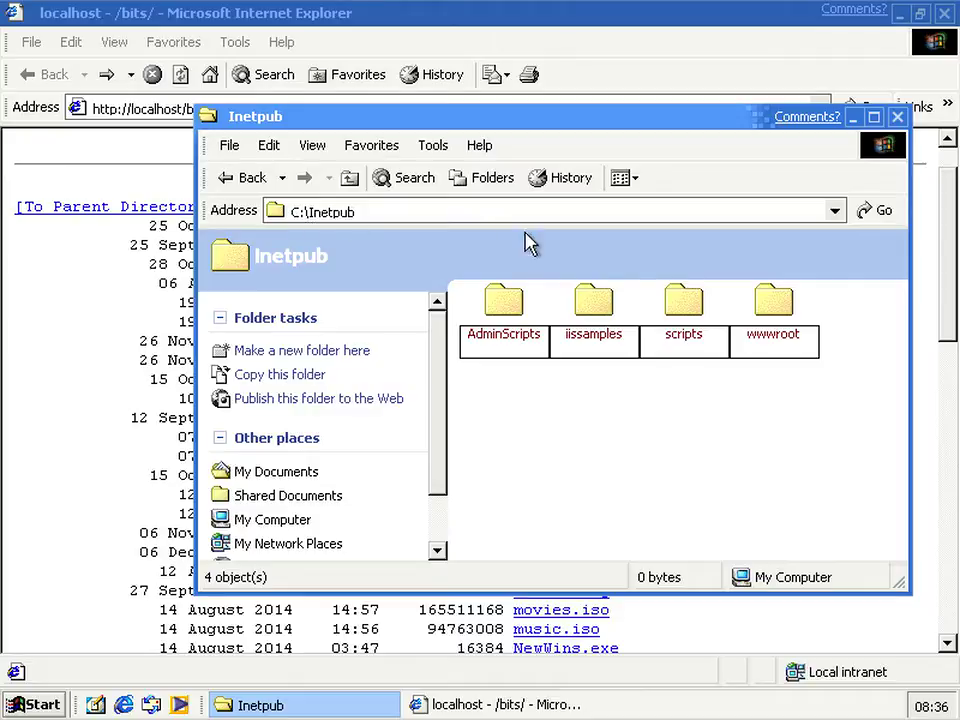
{"action": "double_click", "coordinate": [791, 328]}
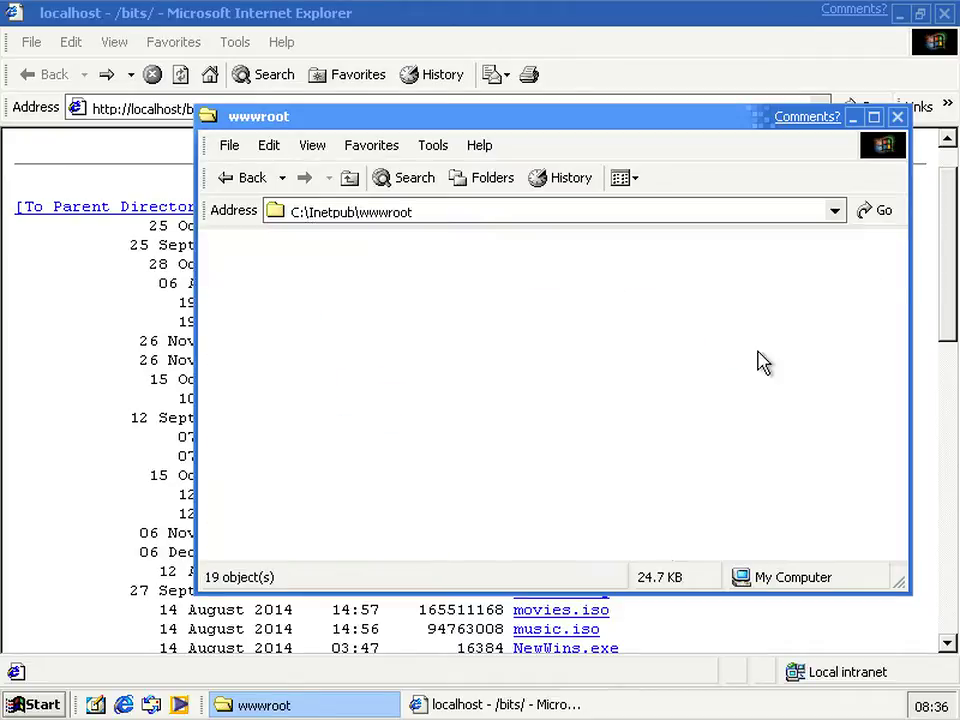
{"action": "left_click", "coordinate": [617, 431]}
{"action": "left_click", "coordinate": [870, 386]}
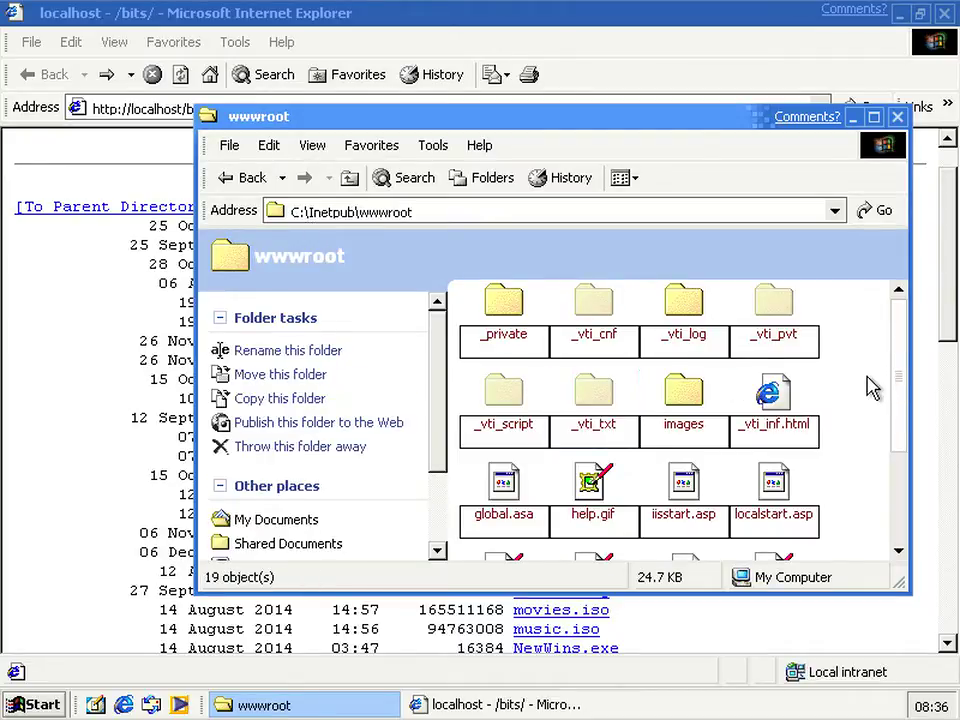
{"action": "scroll", "coordinate": [860, 400], "scroll_direction": "down", "scroll_amount": 2}
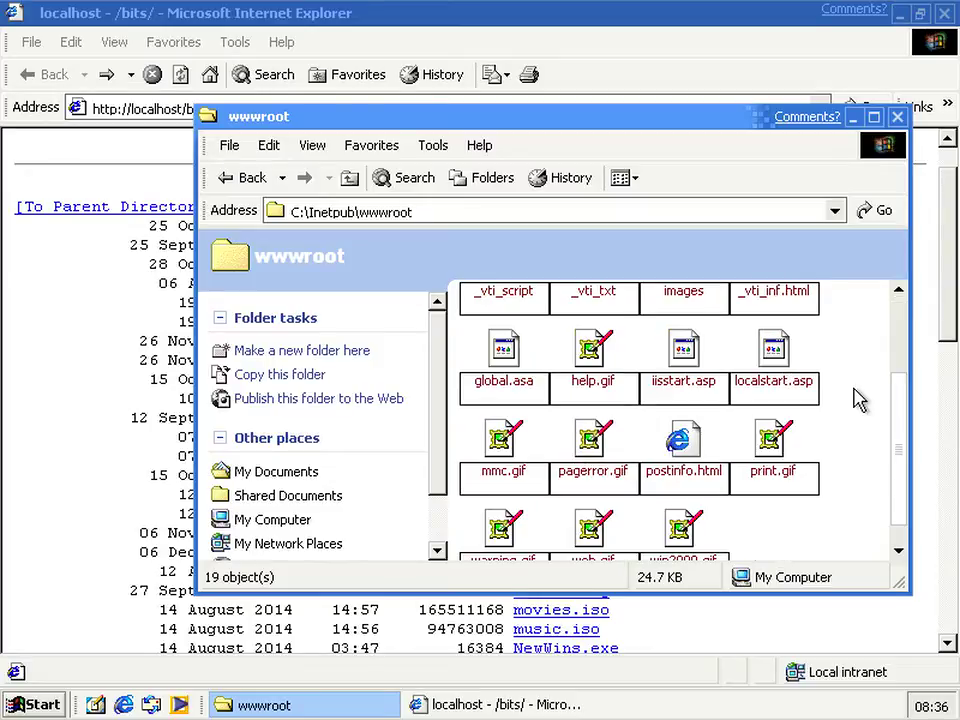
{"action": "scroll", "coordinate": [860, 400], "scroll_direction": "down", "scroll_amount": 1}
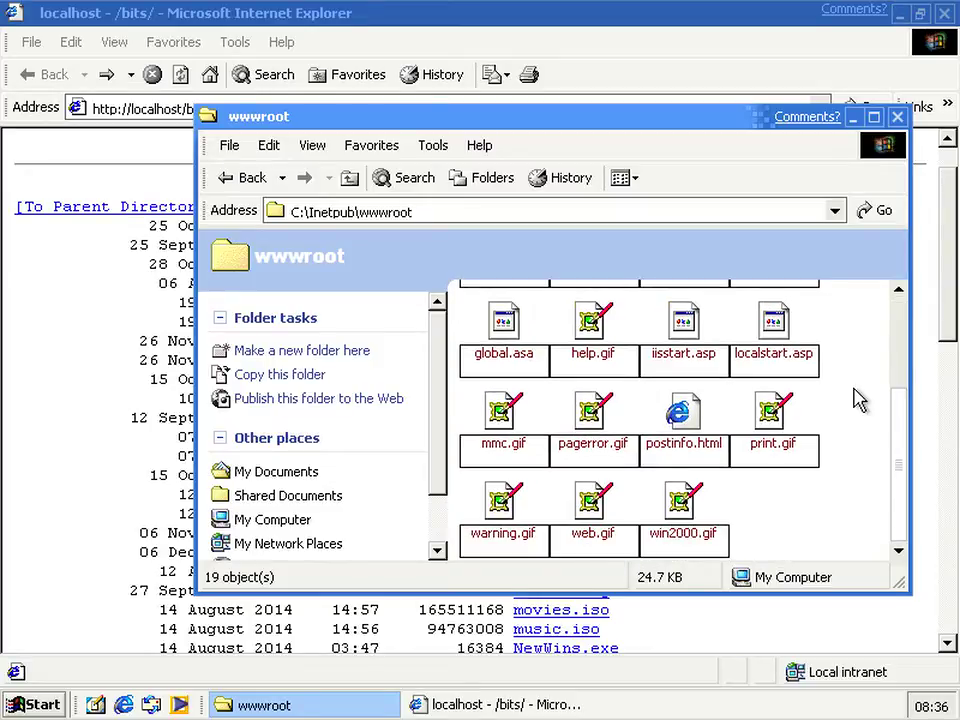
{"action": "scroll", "coordinate": [860, 400], "scroll_direction": "up", "scroll_amount": 3}
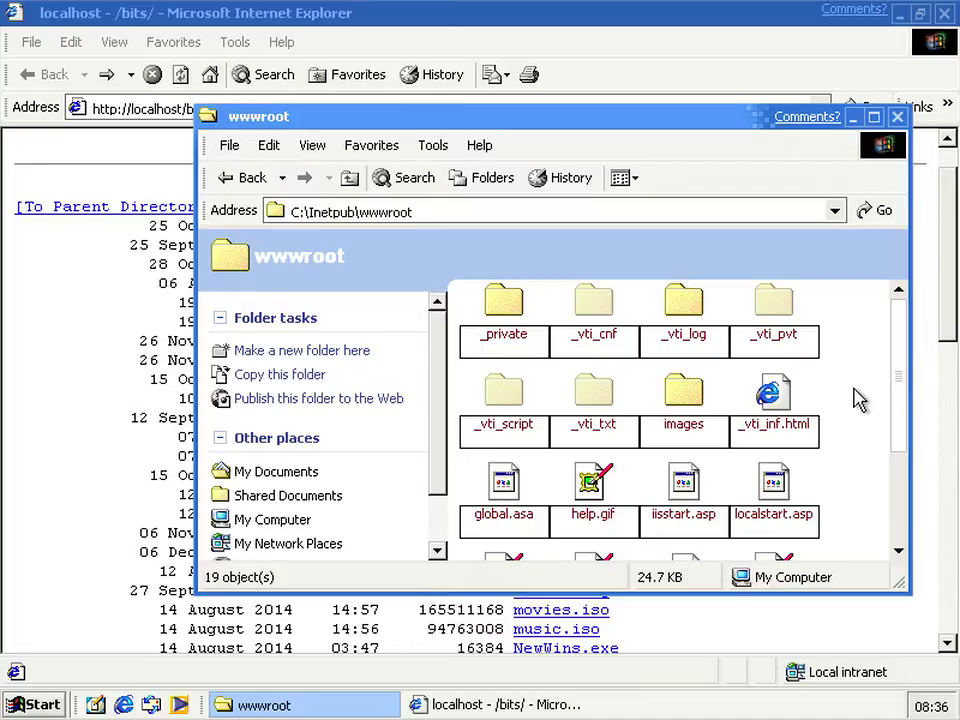
{"action": "scroll", "coordinate": [860, 400], "scroll_direction": "down", "scroll_amount": 3}
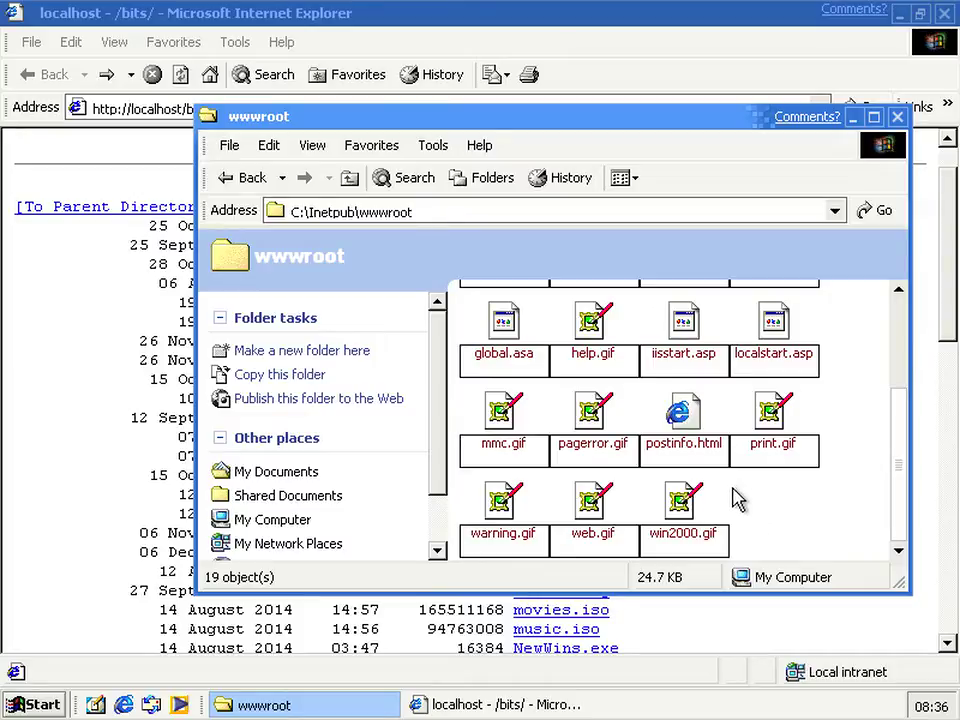
{"action": "left_click", "coordinate": [706, 456]}
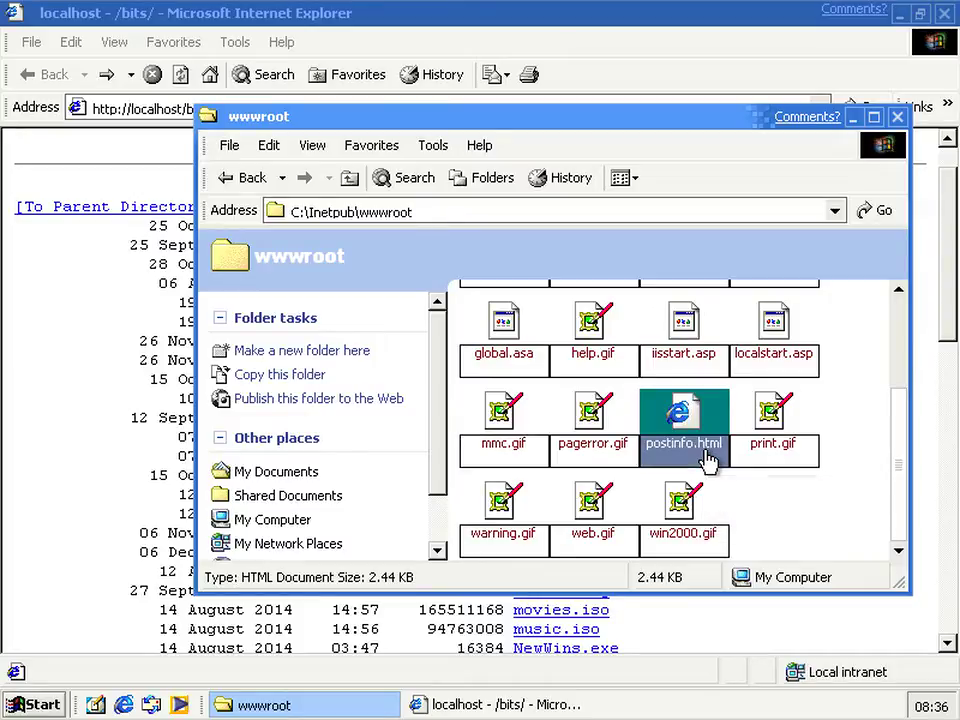
{"action": "double_click", "coordinate": [706, 452]}
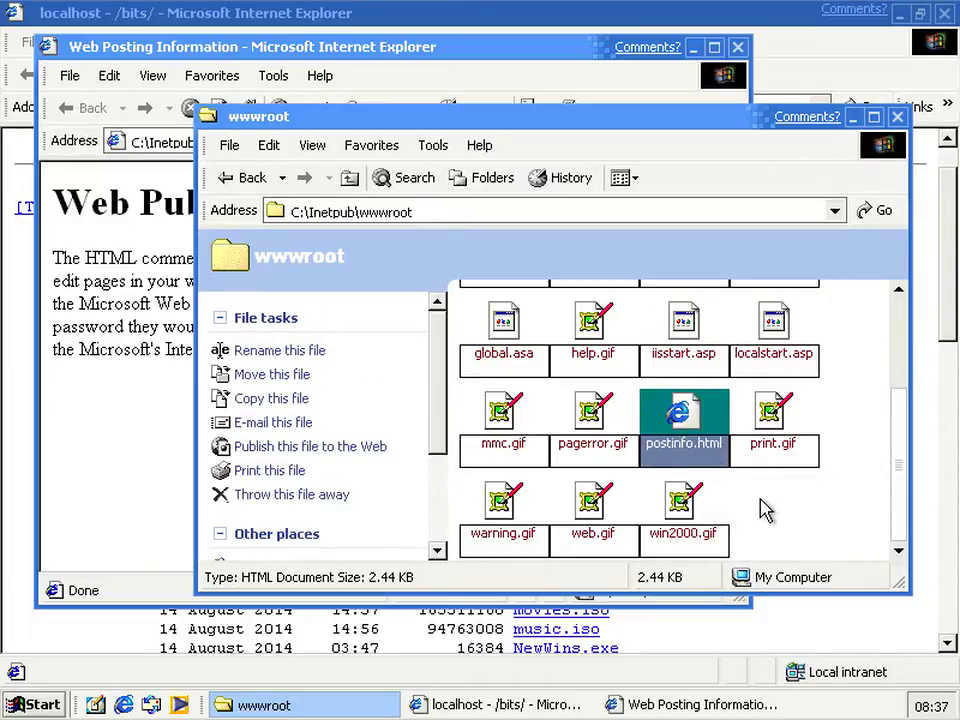
{"action": "left_click", "coordinate": [133, 208]}
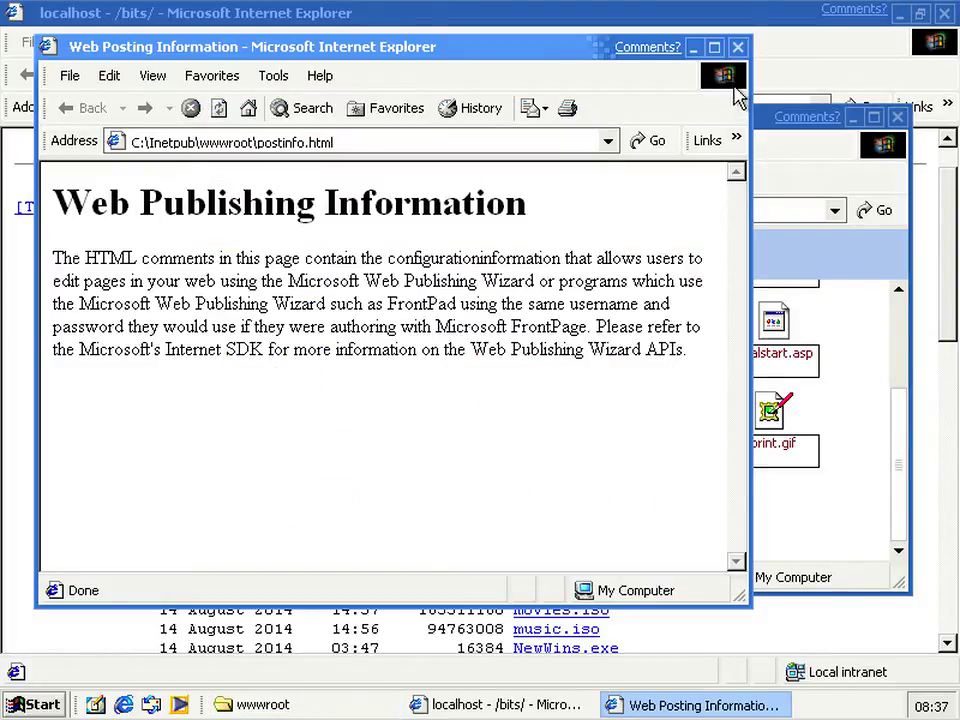
{"action": "left_click", "coordinate": [738, 48]}
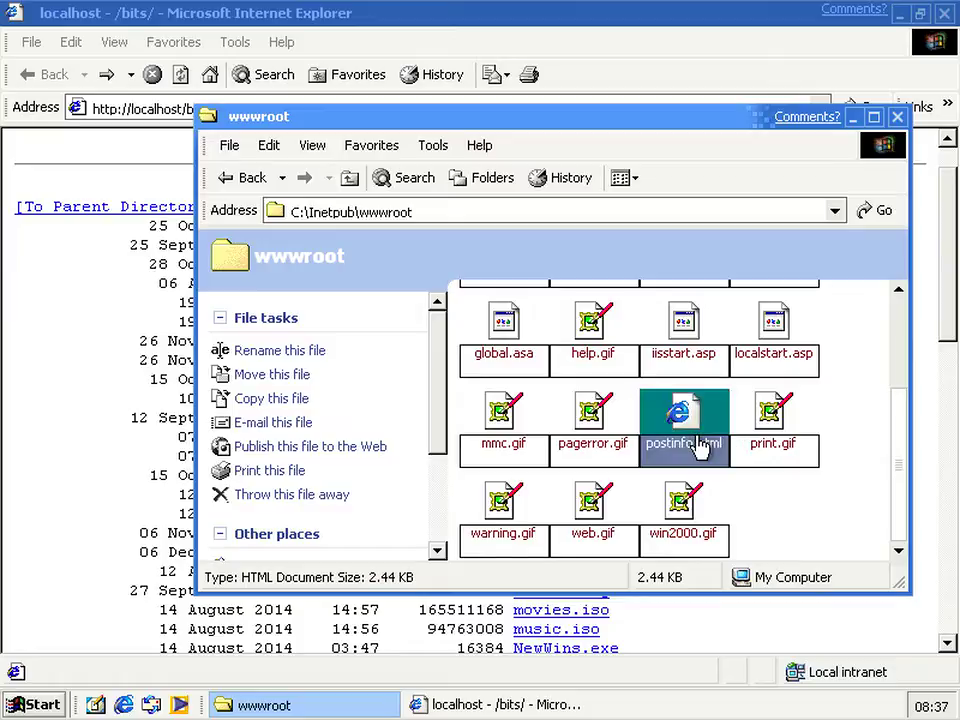
Duplicate postinfo.html in wwwroot and rename the copy to index.html
{"action": "left_click", "coordinate": [752, 517]}
{"action": "left_click", "coordinate": [670, 443]}
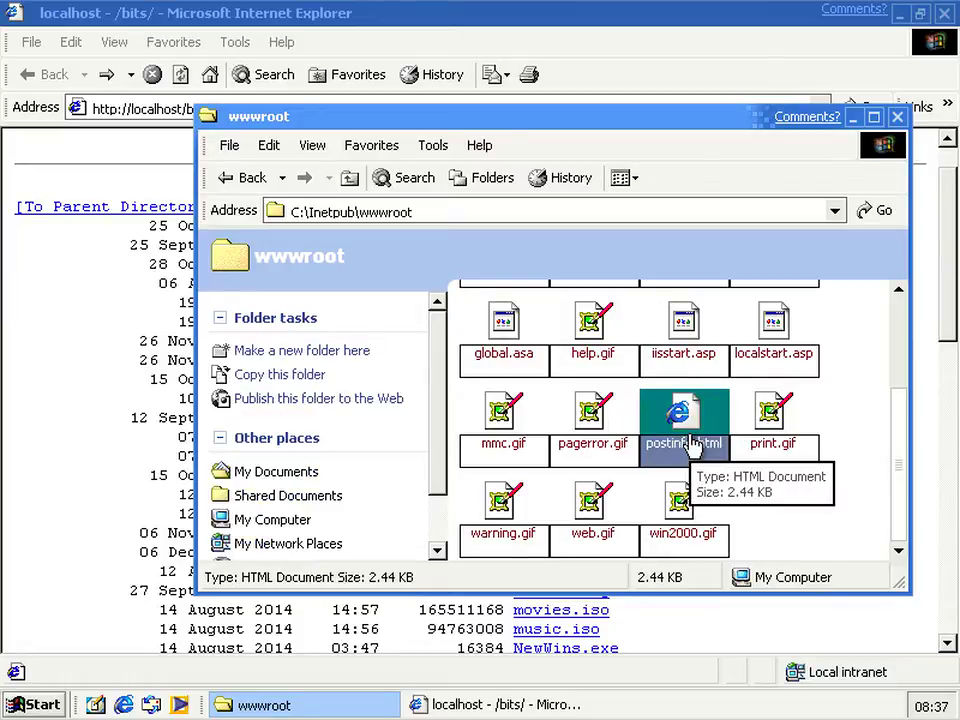
{"action": "key", "text": "ctrl+c"}
{"action": "key", "text": "ctrl+v"}
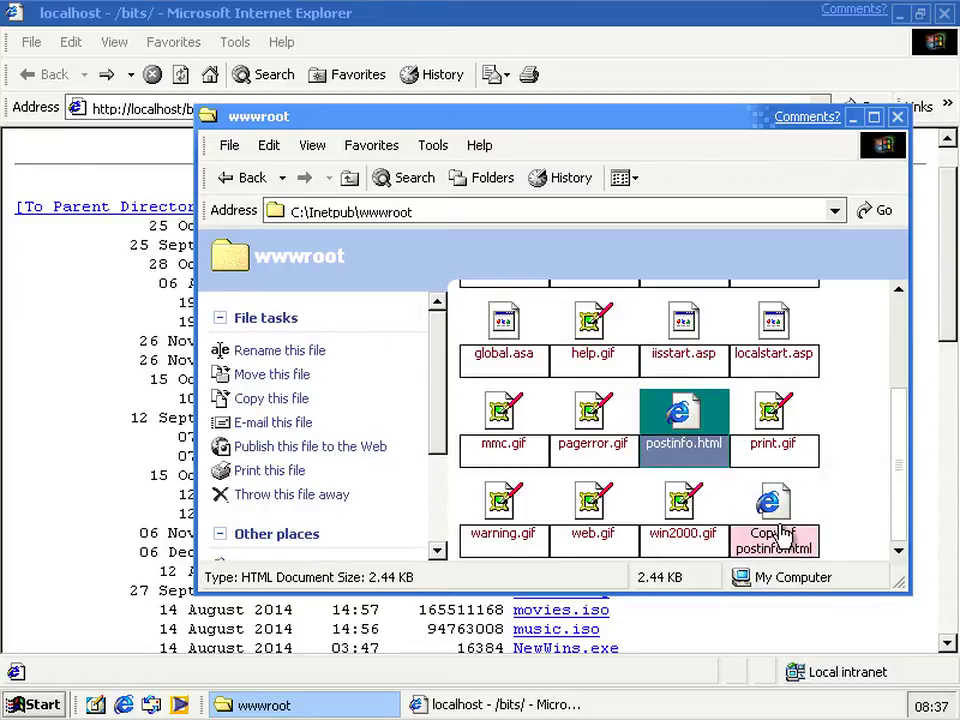
{"action": "left_click", "coordinate": [775, 530]}
{"action": "left_click", "coordinate": [781, 537]}
{"action": "type", "text": "index"}
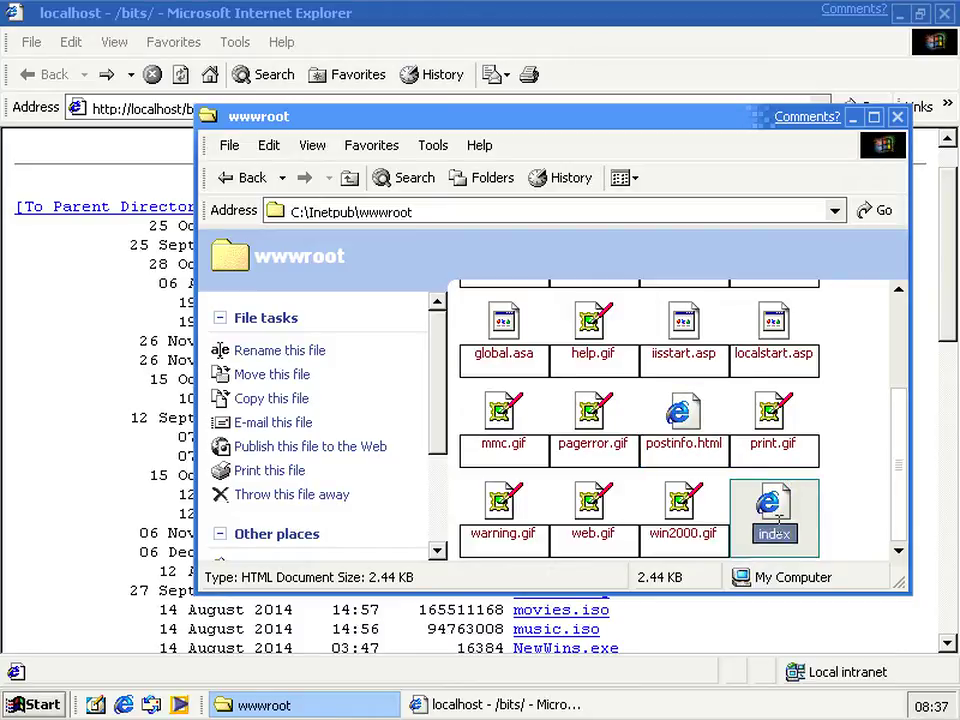
{"action": "type", "text": ".html"}
{"action": "key", "text": "Return"}
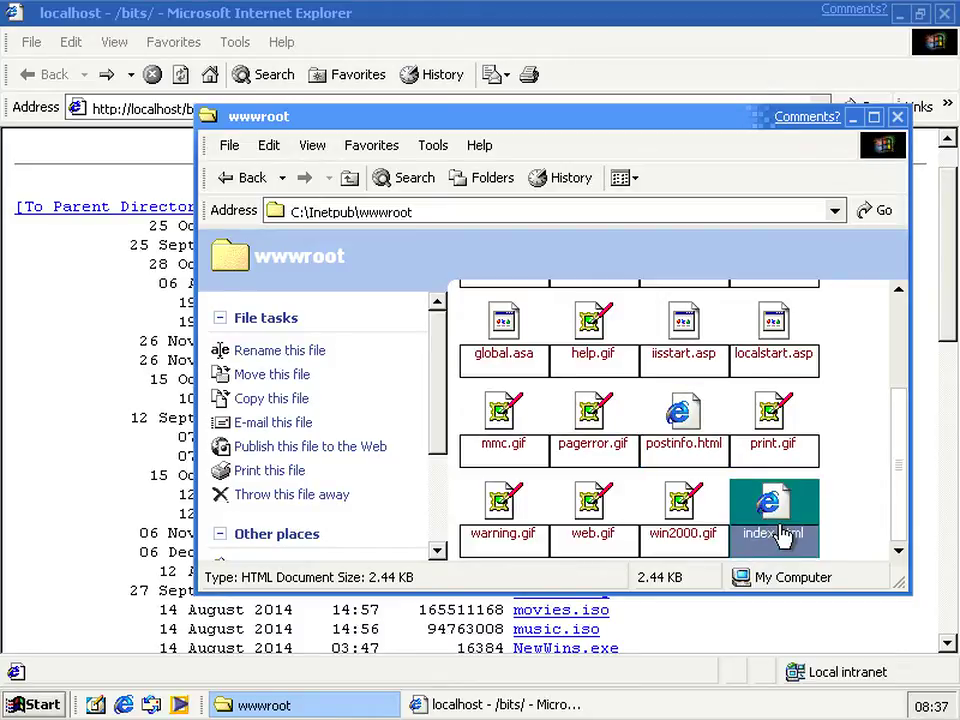
Load the localhost site root in the browser and close the HTTP 403 error window
{"action": "left_click", "coordinate": [86, 229]}
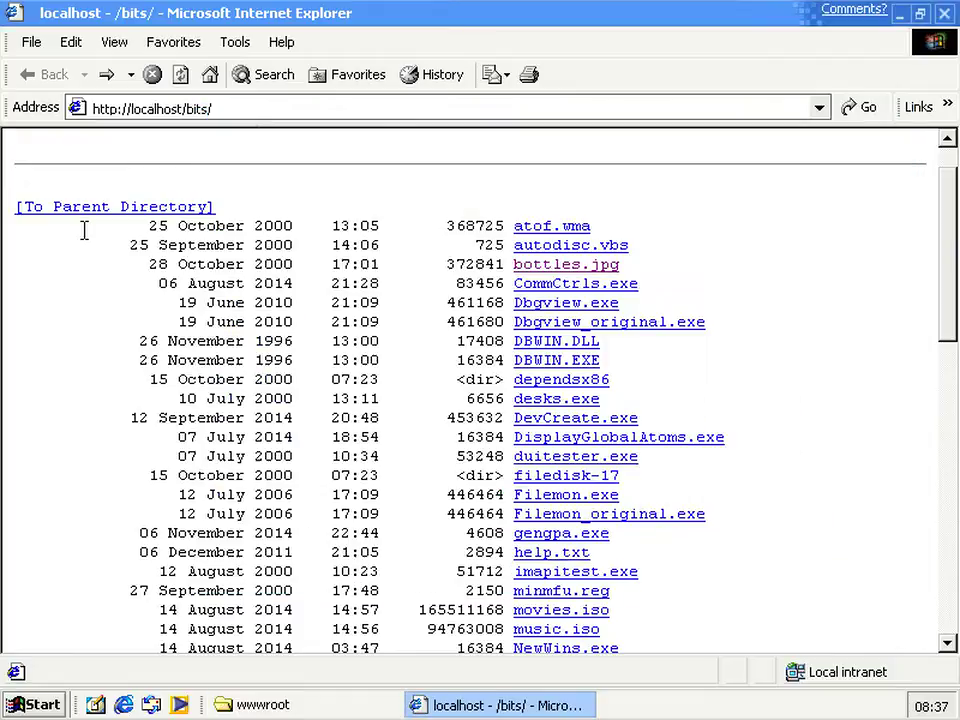
{"action": "left_click", "coordinate": [258, 108]}
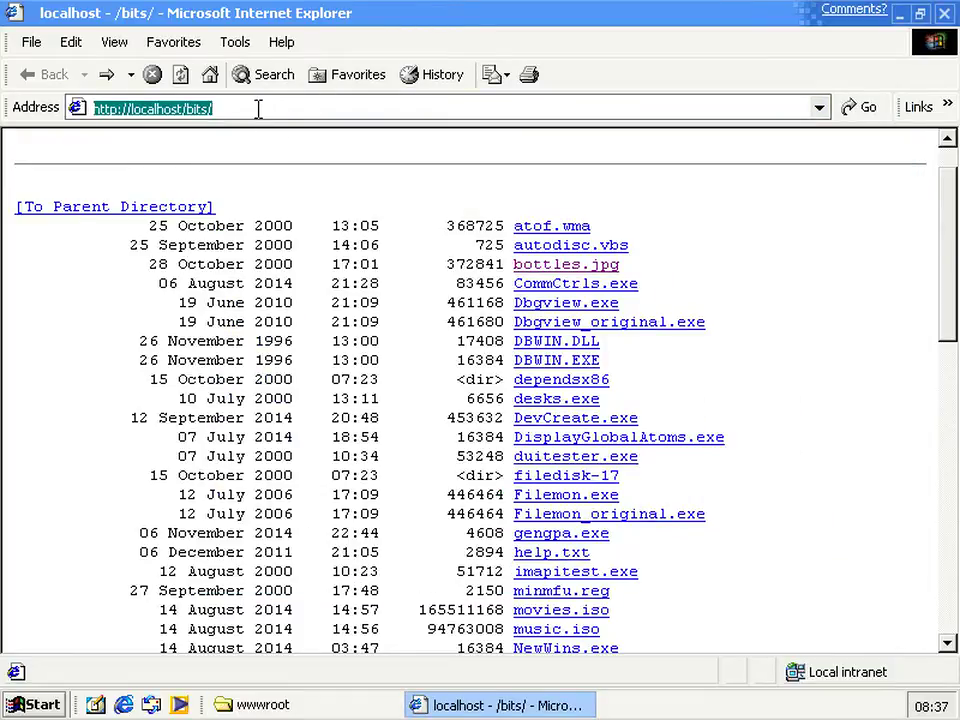
{"action": "left_click", "coordinate": [258, 108]}
{"action": "key", "text": "BackSpace"}
{"action": "key", "text": "BackSpace"}
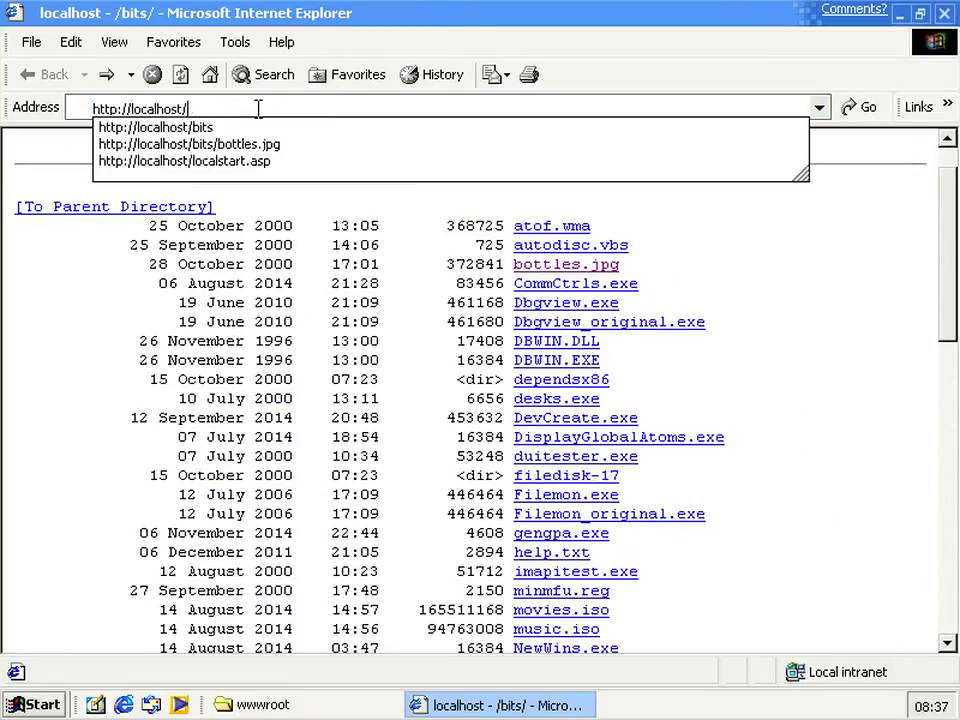
{"action": "key", "text": "Return"}
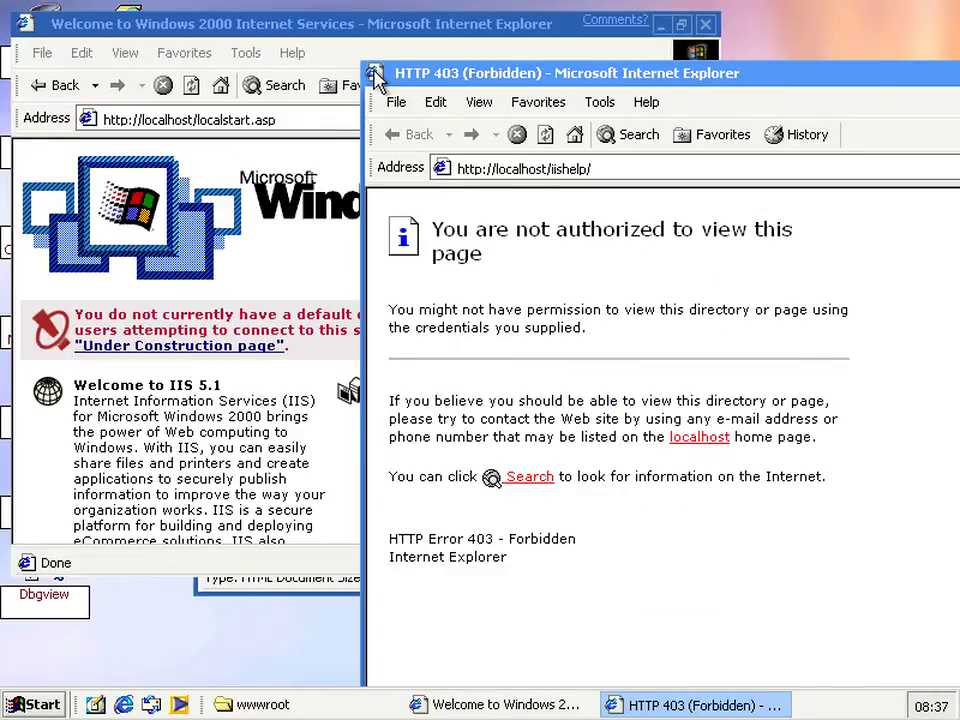
{"action": "key", "text": "alt+F4"}
{"action": "left_click", "coordinate": [337, 117]}
{"action": "left_click", "coordinate": [337, 117]}
{"action": "key", "text": "BackSpace"}
{"action": "key", "text": "BackSpace"}
{"action": "key", "text": "BackSpace"}
{"action": "key", "text": "BackSpace"}
{"action": "key", "text": "BackSpace"}
{"action": "key", "text": "BackSpace"}
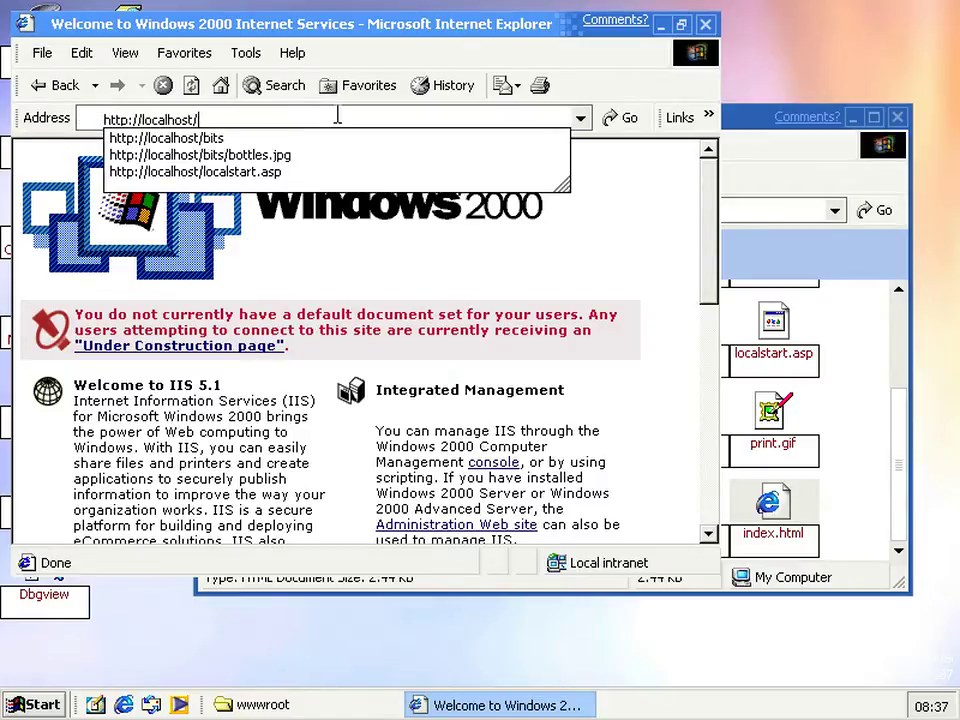
{"action": "type", "text": "index.html"}
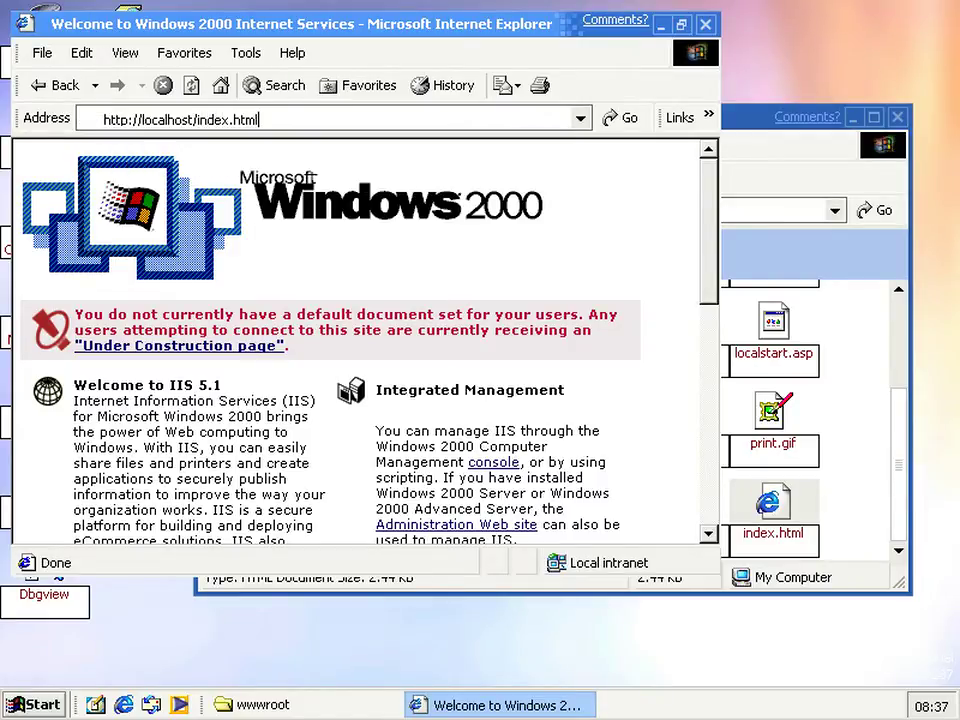
{"action": "key", "text": "Return"}
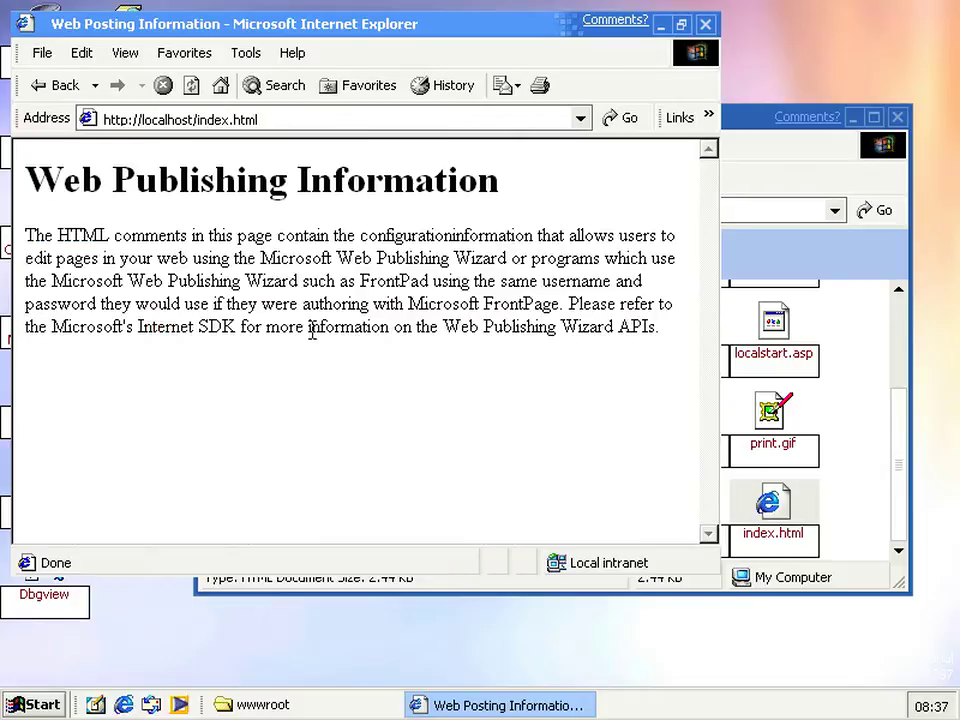
{"action": "left_click", "coordinate": [14, 706]}
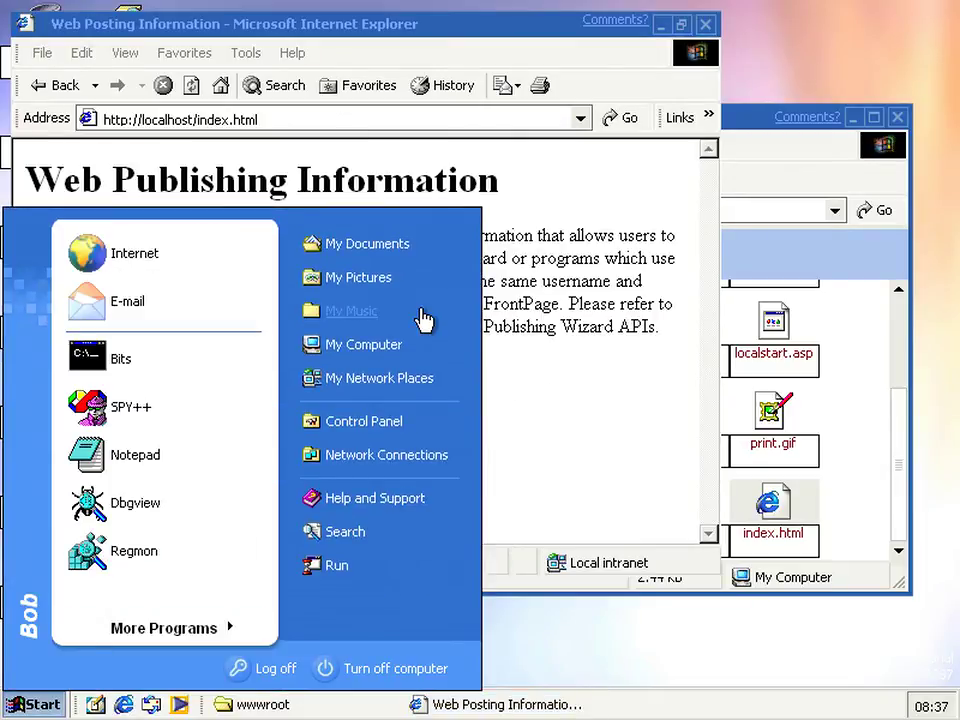
Launch mmc from Run and add the Internet Information Services snap-in to the console
{"action": "left_click", "coordinate": [336, 572]}
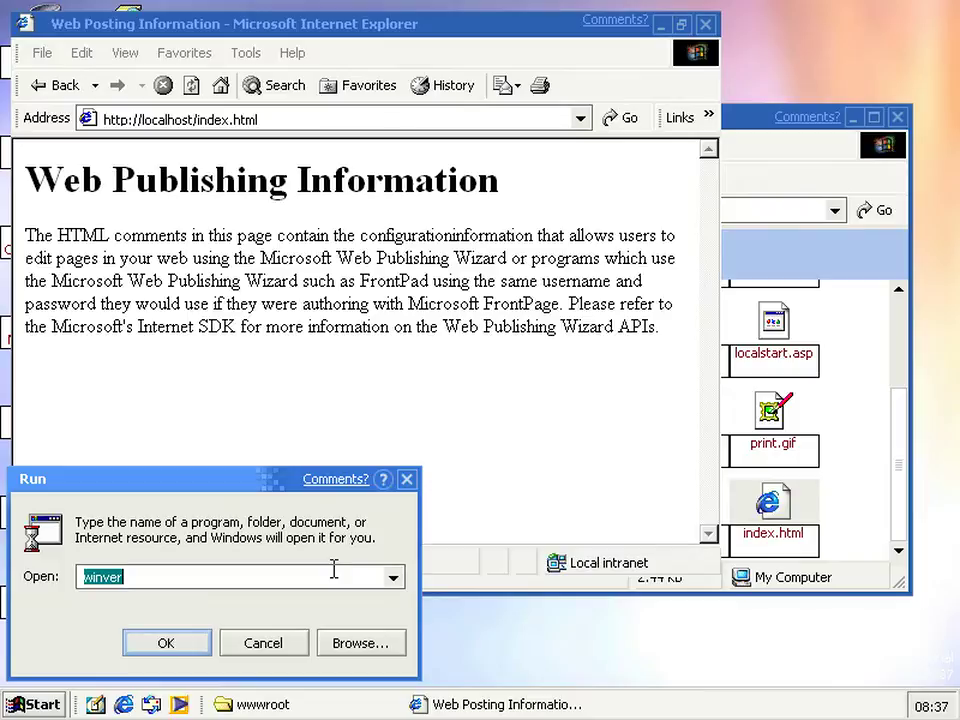
{"action": "type", "text": "mmc"}
{"action": "key", "text": "Return"}
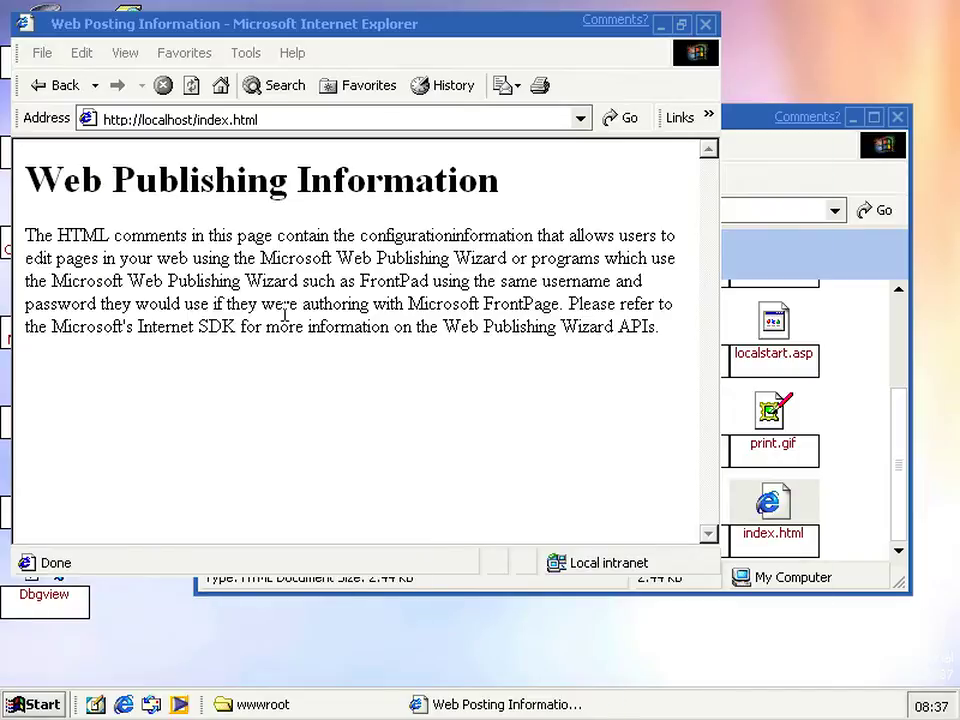
{"action": "left_click", "coordinate": [136, 153]}
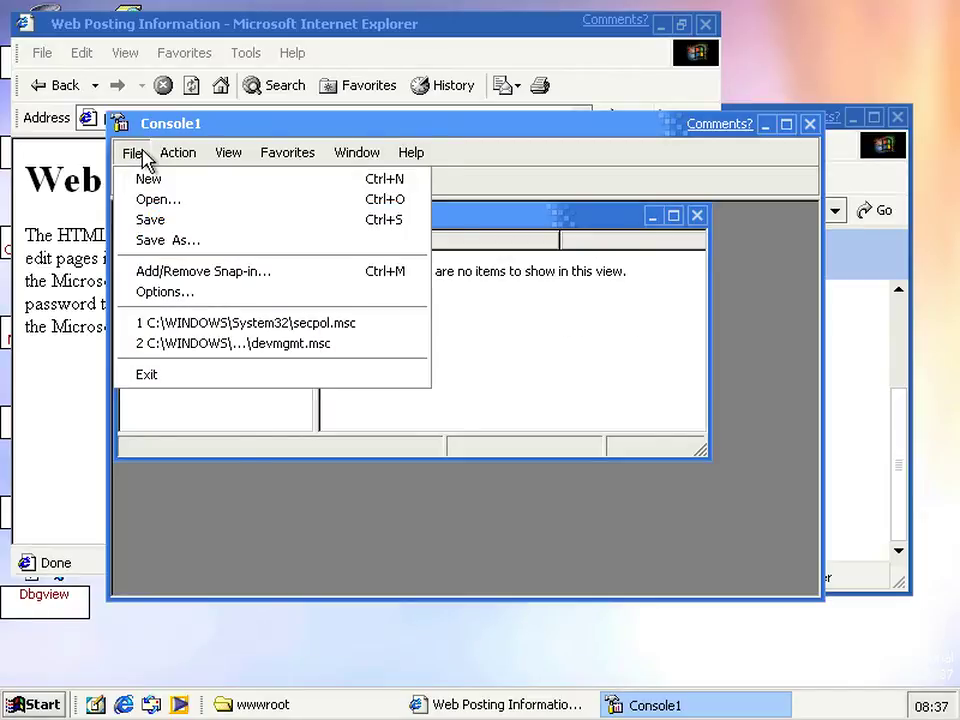
{"action": "left_click", "coordinate": [201, 272]}
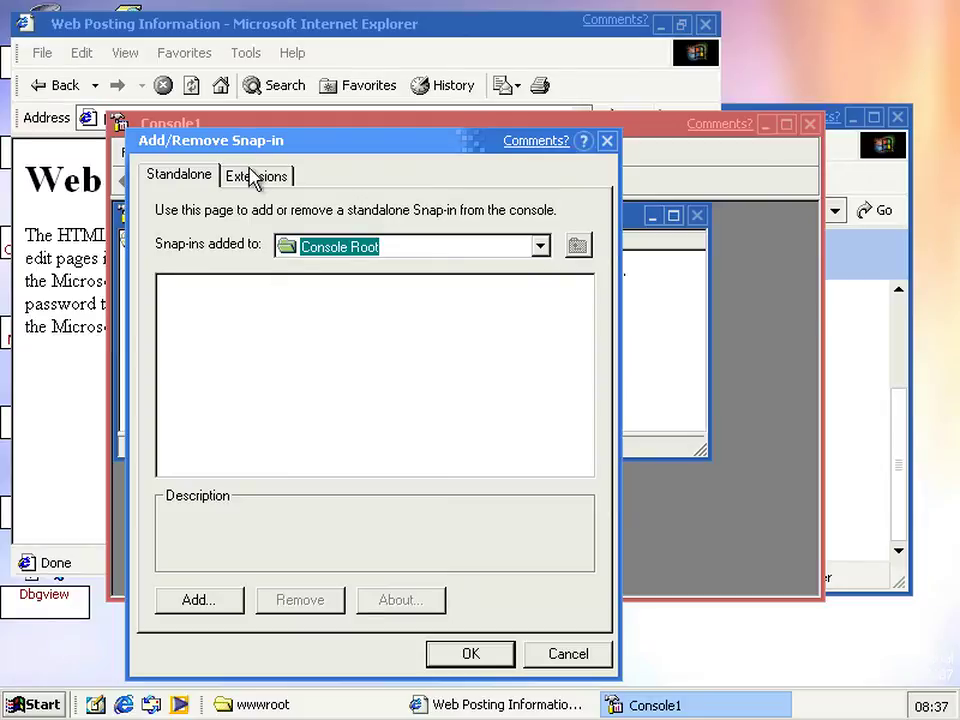
{"action": "left_click", "coordinate": [215, 600]}
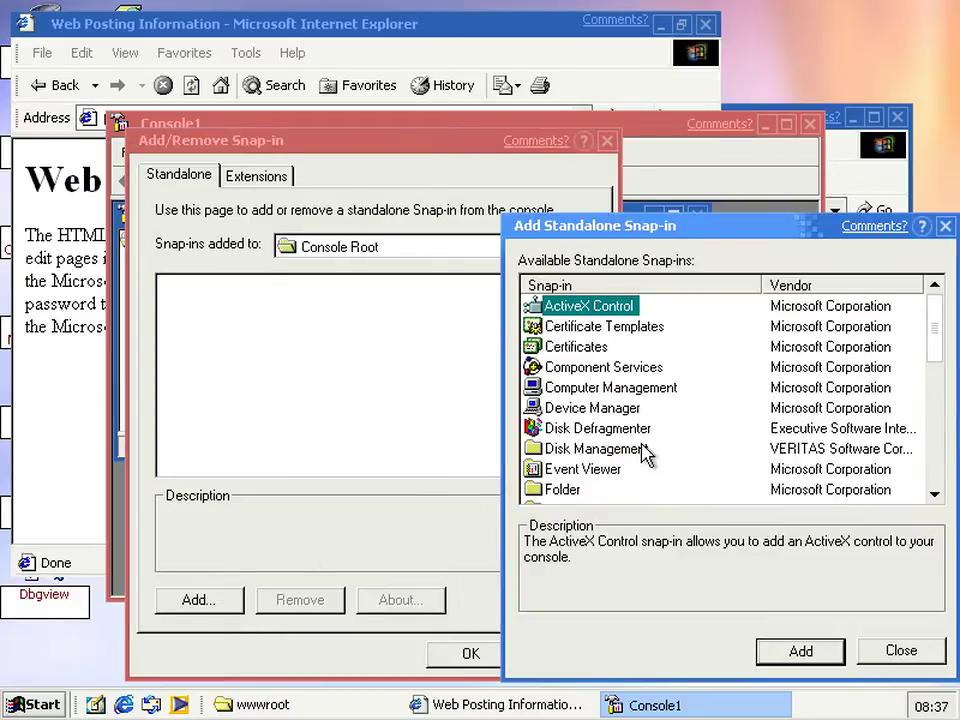
{"action": "scroll", "coordinate": [645, 455], "scroll_direction": "down", "scroll_amount": 1}
{"action": "scroll", "coordinate": [645, 455], "scroll_direction": "down", "scroll_amount": 1}
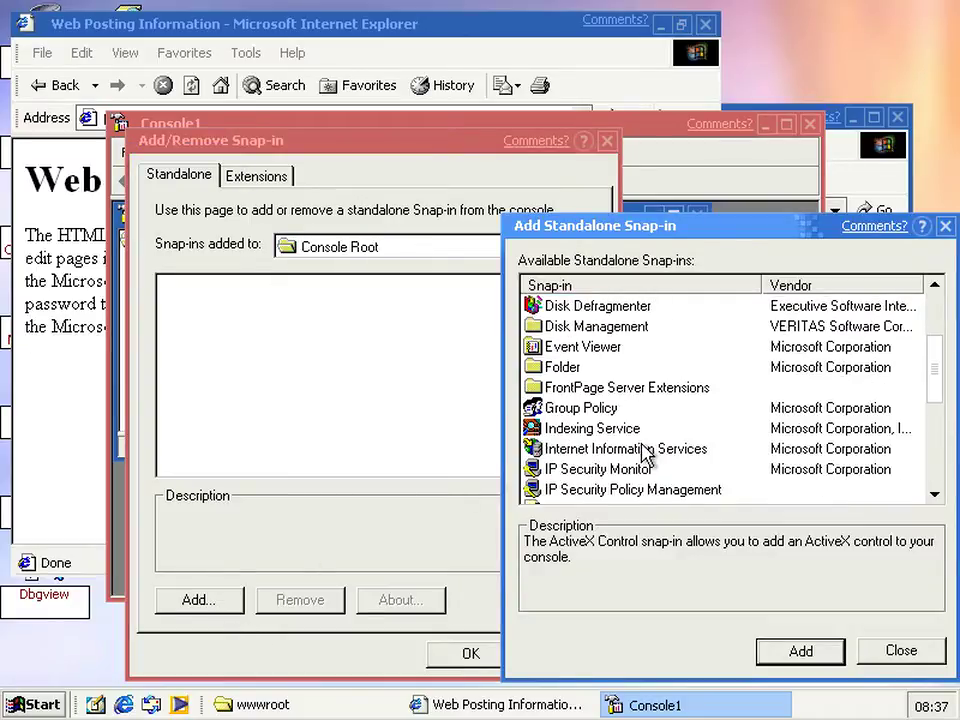
{"action": "left_click", "coordinate": [645, 452]}
{"action": "left_click", "coordinate": [799, 653]}
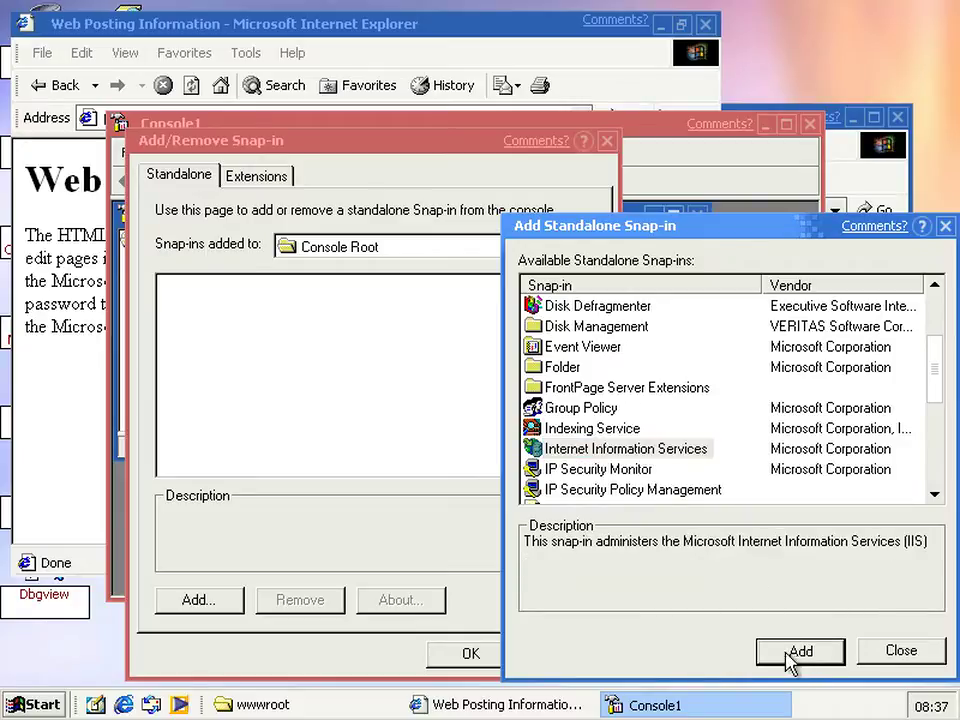
{"action": "left_click", "coordinate": [899, 651]}
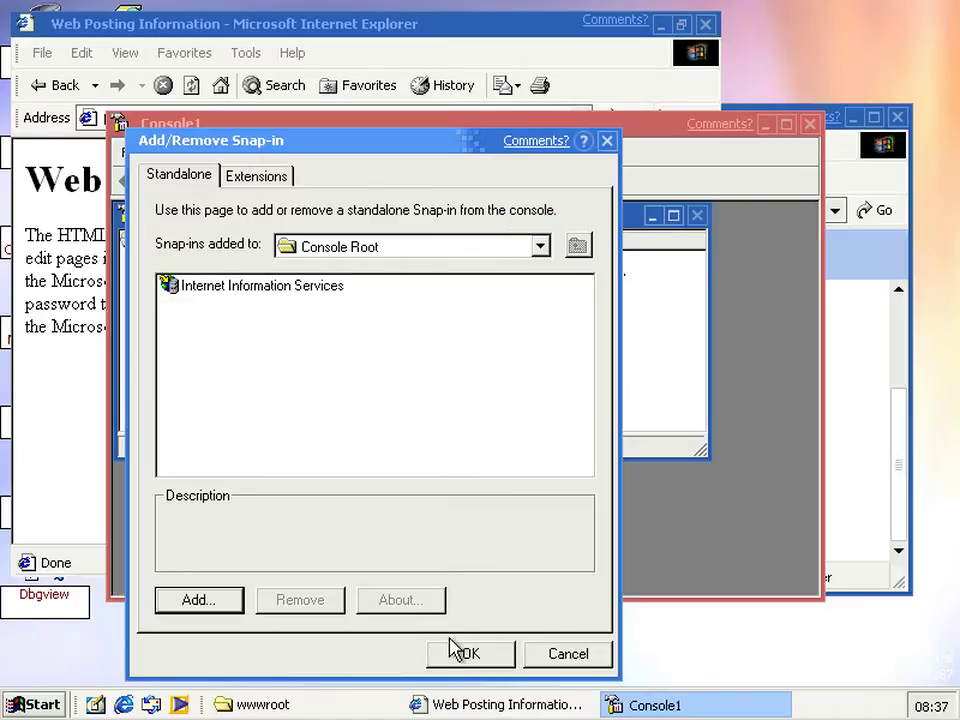
{"action": "left_click", "coordinate": [463, 656]}
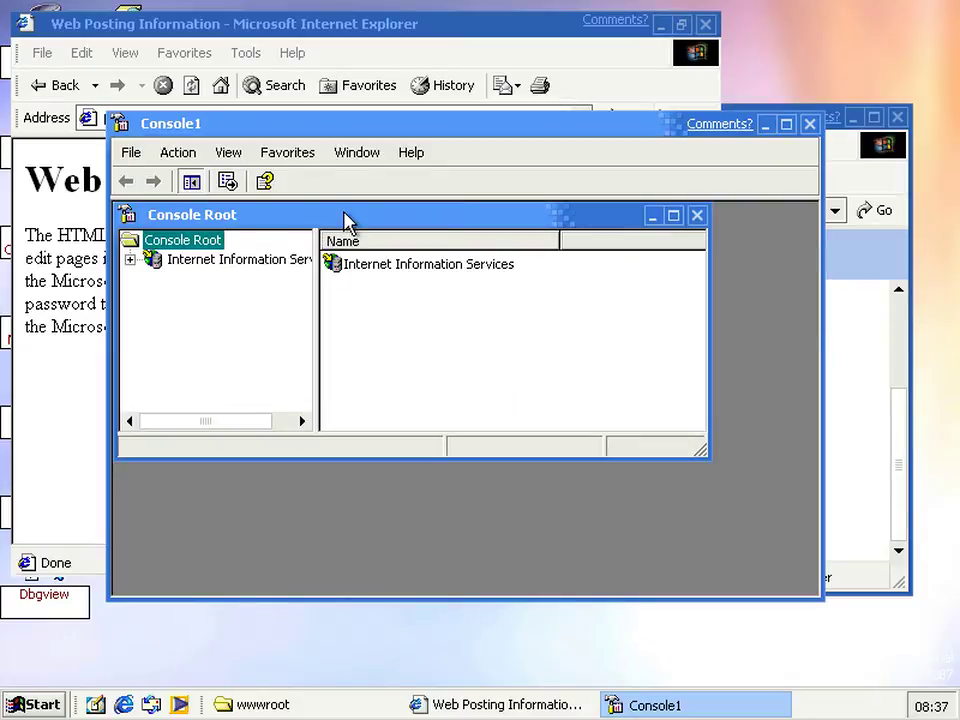
Expand Internet Information Services and select the 2287virt server to list Default Web Site
{"action": "double_click", "coordinate": [345, 218]}
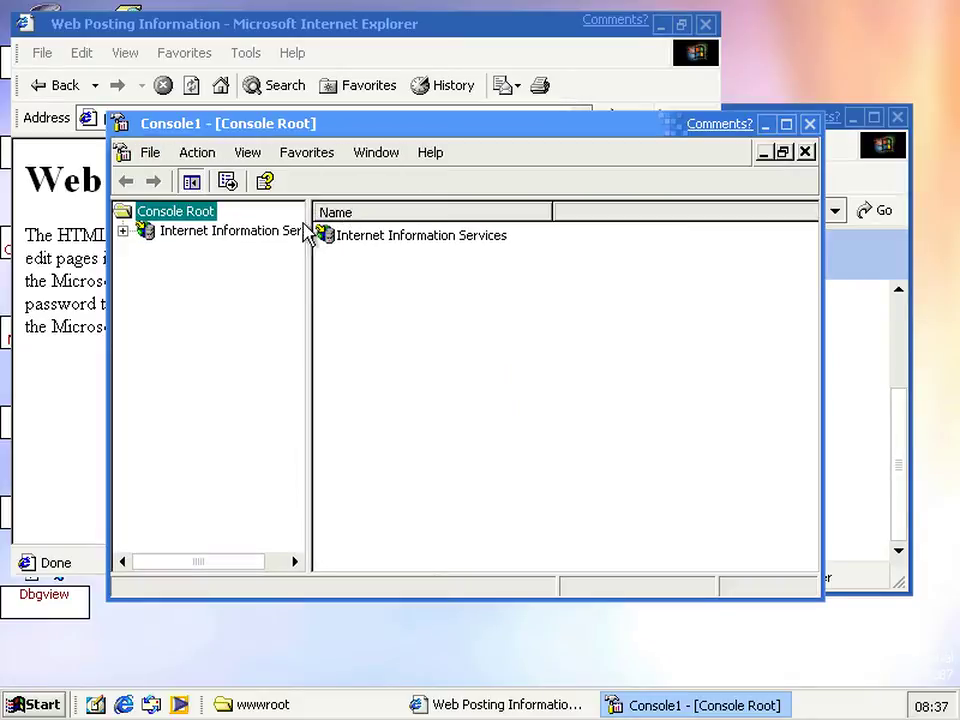
{"action": "left_click", "coordinate": [122, 231]}
{"action": "left_click", "coordinate": [205, 250]}
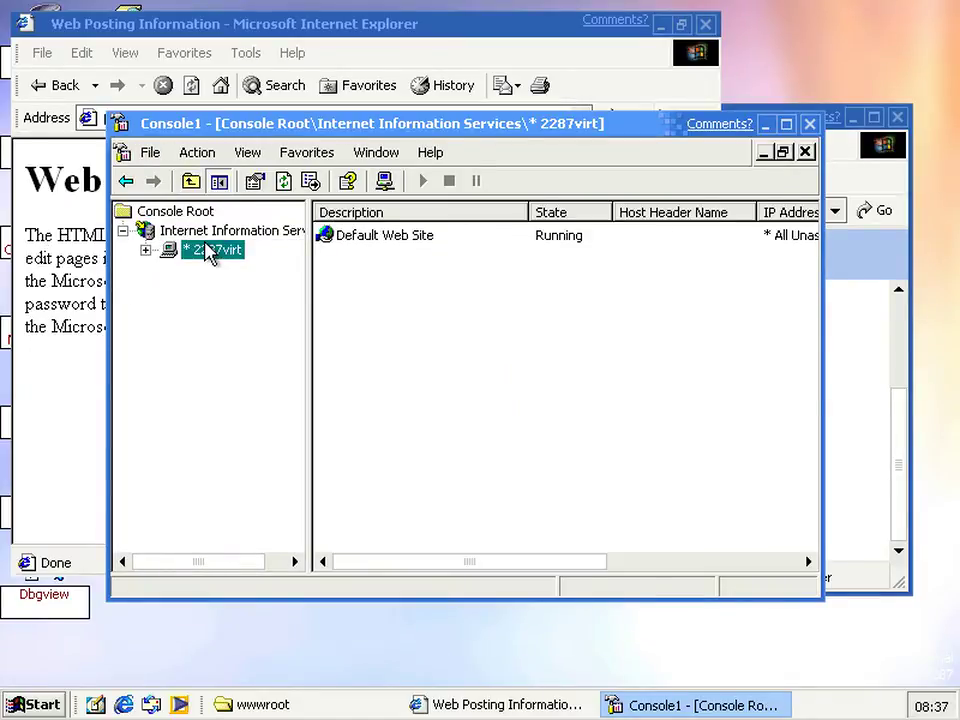
Open Default Web Site properties and review the TCP port 80, Performance, ISAPI Filters and Home Directory tabs
{"action": "right_click", "coordinate": [395, 247]}
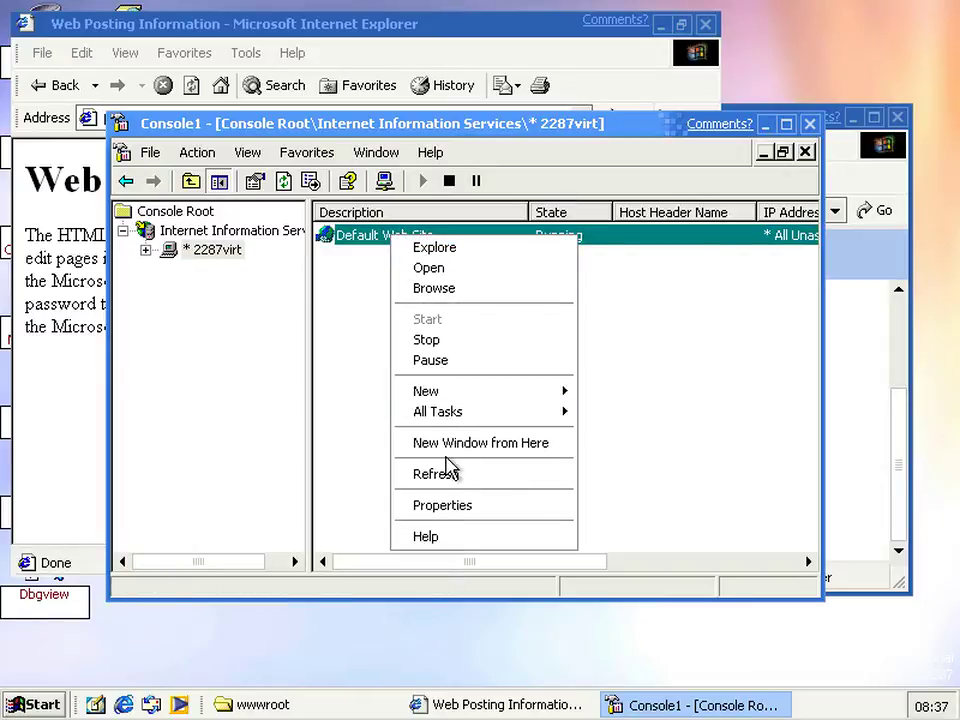
{"action": "left_click", "coordinate": [455, 512]}
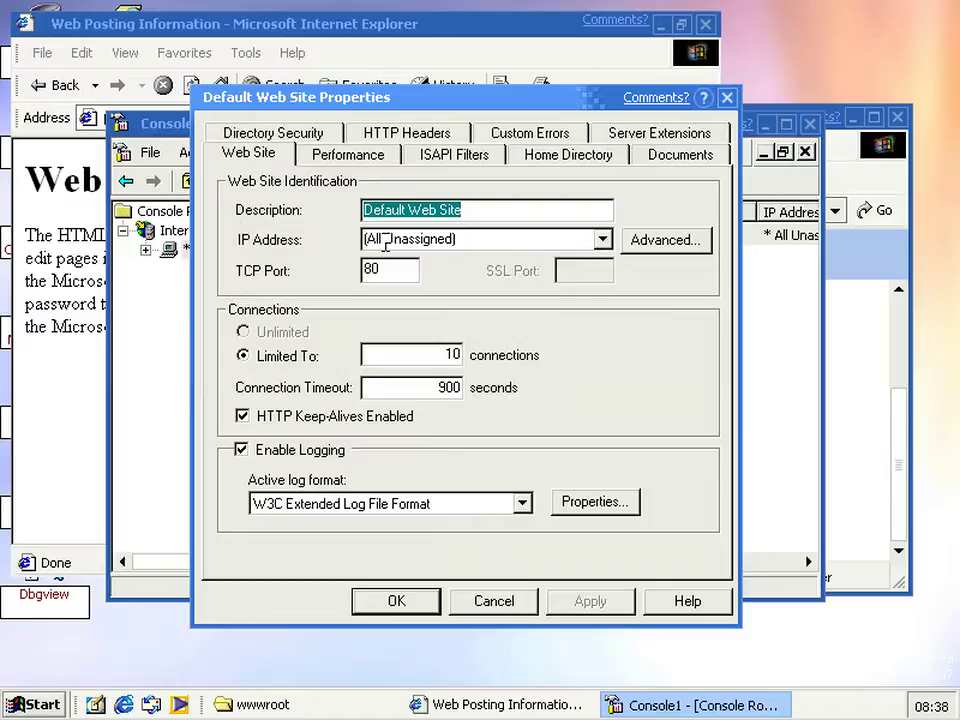
{"action": "left_click", "coordinate": [409, 272]}
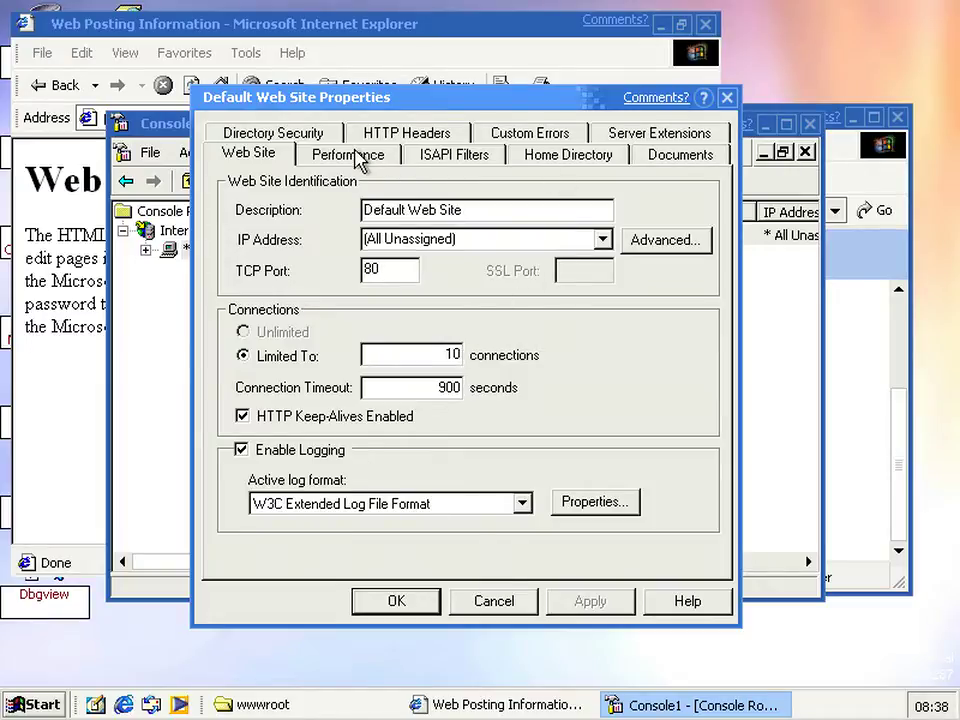
{"action": "left_click", "coordinate": [358, 158]}
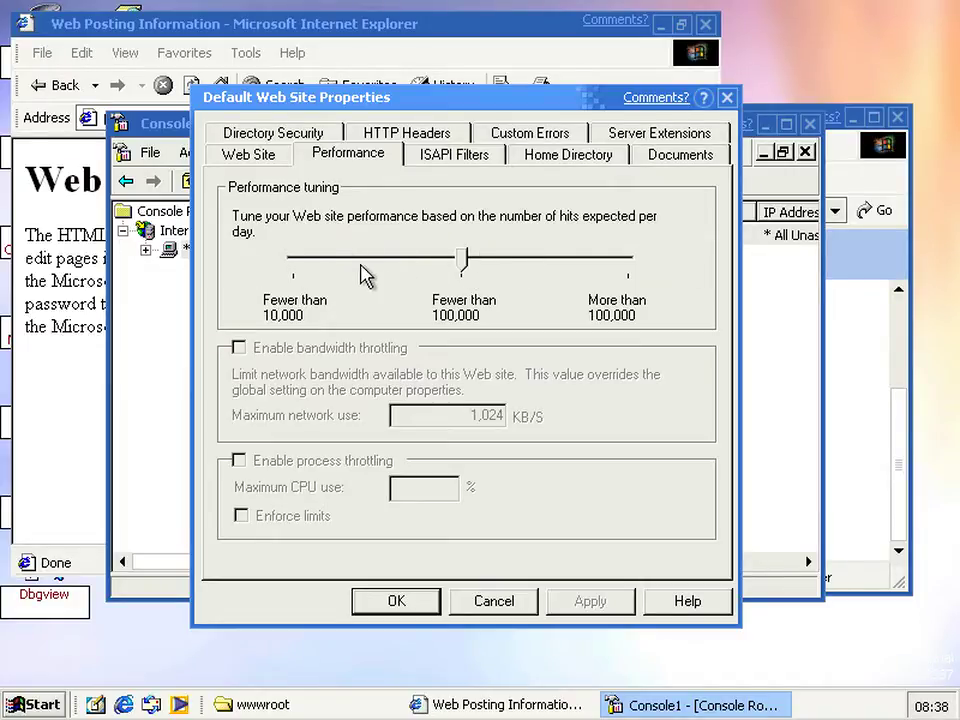
{"action": "left_click", "coordinate": [439, 163]}
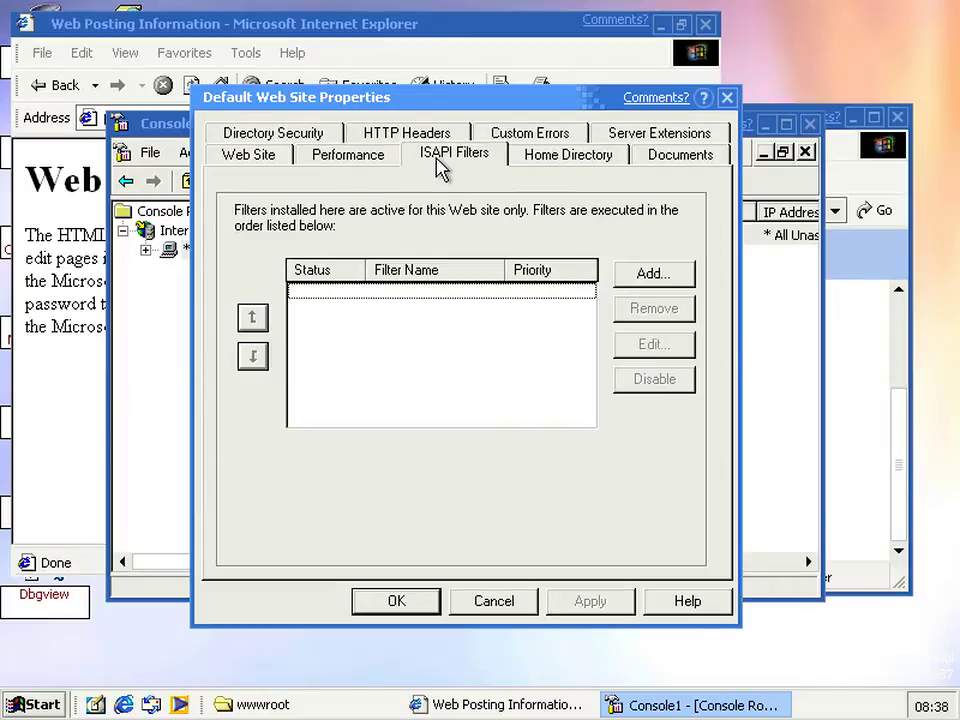
{"action": "left_click", "coordinate": [530, 161]}
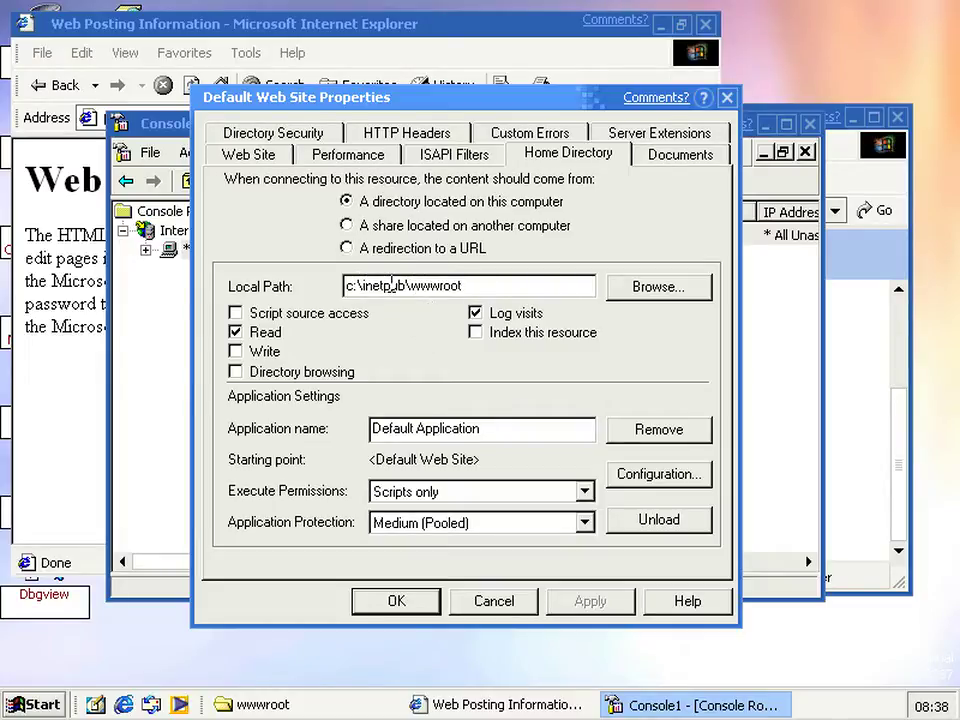
Try the Home Directory content sources: URL redirection, network share and local directory
{"action": "key", "text": "alt+u"}
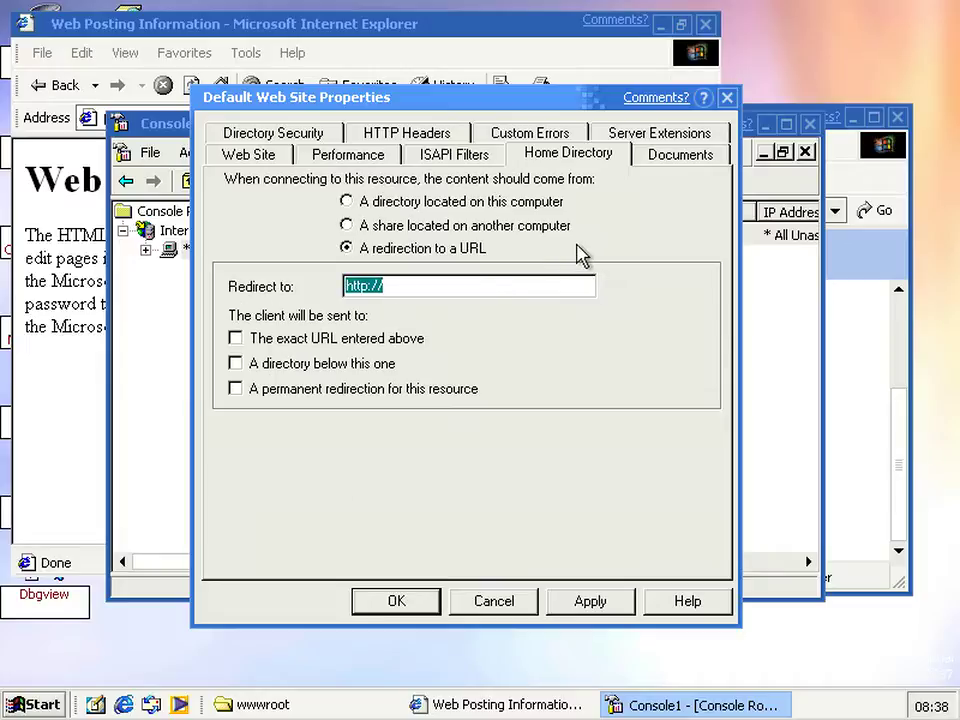
{"action": "left_click", "coordinate": [521, 225]}
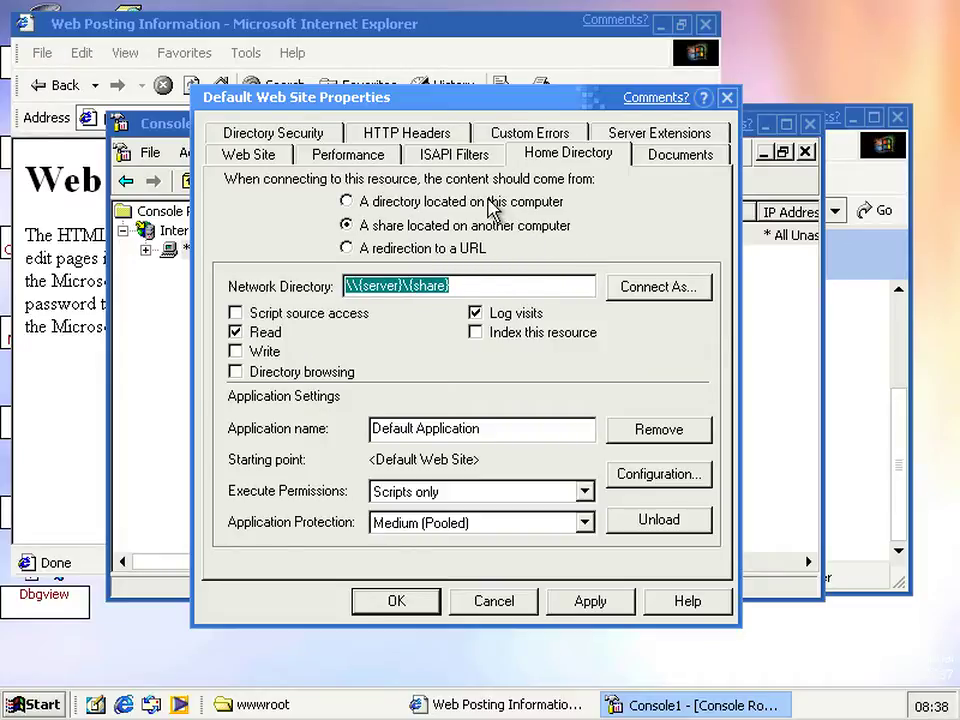
{"action": "left_click", "coordinate": [493, 203]}
{"action": "left_click", "coordinate": [496, 228]}
{"action": "left_click", "coordinate": [497, 230]}
{"action": "left_click", "coordinate": [461, 250]}
{"action": "left_click", "coordinate": [465, 226]}
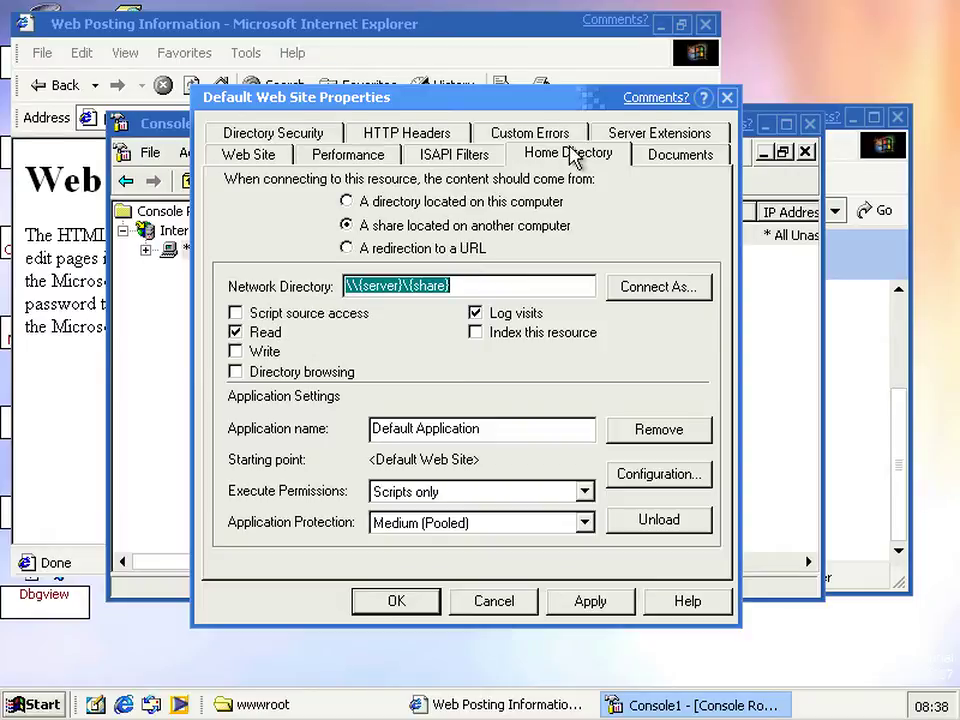
Review Custom Errors, HTTP Headers and Directory Security, accept, and close the console without saving
{"action": "left_click", "coordinate": [568, 135]}
{"action": "left_click", "coordinate": [445, 163]}
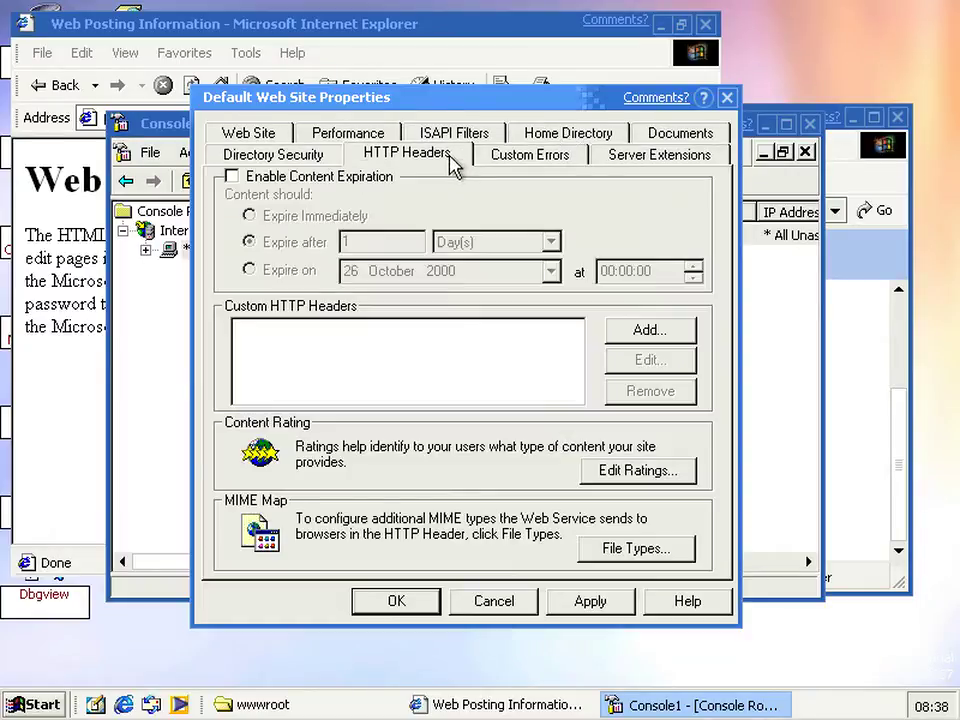
{"action": "left_click", "coordinate": [292, 163]}
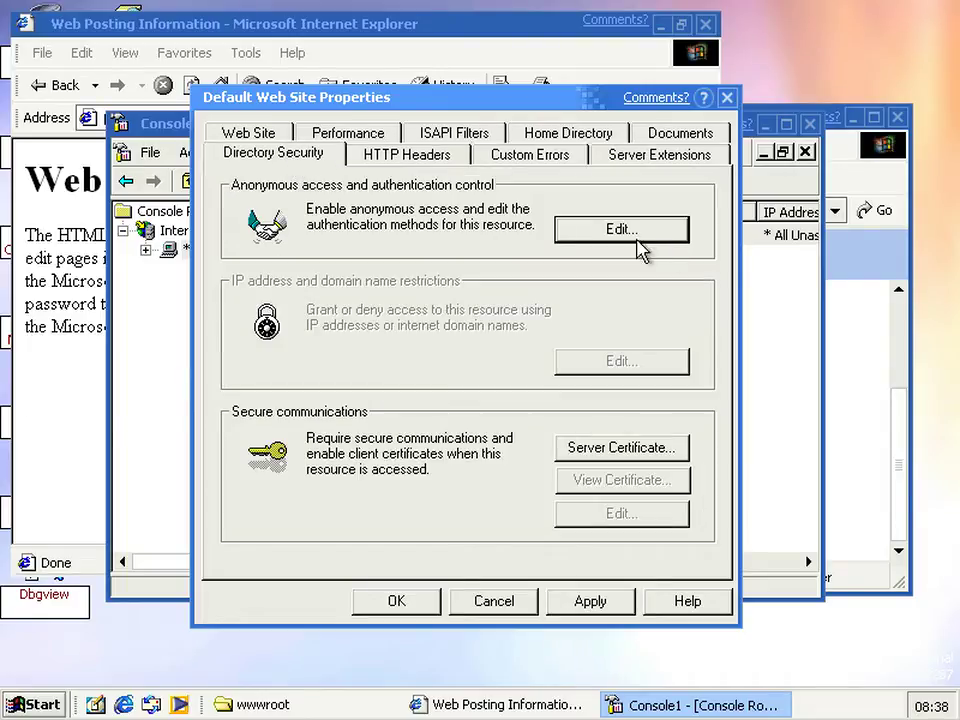
{"action": "left_click", "coordinate": [401, 606]}
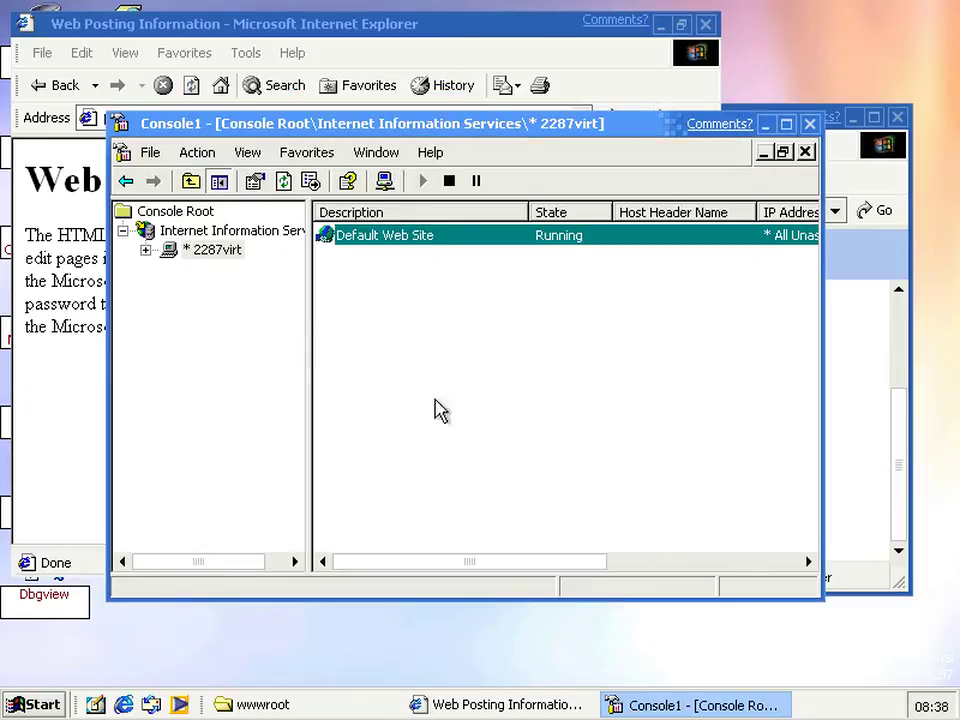
{"action": "left_click", "coordinate": [809, 123]}
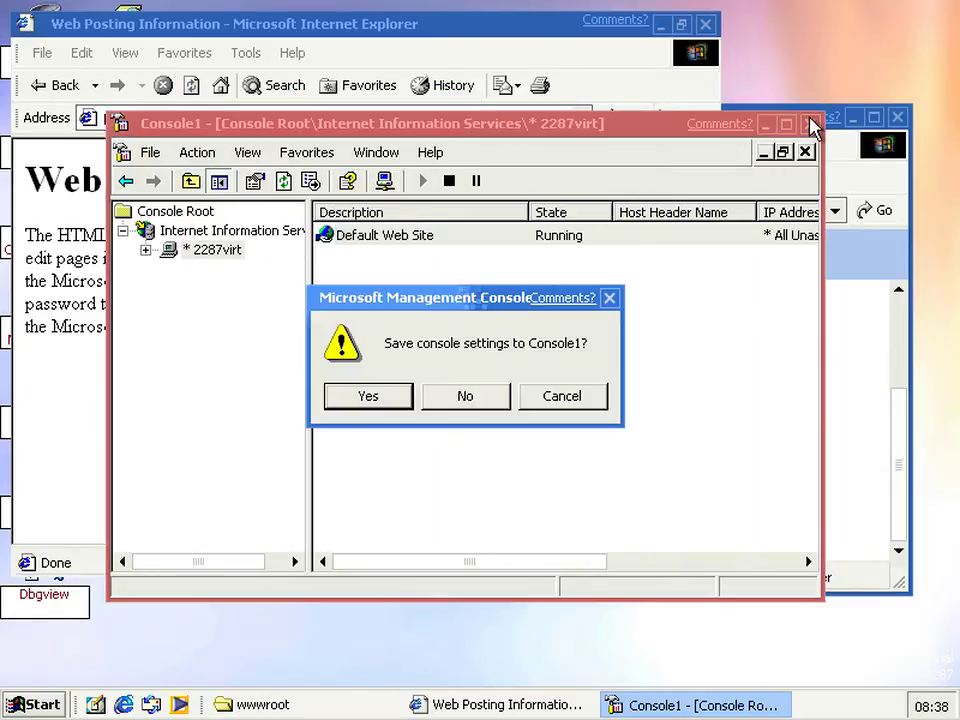
{"action": "left_click", "coordinate": [469, 396]}
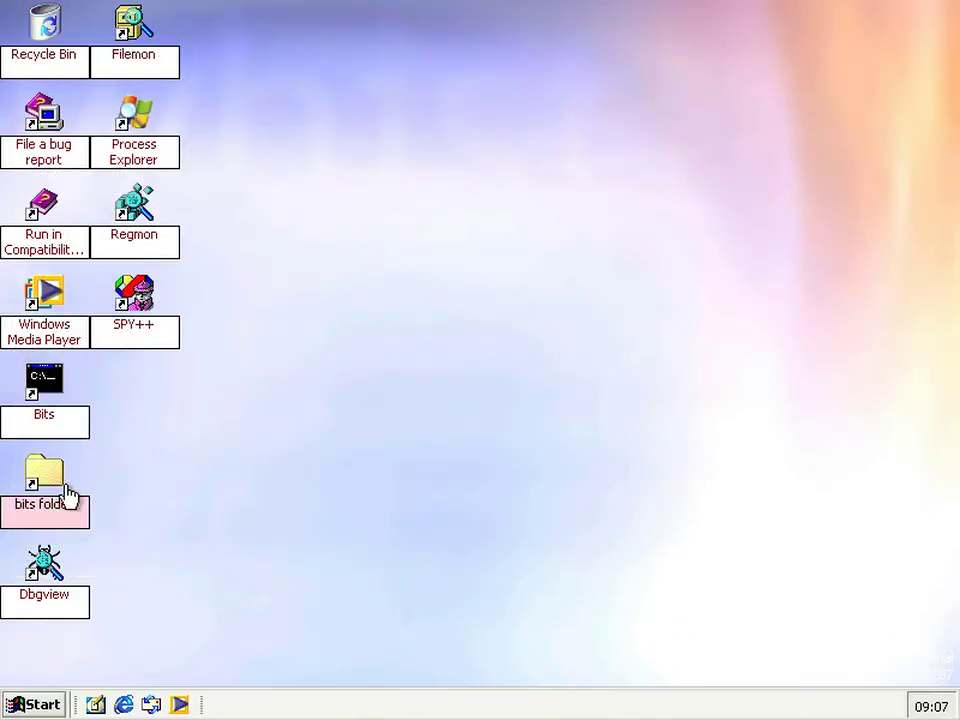
Browse from the bits folder up to C: and into Inetpub\wwwroot
{"action": "double_click", "coordinate": [62, 486]}
{"action": "left_click", "coordinate": [380, 205]}
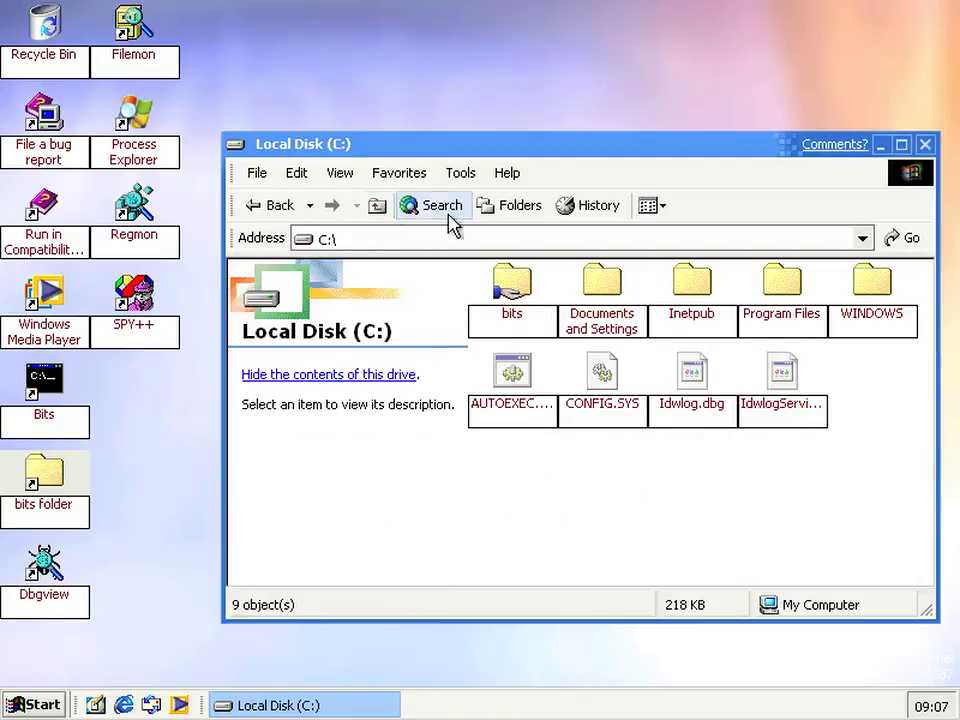
{"action": "left_click", "coordinate": [700, 292]}
{"action": "double_click", "coordinate": [707, 300]}
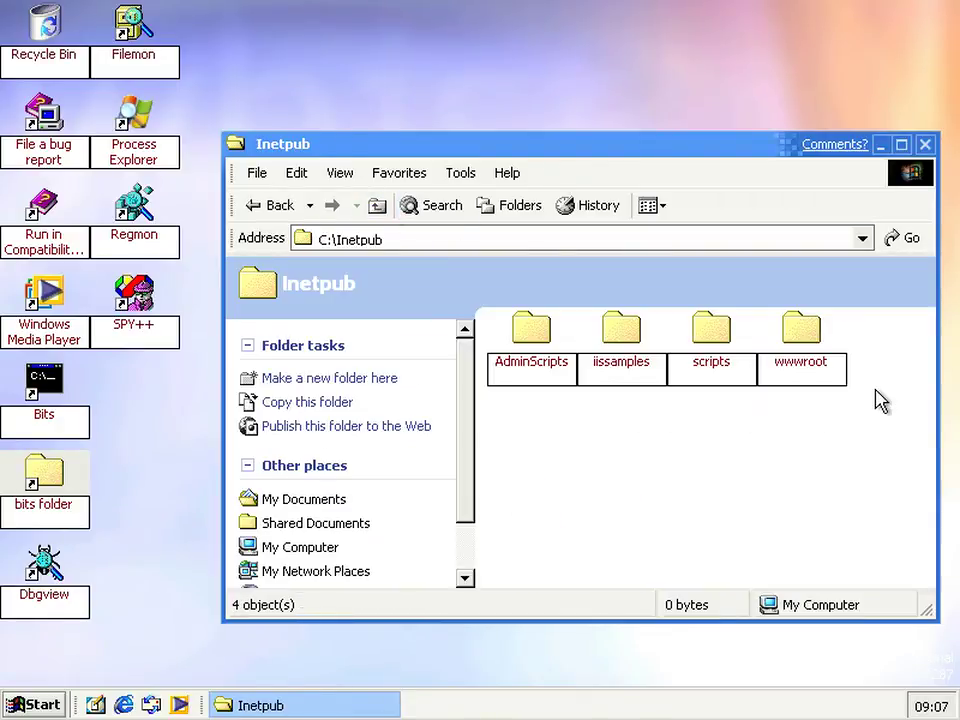
{"action": "double_click", "coordinate": [846, 373]}
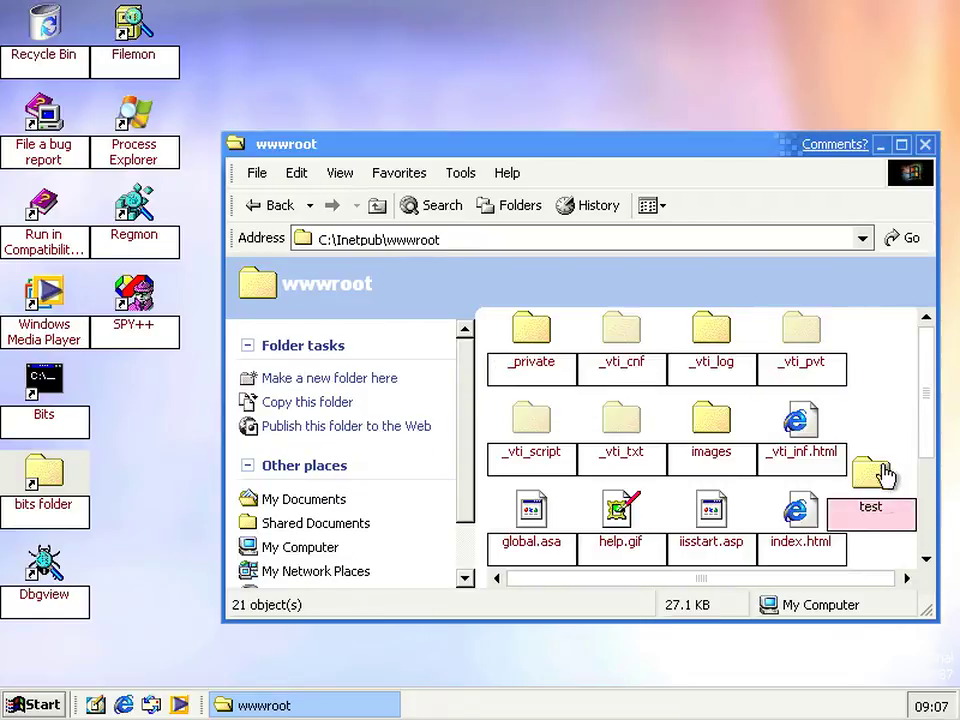
Review the test folder's Security permissions for each group and cancel without changes
{"action": "right_click", "coordinate": [885, 525]}
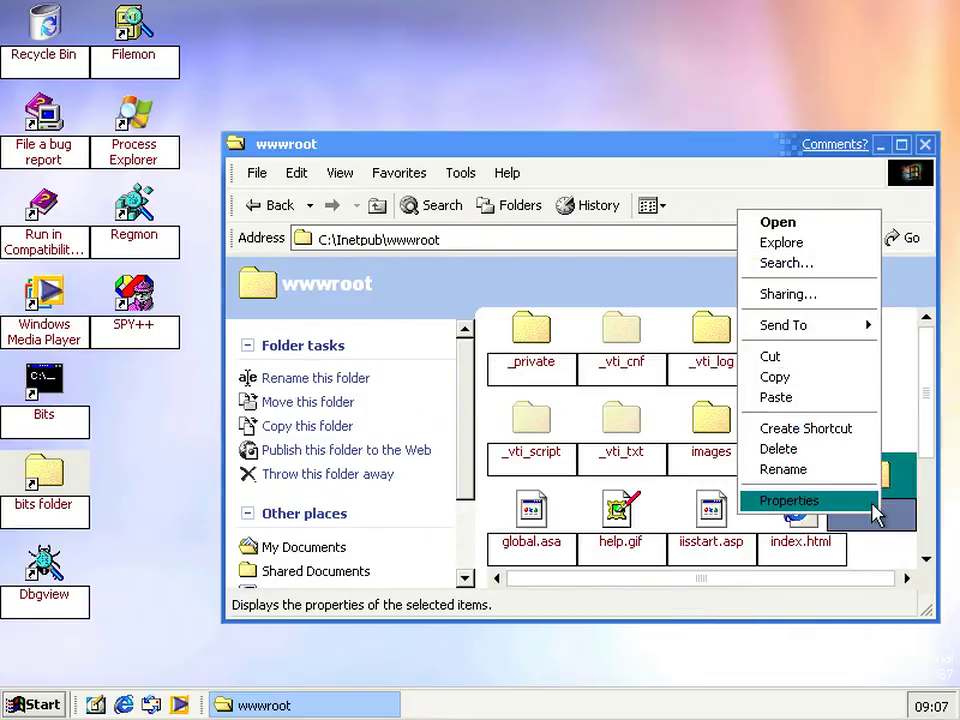
{"action": "left_click", "coordinate": [836, 502]}
{"action": "left_click", "coordinate": [697, 200]}
{"action": "left_click", "coordinate": [470, 416]}
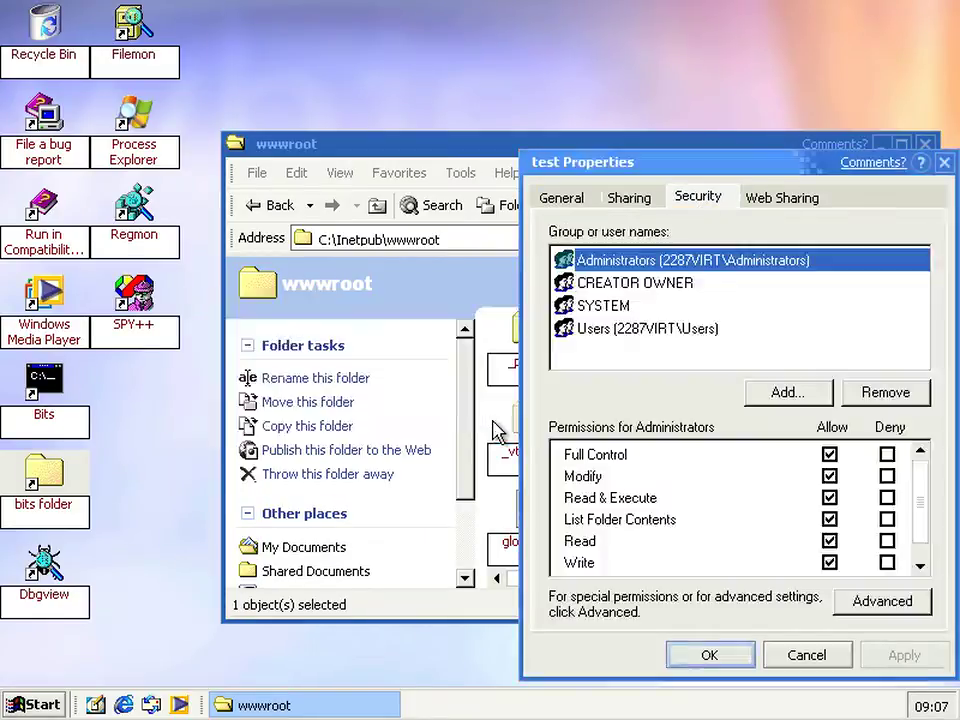
{"action": "left_click", "coordinate": [627, 334]}
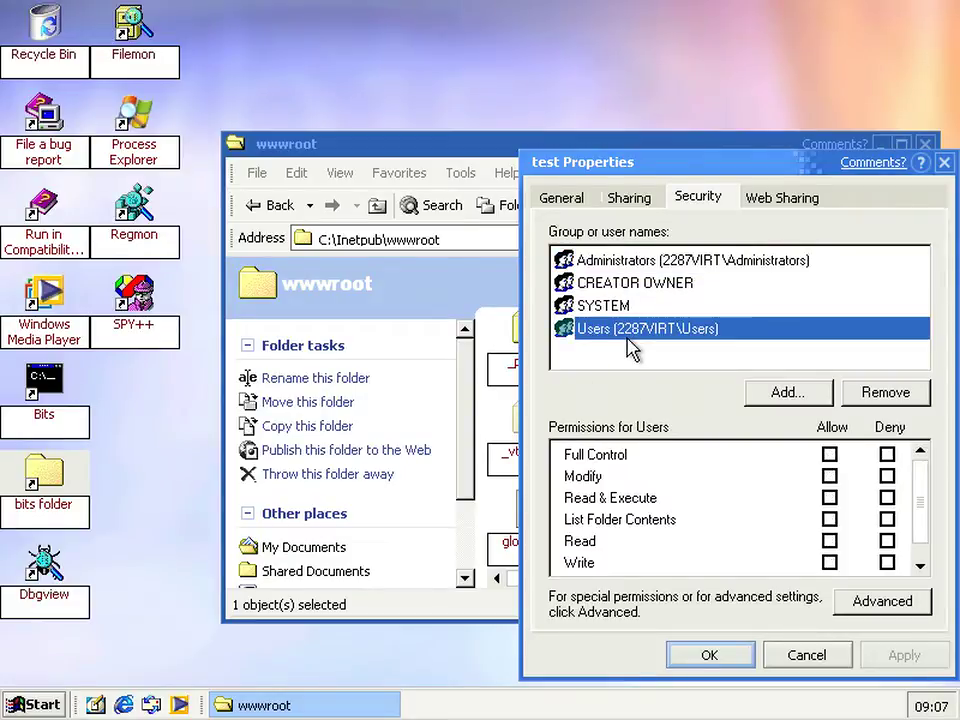
{"action": "key", "text": "Up"}
{"action": "key", "text": "Up"}
{"action": "key", "text": "Up"}
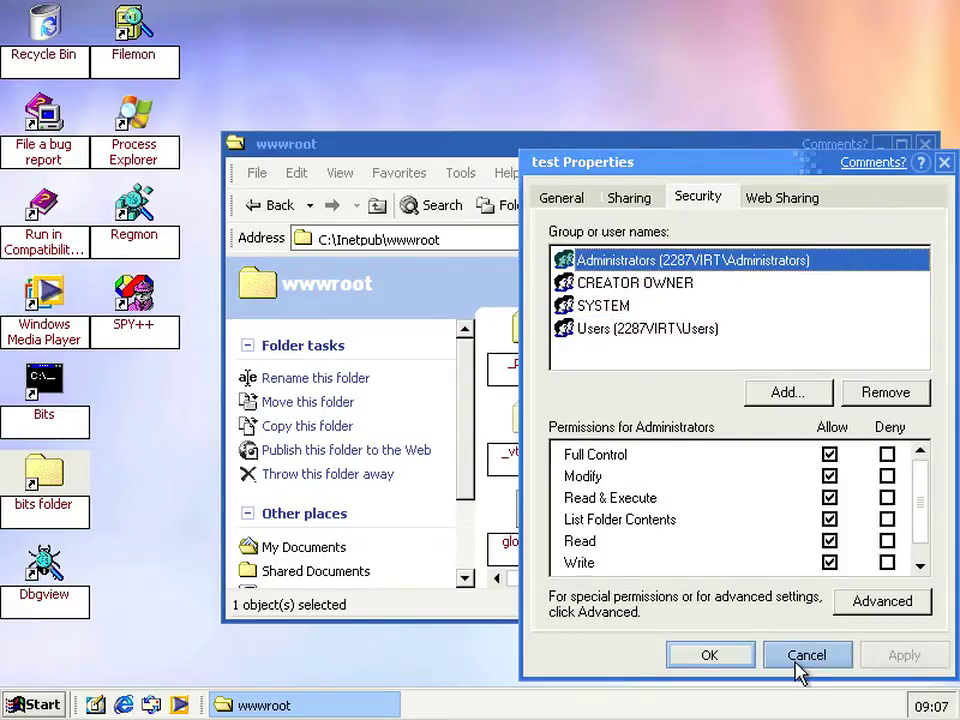
{"action": "left_click", "coordinate": [799, 664]}
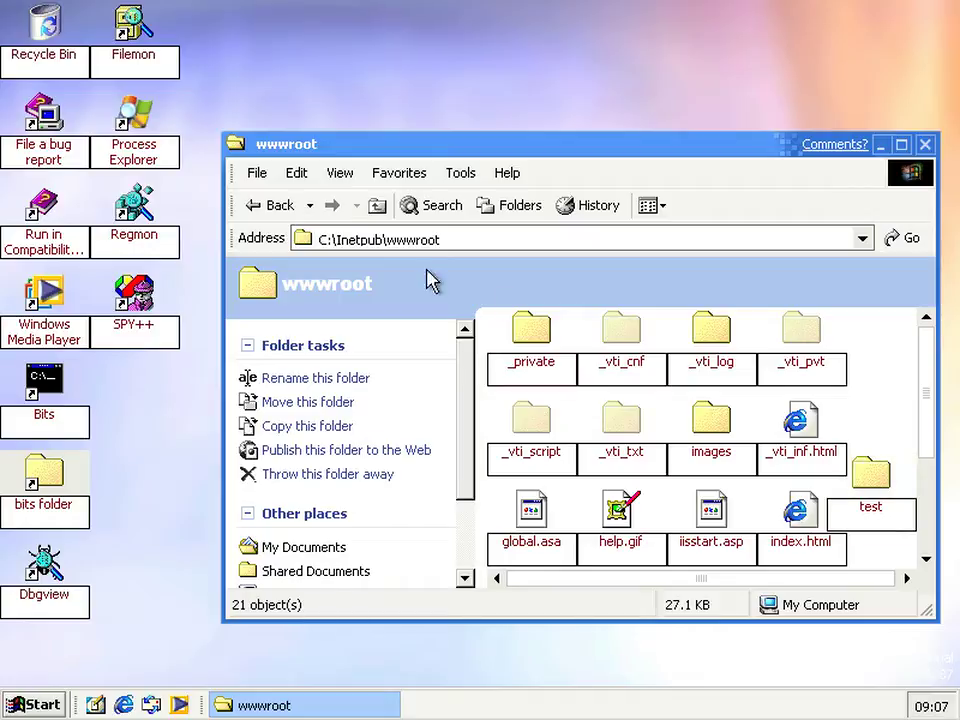
Open the My Pictures folder inside My Documents
{"action": "left_click", "coordinate": [305, 501]}
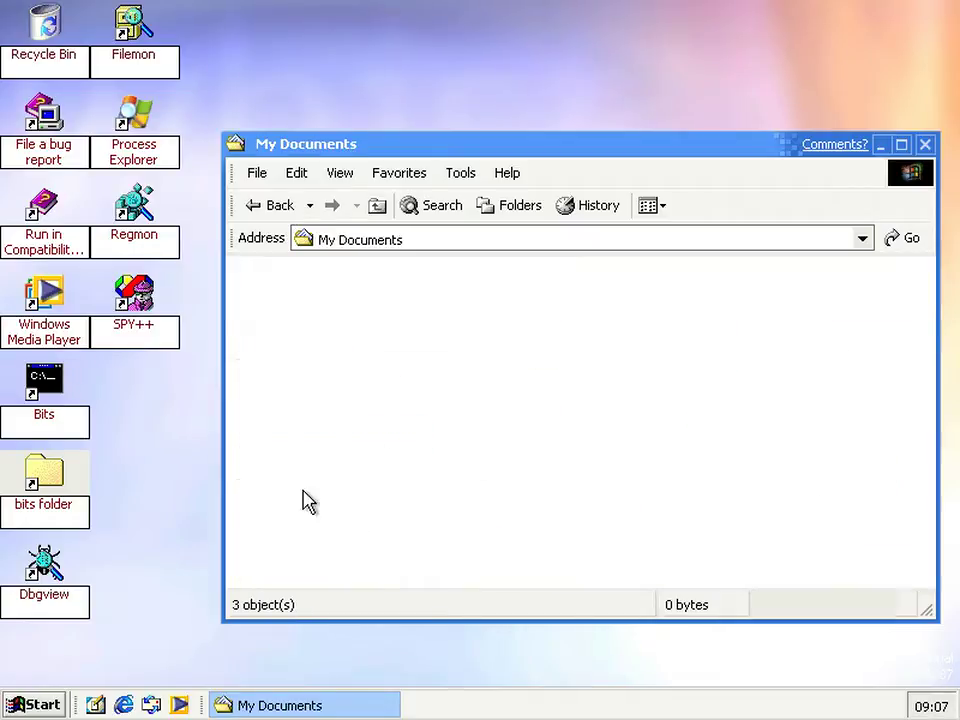
{"action": "double_click", "coordinate": [580, 397]}
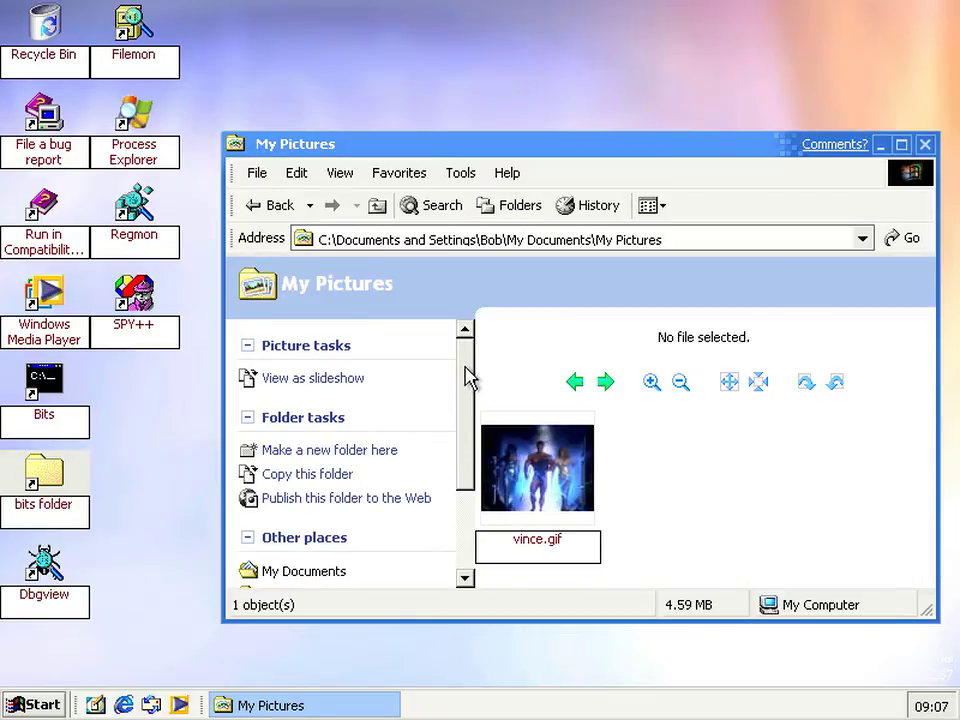
{"action": "scroll", "coordinate": [468, 380], "scroll_direction": "down", "scroll_amount": 1}
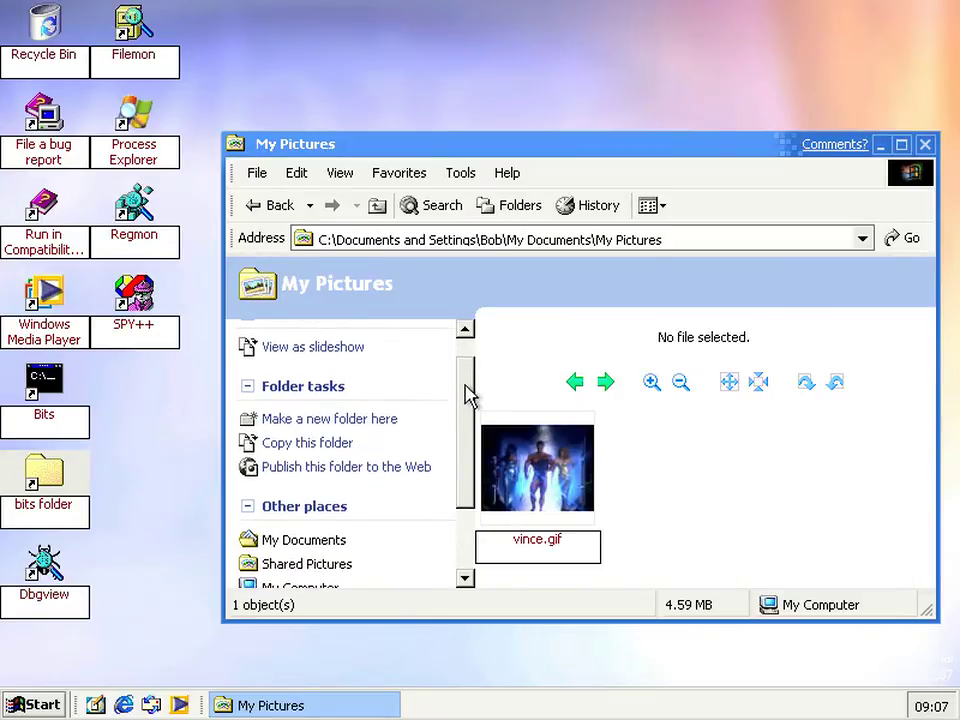
{"action": "left_click", "coordinate": [346, 467]}
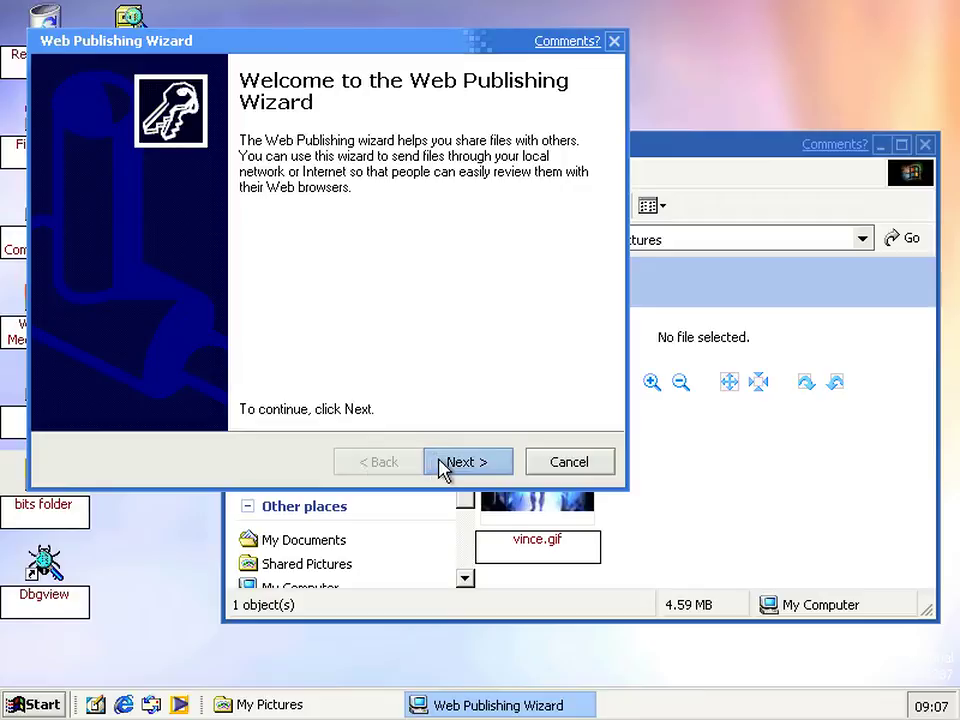
{"action": "left_click", "coordinate": [443, 467]}
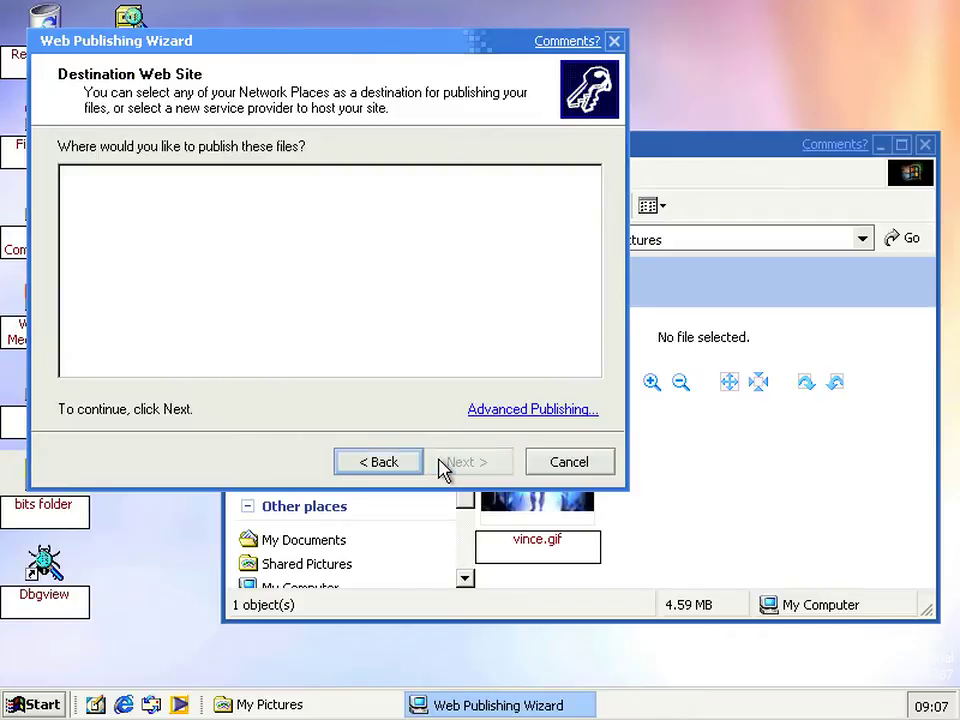
{"action": "left_click", "coordinate": [490, 411]}
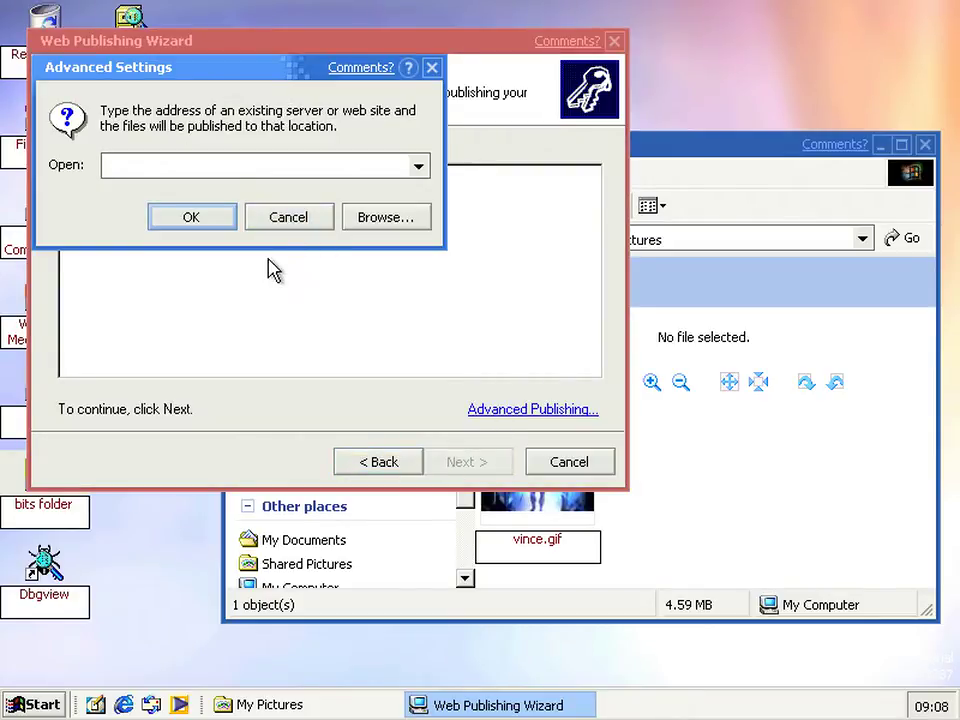
{"action": "type", "text": "http://"}
{"action": "key", "text": "Down"}
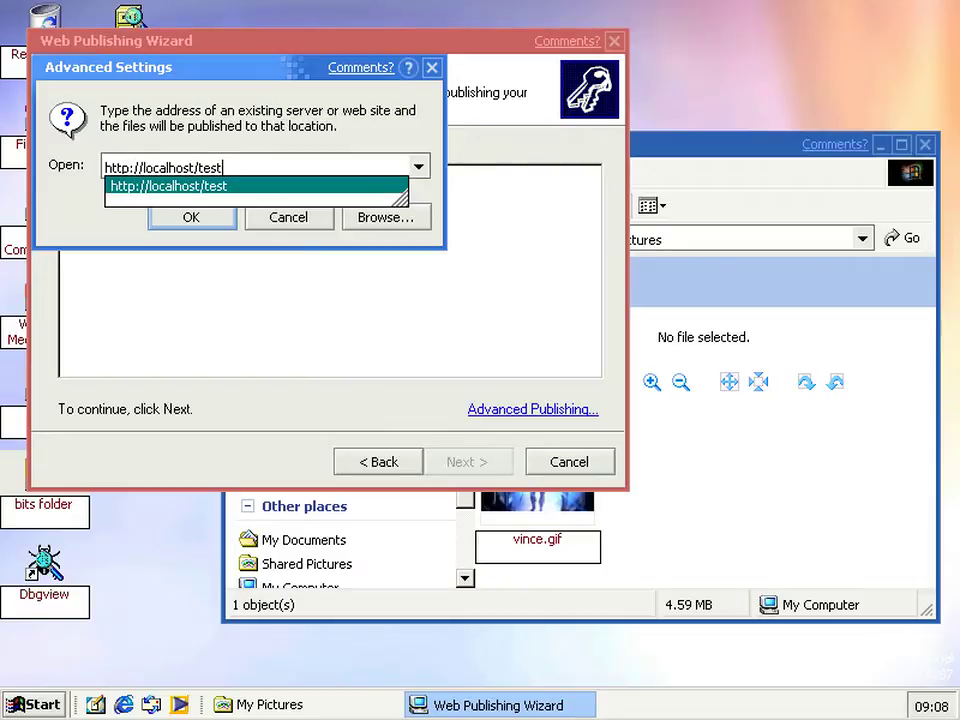
{"action": "left_click", "coordinate": [186, 190]}
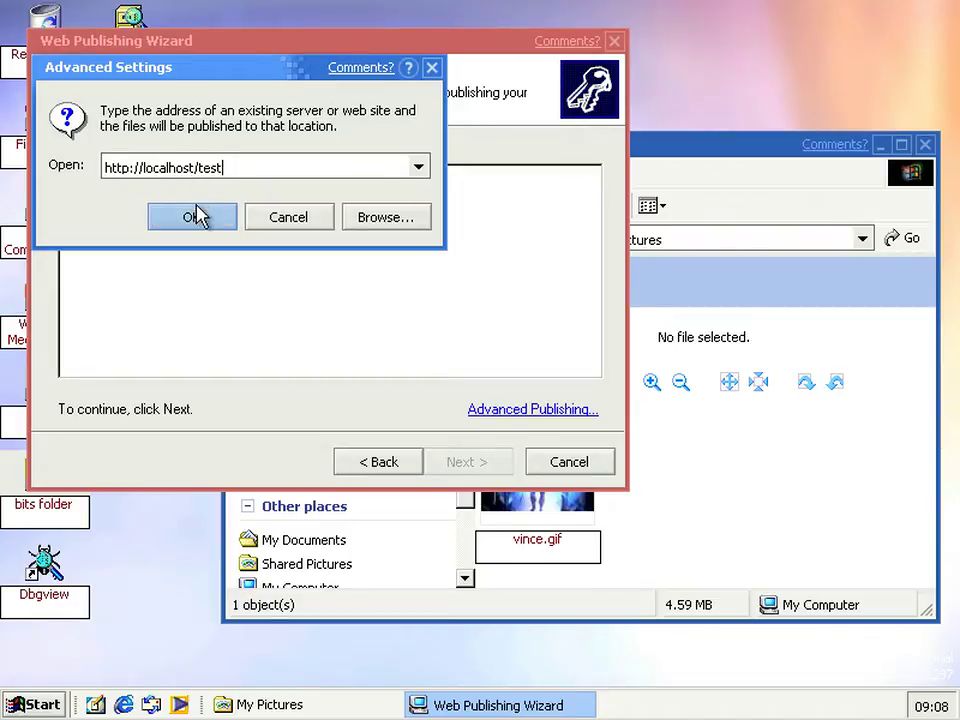
{"action": "left_click", "coordinate": [191, 218]}
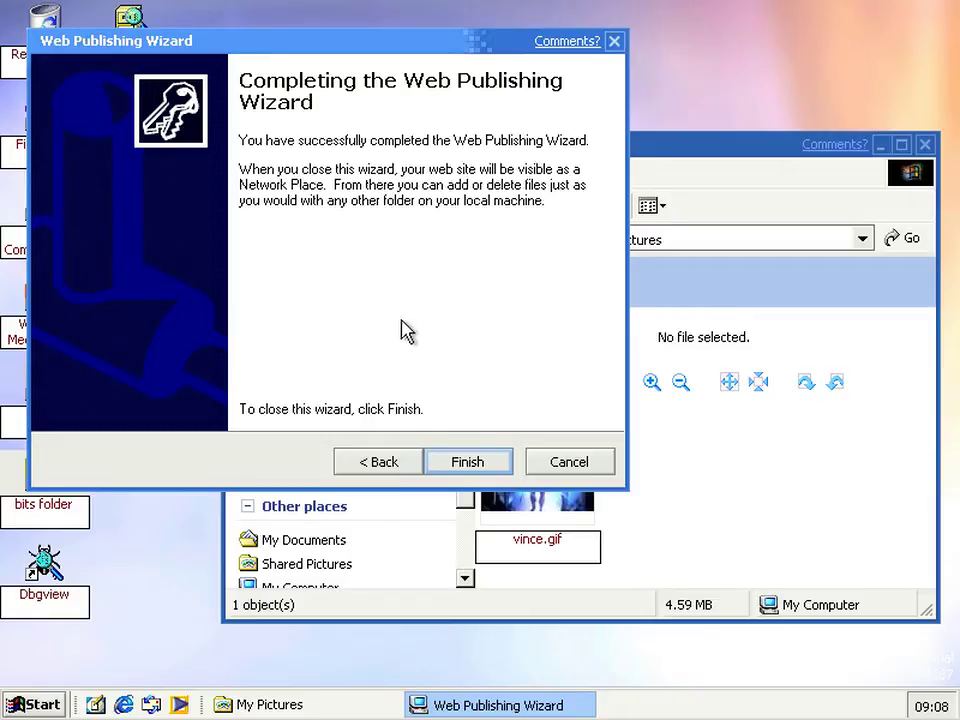
{"action": "left_click", "coordinate": [449, 463]}
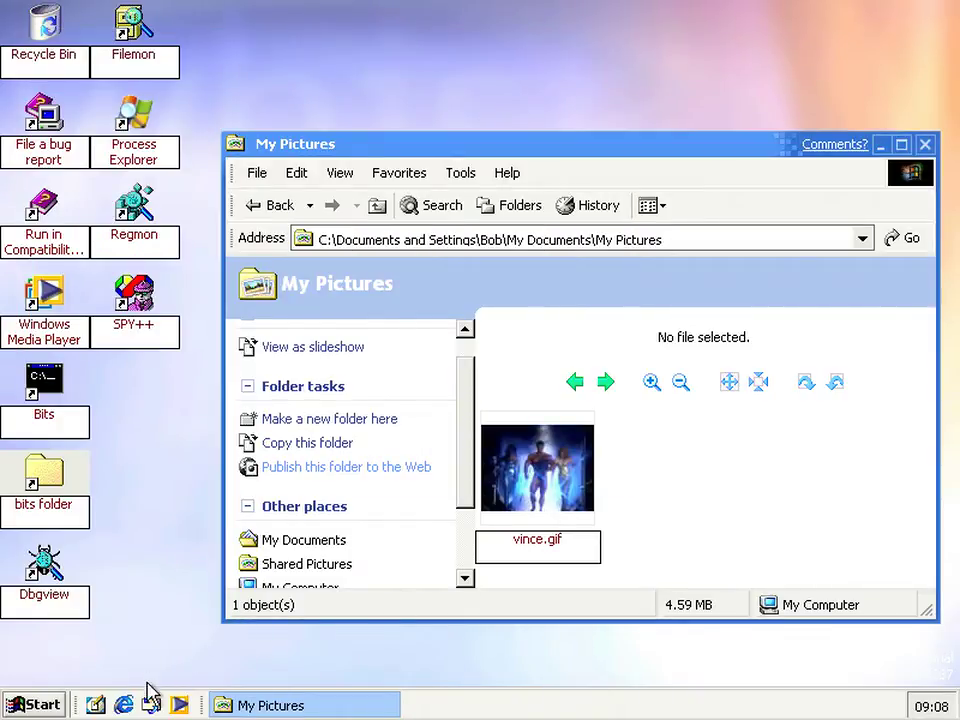
{"action": "left_click", "coordinate": [124, 704]}
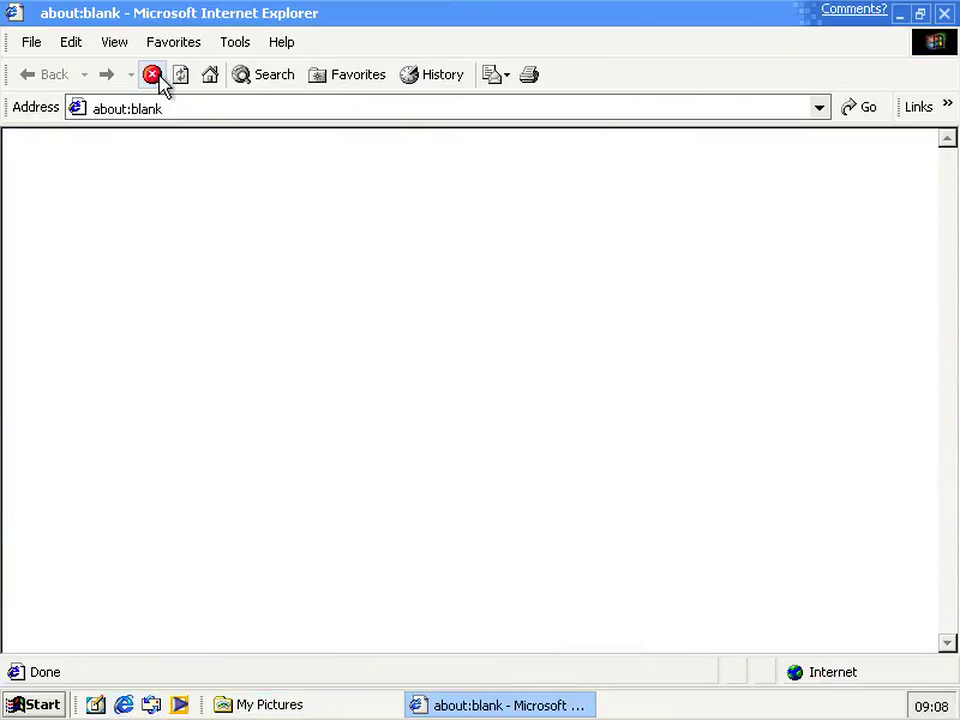
{"action": "left_click", "coordinate": [192, 108]}
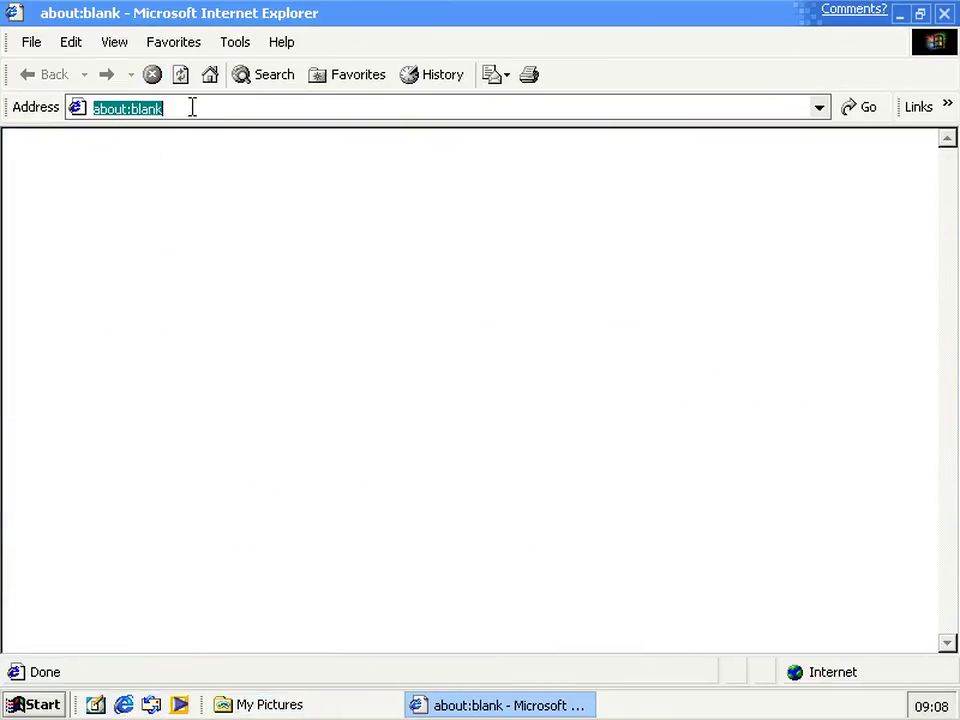
{"action": "type", "text": "http://"}
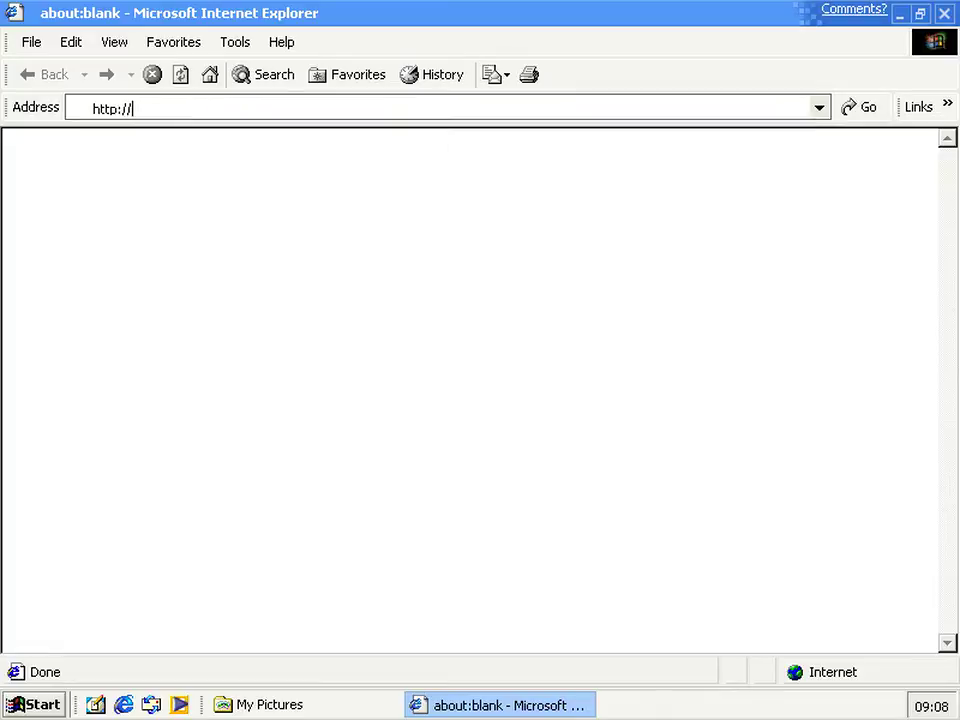
{"action": "type", "text": "local"}
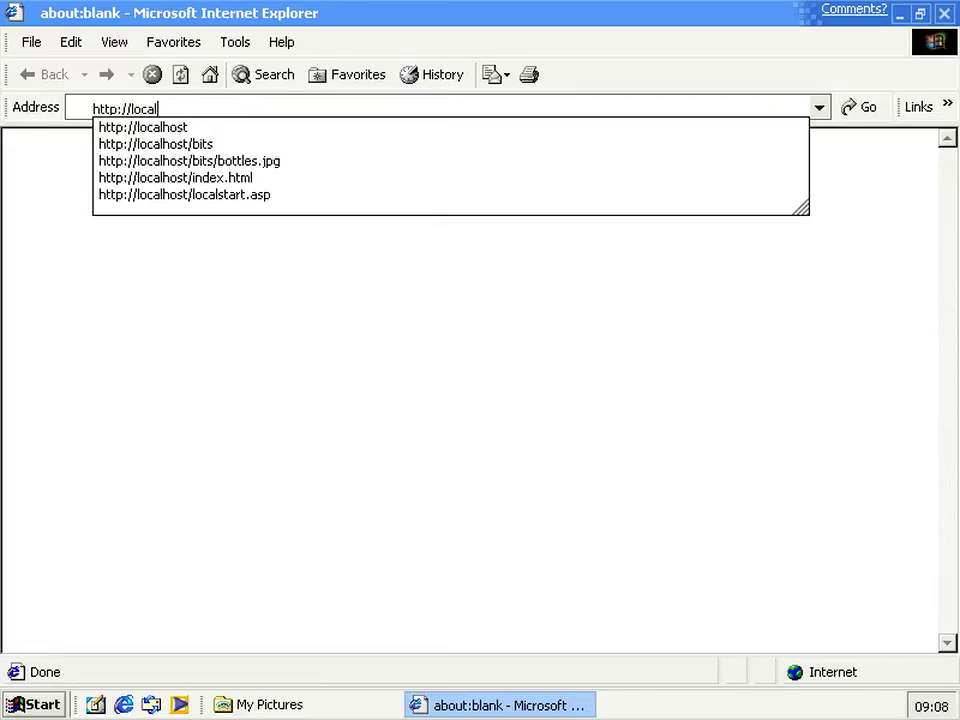
{"action": "type", "text": "host/test"}
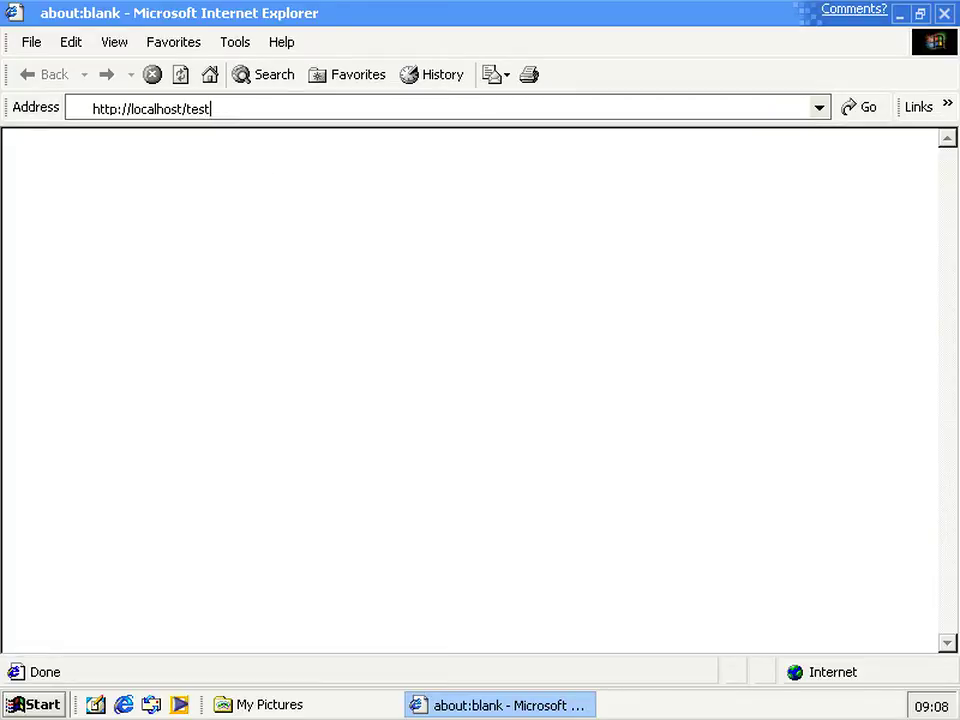
{"action": "key", "text": "Return"}
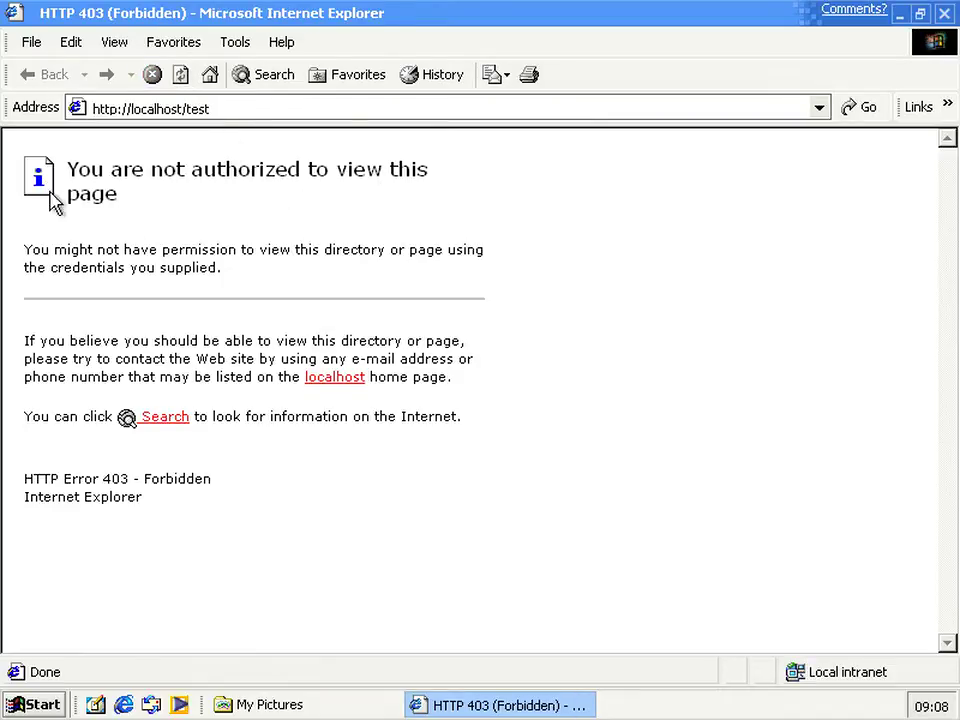
{"action": "left_click", "coordinate": [237, 108]}
{"action": "left_click", "coordinate": [237, 108]}
{"action": "type", "text": "/"}
{"action": "type", "text": "My Documents"}
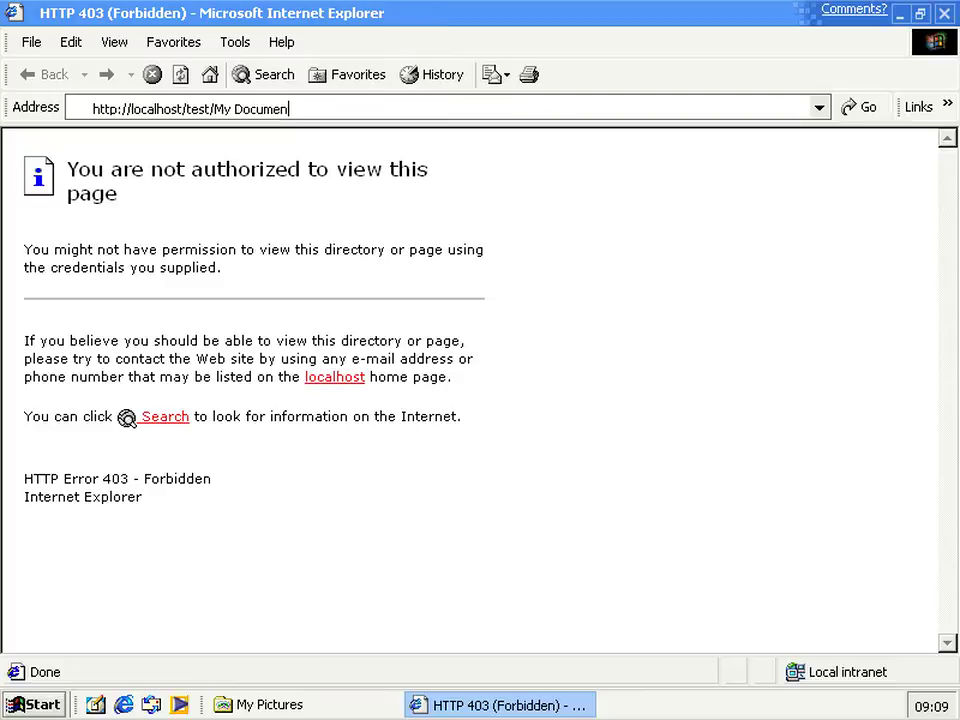
{"action": "key", "text": "BackSpace"}
{"action": "key", "text": "BackSpace"}
{"action": "key", "text": "BackSpace"}
{"action": "key", "text": "BackSpace"}
{"action": "key", "text": "BackSpace"}
{"action": "key", "text": "BackSpace"}
{"action": "key", "text": "BackSpace"}
{"action": "type", "text": "Pictures/vince."}
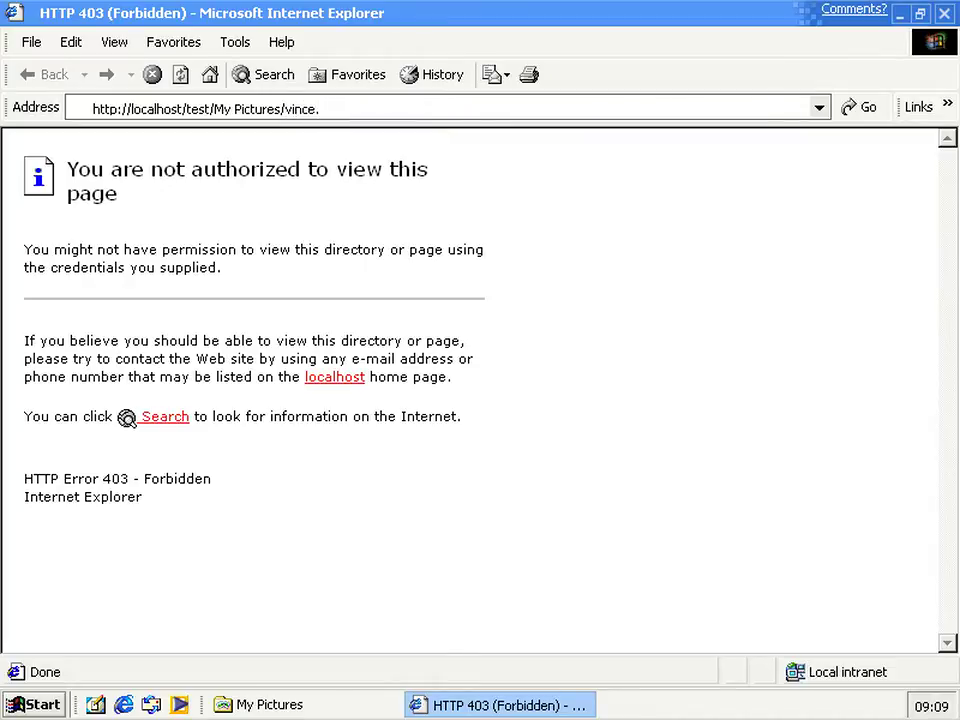
{"action": "type", "text": "gif"}
{"action": "key", "text": "Return"}
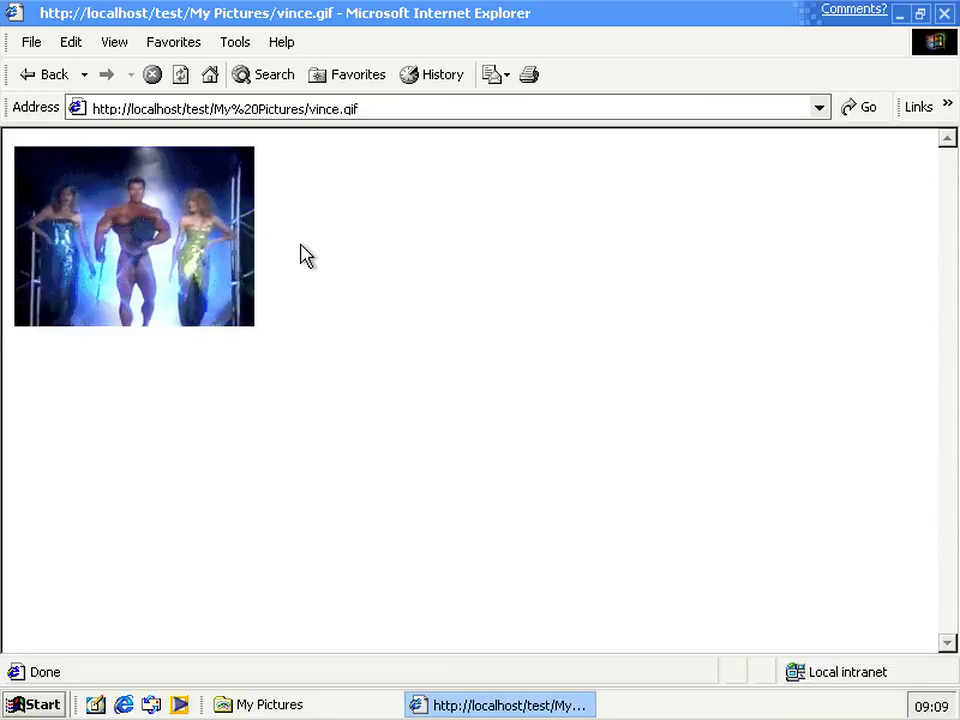
{"action": "left_click", "coordinate": [944, 13]}
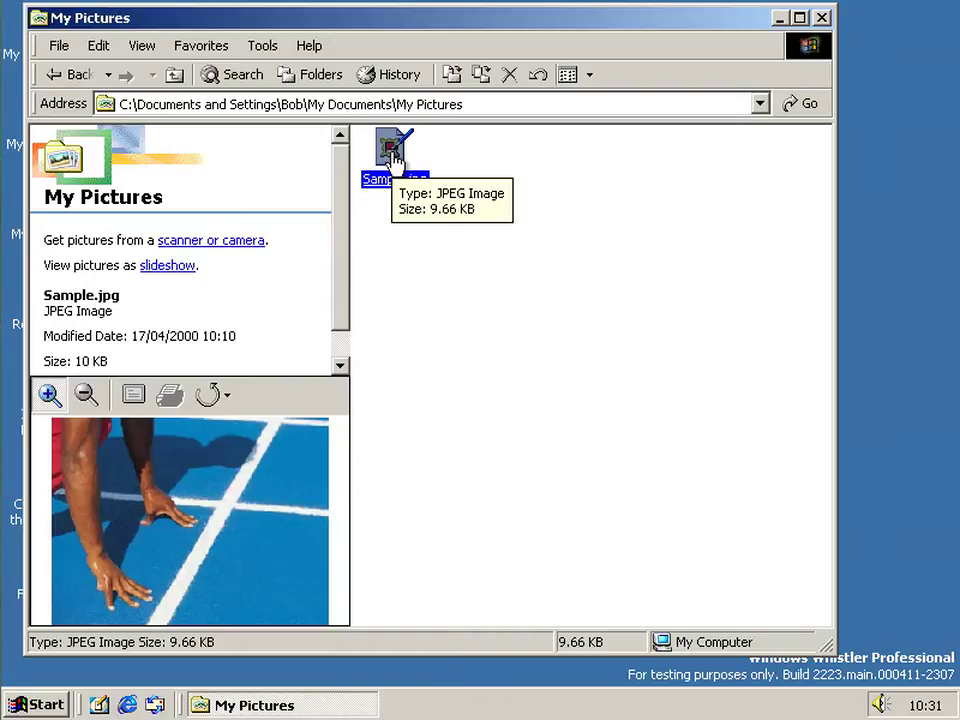
Start the Web Publishing Wizard for Sample.jpg and advance to the folder details page
{"action": "right_click", "coordinate": [397, 156]}
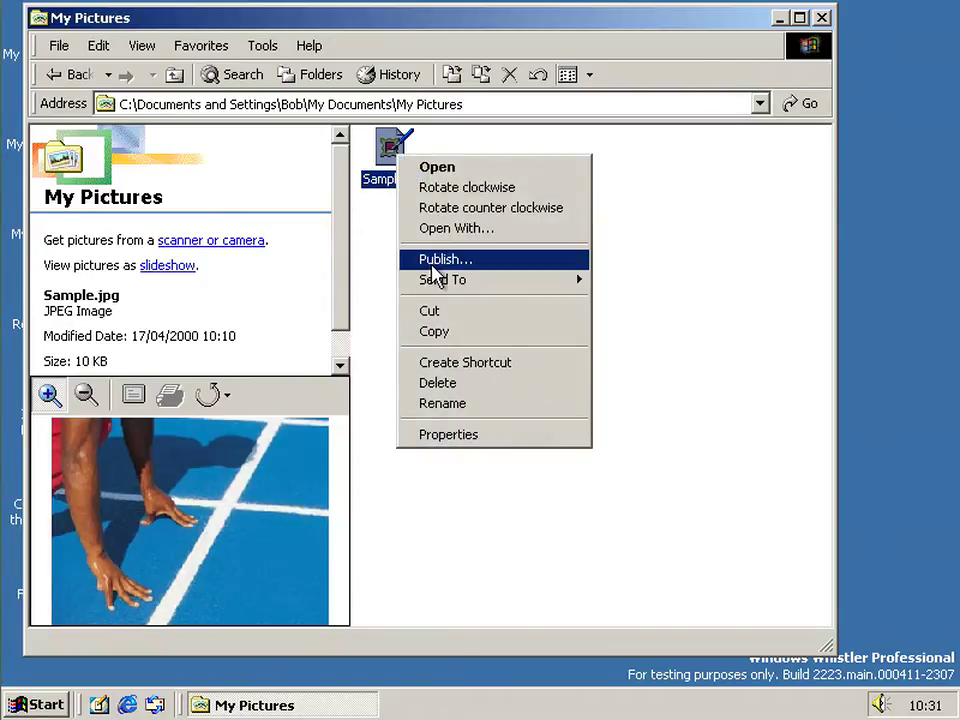
{"action": "left_click", "coordinate": [430, 260]}
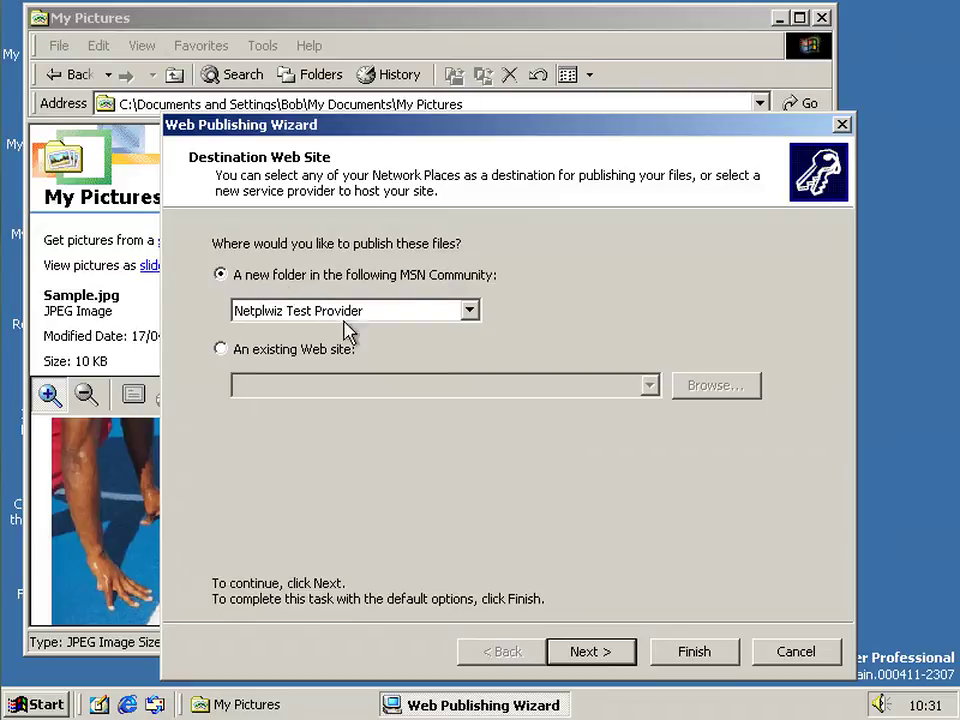
{"action": "left_click", "coordinate": [593, 652]}
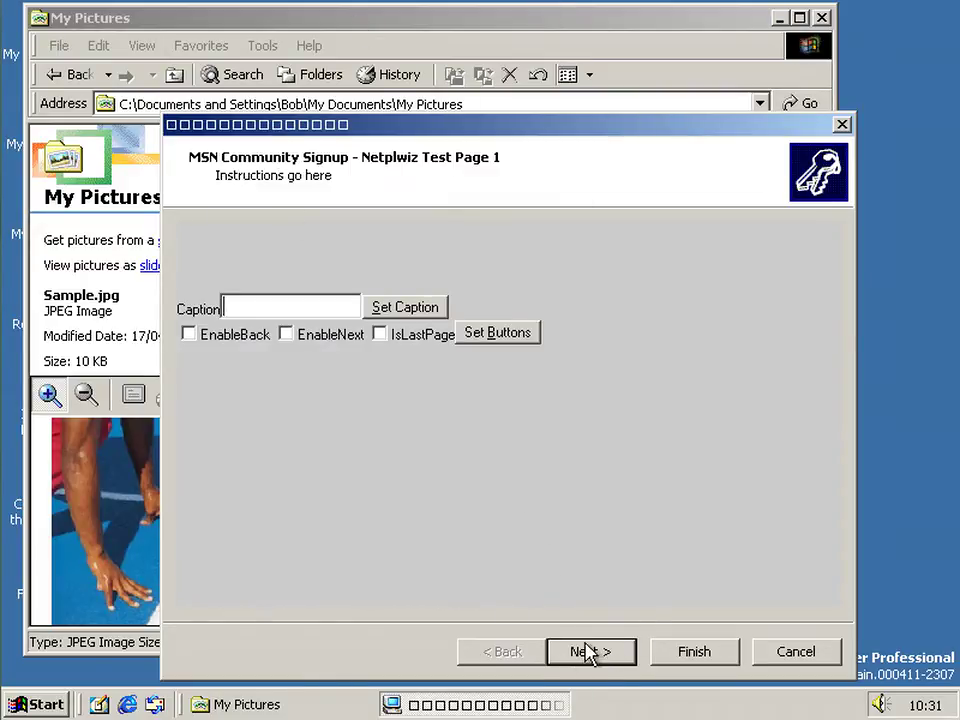
{"action": "left_click", "coordinate": [589, 651]}
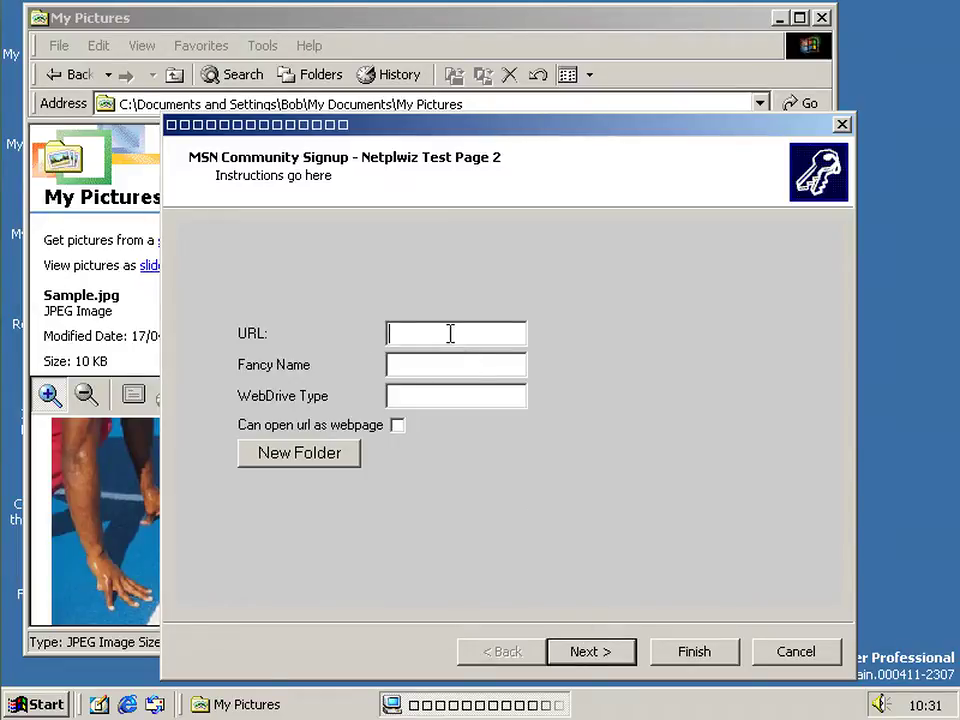
{"action": "type", "text": "http://192.1"}
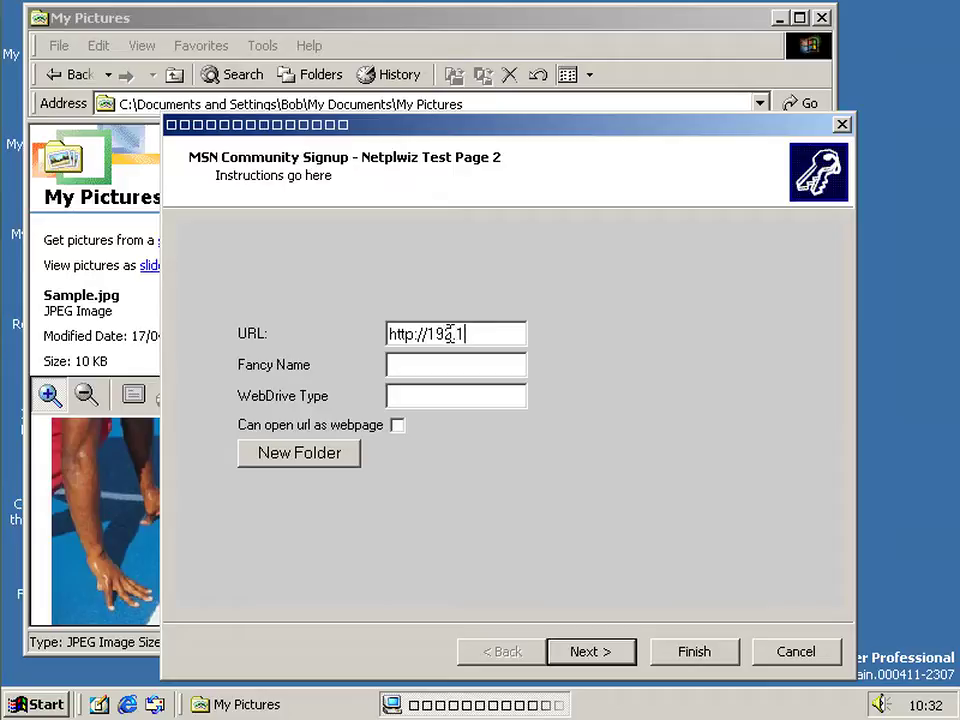
{"action": "type", "text": "68.56.101"}
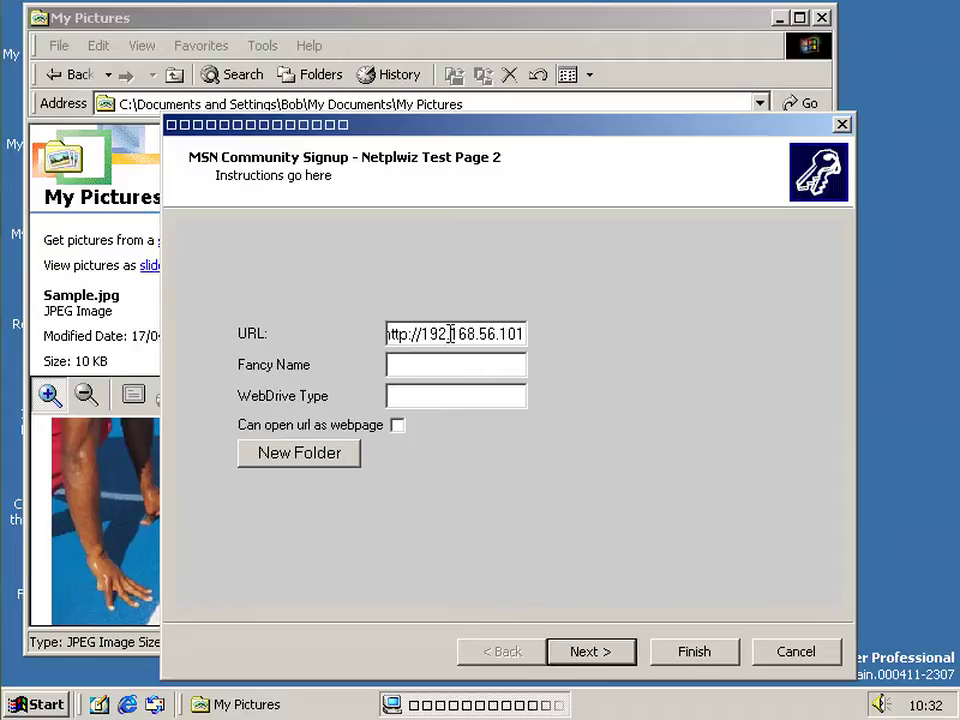
{"action": "type", "text": "/test"}
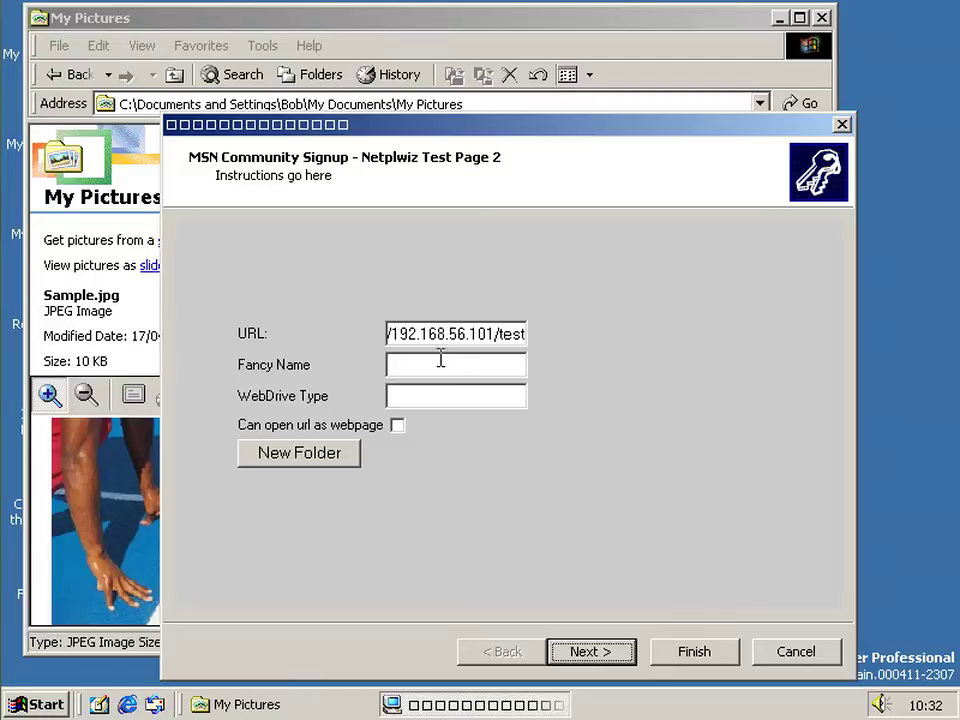
{"action": "left_click", "coordinate": [433, 368]}
{"action": "type", "text": "Test"}
{"action": "left_click", "coordinate": [433, 396]}
{"action": "type", "text": "WebDrive"}
{"action": "left_click", "coordinate": [397, 426]}
{"action": "left_click", "coordinate": [333, 466]}
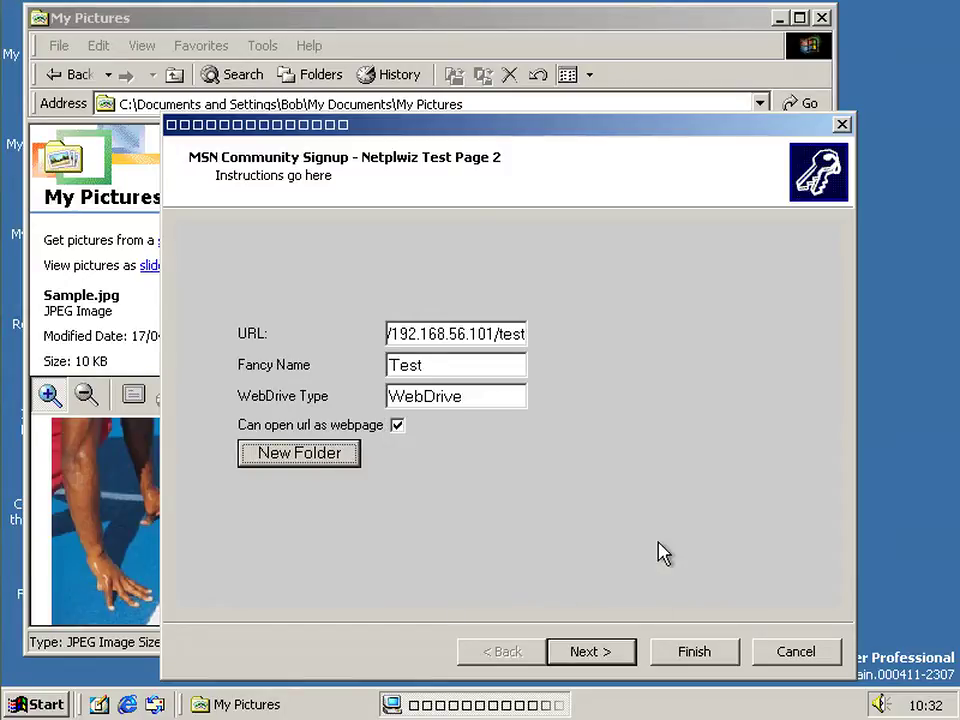
{"action": "left_click", "coordinate": [600, 652]}
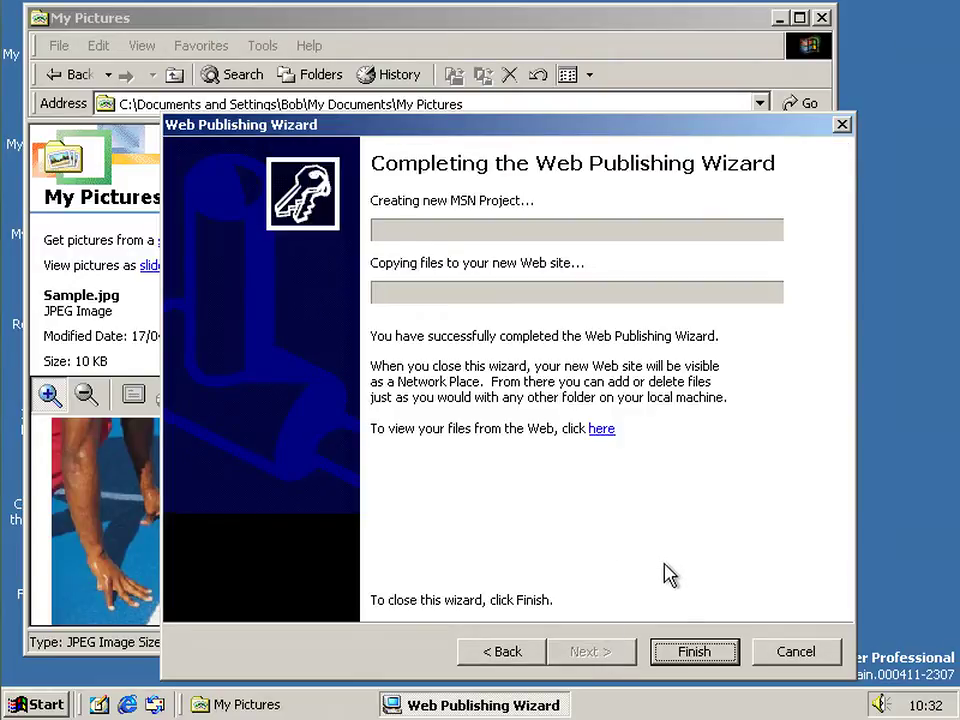
Finish the wizard, allow the Security Alert, and reposition the Web Folders window
{"action": "left_click", "coordinate": [677, 648]}
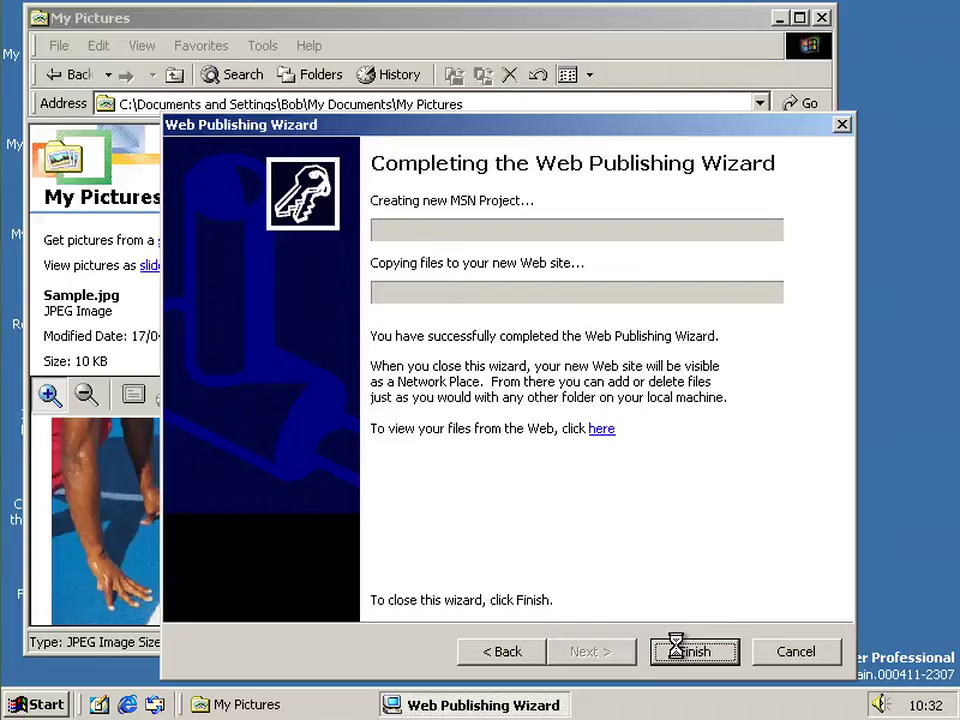
{"action": "left_click", "coordinate": [683, 652]}
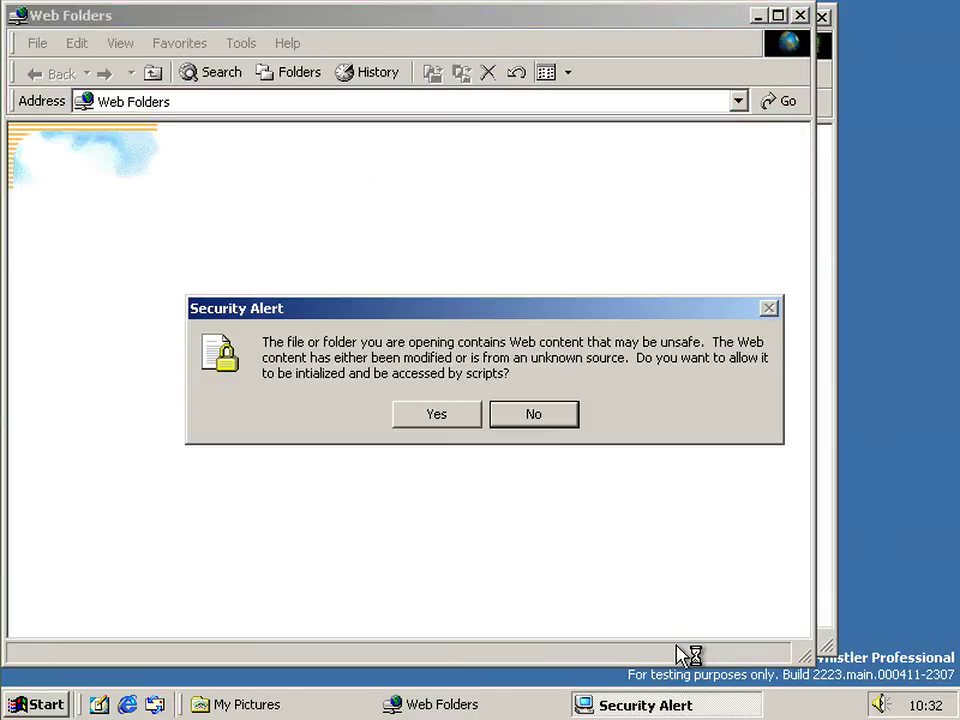
{"action": "left_click", "coordinate": [459, 418]}
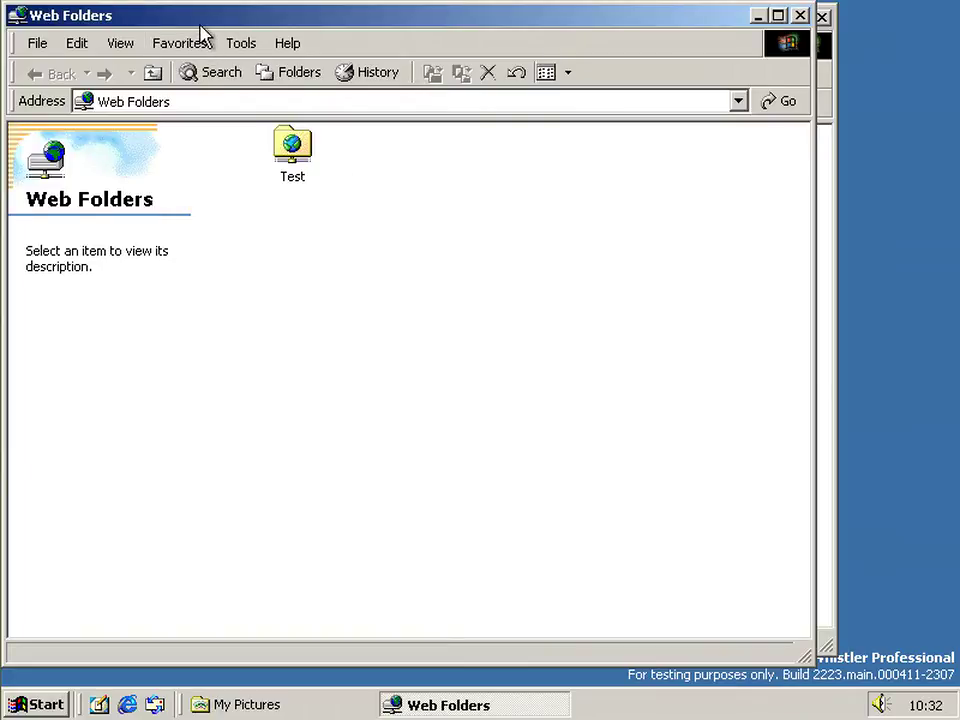
{"action": "left_click_drag", "start_coordinate": [201, 26], "coordinate": [366, 44]}
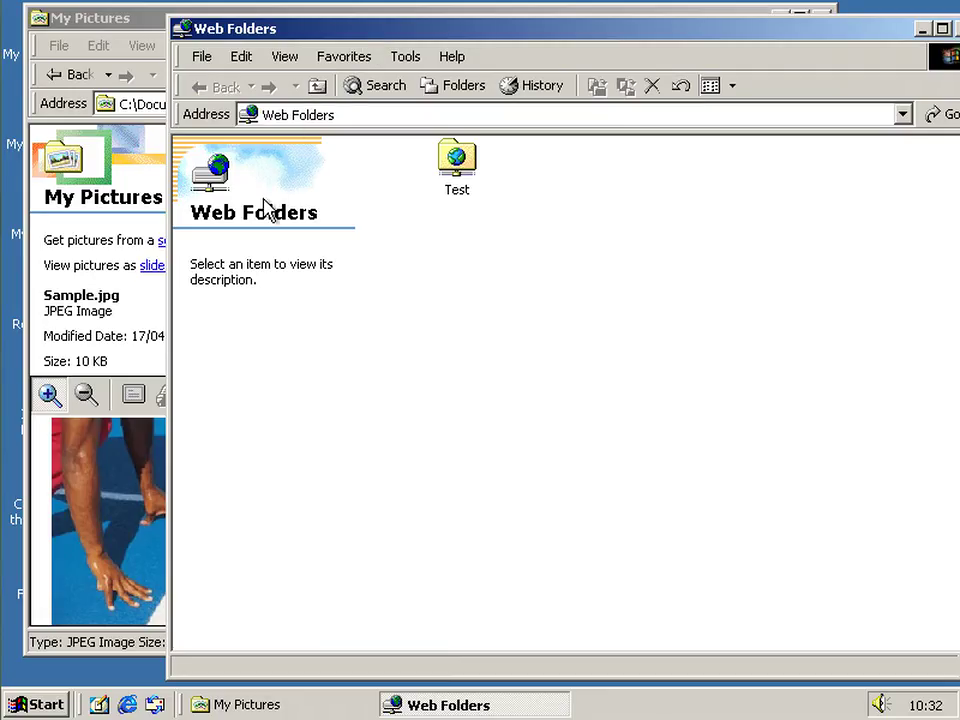
Open the empty Test web folder and move its window left
{"action": "left_click", "coordinate": [456, 184]}
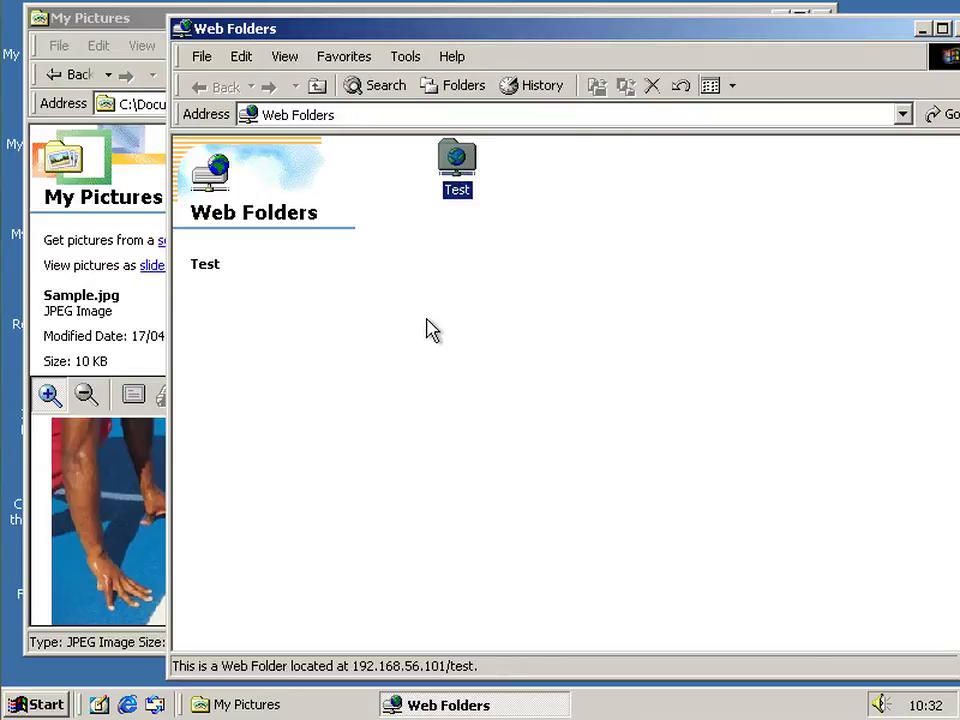
{"action": "left_click", "coordinate": [465, 186]}
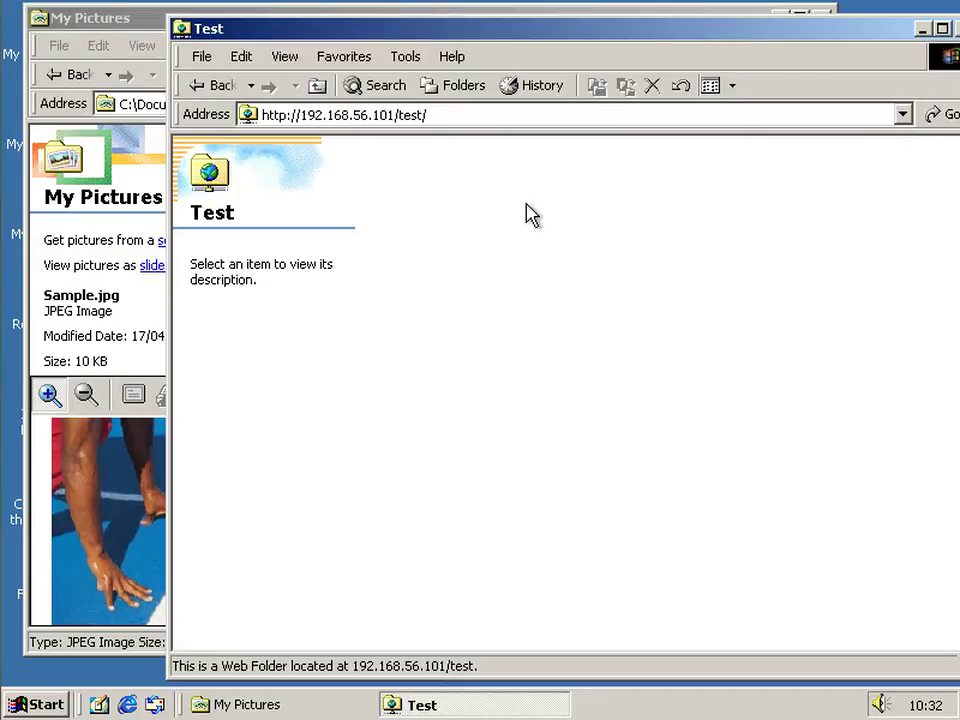
{"action": "right_click", "coordinate": [530, 213]}
{"action": "left_click", "coordinate": [484, 360]}
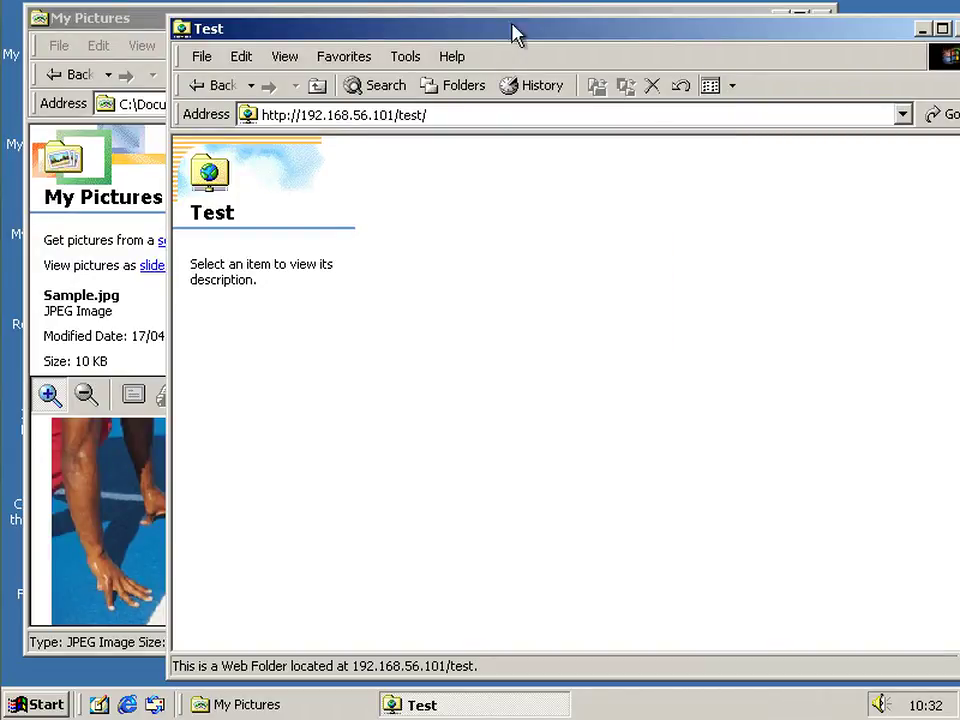
{"action": "left_click_drag", "start_coordinate": [512, 28], "coordinate": [446, 27]}
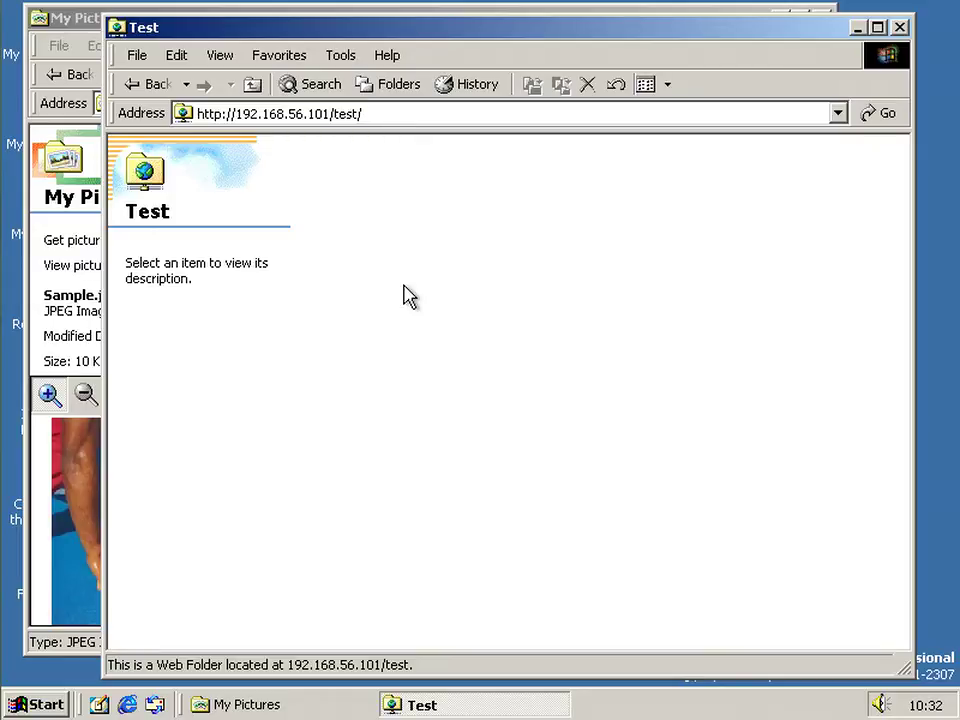
{"action": "left_click", "coordinate": [388, 118]}
{"action": "left_click", "coordinate": [405, 112]}
{"action": "type", "text": "M"}
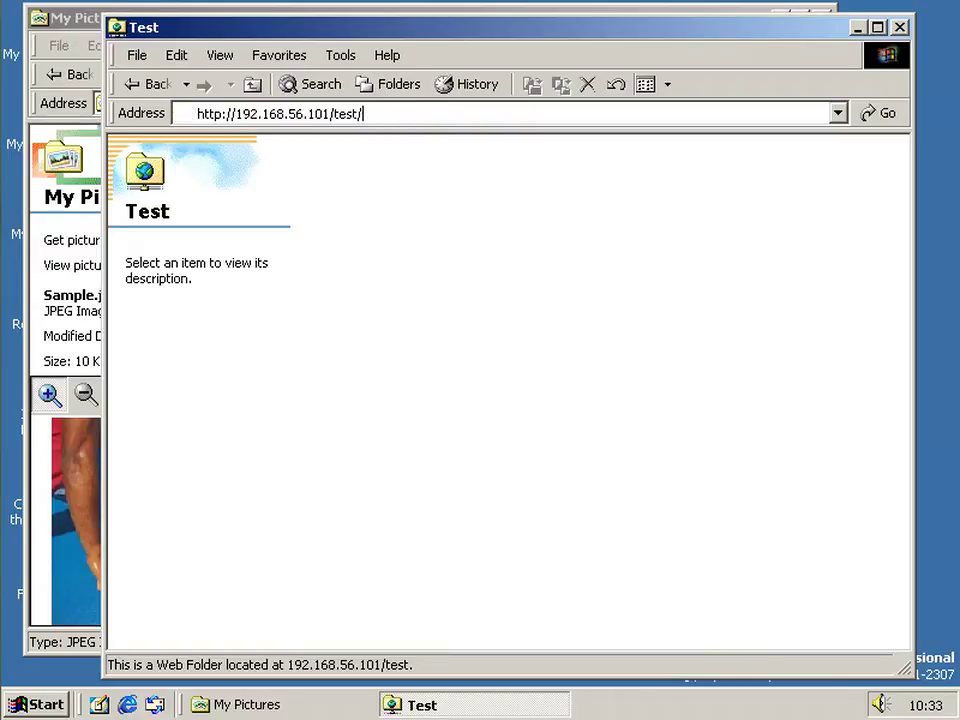
{"action": "type", "text": "ample.jpg"}
{"action": "key", "text": "Return"}
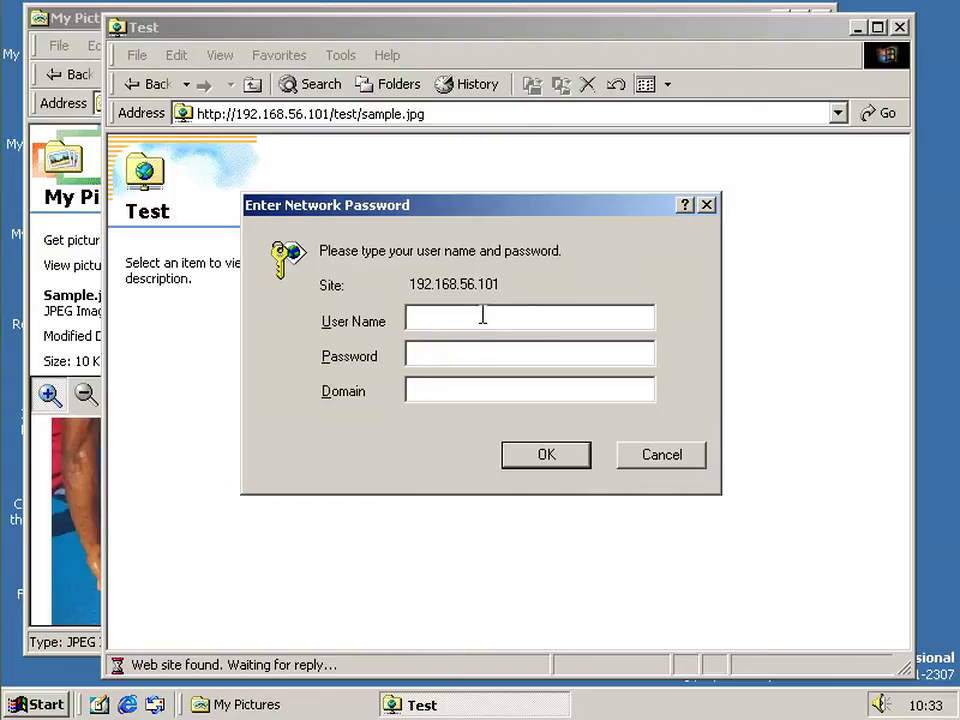
Submit the network sign-in credentials, getting a 404 error, and select the file name in the address
{"action": "type", "text": "Bo****228"}
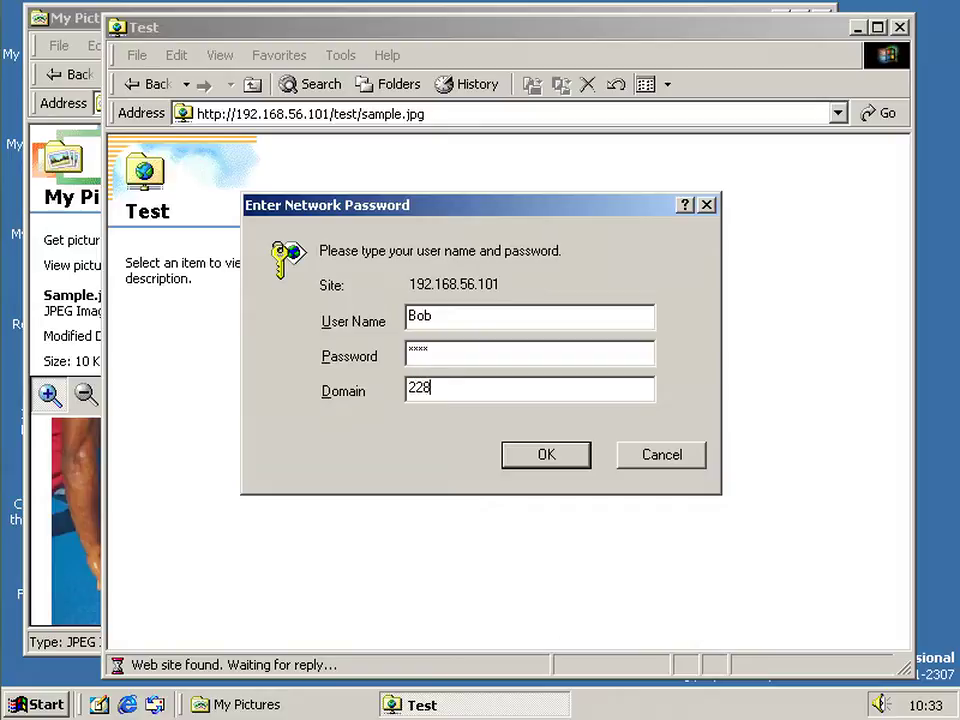
{"action": "type", "text": "7Virt"}
{"action": "key", "text": "Return"}
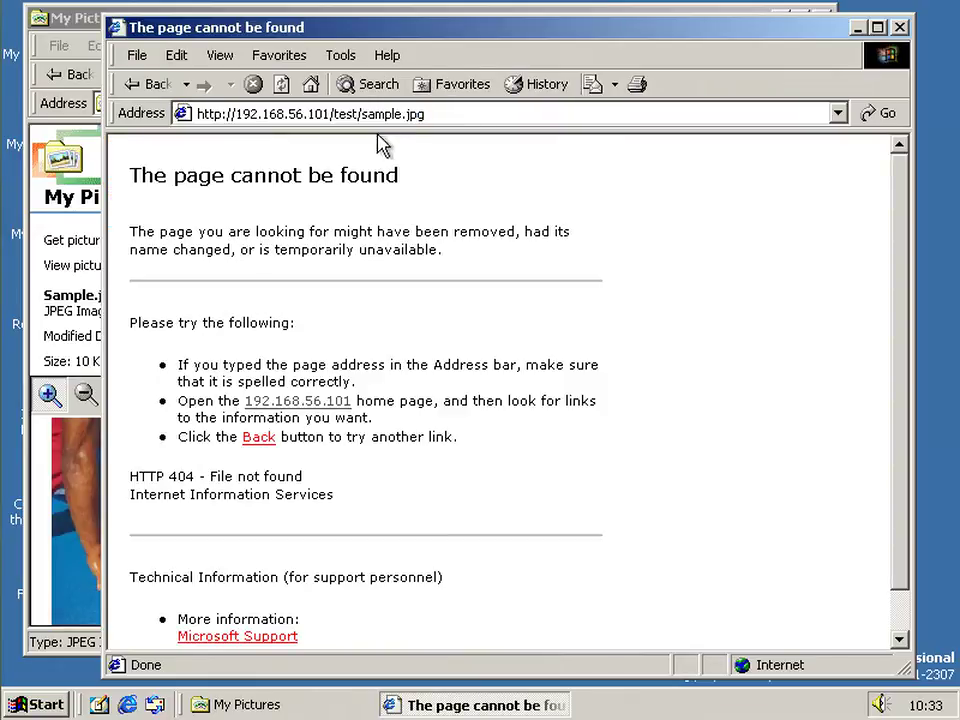
{"action": "left_click", "coordinate": [365, 114]}
{"action": "left_click_drag", "start_coordinate": [360, 114], "coordinate": [549, 118]}
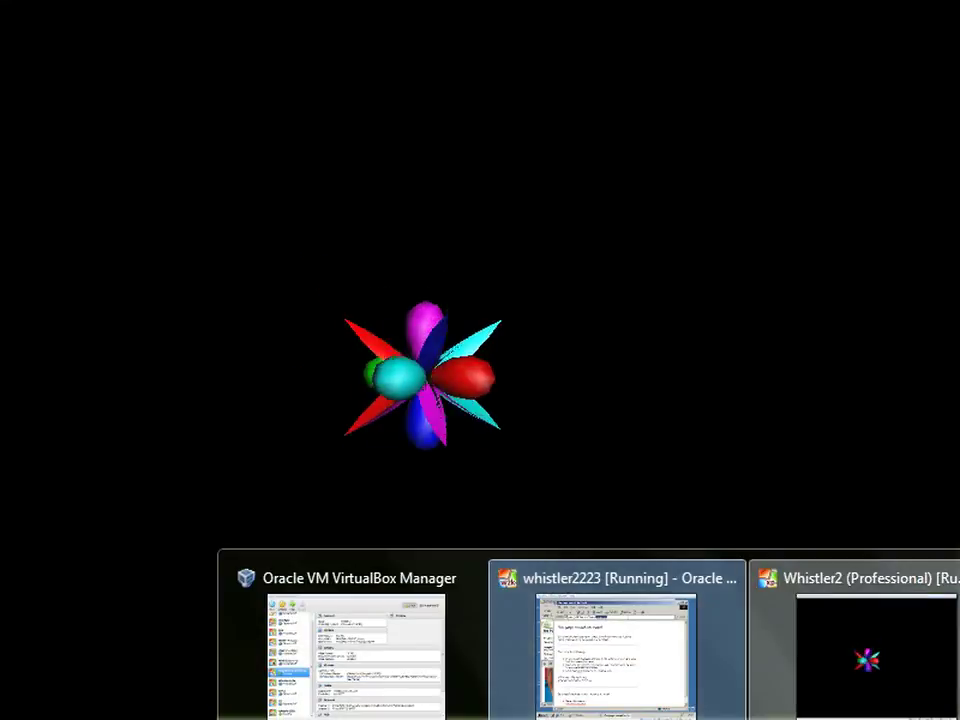
On the build 2287 VM, browse from bits up to C:\Inetpub\wwwroot\test and confirm it's empty
{"action": "left_click", "coordinate": [870, 650]}
{"action": "mouse_move", "coordinate": [441, 276]}
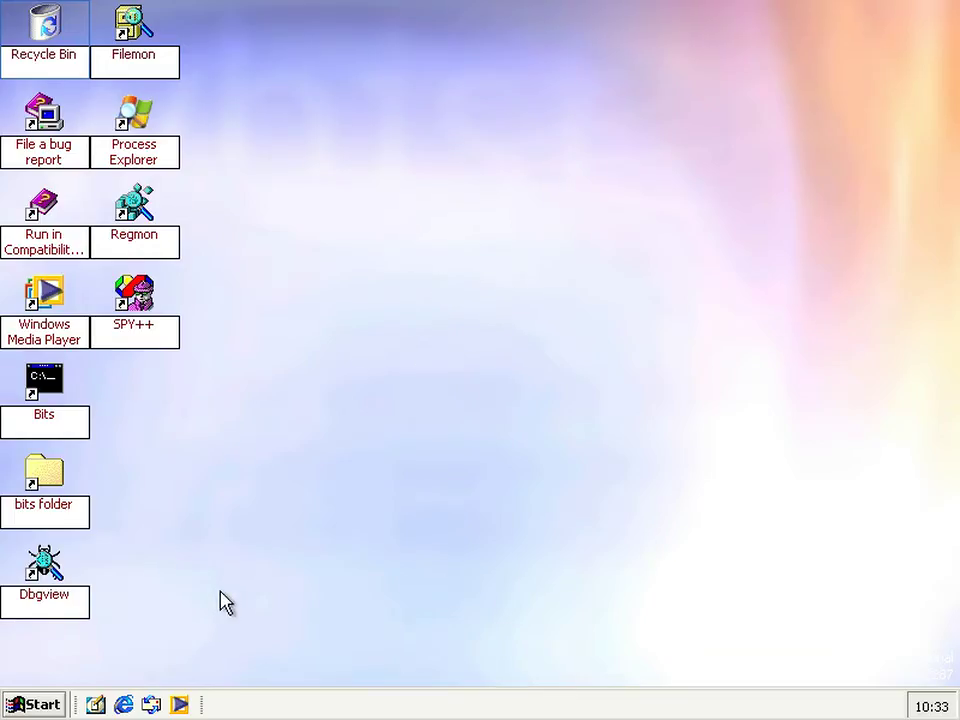
{"action": "left_click", "coordinate": [58, 499]}
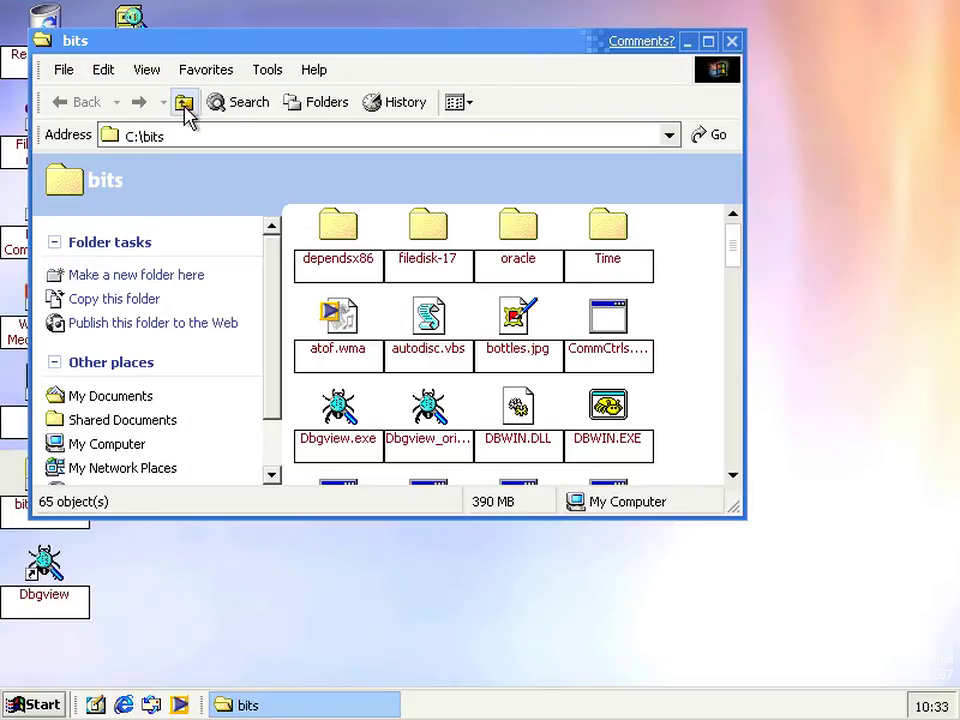
{"action": "left_click", "coordinate": [184, 102]}
{"action": "double_click", "coordinate": [486, 190]}
{"action": "double_click", "coordinate": [614, 230]}
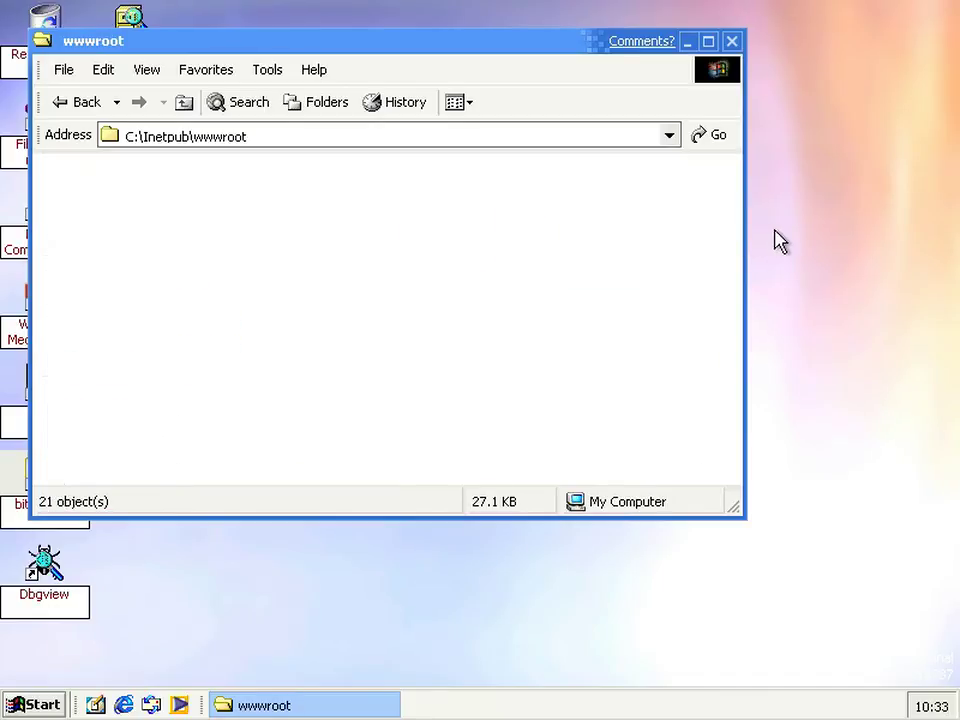
{"action": "double_click", "coordinate": [692, 366]}
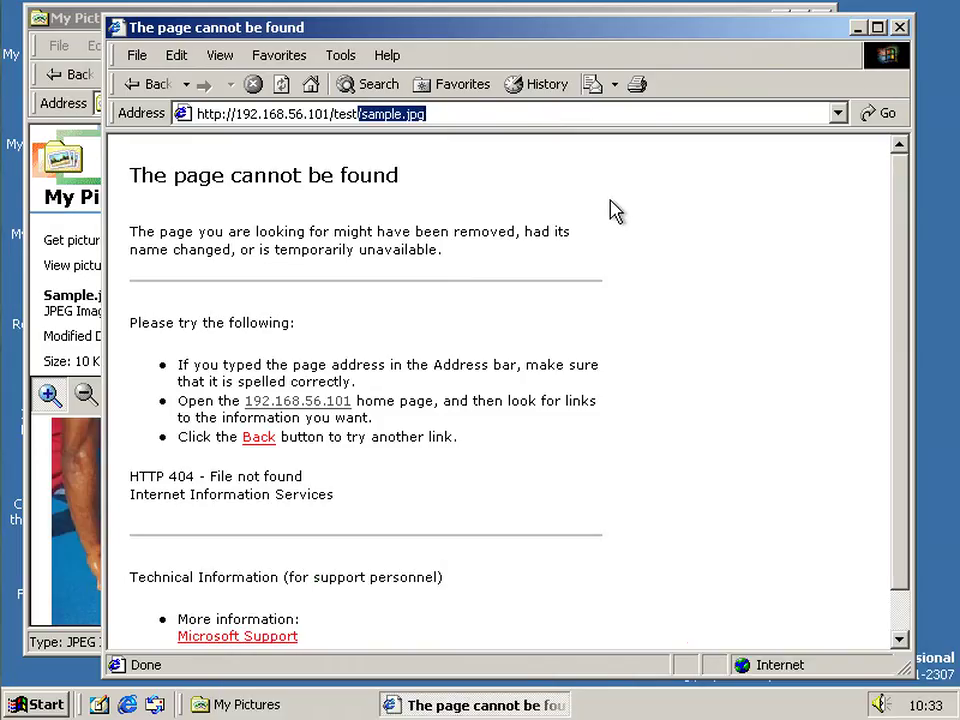
Close the browser showing the 404 error page
{"action": "left_click_drag", "start_coordinate": [579, 34], "coordinate": [542, 26]}
{"action": "left_click", "coordinate": [528, 104]}
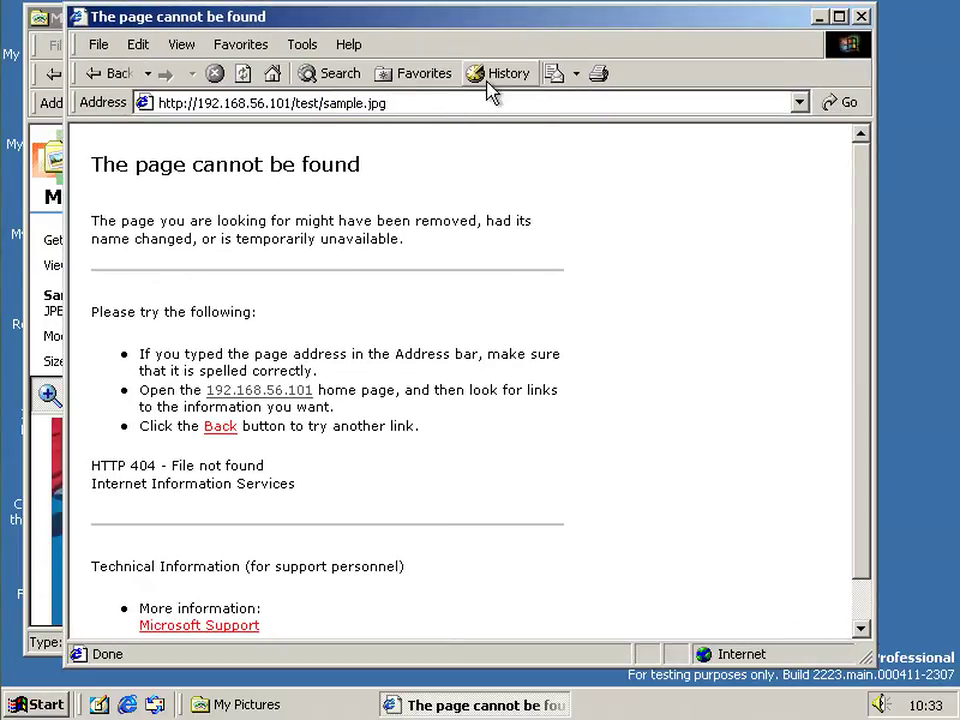
{"action": "left_click", "coordinate": [862, 22]}
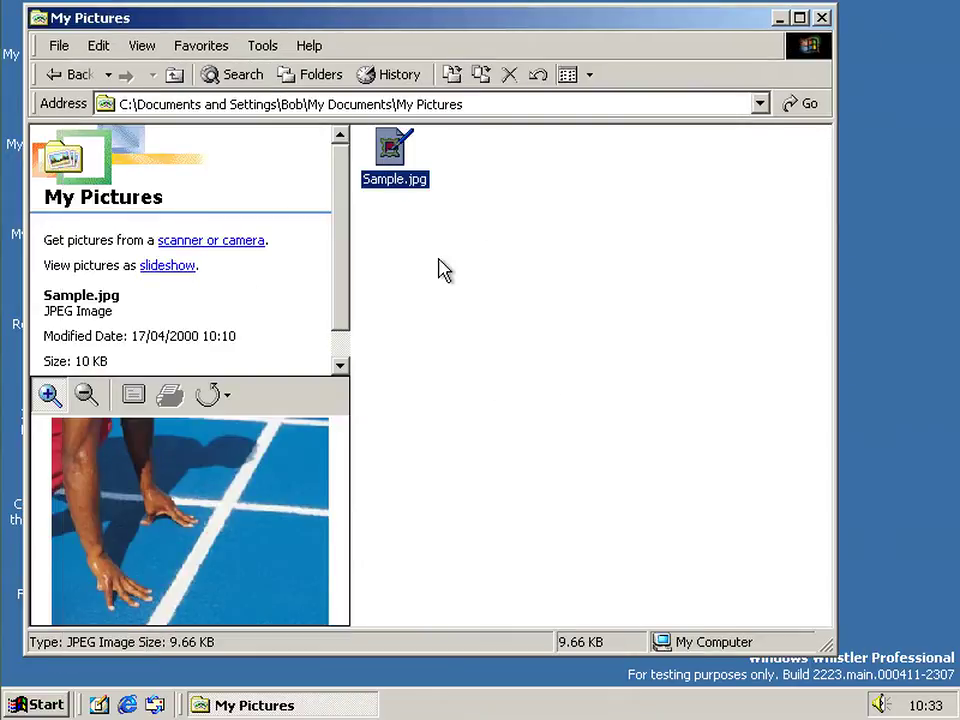
{"action": "right_click", "coordinate": [398, 146]}
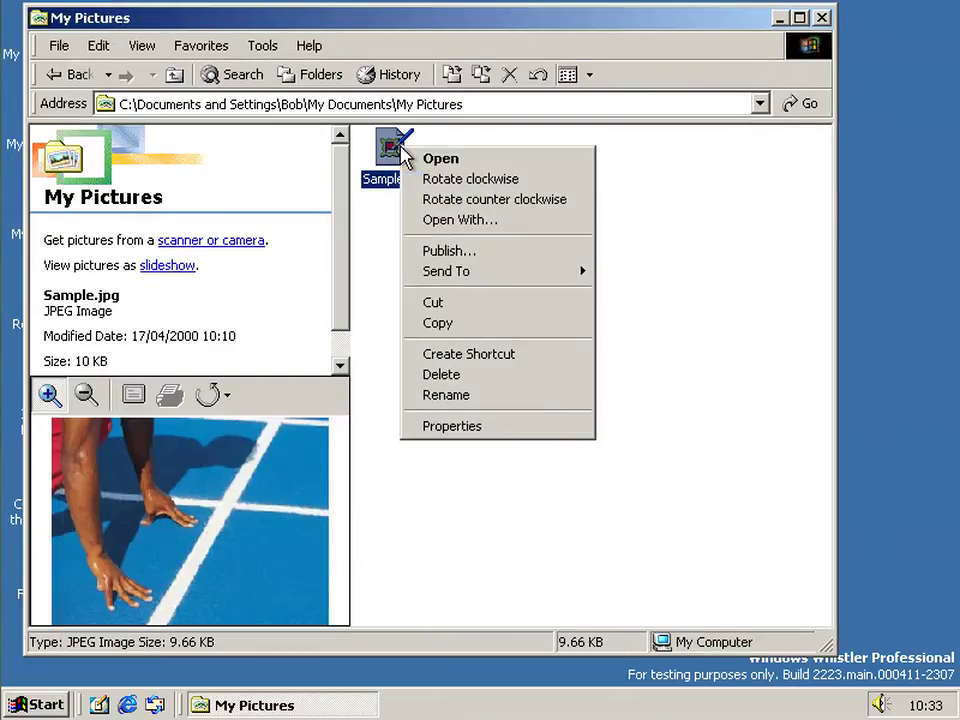
{"action": "left_click", "coordinate": [435, 254]}
{"action": "left_click", "coordinate": [219, 294]}
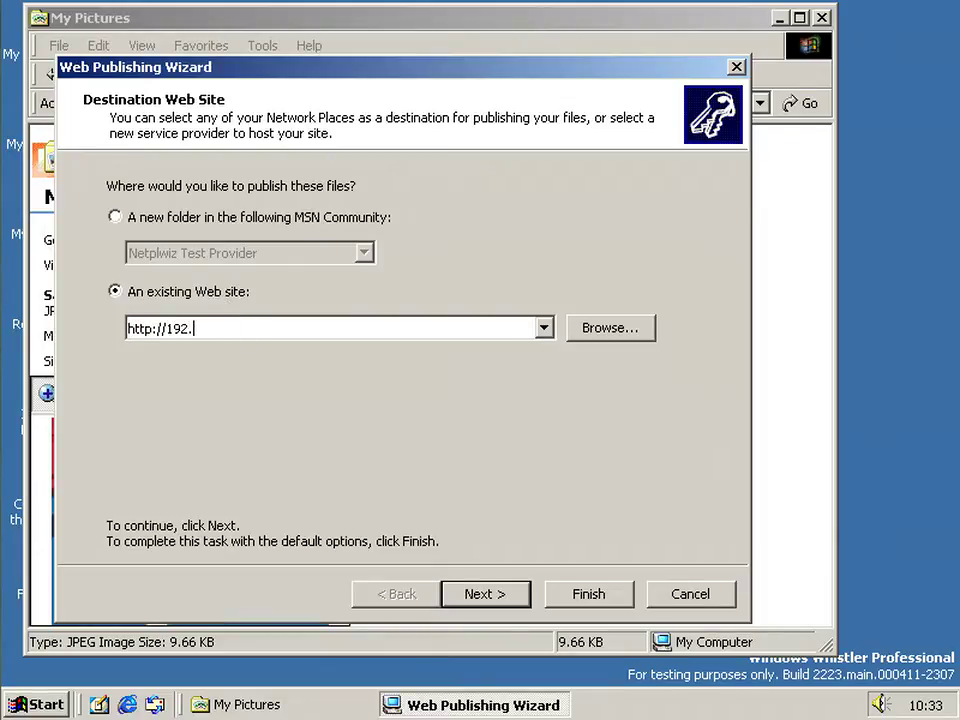
{"action": "type", "text": "http://192.168.56.101/test"}
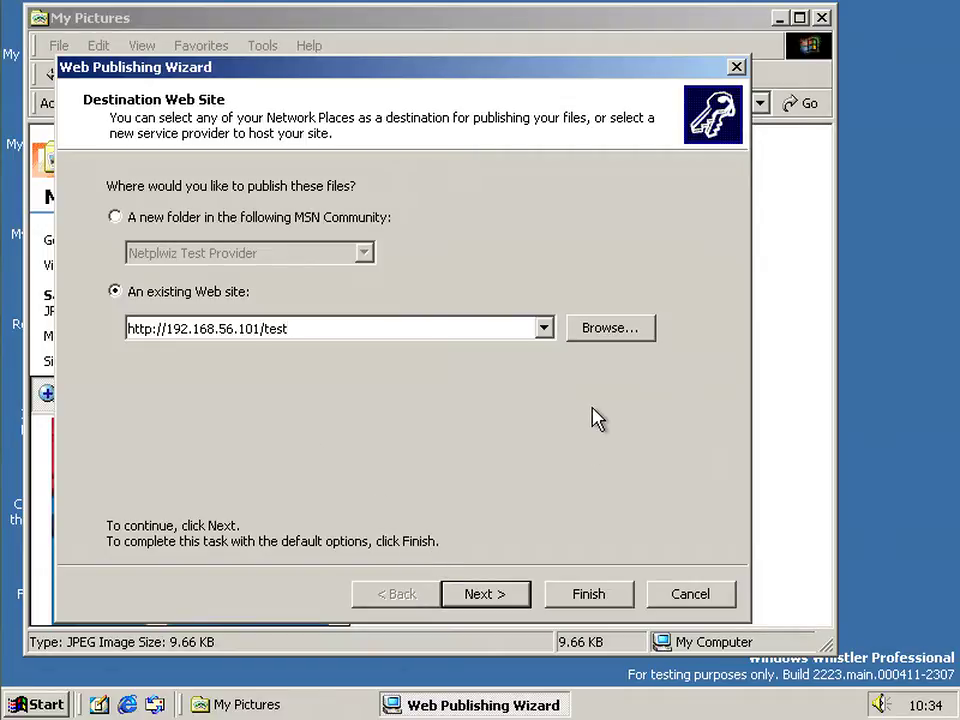
{"action": "left_click", "coordinate": [513, 597]}
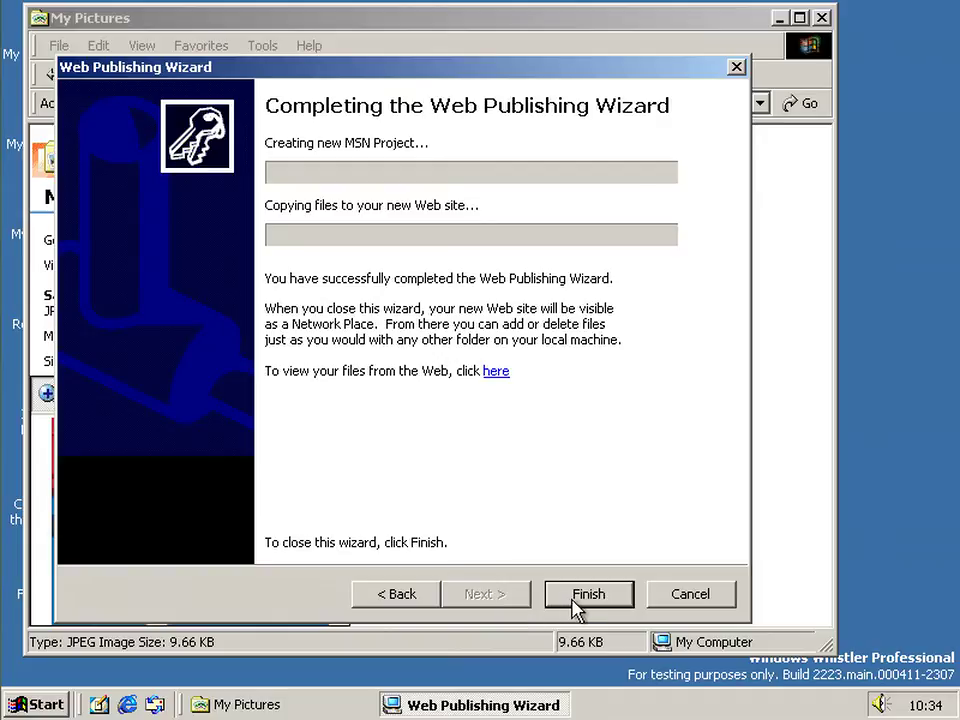
{"action": "left_click", "coordinate": [580, 595]}
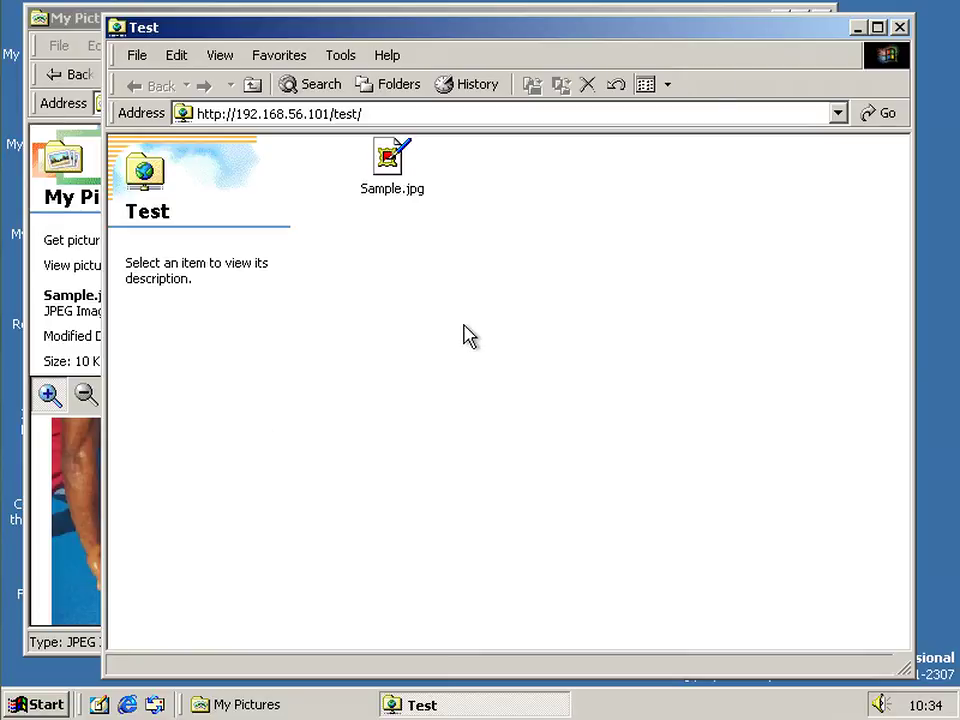
Select Sample.jpg in the Test web folder, minimize My Pictures, and nudge the Test window up-left
{"action": "left_click", "coordinate": [402, 172]}
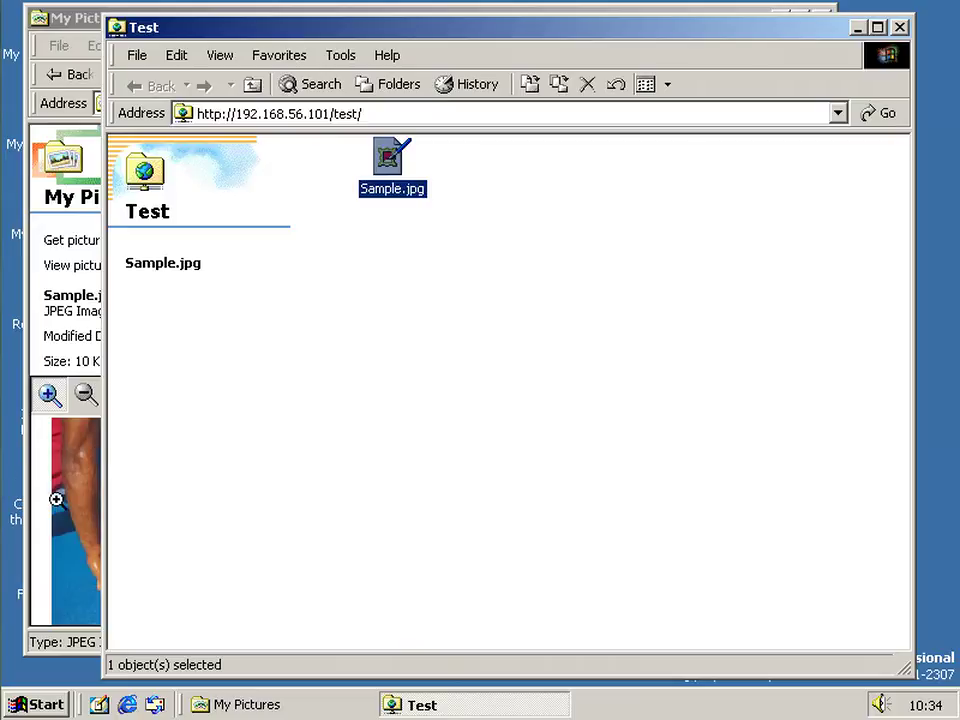
{"action": "left_click", "coordinate": [43, 533]}
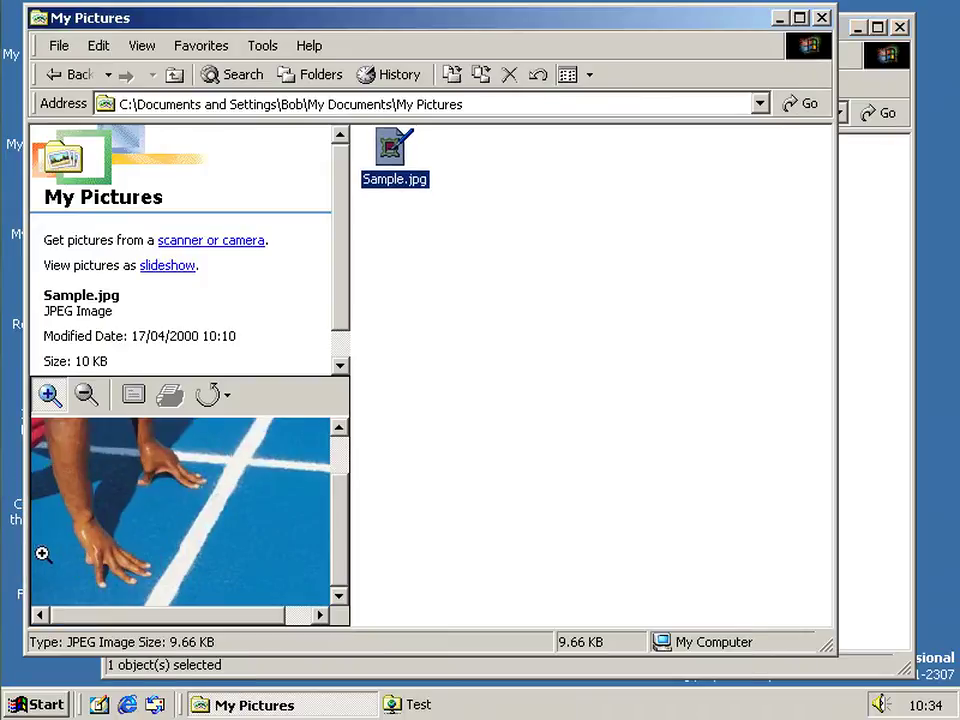
{"action": "left_click", "coordinate": [781, 18]}
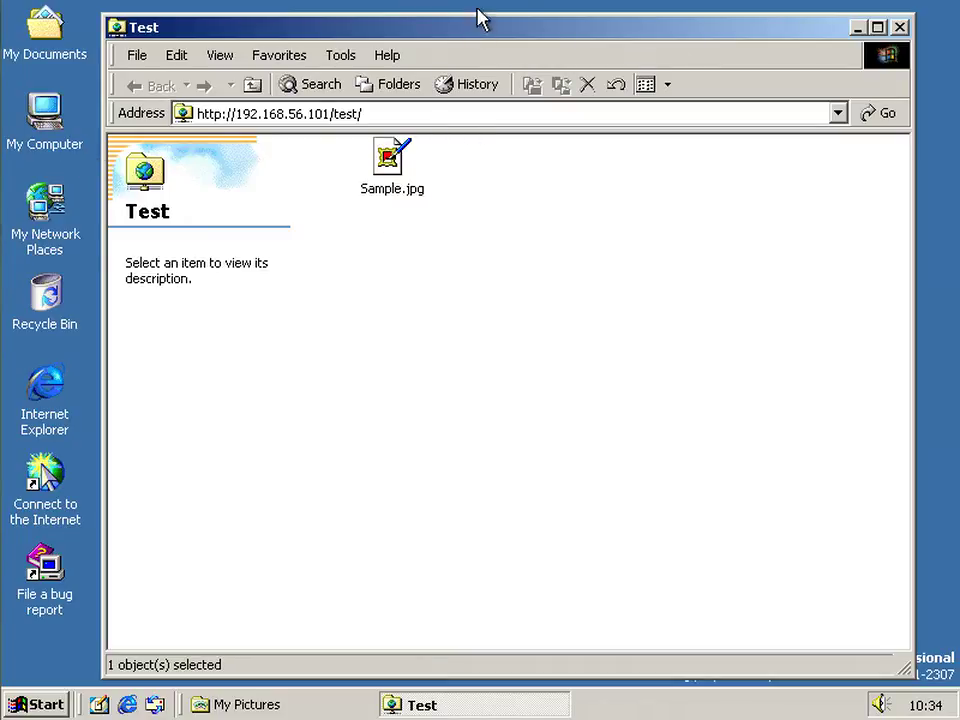
{"action": "left_click_drag", "start_coordinate": [480, 42], "coordinate": [469, 34]}
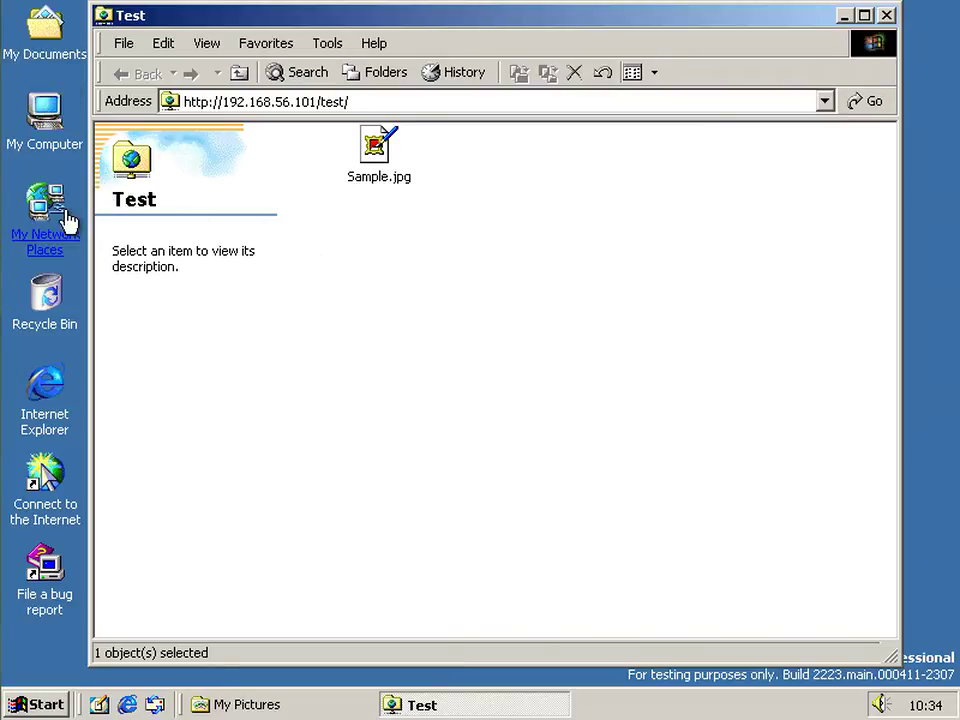
Open Sample.jpg from the Test place in My Network Places, cancelling the password prompt
{"action": "left_click", "coordinate": [50, 182]}
{"action": "double_click", "coordinate": [50, 188]}
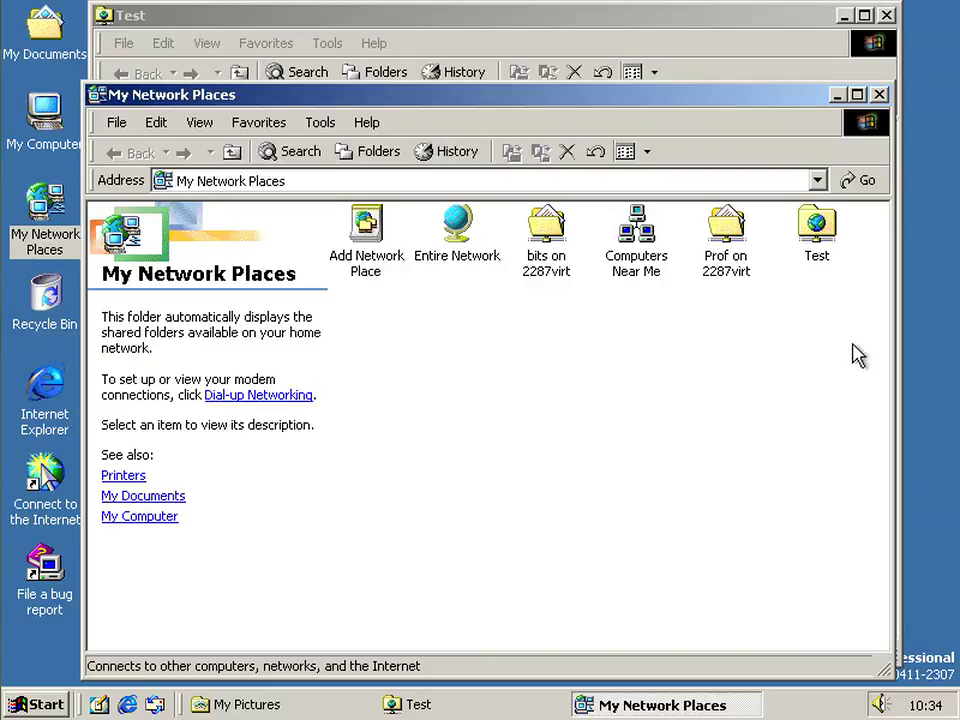
{"action": "double_click", "coordinate": [830, 238]}
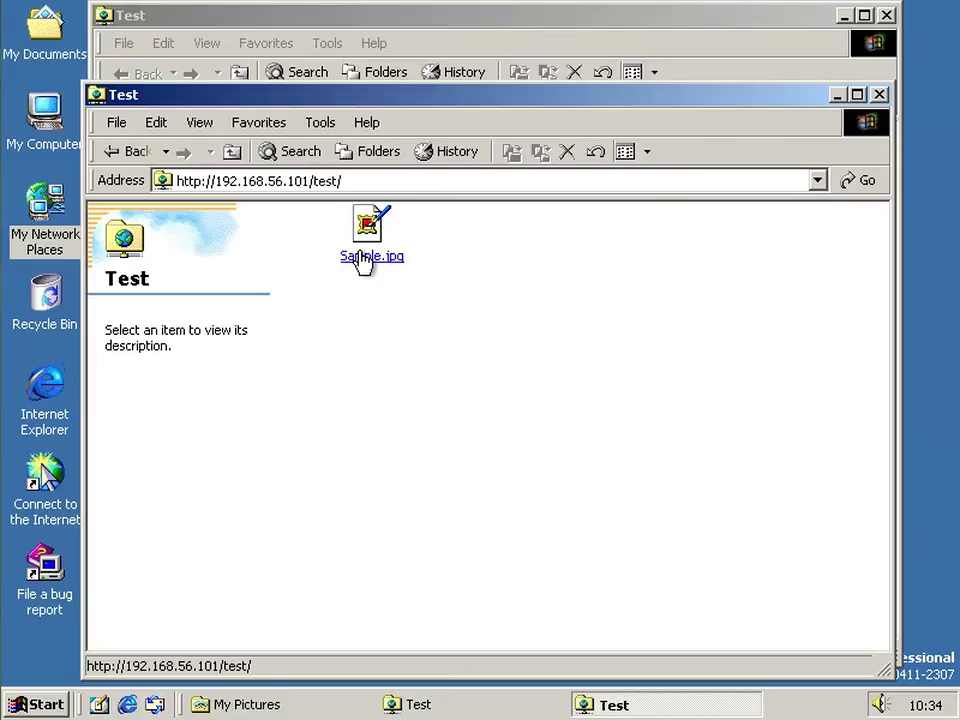
{"action": "double_click", "coordinate": [366, 257]}
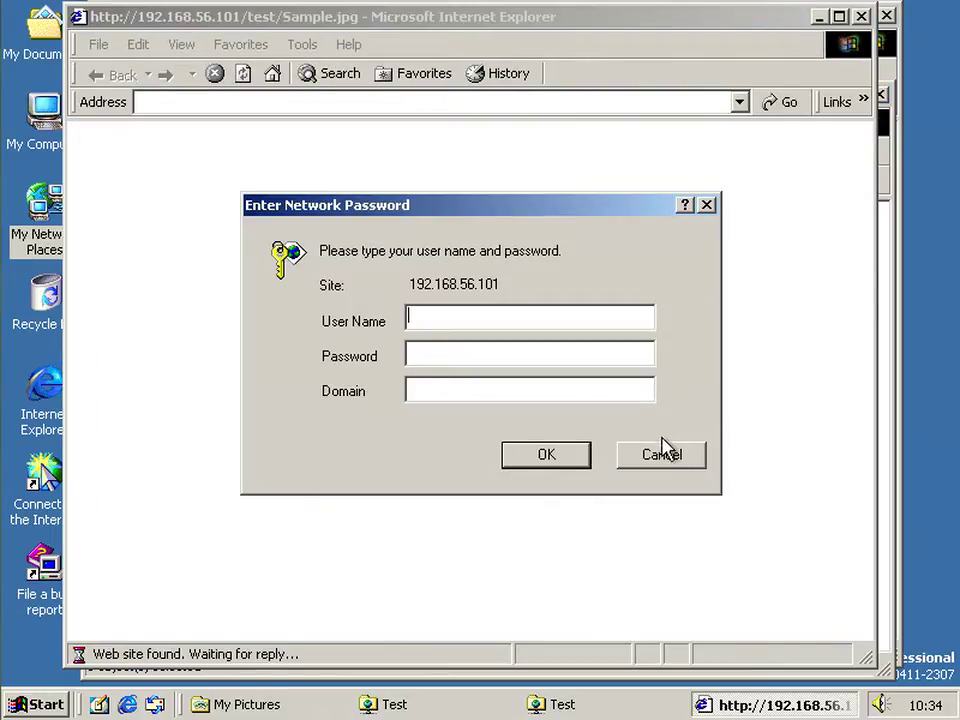
{"action": "left_click", "coordinate": [664, 453]}
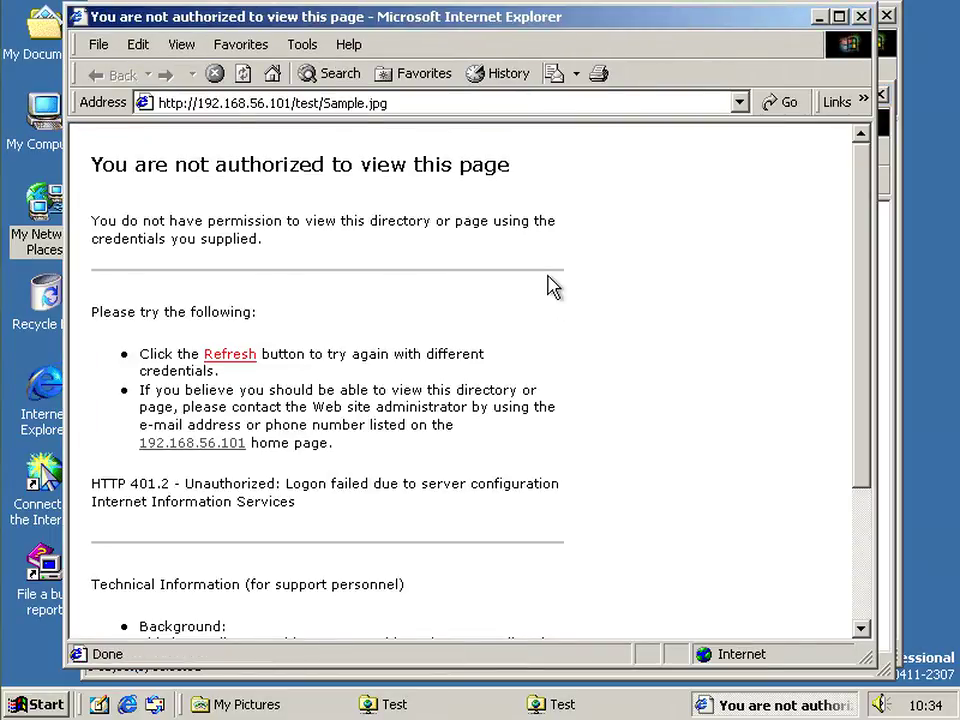
Reload the image address, sign in with the user name and password, view Sample.jpg, then close the browser
{"action": "left_click", "coordinate": [384, 105]}
{"action": "key", "text": "Return"}
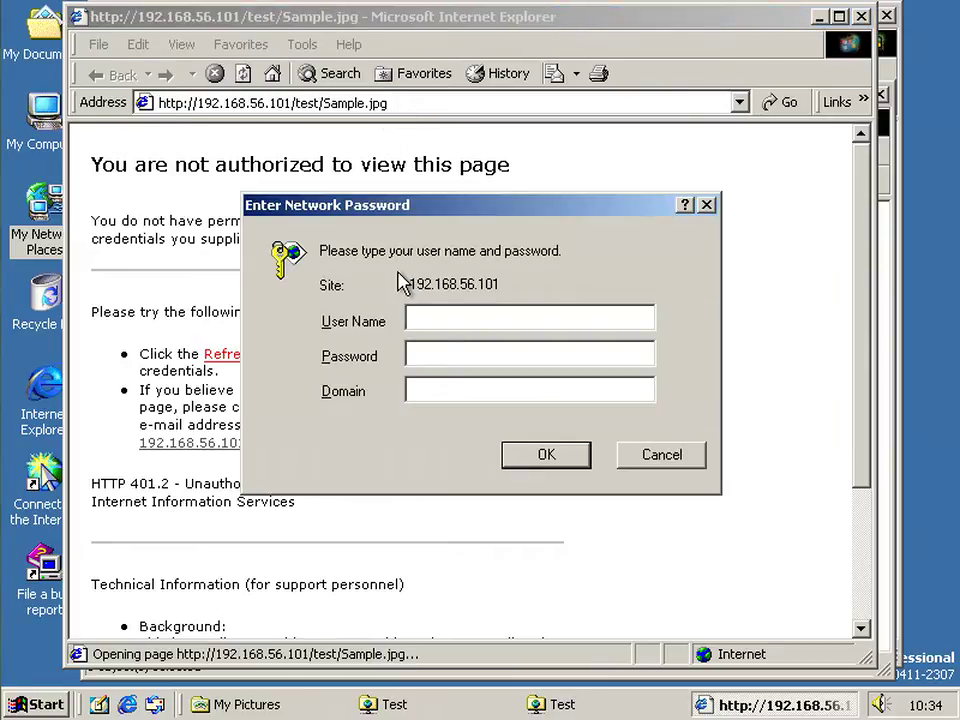
{"action": "type", "text": "Bob"}
{"action": "key", "text": "Tab"}
{"action": "type", "text": "****"}
{"action": "key", "text": "Return"}
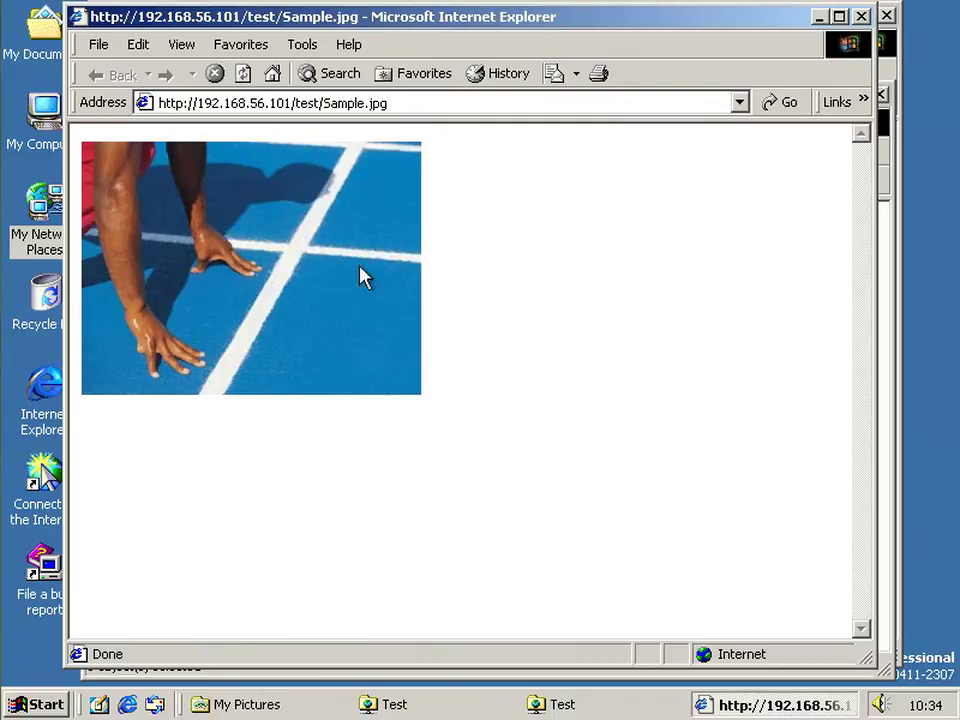
{"action": "left_click", "coordinate": [861, 16]}
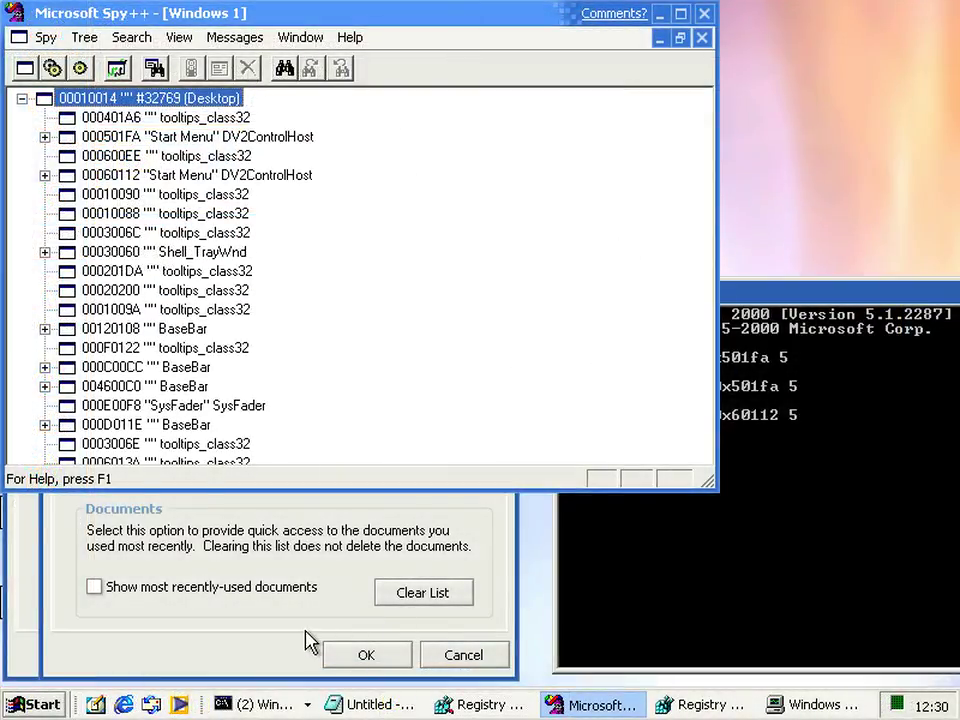
Select the two Start Menu window entries in the Spy++ window tree
{"action": "left_click", "coordinate": [310, 640]}
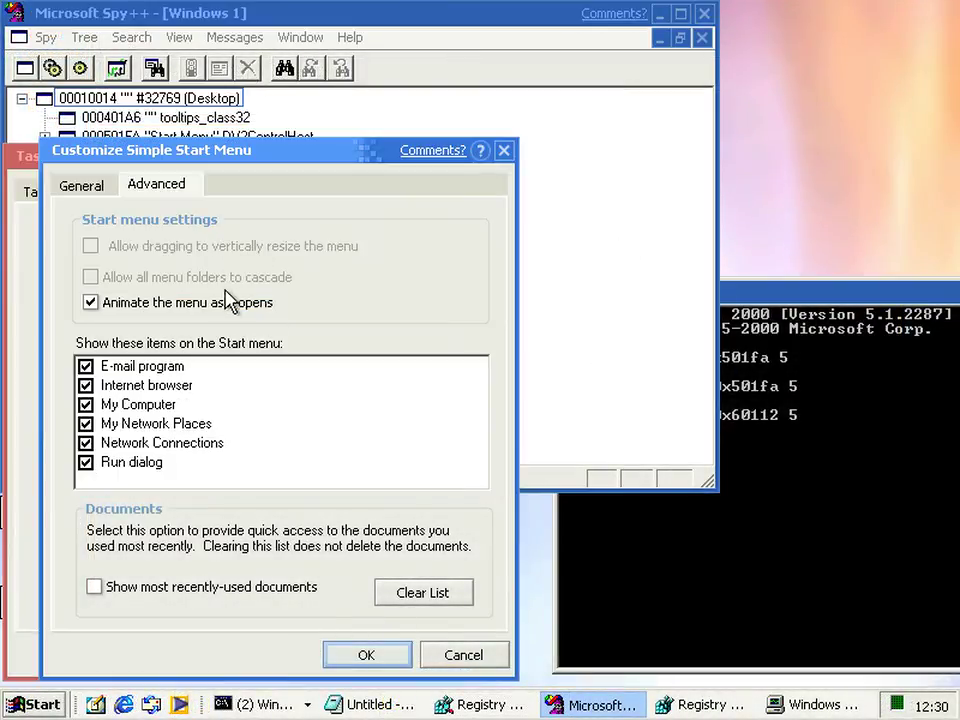
{"action": "left_click", "coordinate": [556, 253]}
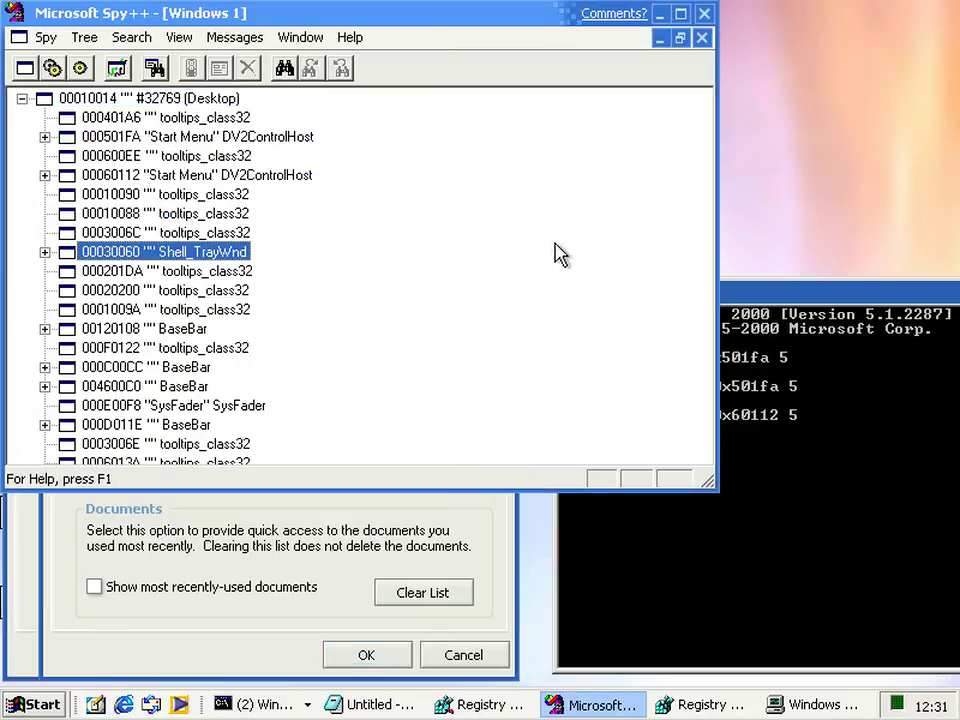
{"action": "left_click", "coordinate": [288, 137]}
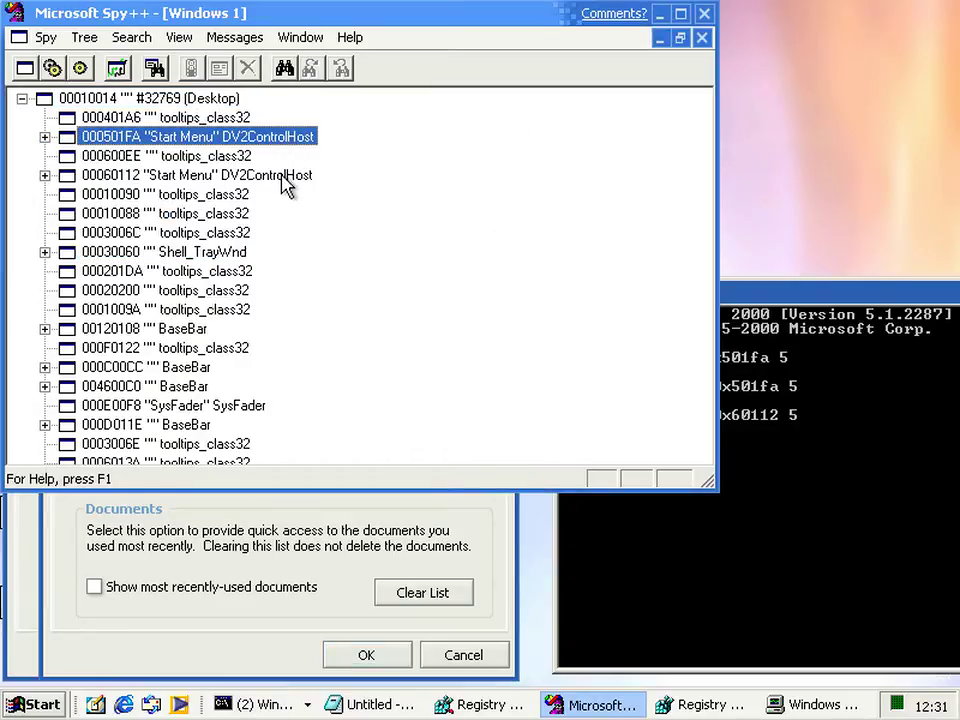
{"action": "left_click", "coordinate": [283, 177]}
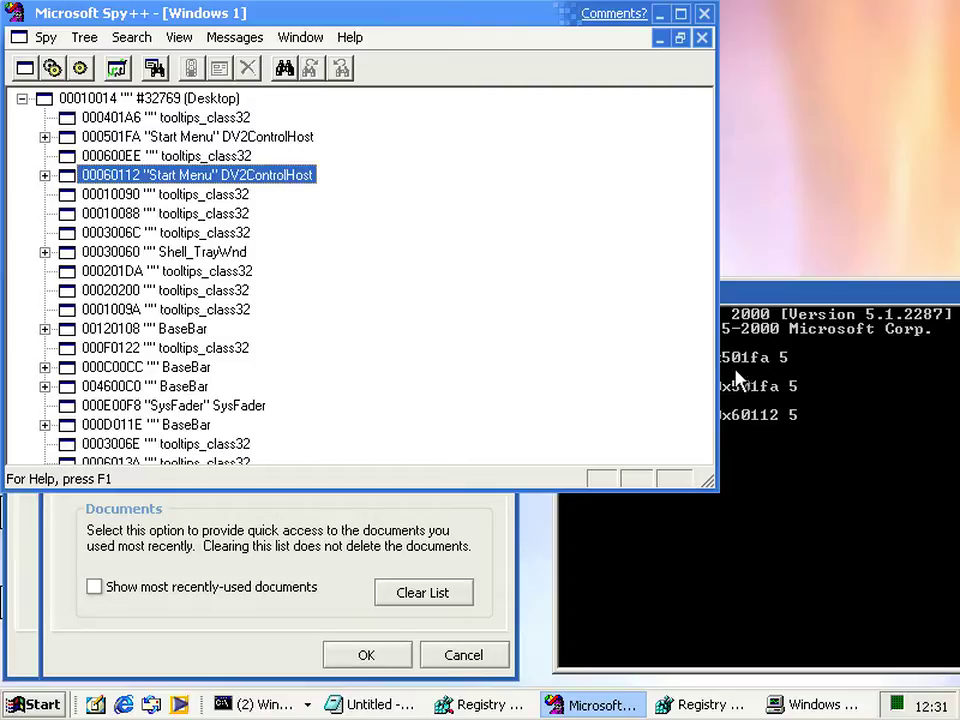
Rerun showwnd 0x501fa 5 and showwnd 0x60112 5 in Bits, then bring Spy++ forward
{"action": "left_click", "coordinate": [778, 437]}
{"action": "key", "text": "Up"}
{"action": "key", "text": "Up"}
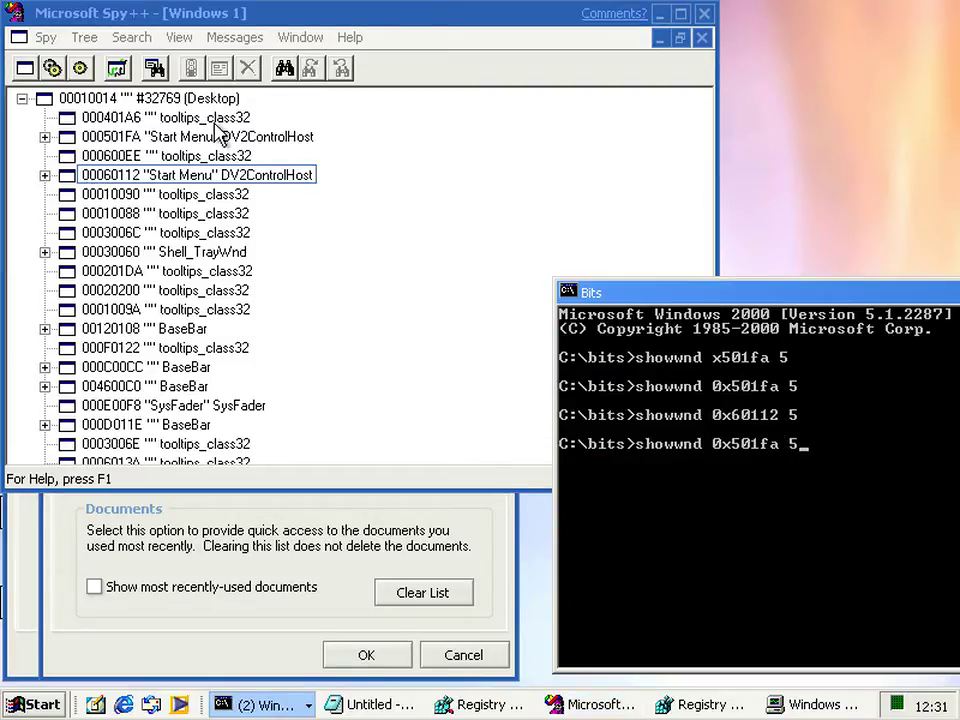
{"action": "key", "text": "Return"}
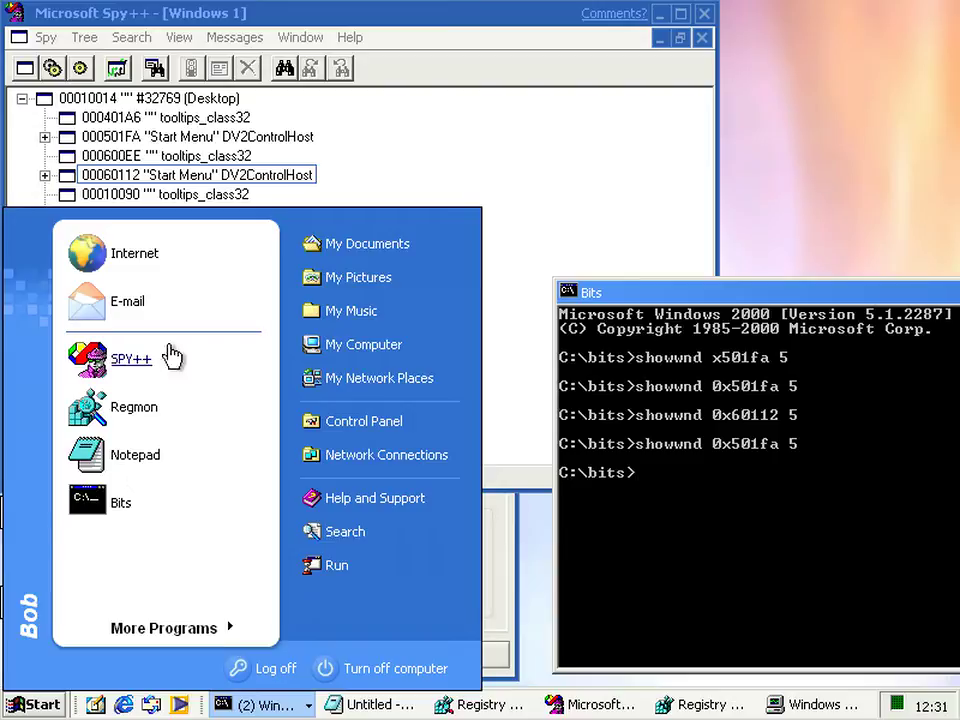
{"action": "key", "text": "Up"}
{"action": "key", "text": "Up"}
{"action": "key", "text": "Up"}
{"action": "key", "text": "Up"}
{"action": "key", "text": "Down"}
{"action": "key", "text": "Down"}
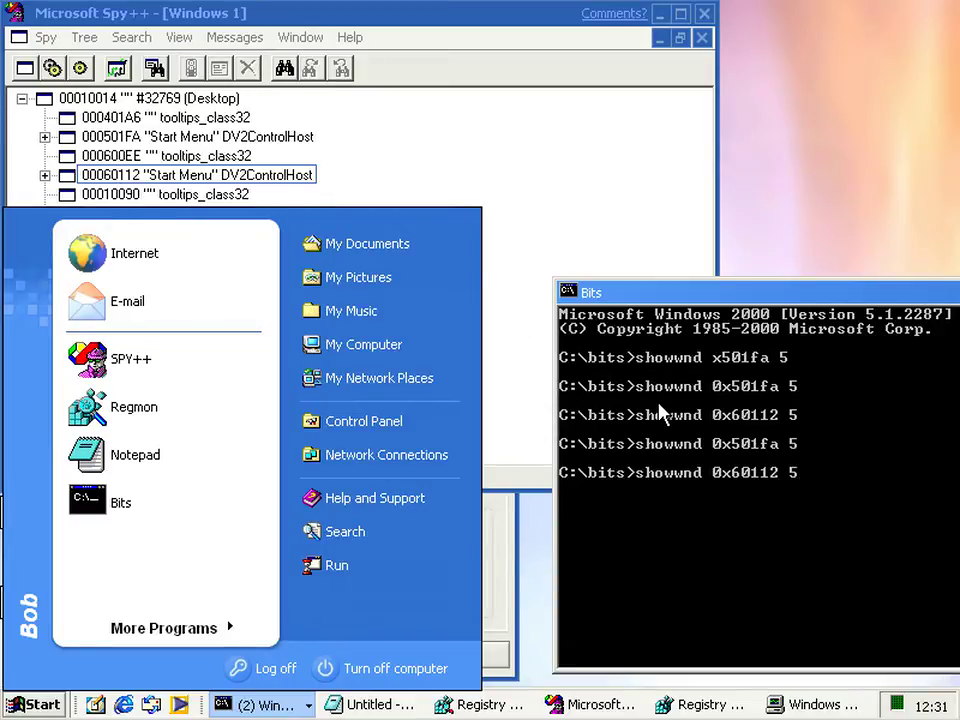
{"action": "key", "text": "Return"}
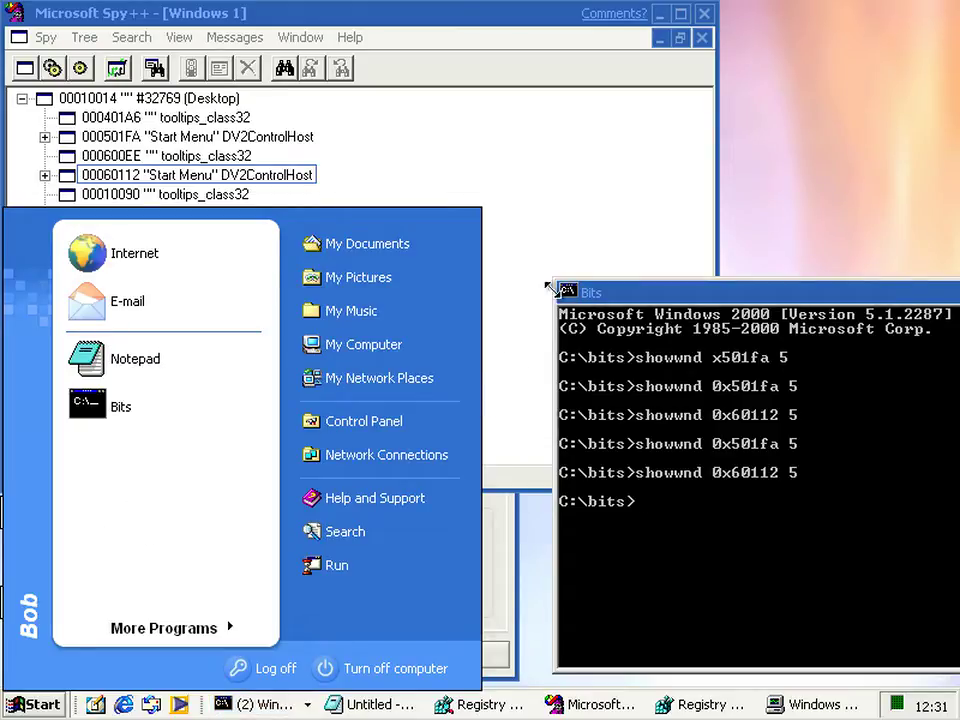
{"action": "left_click", "coordinate": [526, 280]}
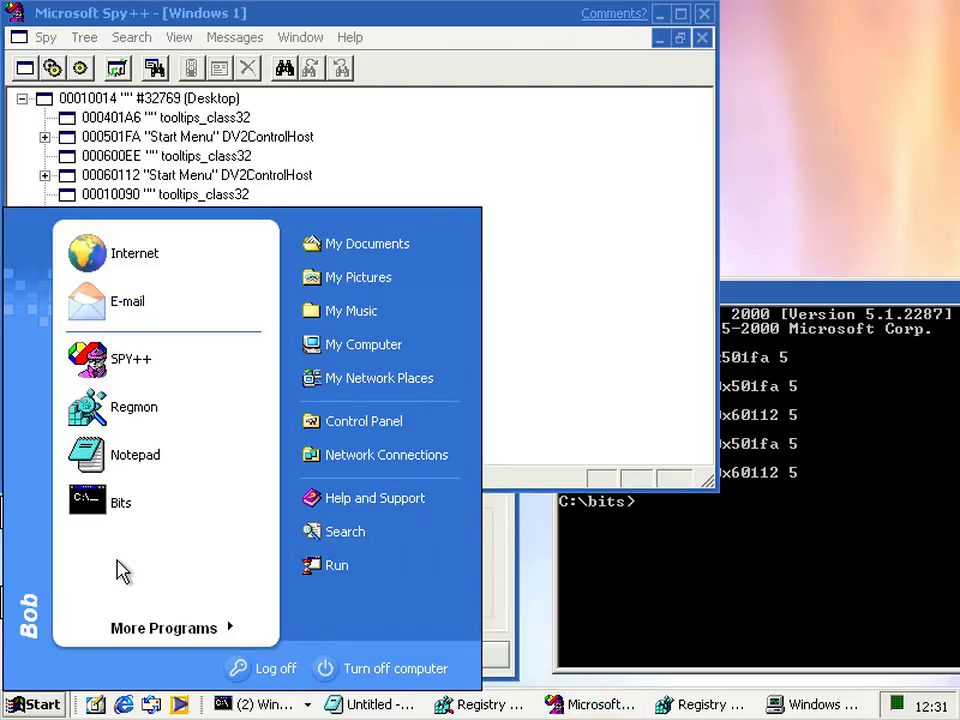
{"action": "left_click", "coordinate": [560, 399]}
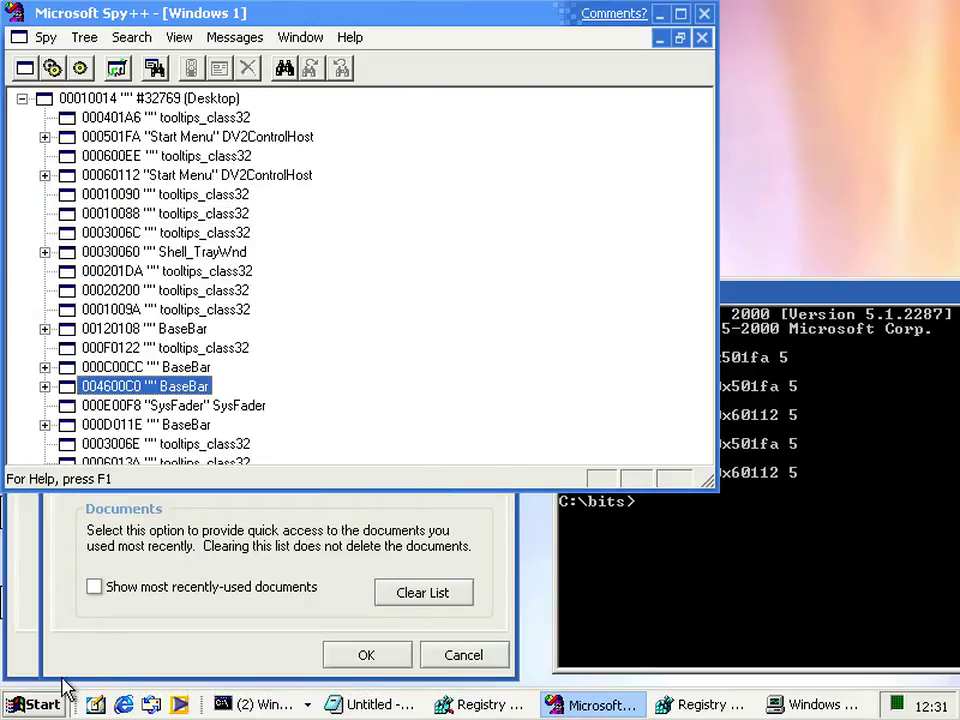
Cancel both Start menu properties dialogs and refresh the Spy++ window tree
{"action": "left_click", "coordinate": [125, 660]}
{"action": "left_click", "coordinate": [458, 654]}
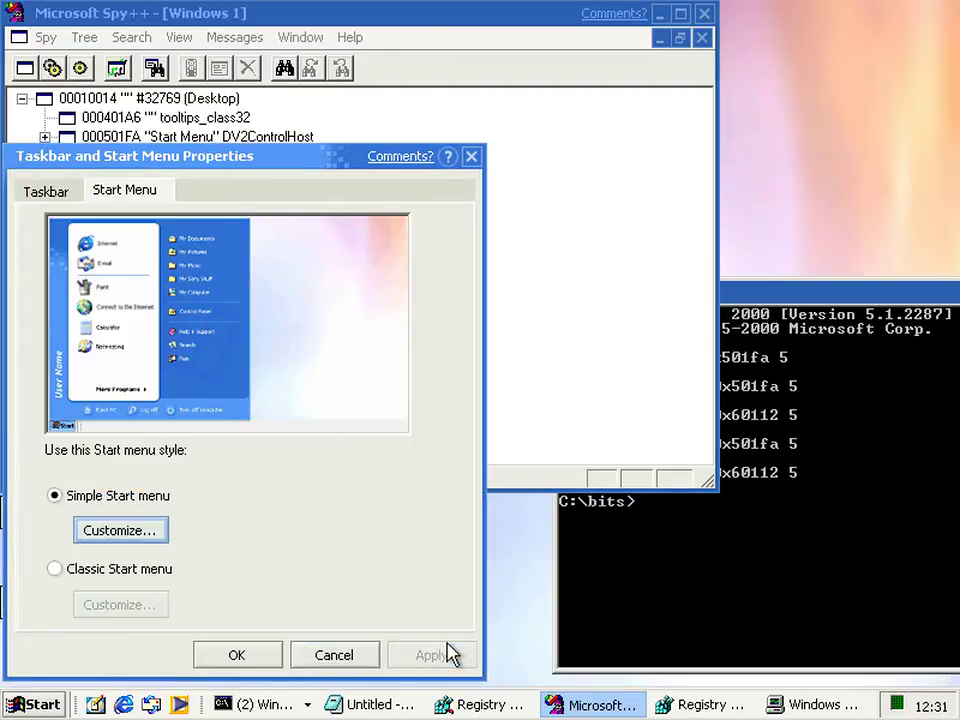
{"action": "left_click", "coordinate": [364, 658]}
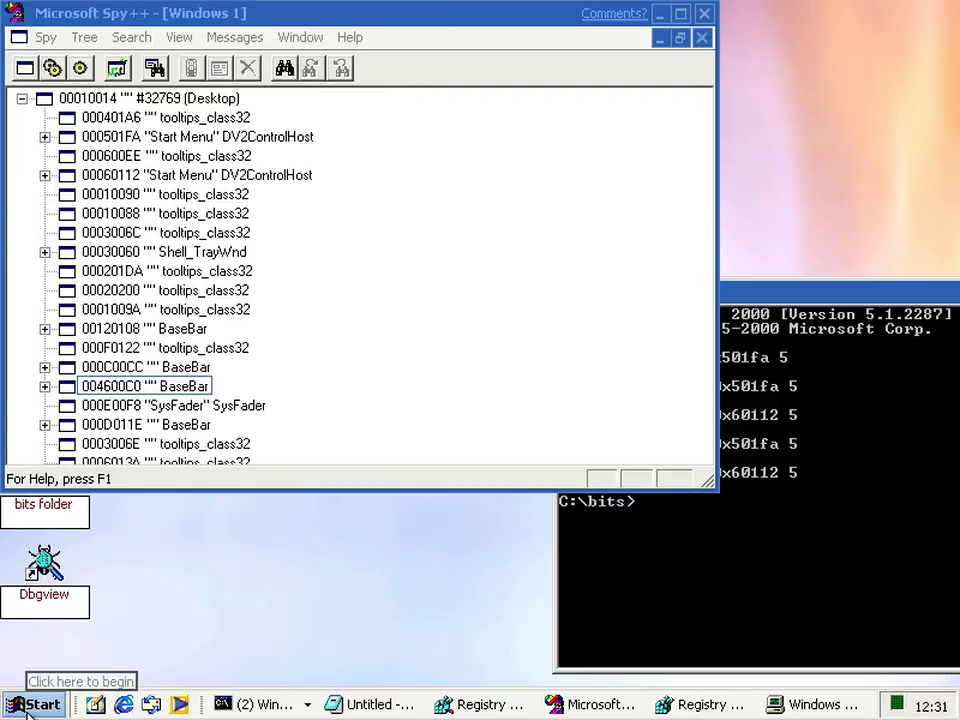
{"action": "left_click", "coordinate": [28, 708]}
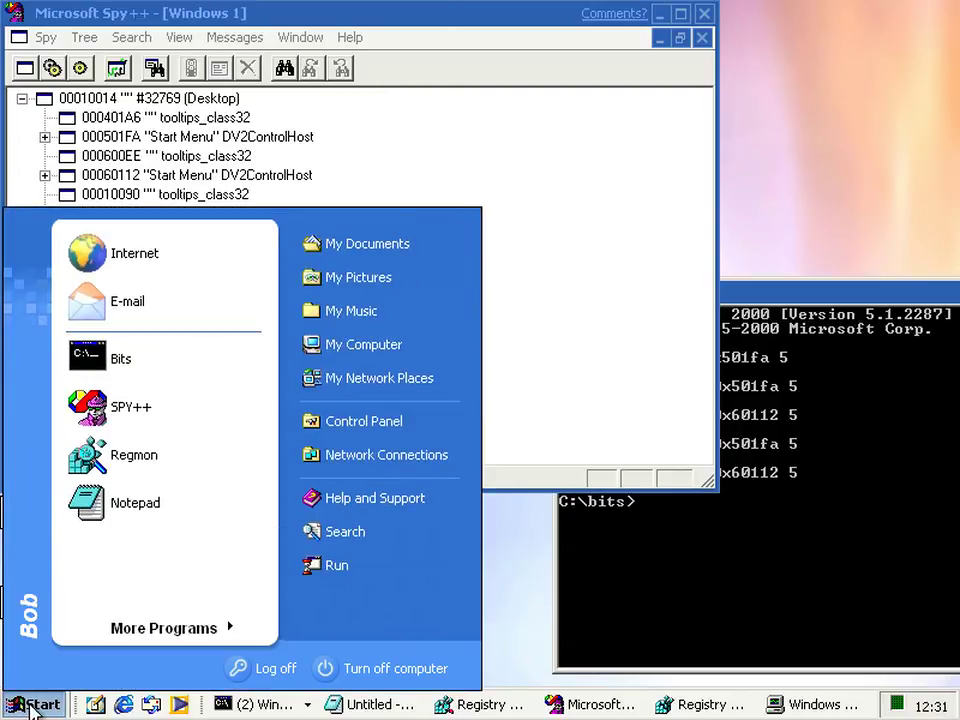
{"action": "left_click", "coordinate": [30, 708]}
{"action": "right_click", "coordinate": [358, 424]}
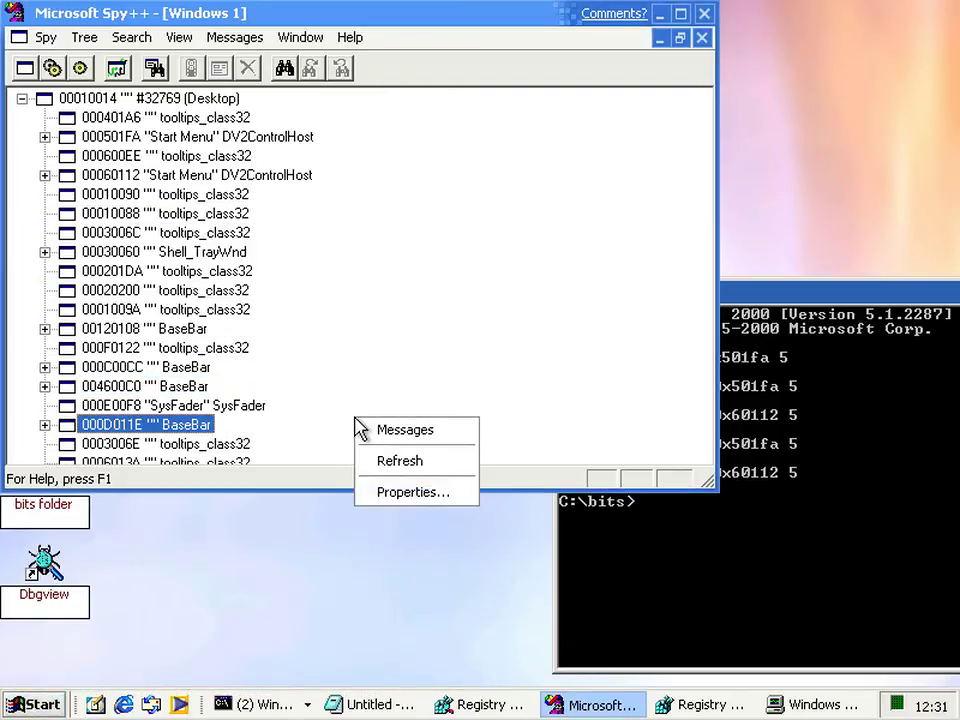
{"action": "left_click", "coordinate": [394, 474]}
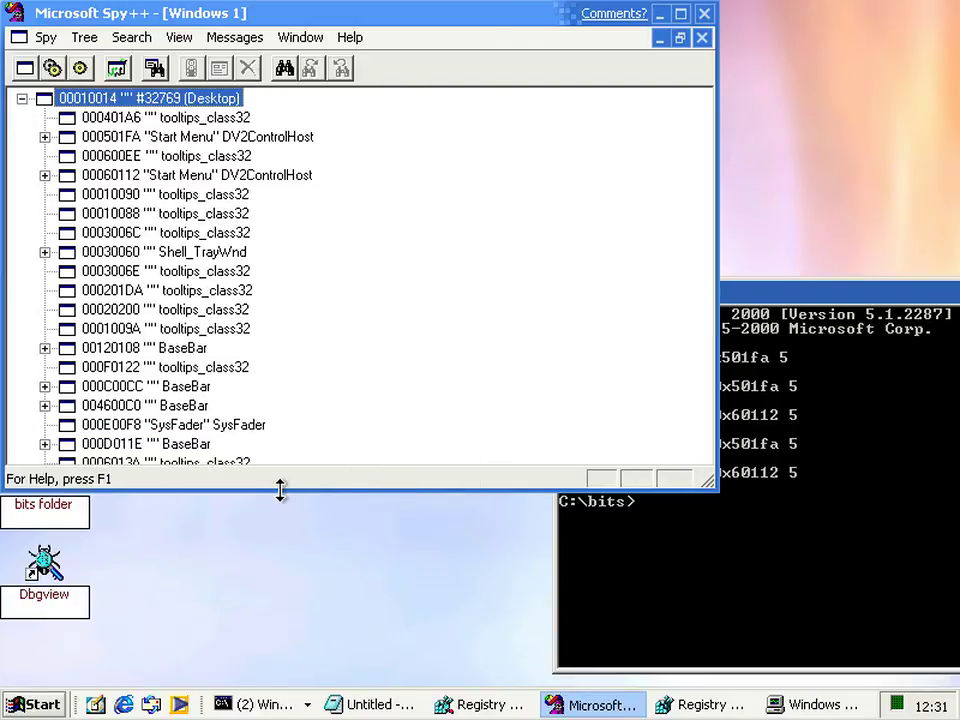
Rerun showwnd 0x60112 5 and reopen the Start menu, now listing Bits, SPY++, Regmon, Notepad
{"action": "left_click", "coordinate": [649, 581]}
{"action": "key", "text": "Up"}
{"action": "key", "text": "Return"}
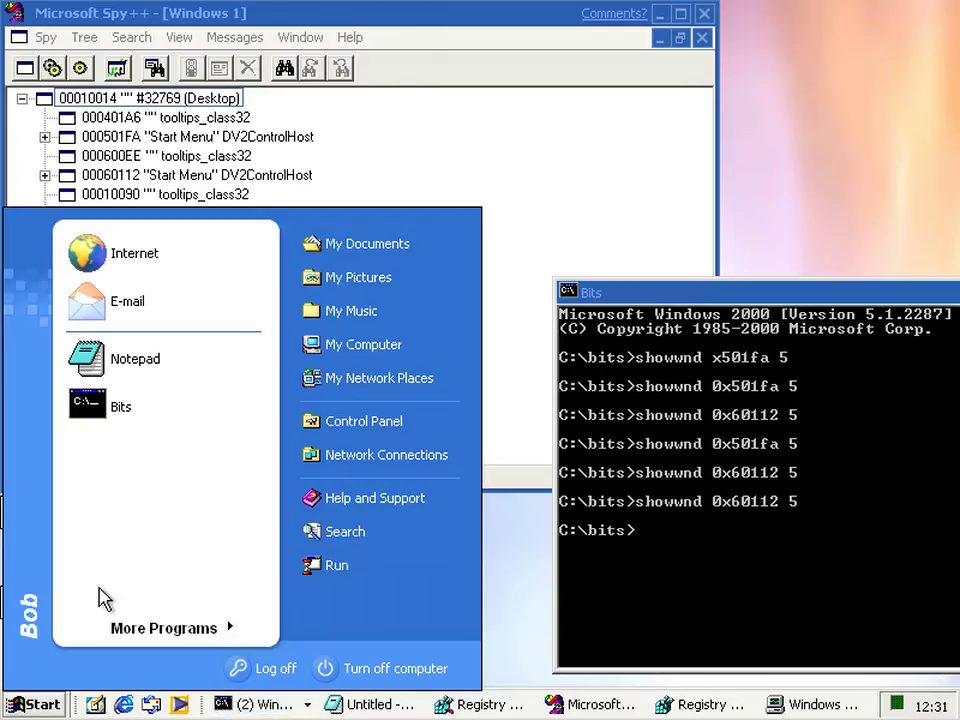
{"action": "right_click", "coordinate": [100, 568]}
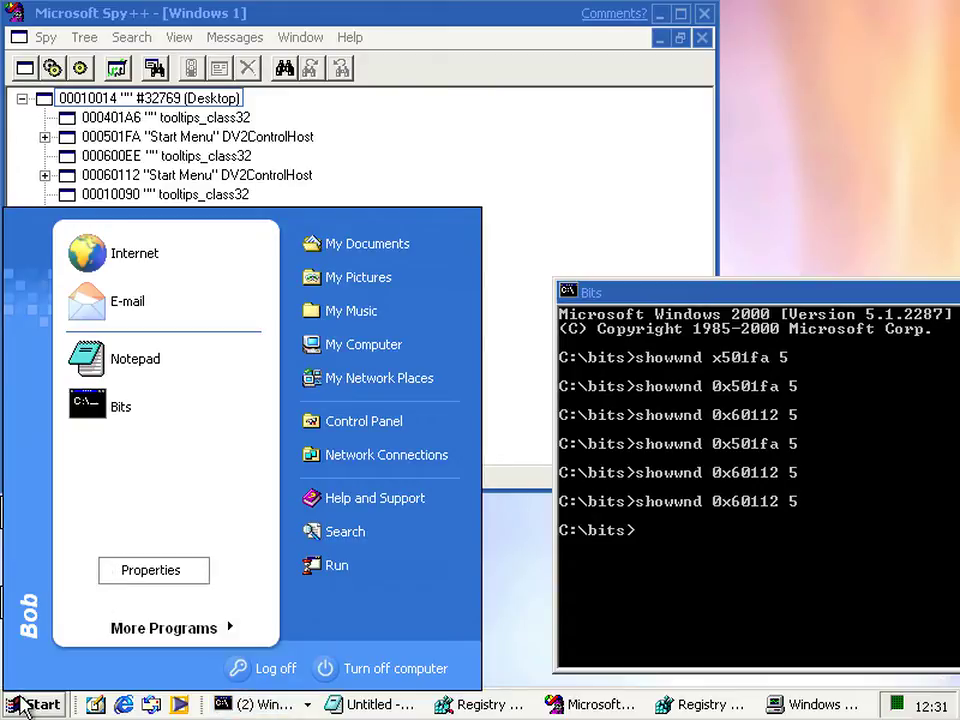
{"action": "left_click", "coordinate": [20, 705]}
{"action": "left_click", "coordinate": [20, 706]}
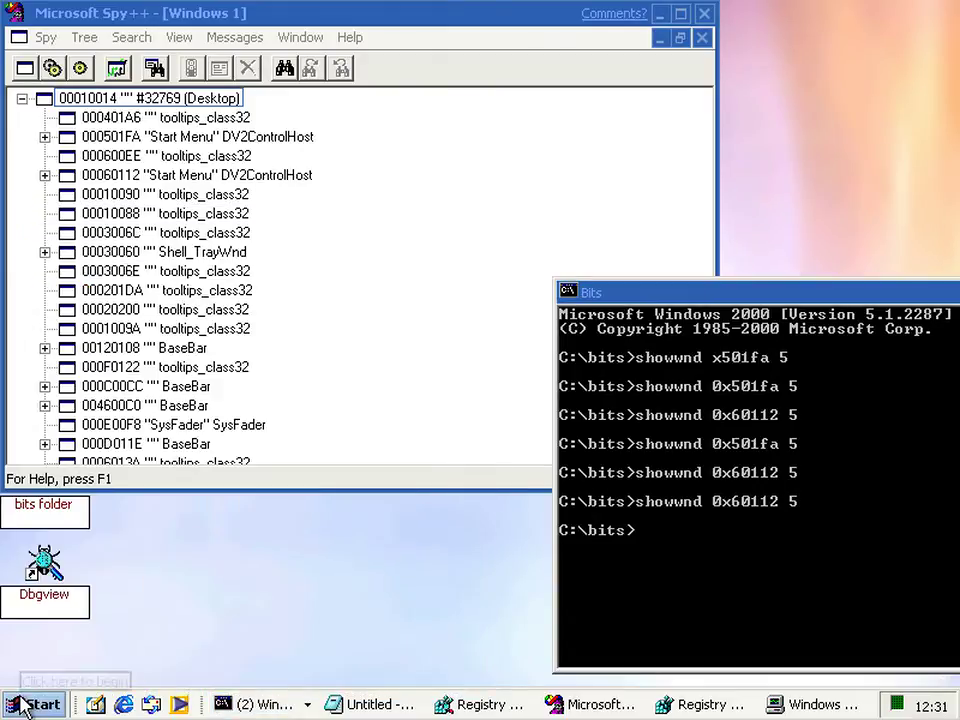
{"action": "left_click", "coordinate": [20, 706]}
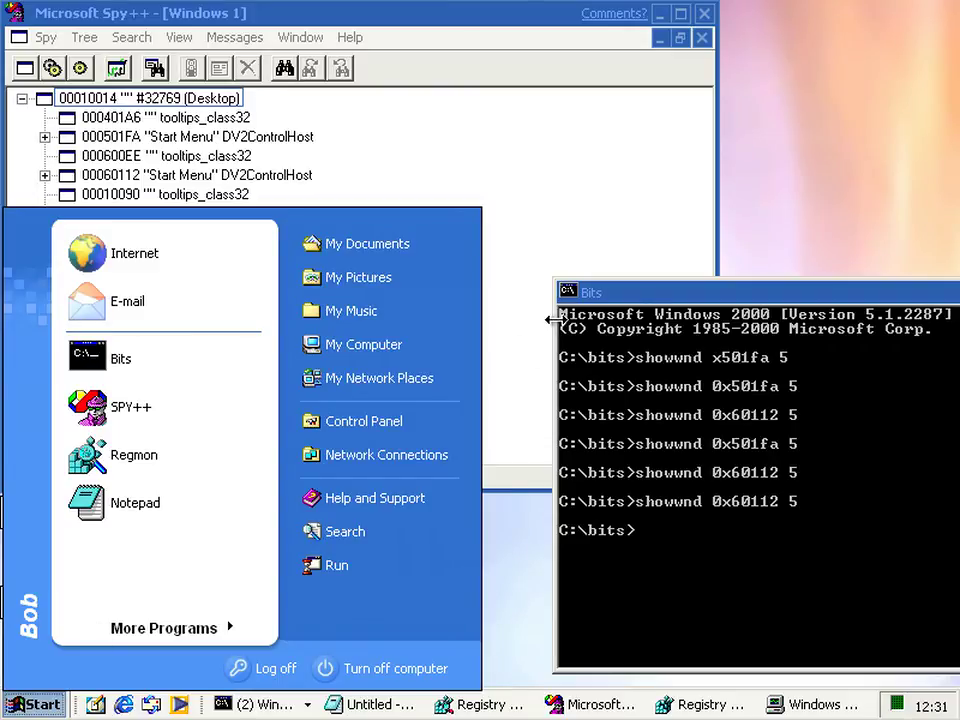
{"action": "left_click", "coordinate": [660, 383]}
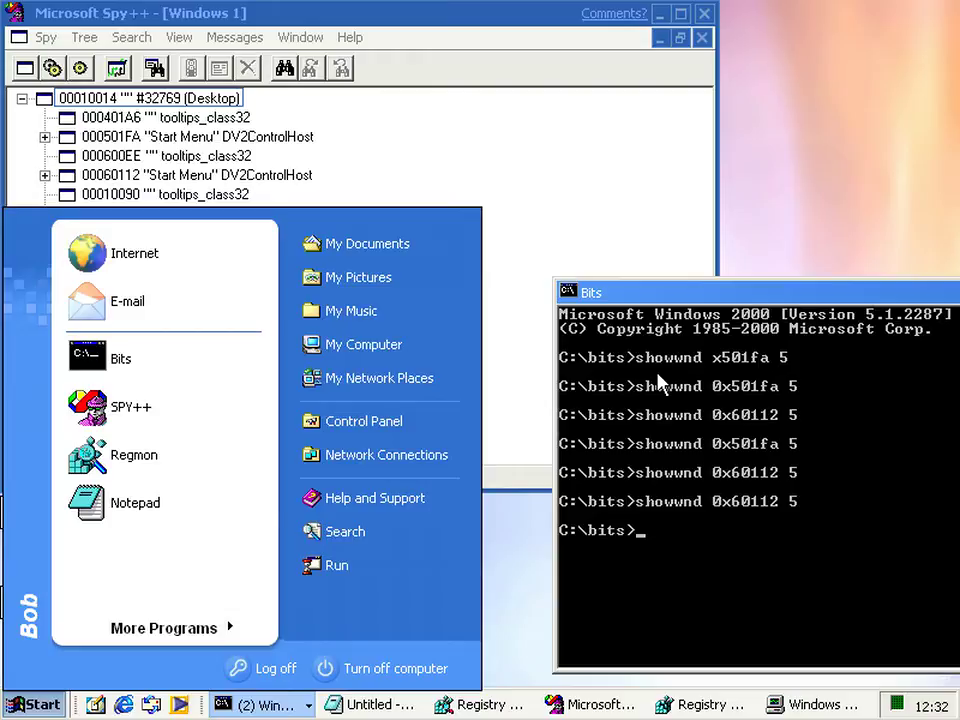
{"action": "left_click", "coordinate": [22, 706]}
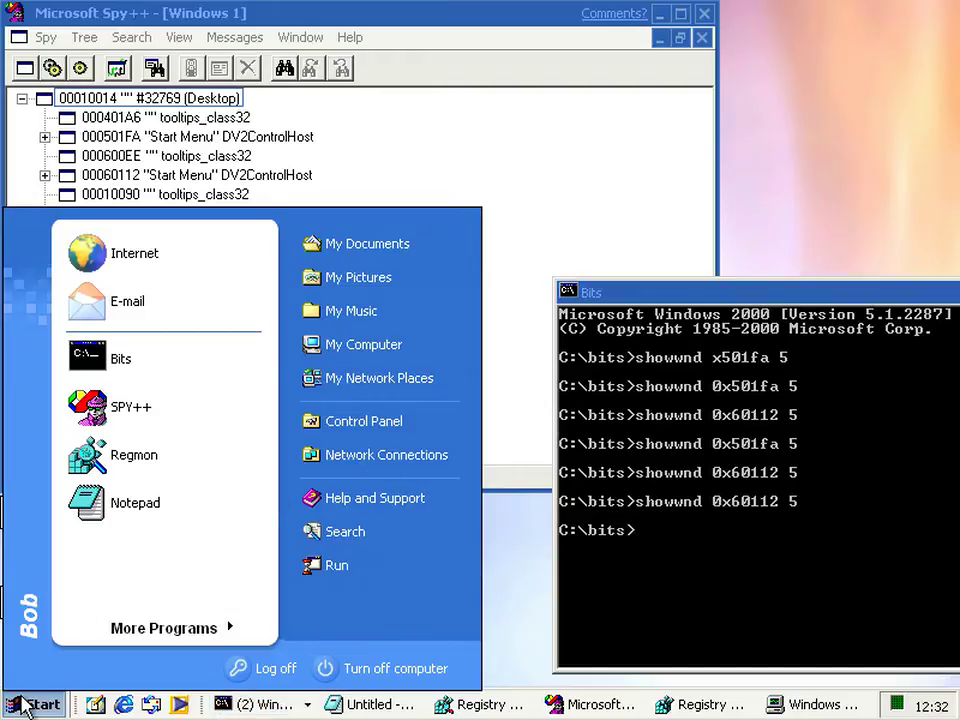
{"action": "left_click", "coordinate": [649, 568]}
{"action": "key", "text": "Up"}
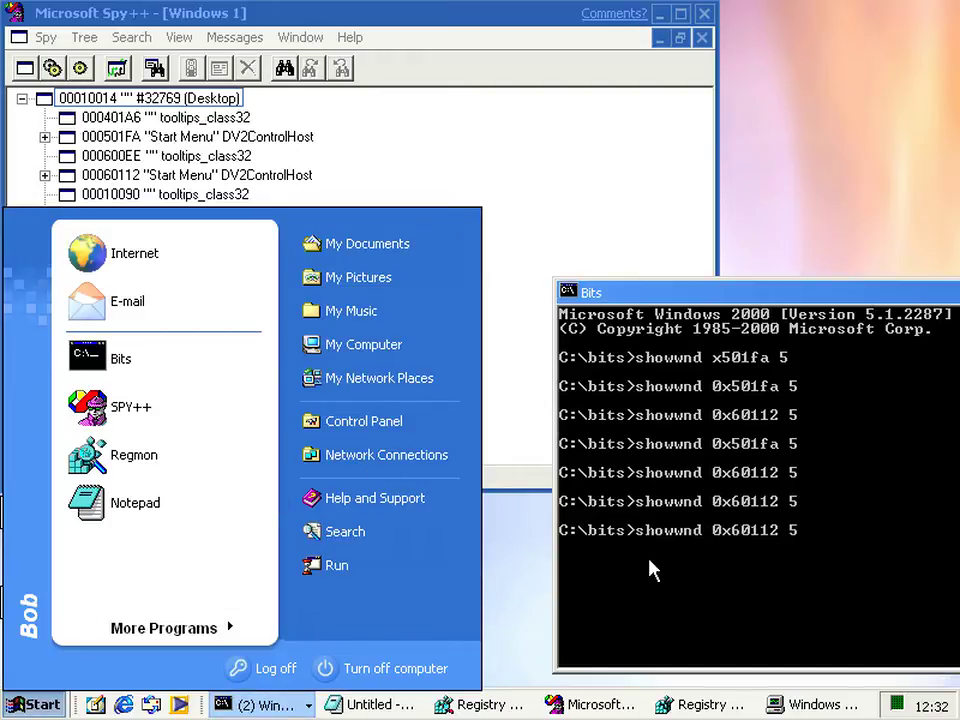
Run the recalled showwnd 0x60112 5 command in the Bits console
{"action": "key", "text": "Return"}
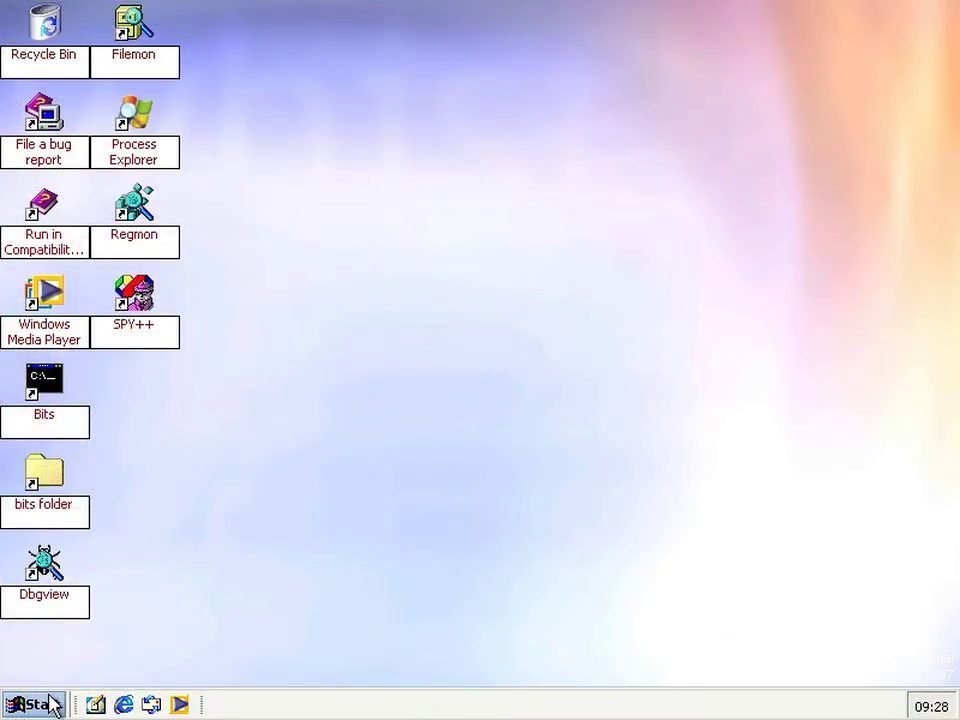
Preview the Logon Screen Saver in Display Properties, cancel unchanged, and close the Start menu
{"action": "left_click", "coordinate": [50, 705]}
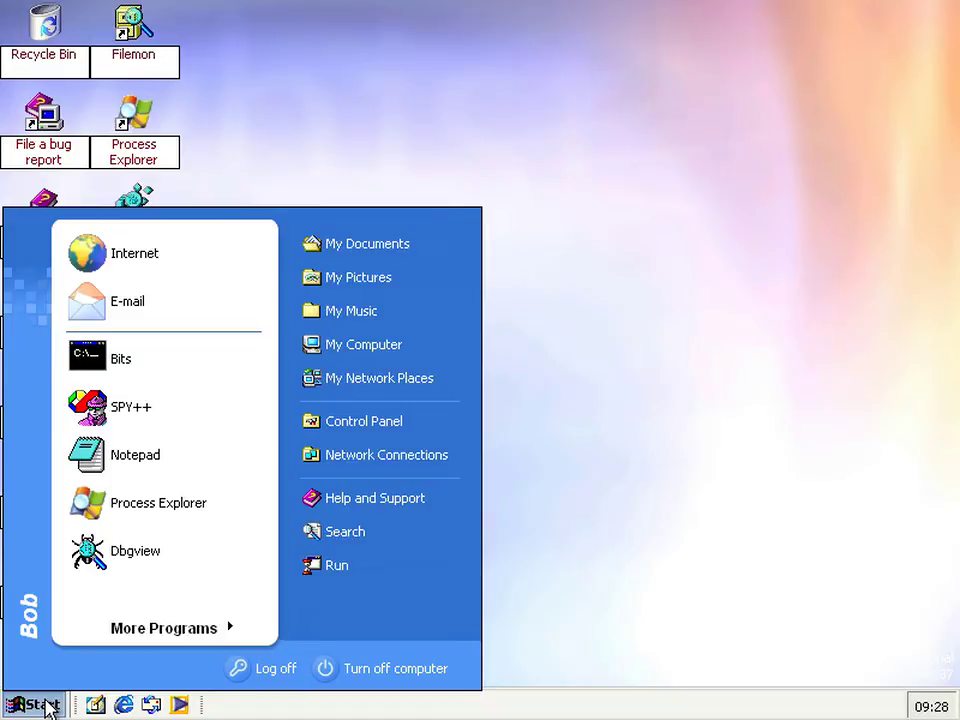
{"action": "right_click", "coordinate": [591, 208]}
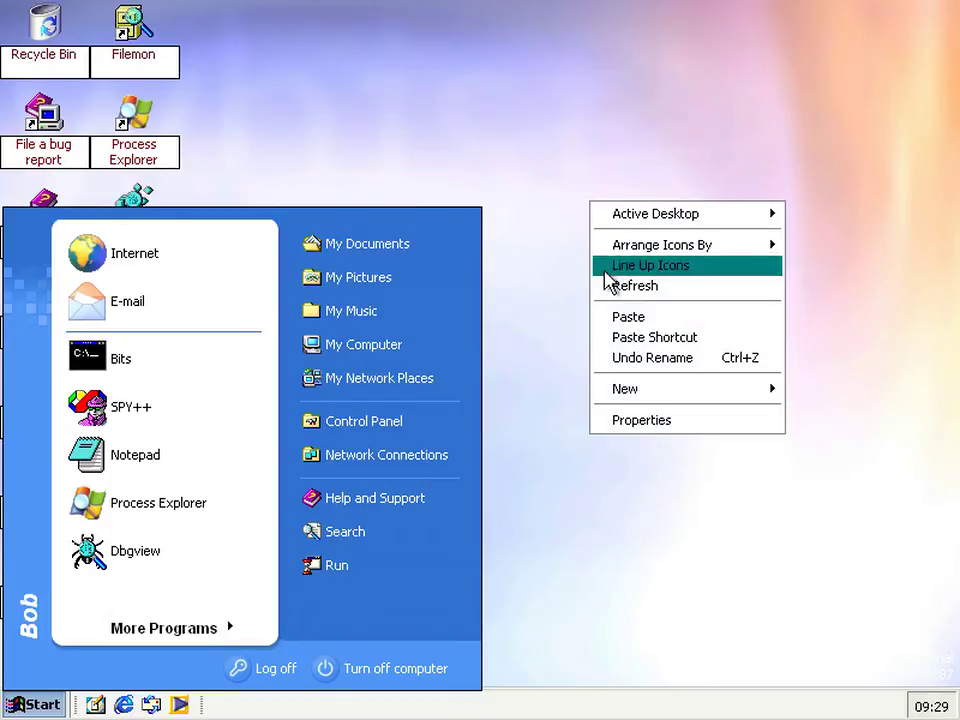
{"action": "left_click", "coordinate": [619, 421]}
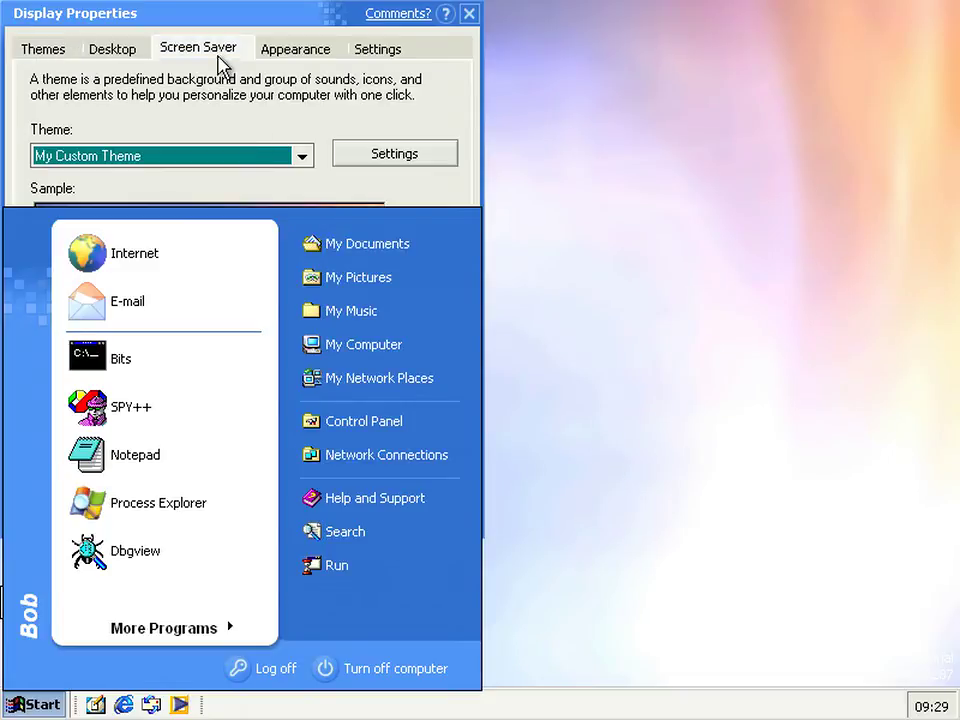
{"action": "left_click", "coordinate": [172, 48]}
{"action": "left_click_drag", "start_coordinate": [180, 24], "coordinate": [670, 52]}
{"action": "left_click", "coordinate": [643, 350]}
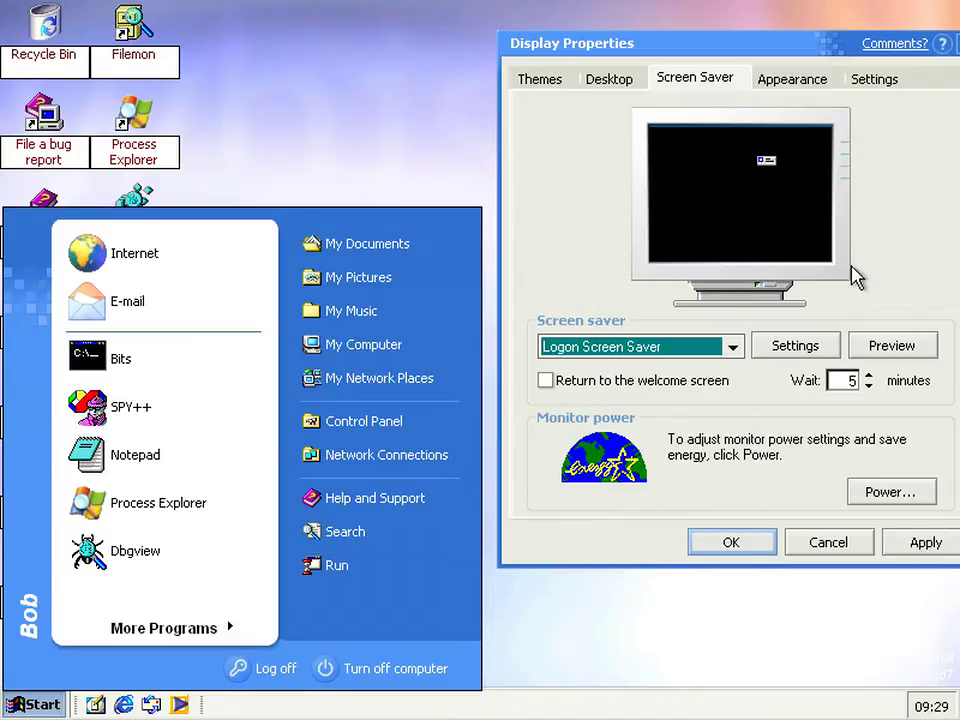
{"action": "left_click", "coordinate": [870, 341]}
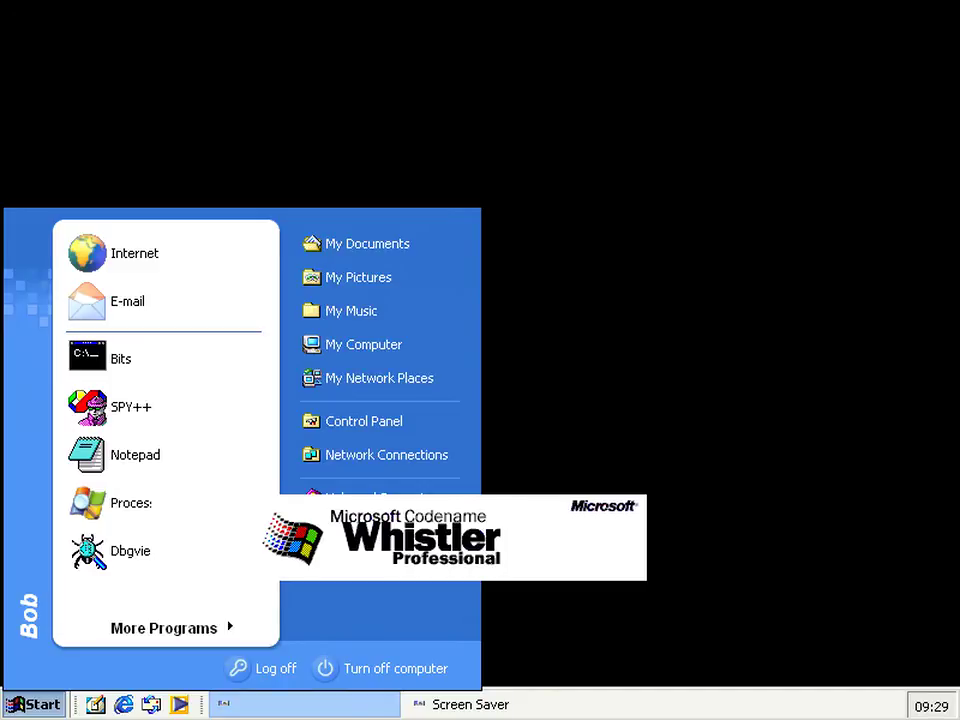
{"action": "mouse_move", "coordinate": [814, 420]}
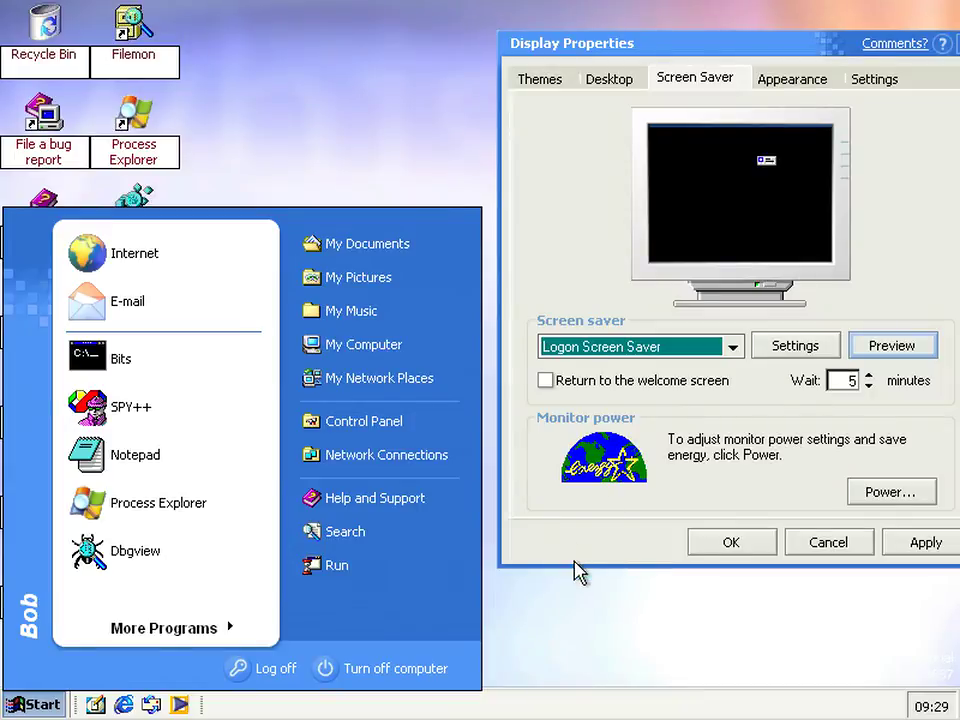
{"action": "left_click", "coordinate": [838, 548]}
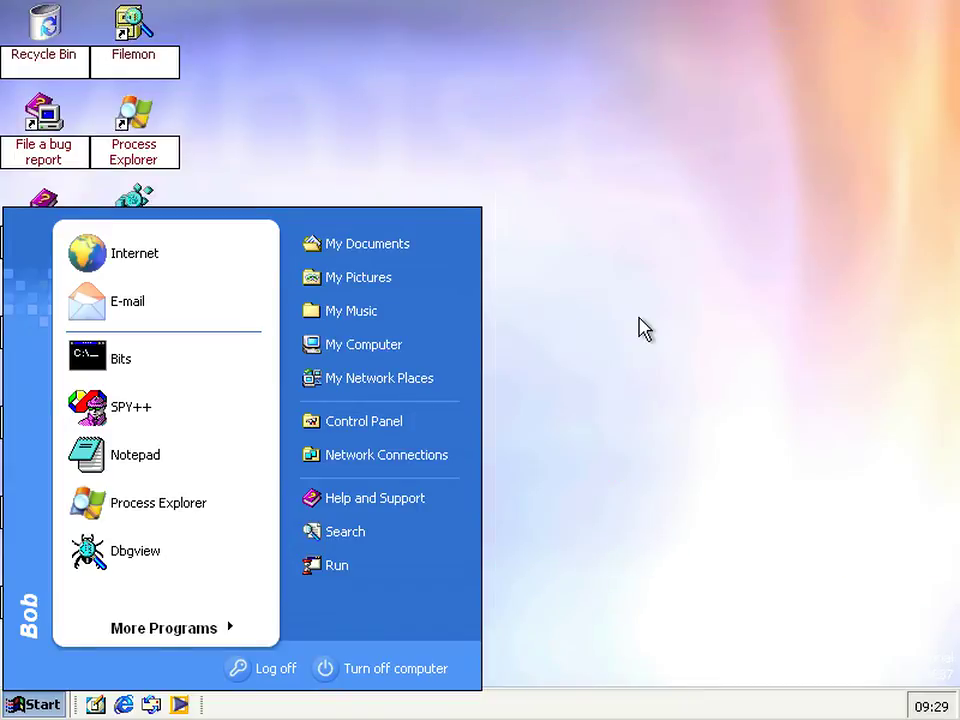
{"action": "left_click", "coordinate": [520, 300]}
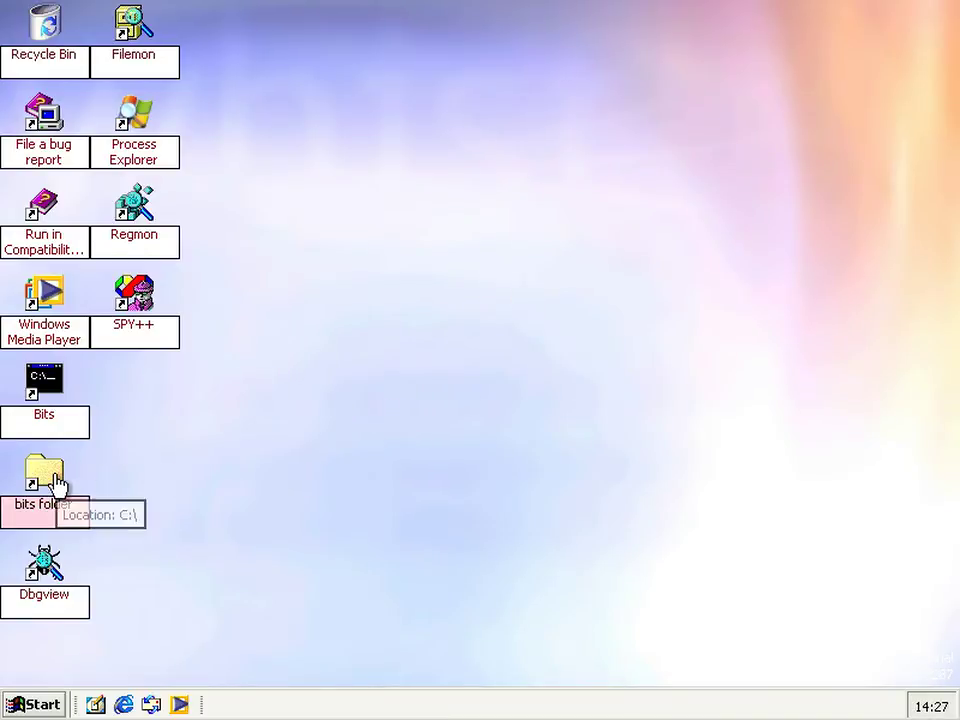
Open rcBuddy.MsRcIncident from the bits folder, accept the remote control invitation, then go to the helpee
{"action": "double_click", "coordinate": [55, 486]}
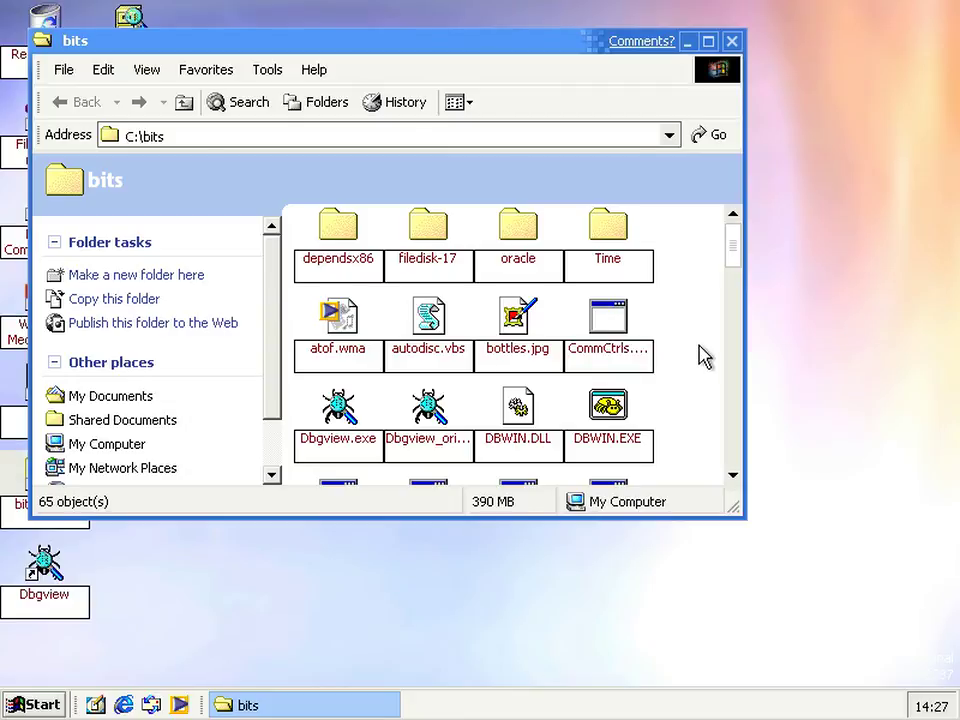
{"action": "scroll", "coordinate": [705, 357], "scroll_direction": "down", "scroll_amount": 5}
{"action": "scroll", "coordinate": [703, 355], "scroll_direction": "down", "scroll_amount": 2}
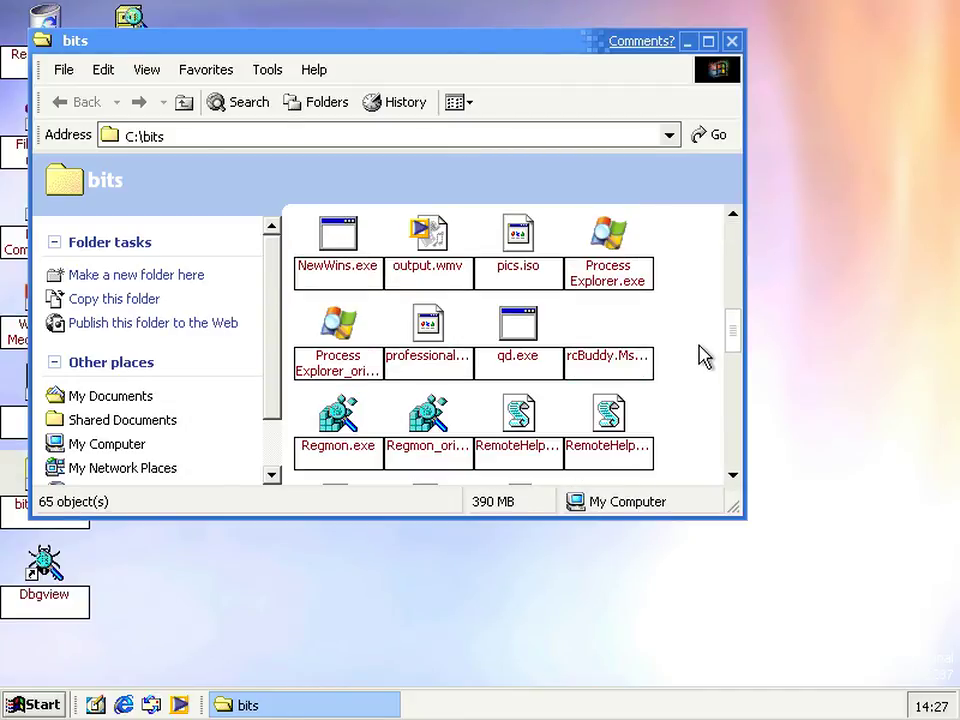
{"action": "left_click", "coordinate": [631, 343]}
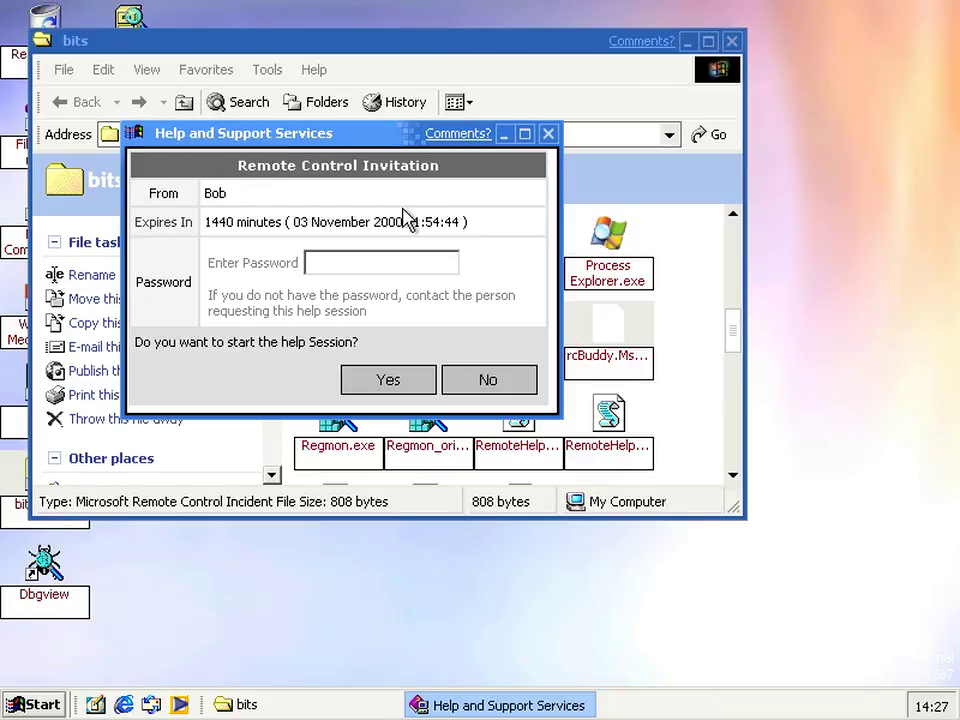
{"action": "left_click", "coordinate": [388, 380]}
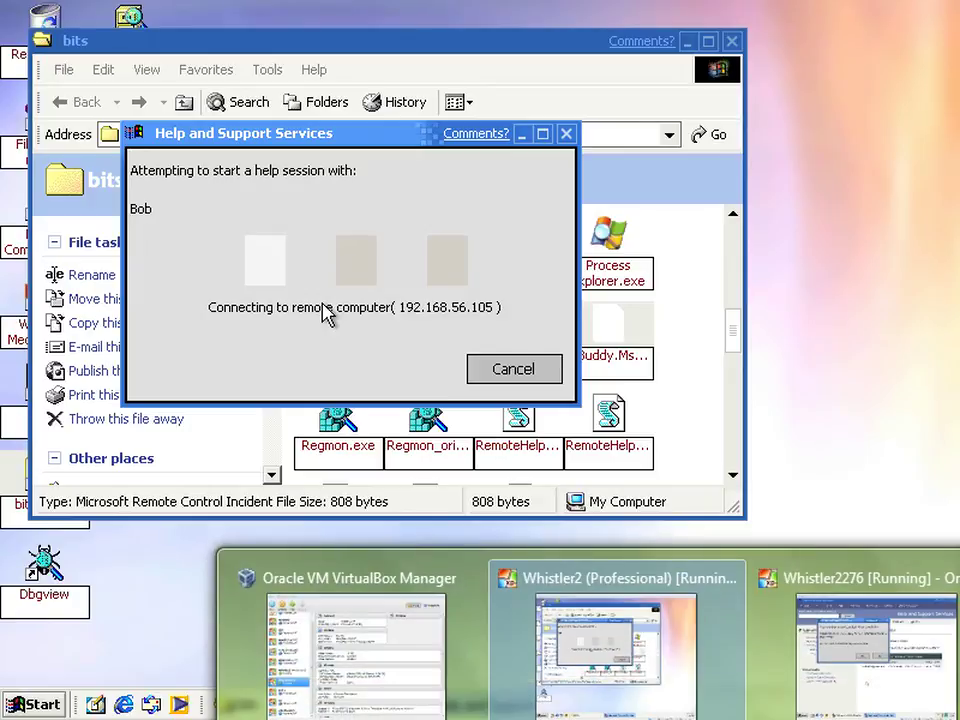
{"action": "left_click", "coordinate": [857, 640]}
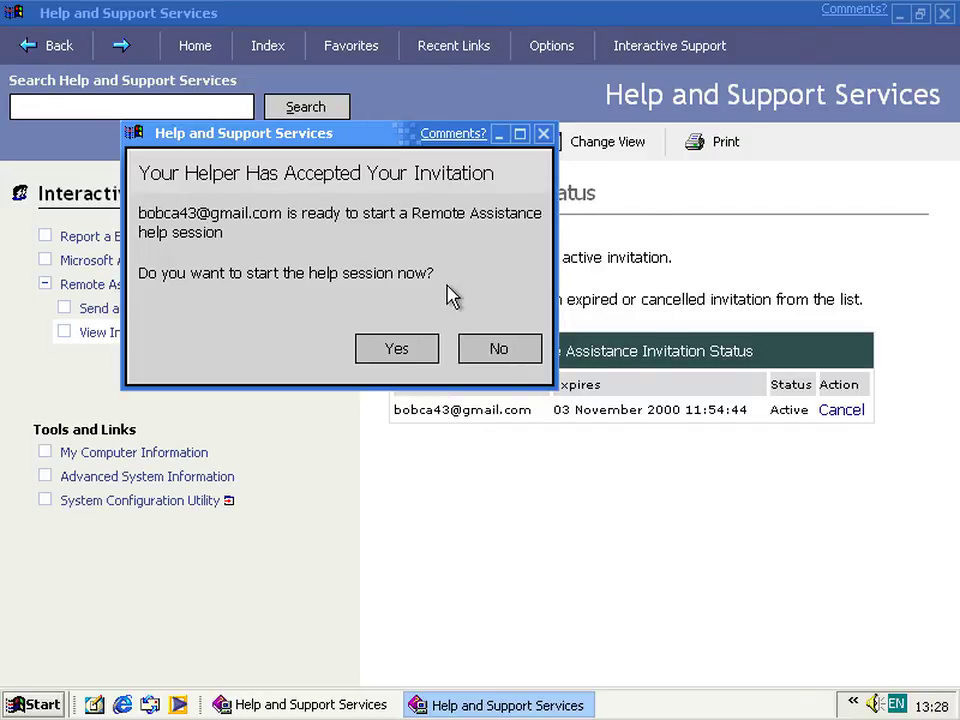
Start the help session and send the chat message 'Hey Helper' to the helper
{"action": "left_click", "coordinate": [421, 350]}
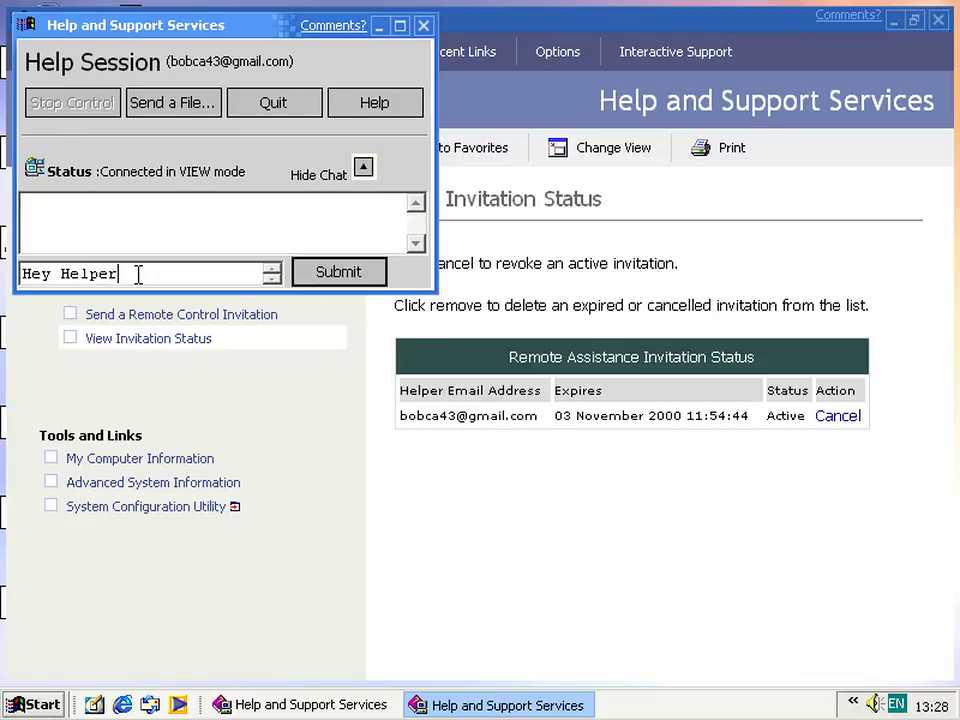
{"action": "type", "text": "Helper"}
{"action": "left_click", "coordinate": [376, 273]}
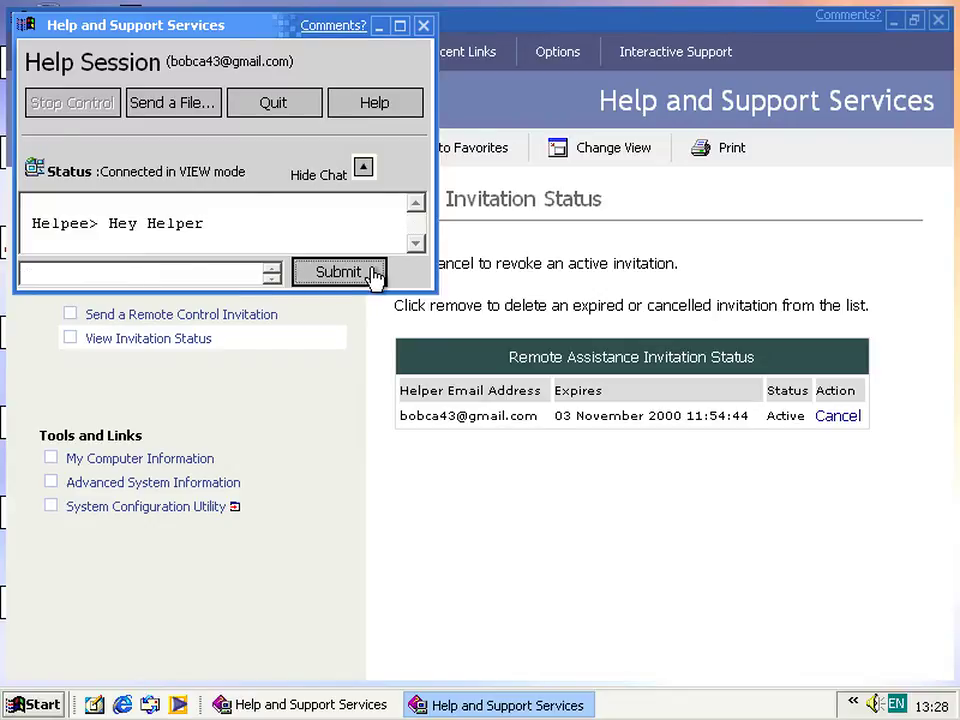
{"action": "left_click", "coordinate": [846, 639]}
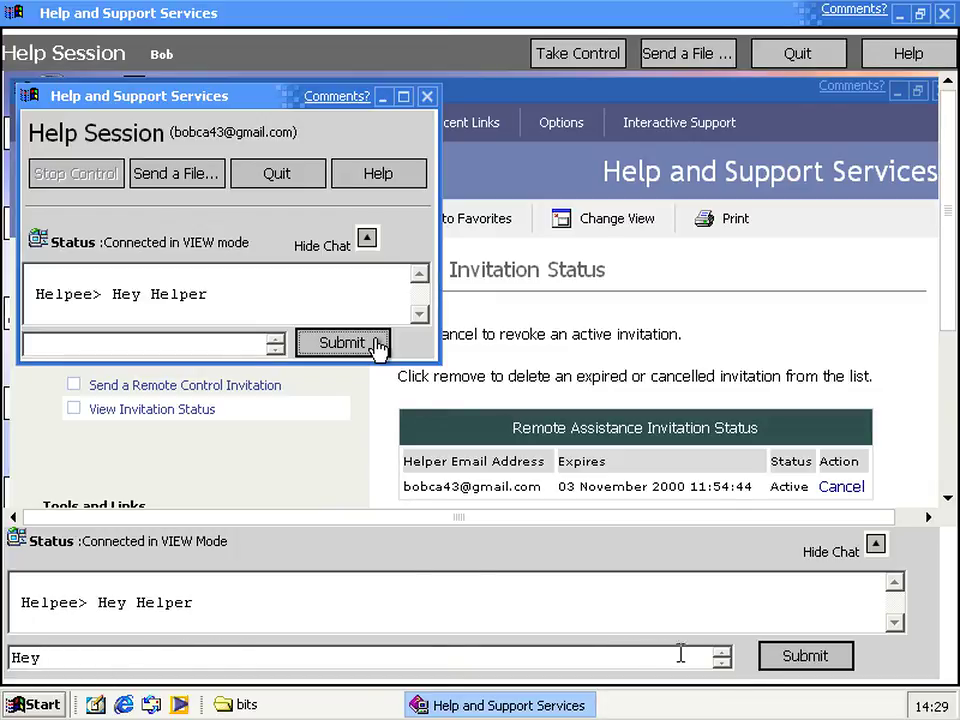
Reply 'Hey', hide the chat, request Take Control, and approve it on the helpee
{"action": "left_click", "coordinate": [808, 655]}
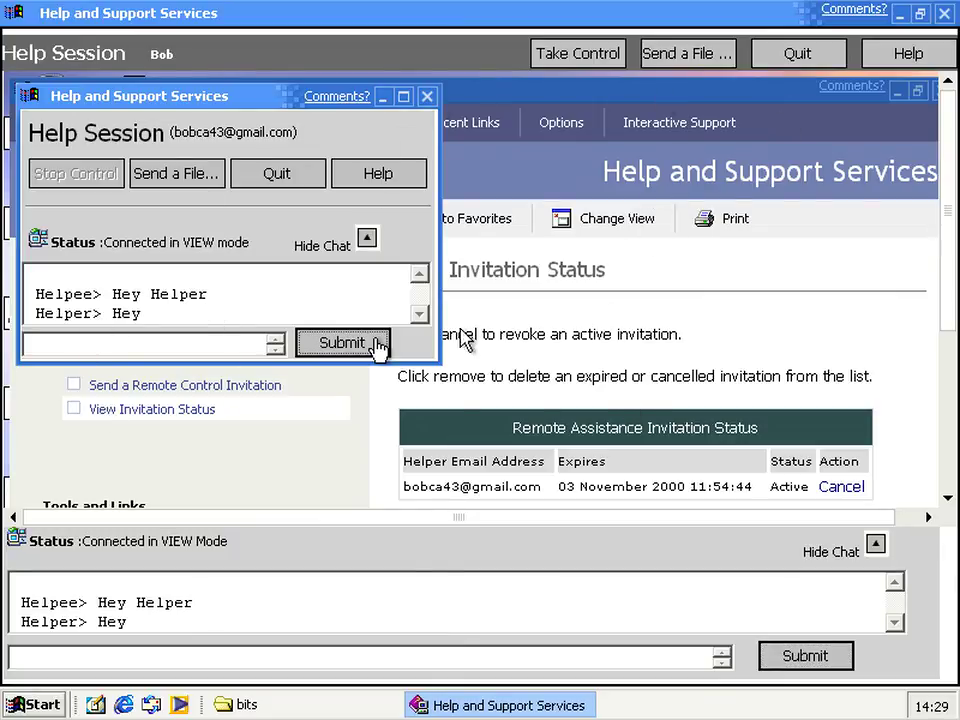
{"action": "left_click", "coordinate": [812, 551]}
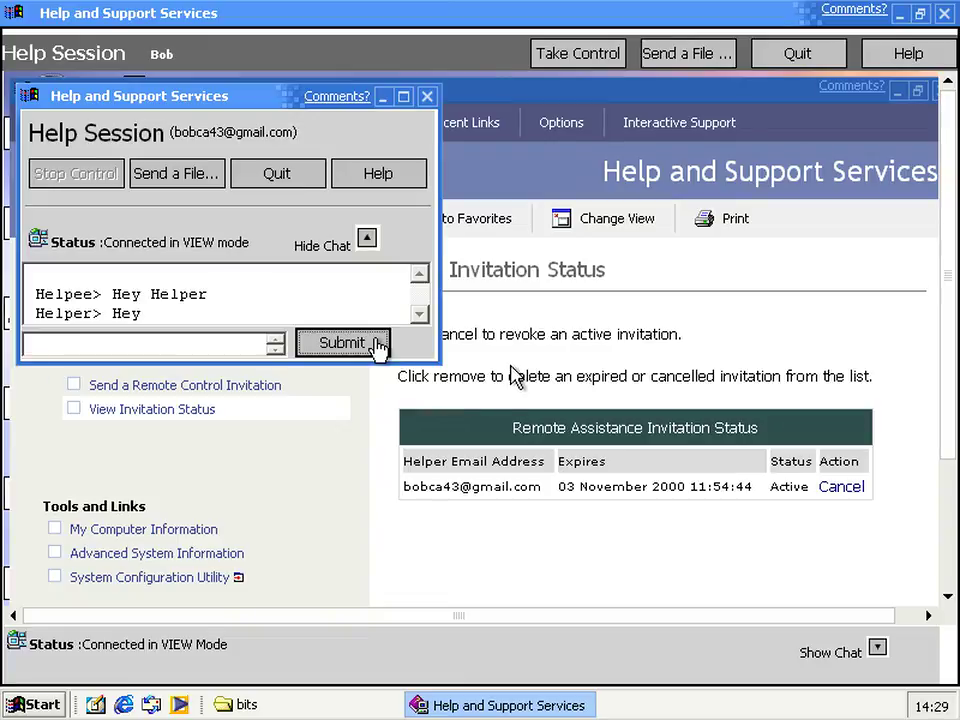
{"action": "left_click", "coordinate": [574, 55]}
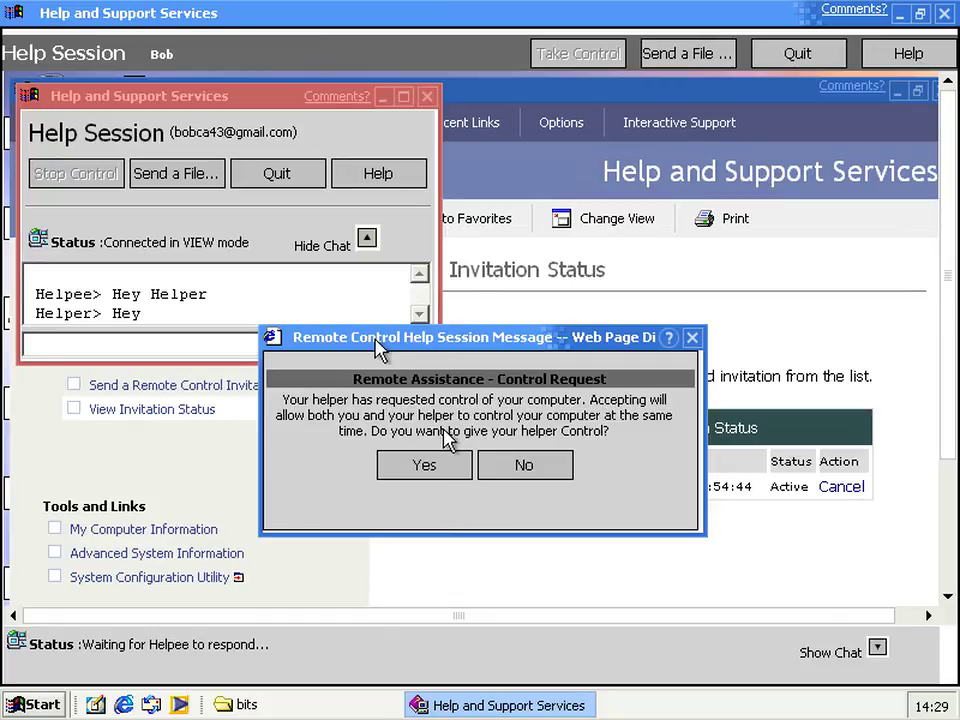
{"action": "left_click", "coordinate": [611, 654]}
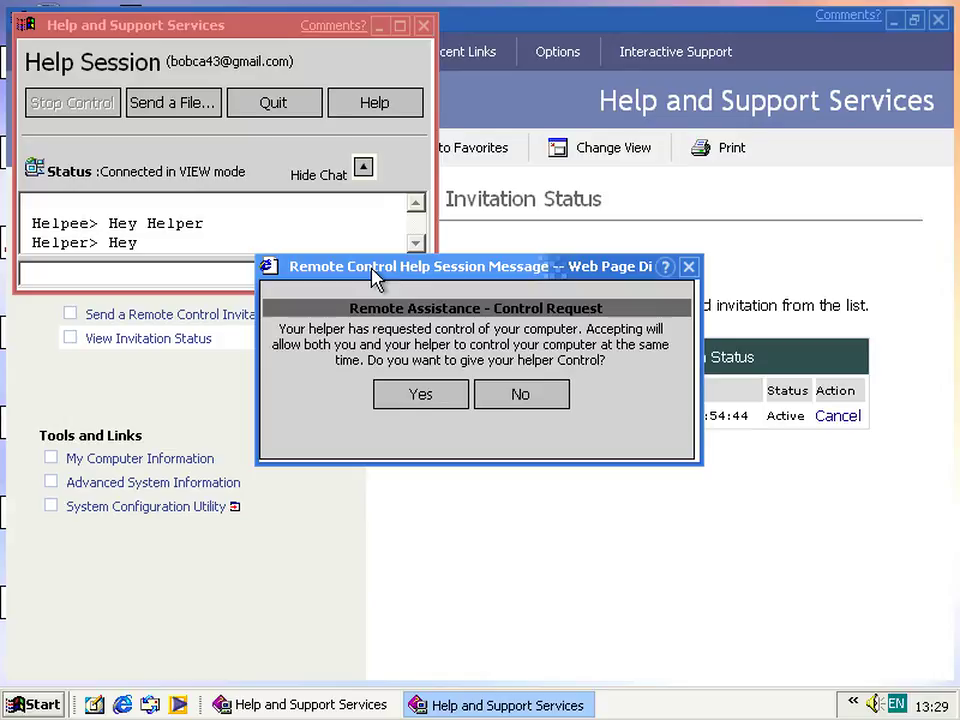
{"action": "left_click", "coordinate": [426, 404]}
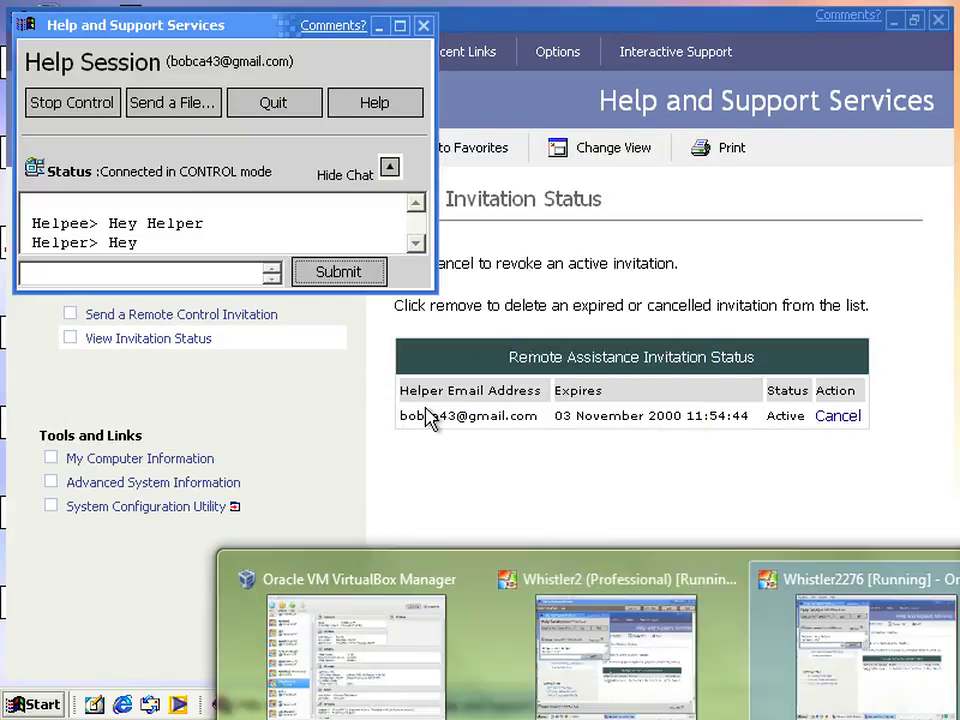
{"action": "left_click", "coordinate": [857, 640]}
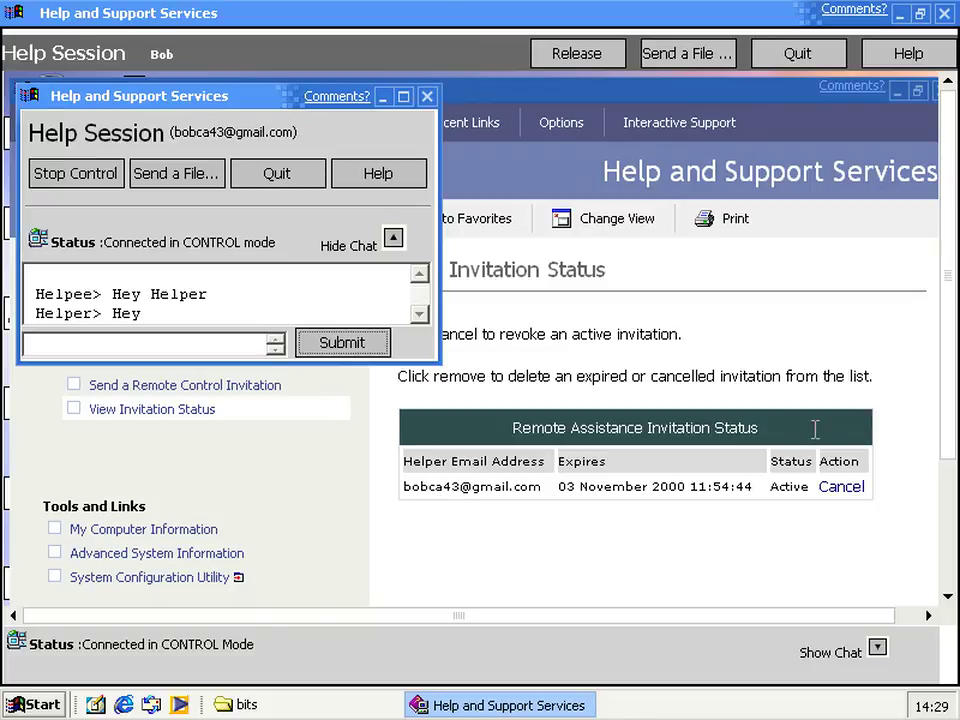
Run winver through the remote Start menu's Run box, view build 2276, then dismiss it
{"action": "left_click", "coordinate": [945, 516]}
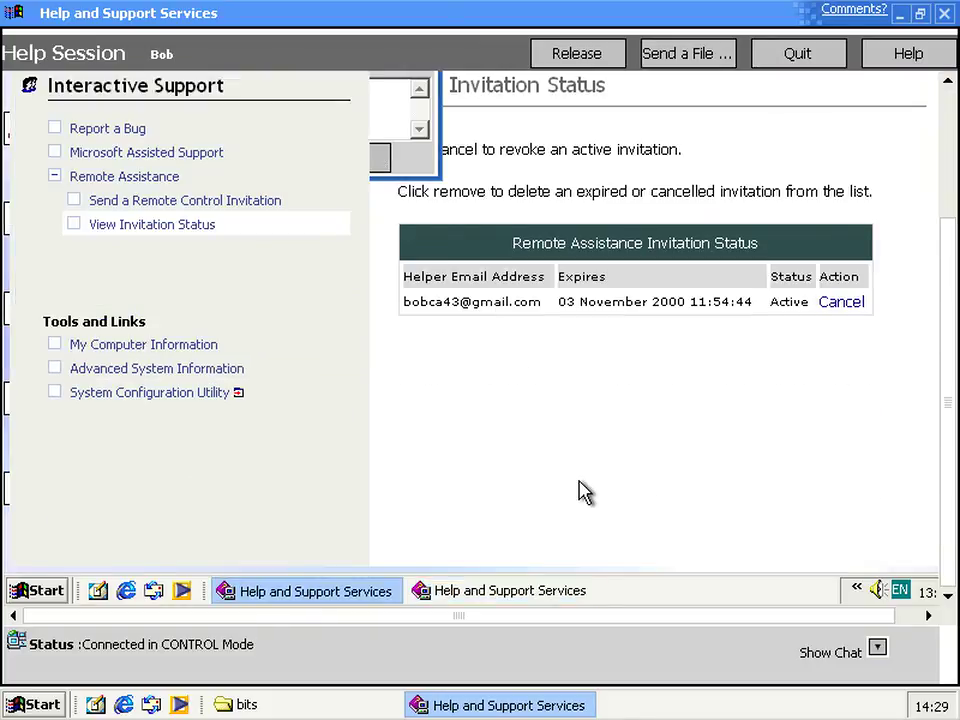
{"action": "left_click", "coordinate": [33, 591]}
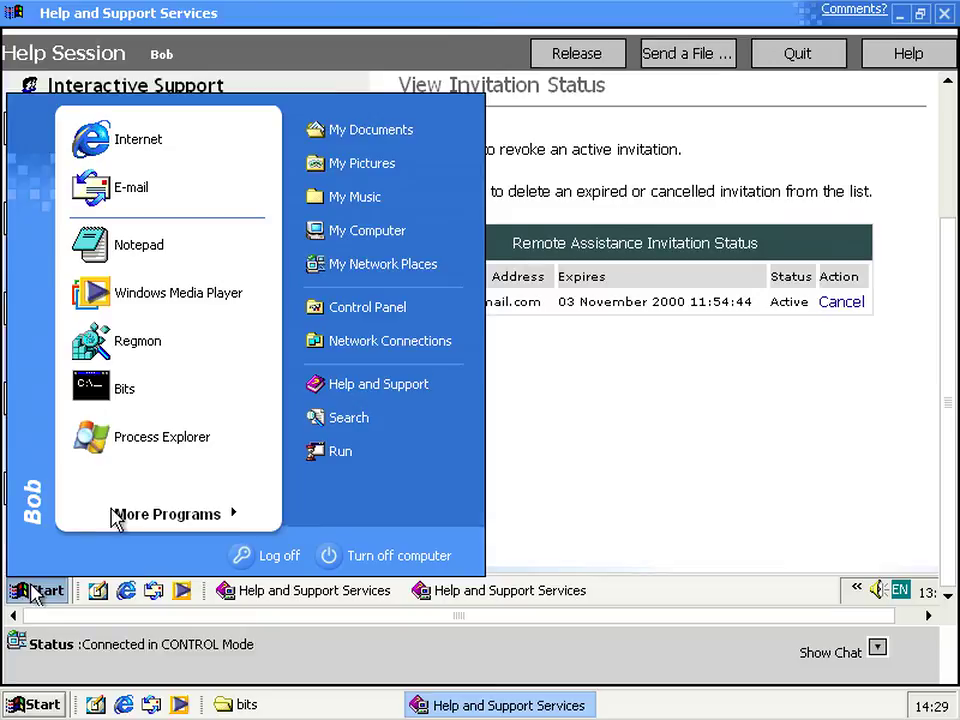
{"action": "left_click", "coordinate": [318, 452]}
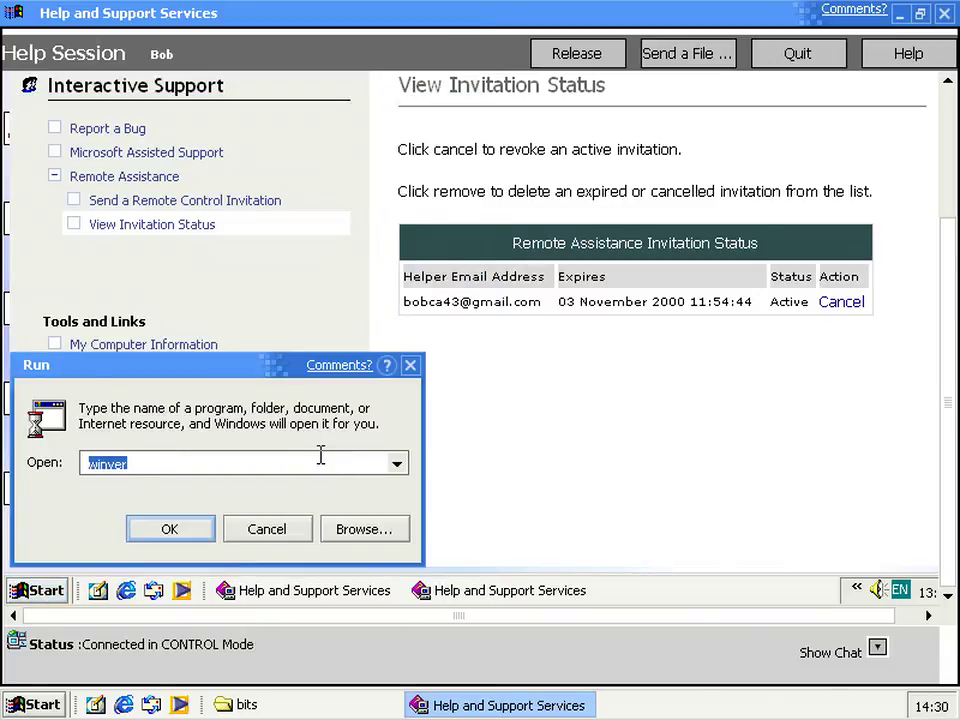
{"action": "key", "text": "Return"}
{"action": "scroll", "coordinate": [930, 430], "scroll_direction": "up", "scroll_amount": 1}
{"action": "left_click_drag", "start_coordinate": [950, 410], "coordinate": [932, 291]}
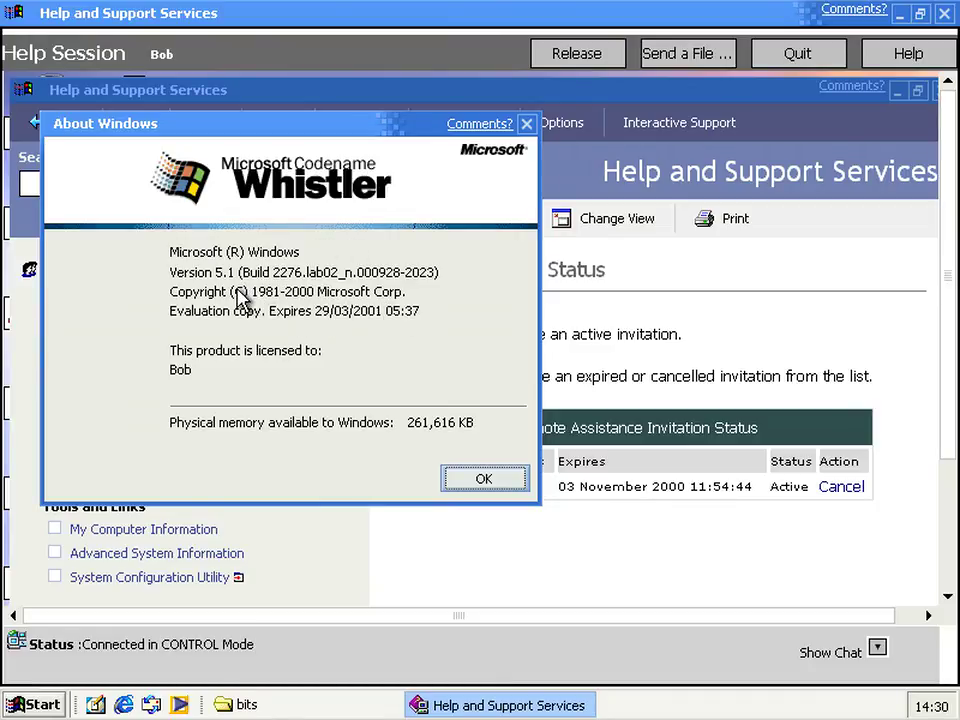
{"action": "left_click", "coordinate": [470, 476]}
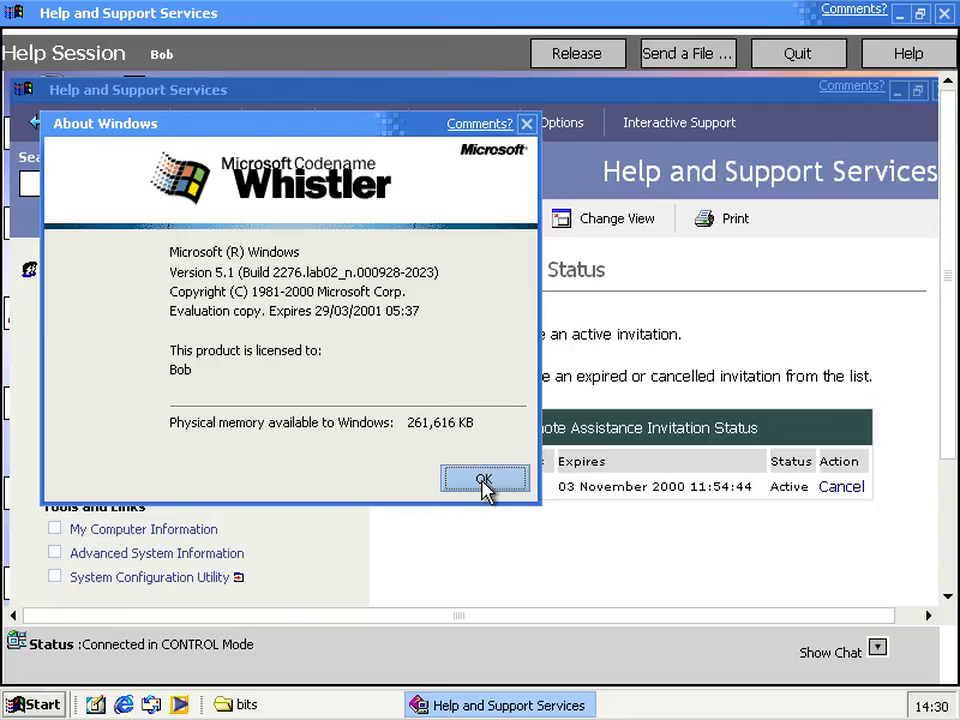
{"action": "left_click", "coordinate": [484, 481]}
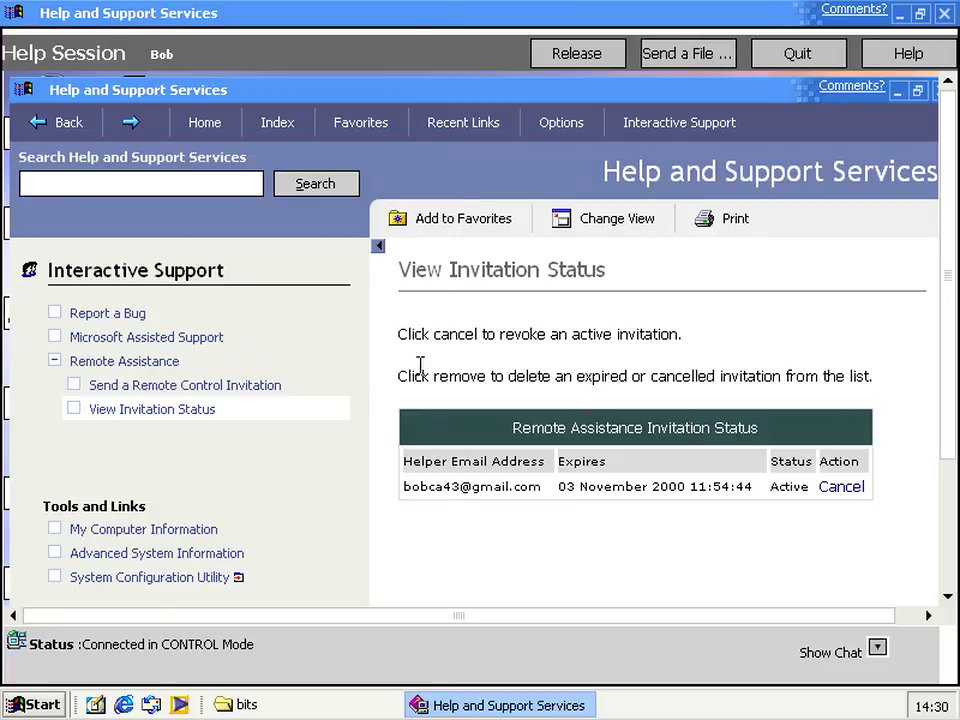
{"action": "key", "text": "alt+Tab"}
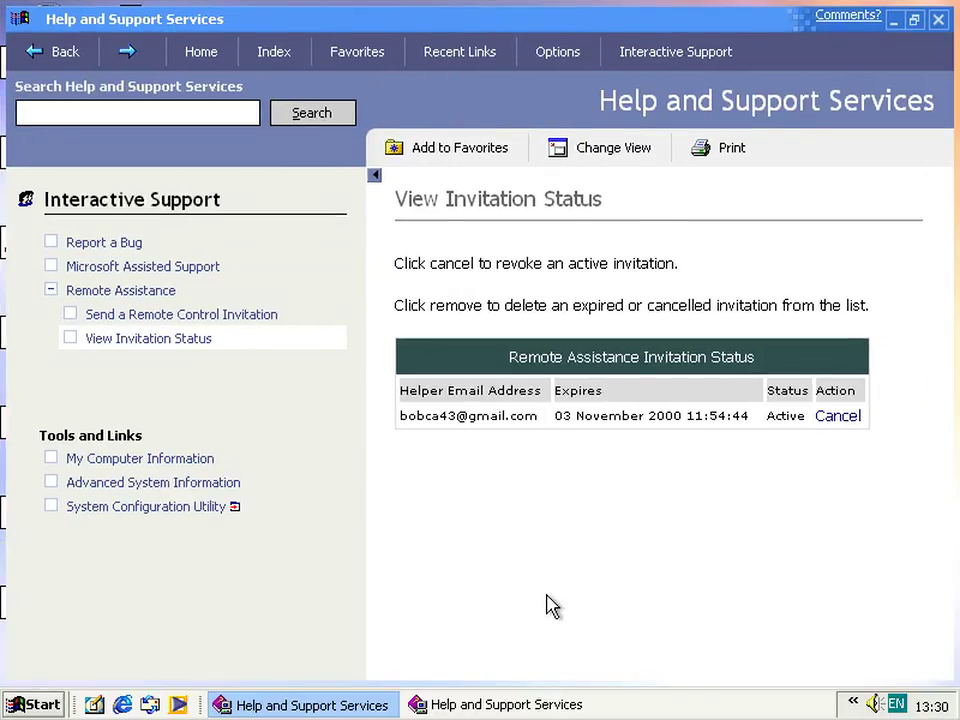
Quit the Remote Assistance session and close the Help and Support windows on both machines
{"action": "left_click", "coordinate": [499, 706]}
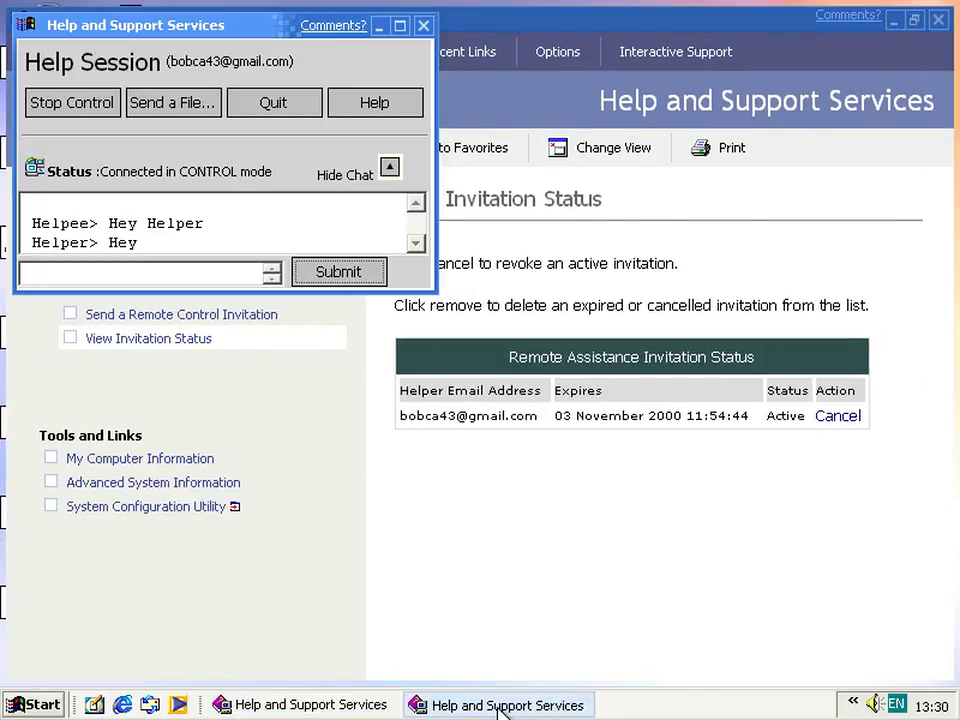
{"action": "left_click", "coordinate": [272, 108]}
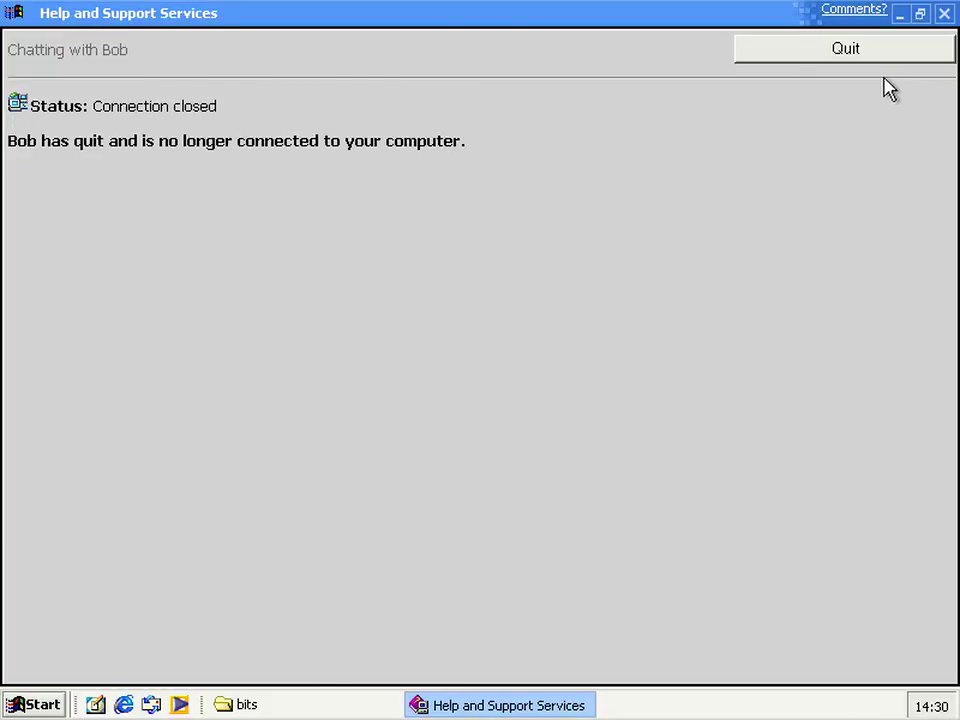
{"action": "left_click", "coordinate": [852, 58]}
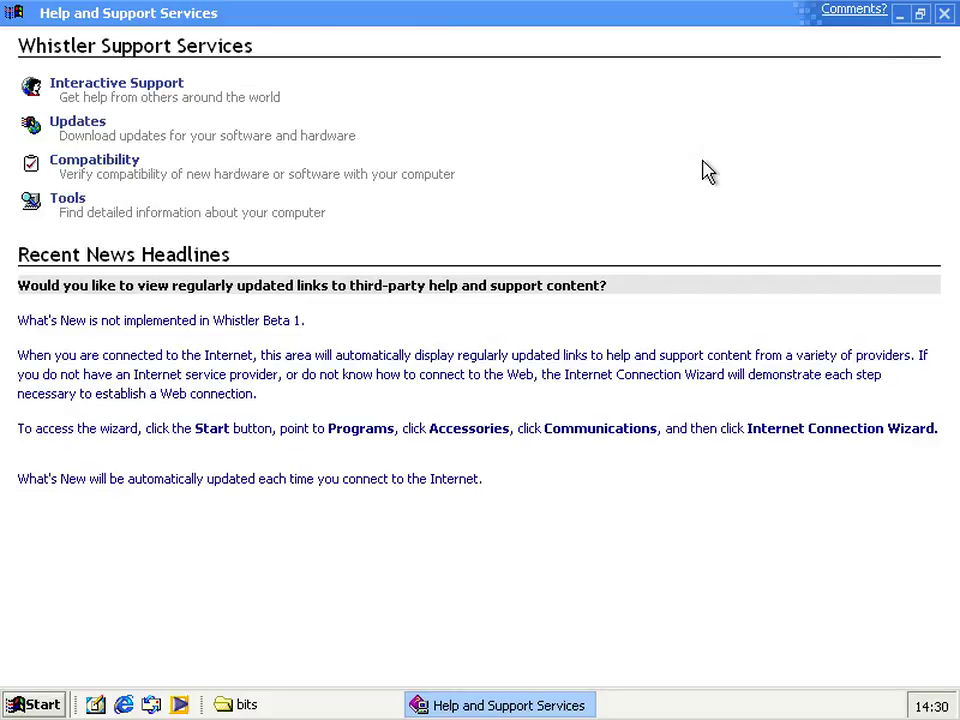
{"action": "left_click", "coordinate": [943, 13]}
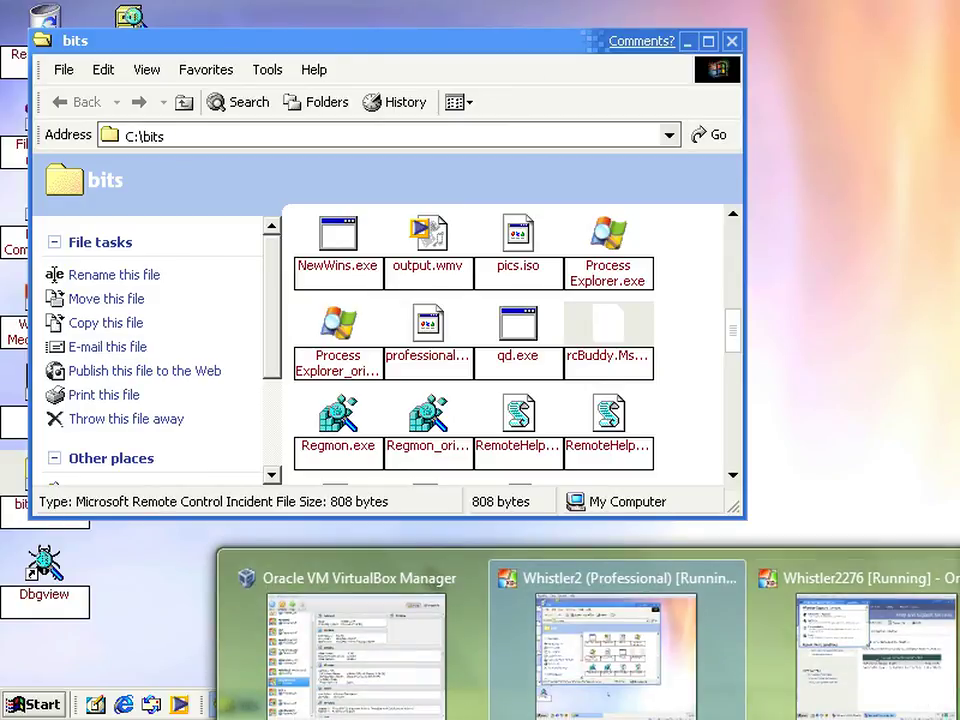
{"action": "left_click", "coordinate": [850, 650]}
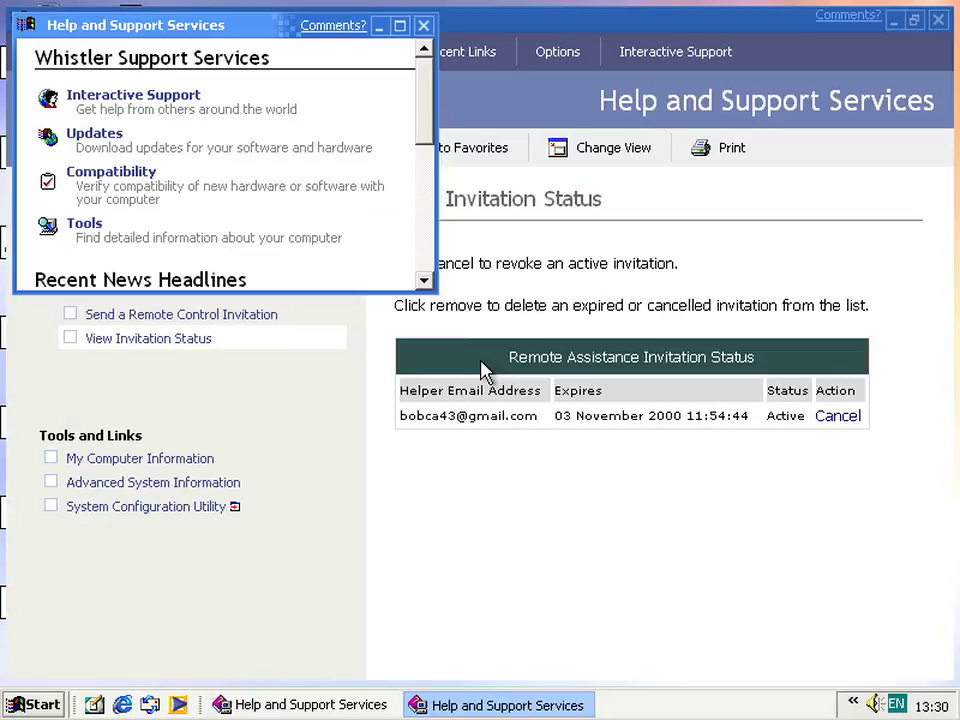
{"action": "left_click", "coordinate": [425, 26]}
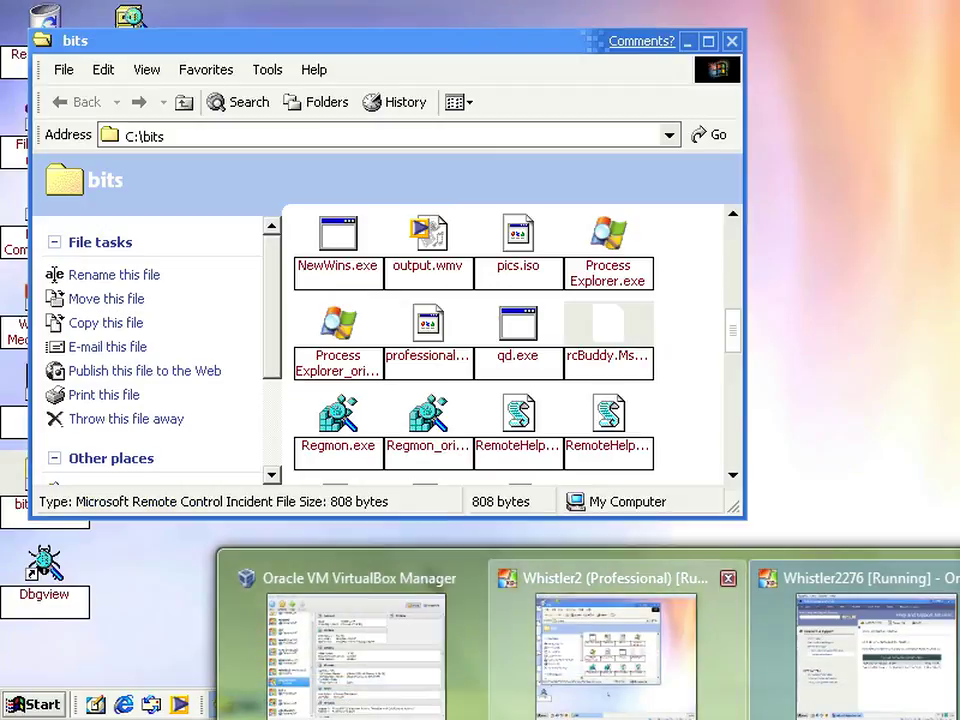
{"action": "left_click", "coordinate": [611, 650]}
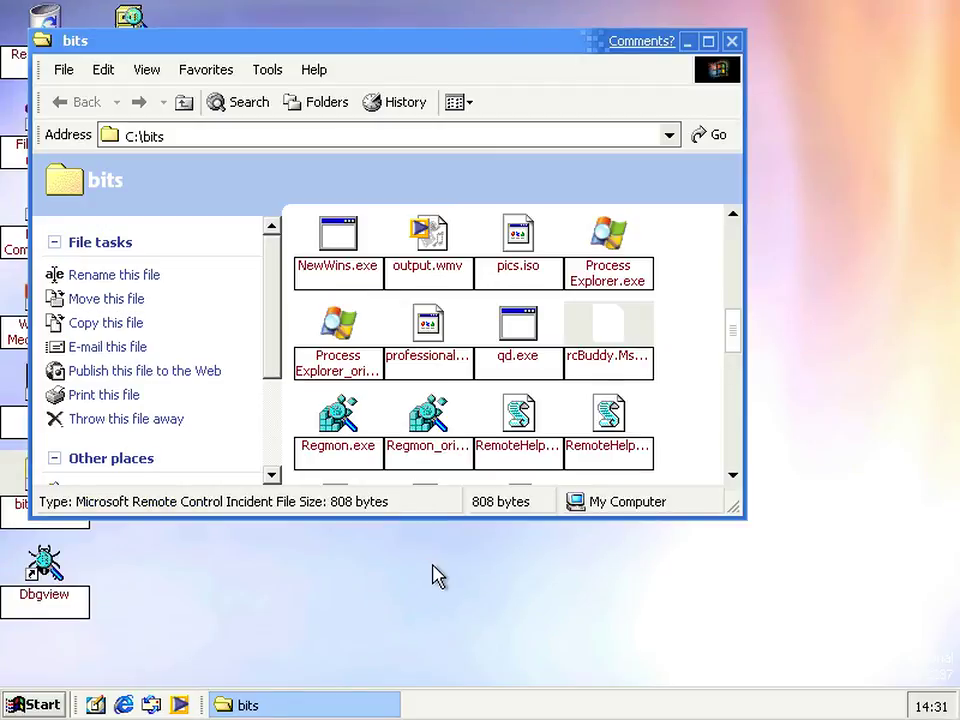
{"action": "left_click", "coordinate": [686, 424]}
Close the bits folder, acknowledge the fatal error, and close Help and Support Services
{"action": "left_click", "coordinate": [733, 43]}
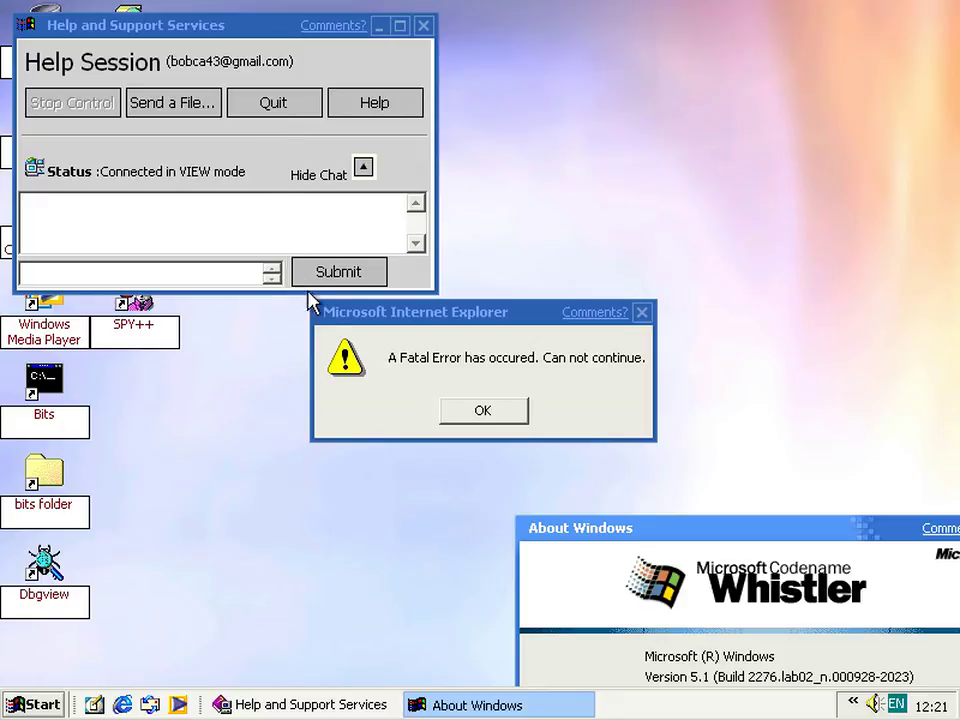
{"action": "left_click", "coordinate": [327, 316]}
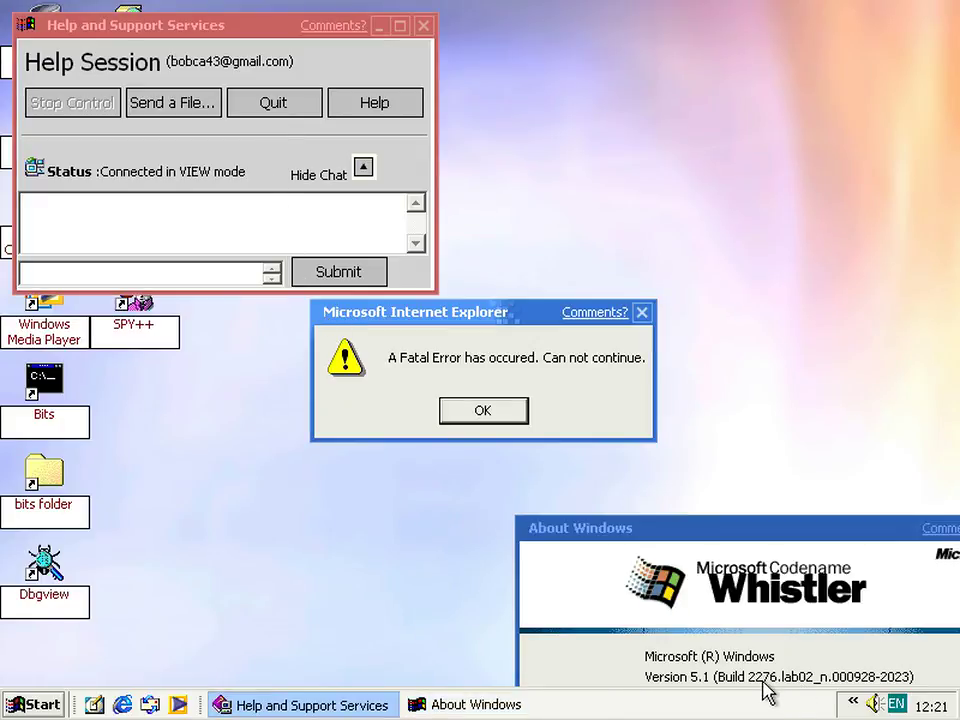
{"action": "left_click", "coordinate": [598, 530]}
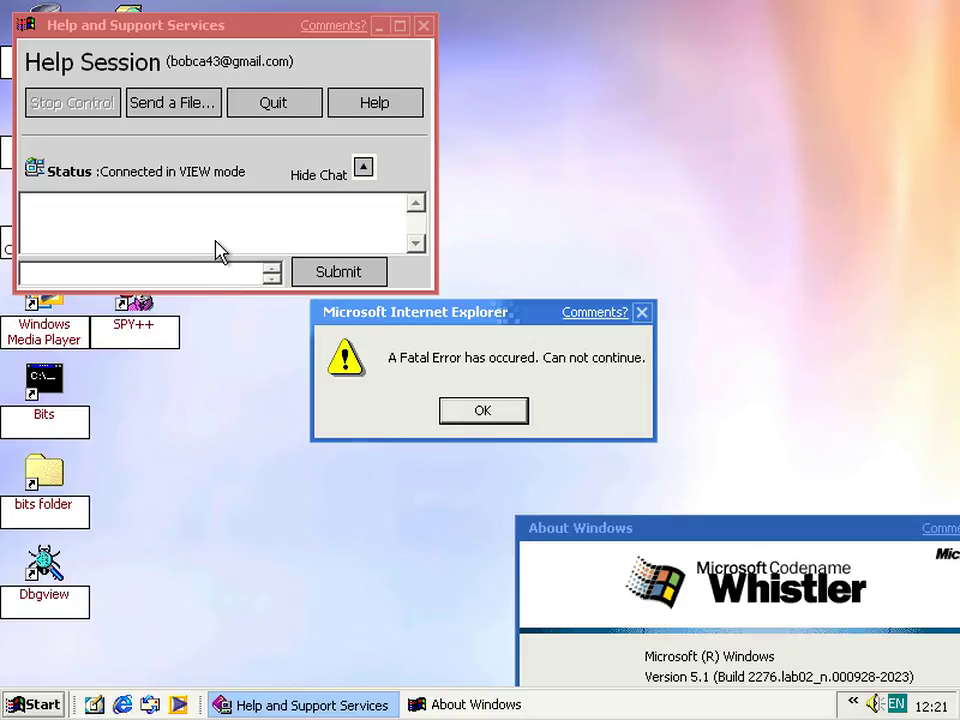
{"action": "left_click", "coordinate": [480, 406]}
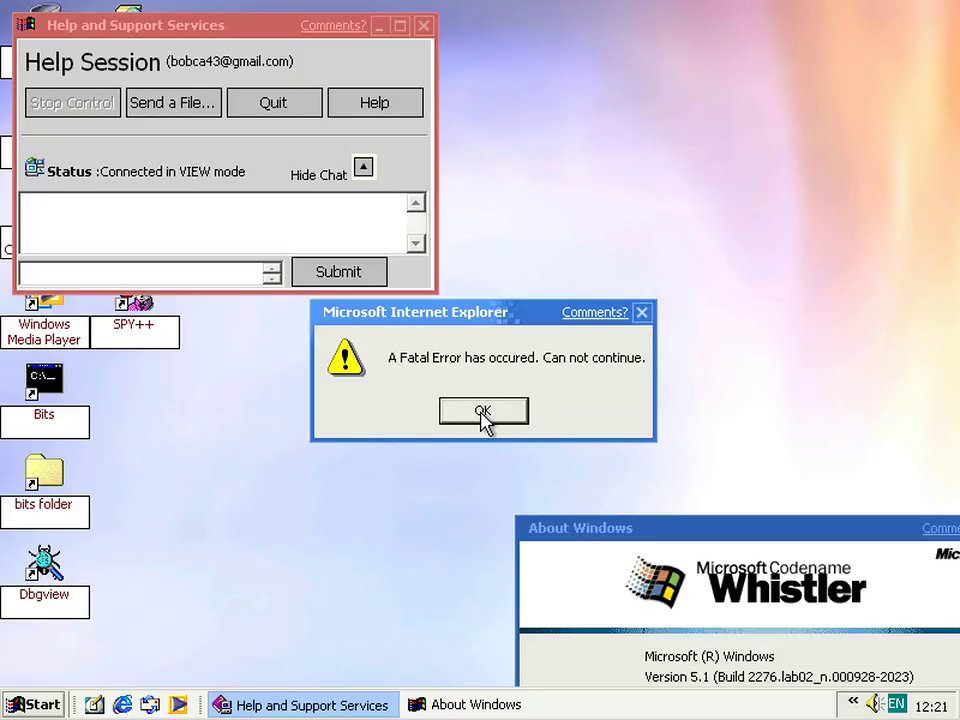
{"action": "left_click", "coordinate": [424, 27]}
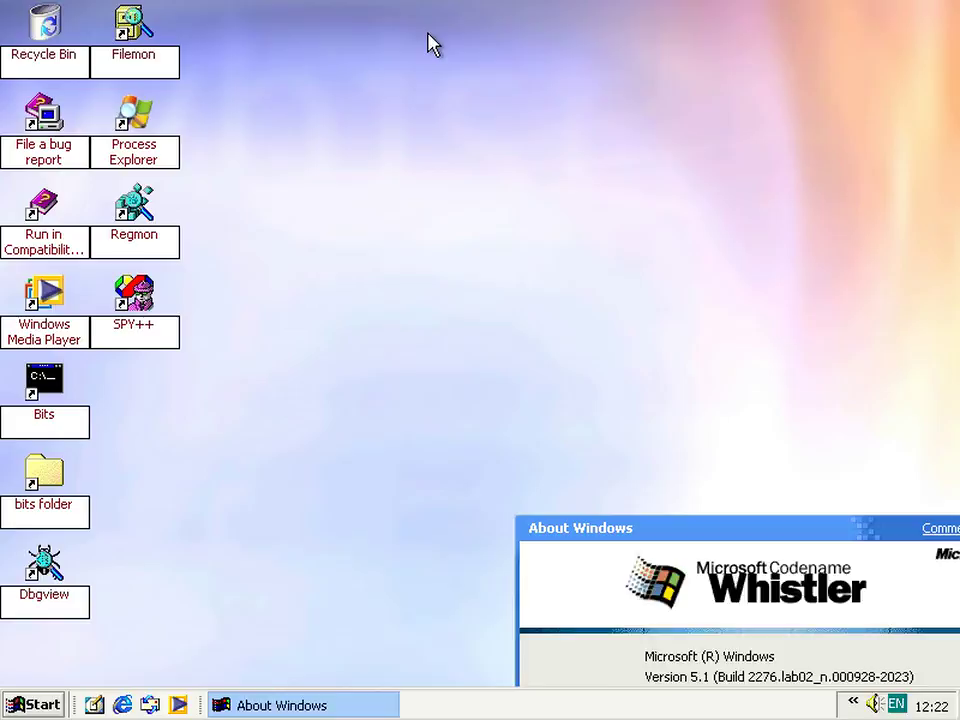
On the other VM, dismiss the Connection Refused notice, close Help and Support, and bring up the host's diffs folder
{"action": "left_click", "coordinate": [596, 632]}
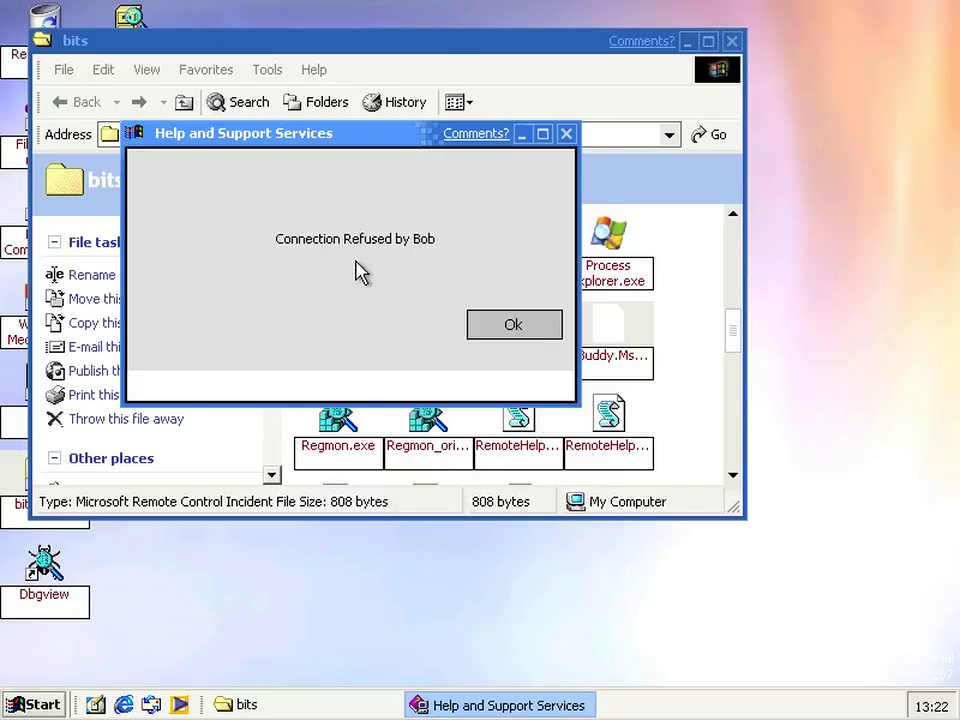
{"action": "left_click", "coordinate": [518, 333]}
{"action": "left_click", "coordinate": [511, 326]}
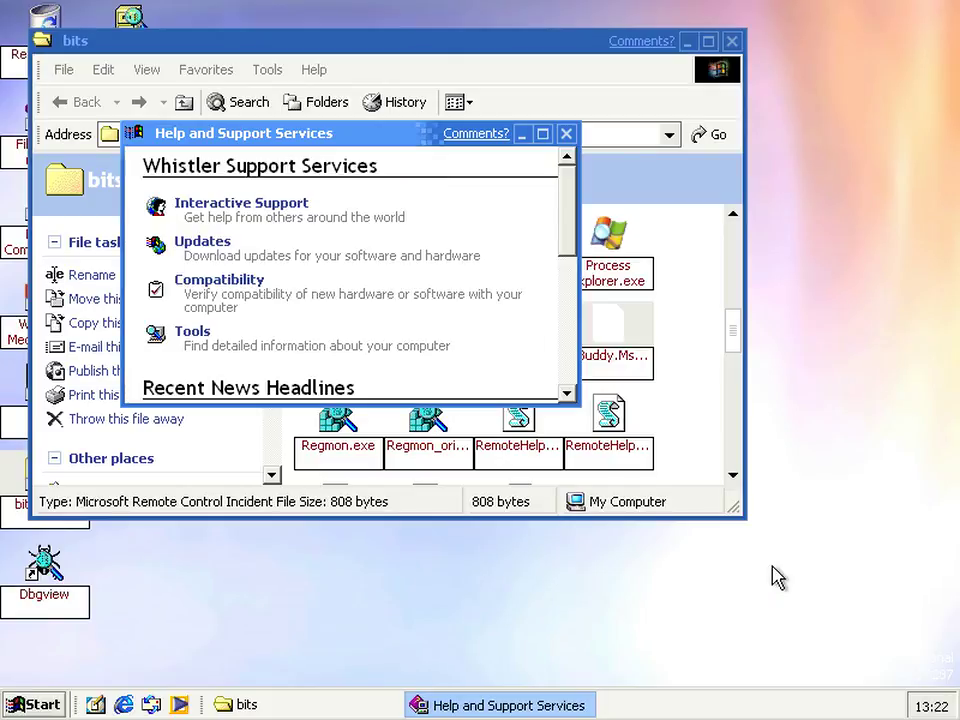
{"action": "left_click", "coordinate": [566, 133]}
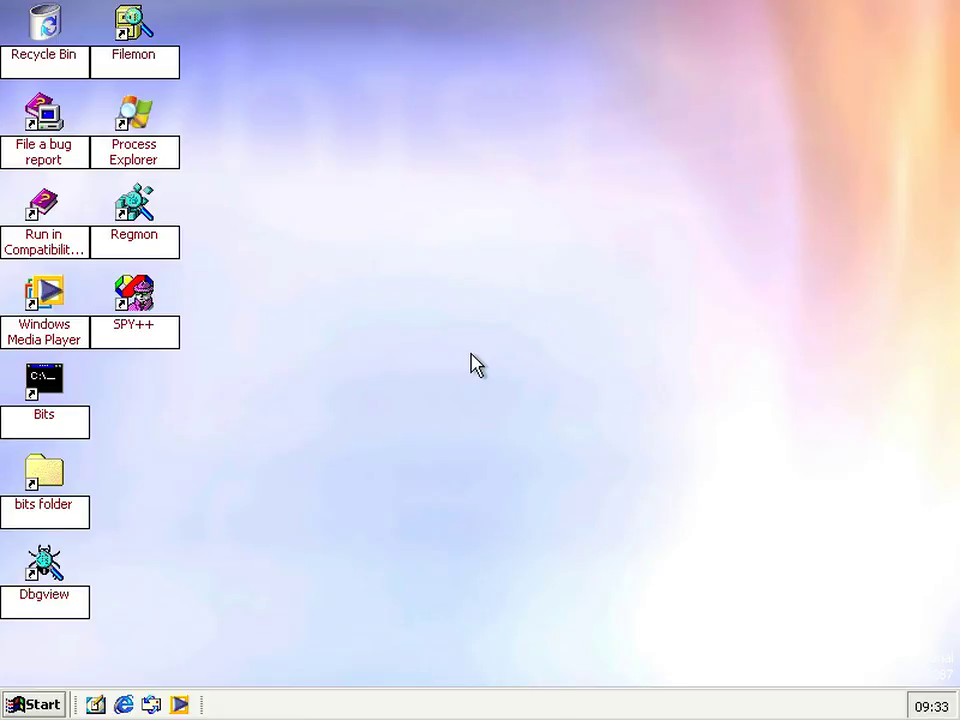
{"action": "left_click", "coordinate": [407, 640]}
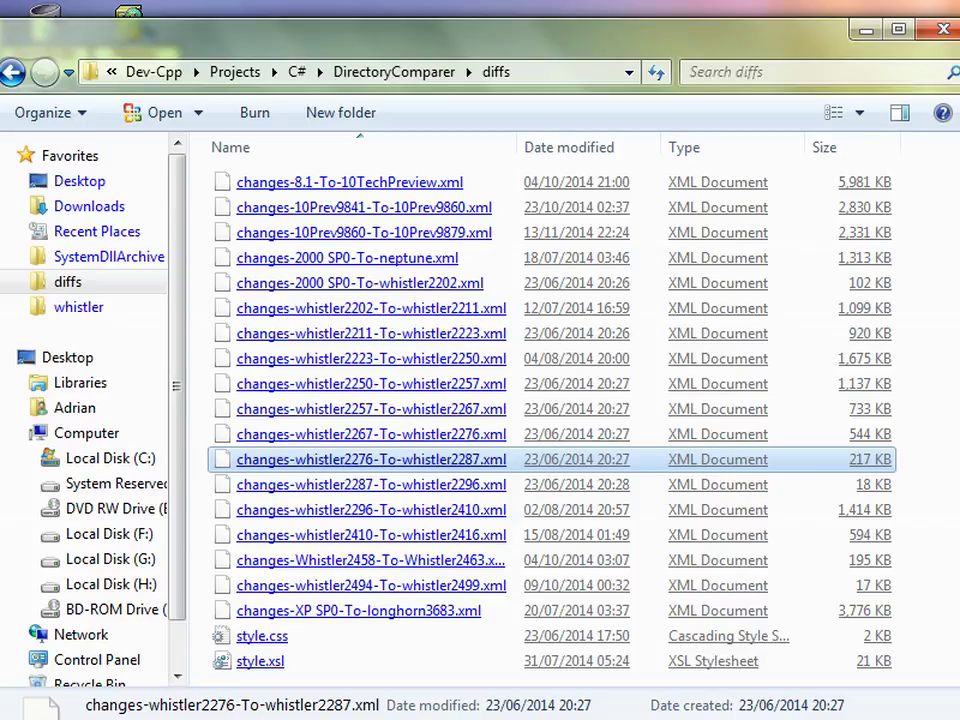
Select changes-whistler2276-To-whistler2287.xml in the diffs folder
{"action": "left_click", "coordinate": [360, 283]}
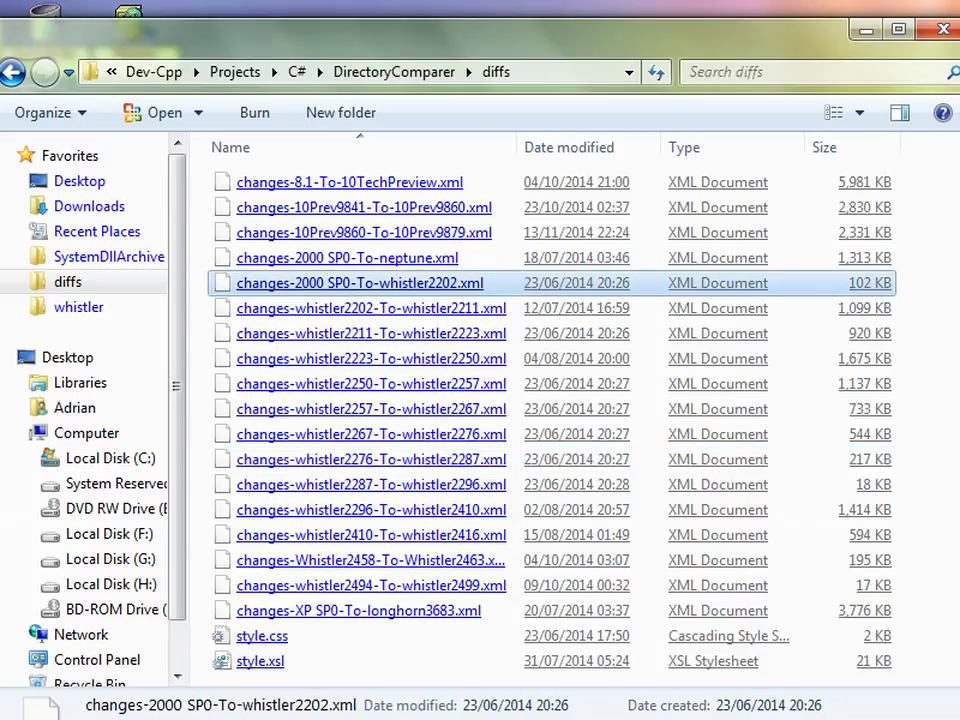
{"action": "left_click", "coordinate": [370, 459]}
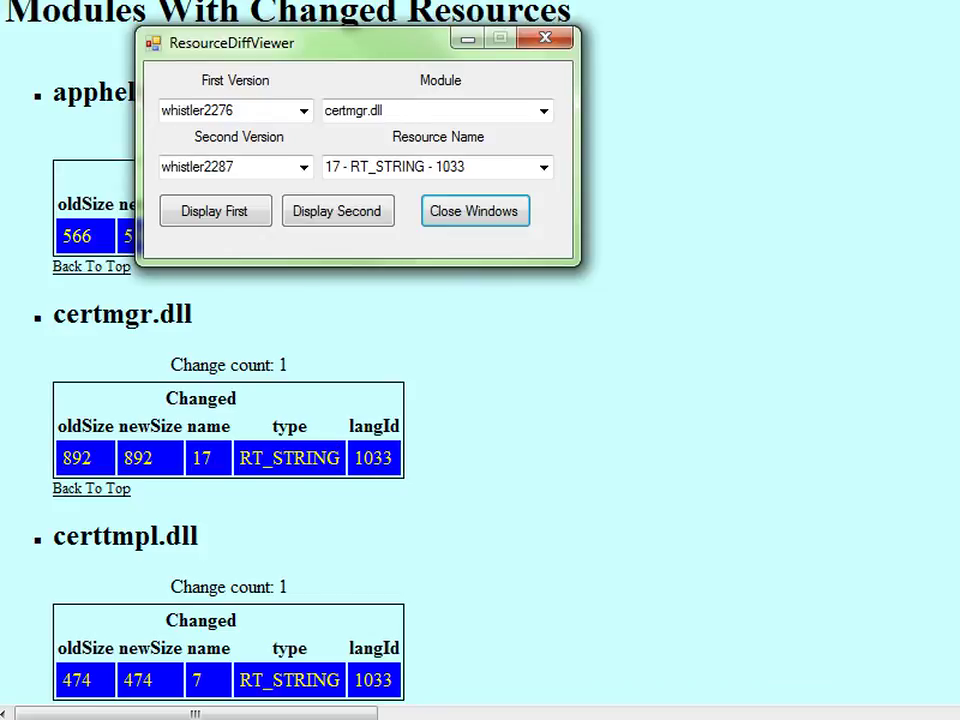
Compare certmgr.dll string table 17 side by side: version 5.1.2276.1 versus 5.1.2287.1, then close both windows
{"action": "left_click_drag", "start_coordinate": [300, 42], "coordinate": [505, 138]}
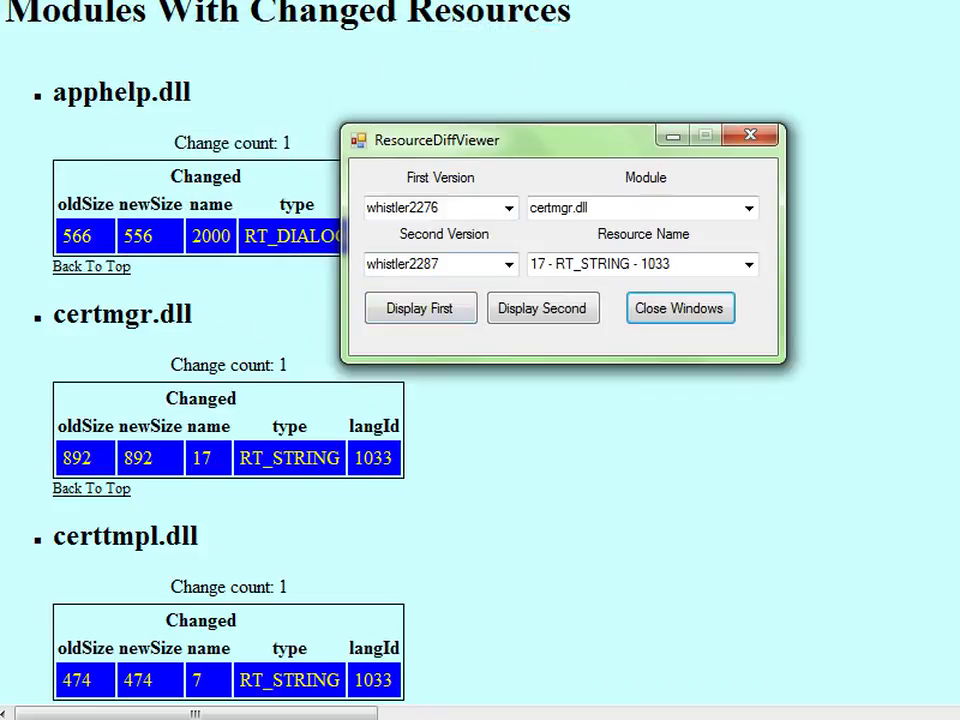
{"action": "left_click", "coordinate": [420, 307]}
{"action": "left_click_drag", "start_coordinate": [331, 423], "coordinate": [260, 423]}
{"action": "left_click", "coordinate": [542, 308]}
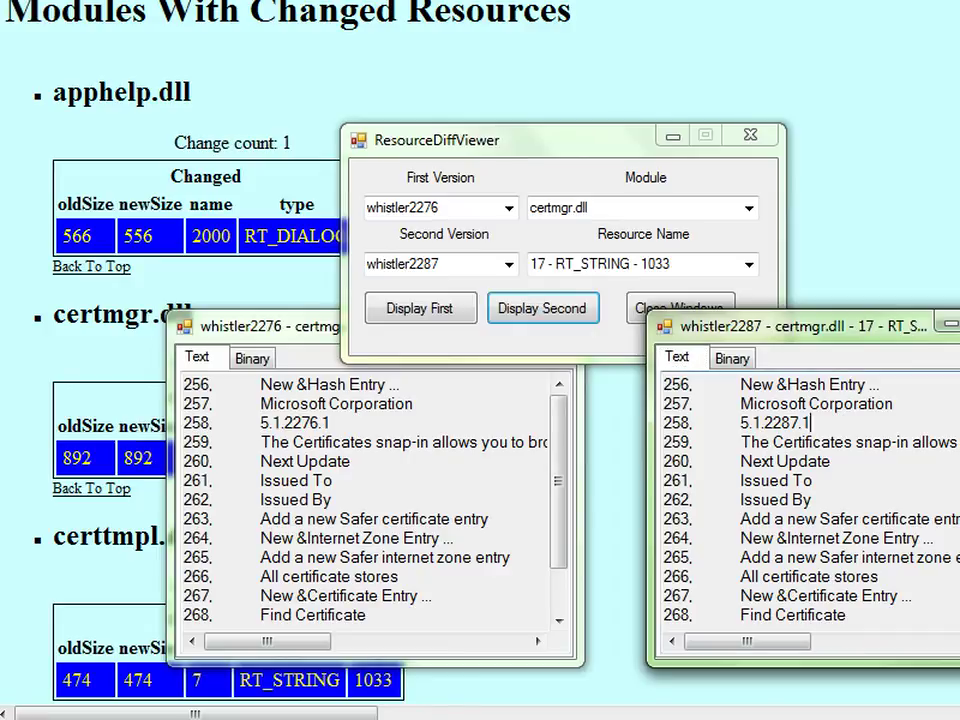
{"action": "left_click_drag", "start_coordinate": [811, 423], "coordinate": [741, 423]}
{"action": "scroll", "coordinate": [800, 500], "scroll_direction": "down", "scroll_amount": 1}
{"action": "left_click", "coordinate": [374, 441]}
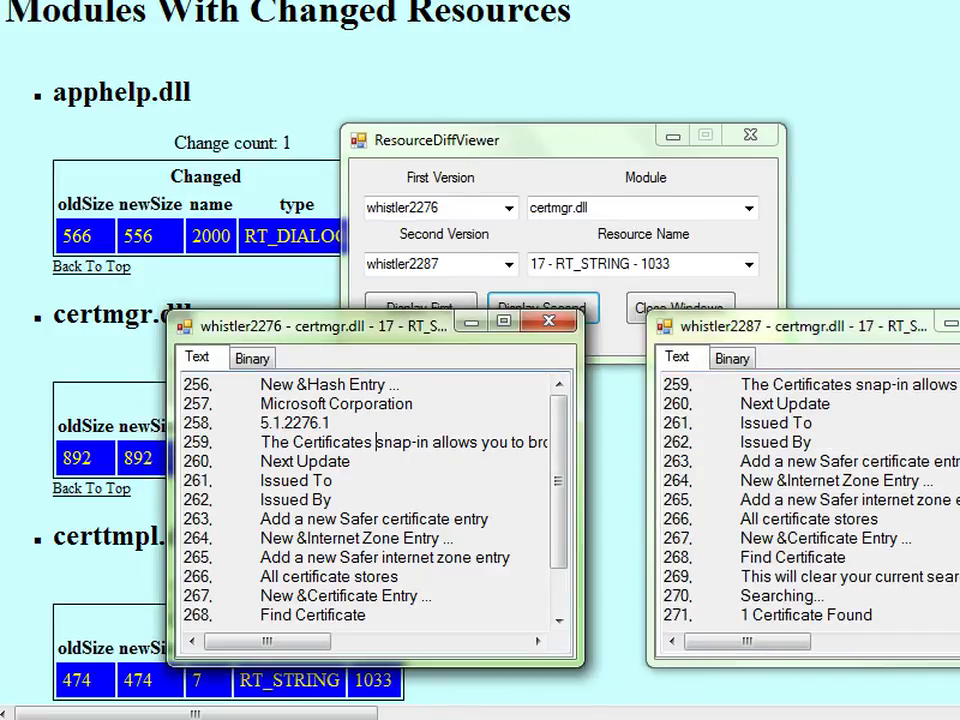
{"action": "scroll", "coordinate": [374, 441], "scroll_direction": "down", "scroll_amount": 1}
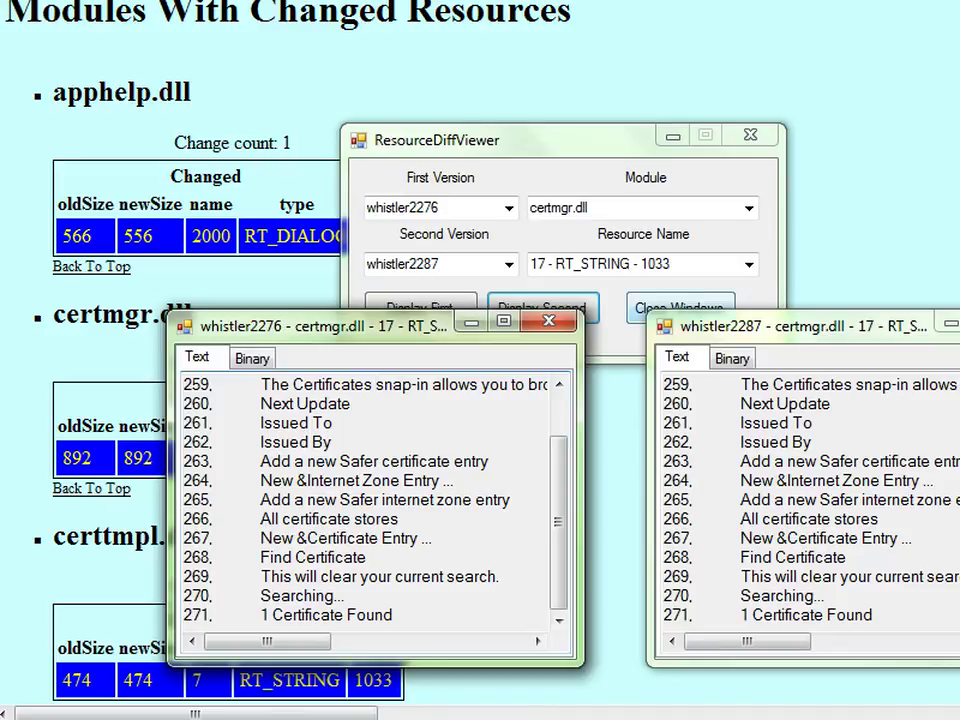
{"action": "left_click", "coordinate": [680, 307]}
Back in ResourceDiffViewer, choose module certtmpl.dll and resource 7 - RT_STRING - 1033
{"action": "key", "text": "alt+F4"}
{"action": "scroll", "coordinate": [480, 360], "scroll_direction": "down", "scroll_amount": 5}
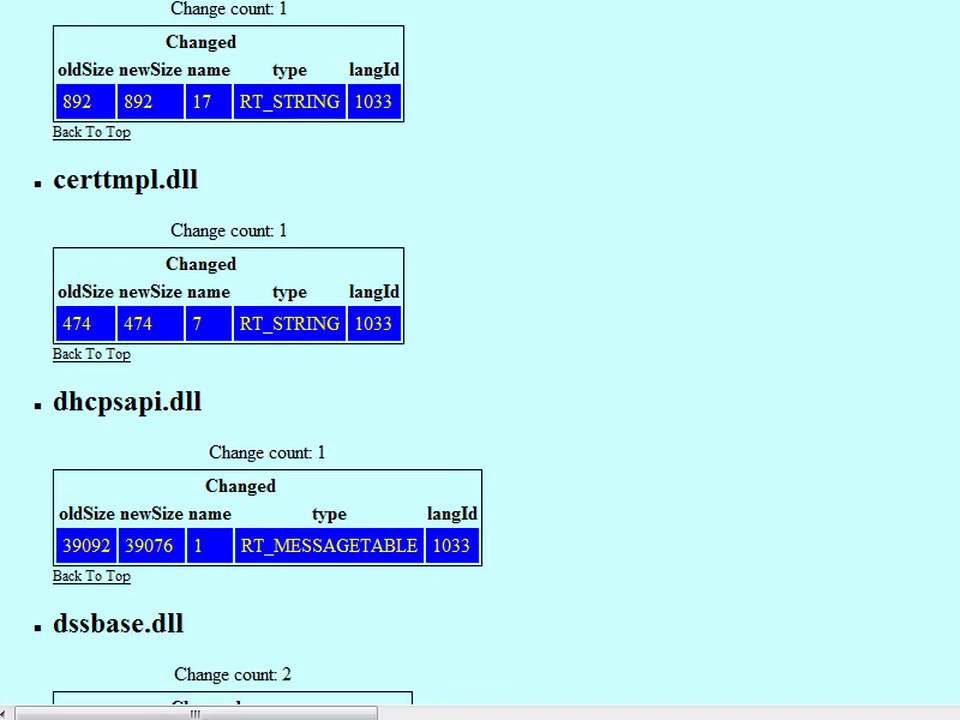
{"action": "key", "text": "alt+Tab"}
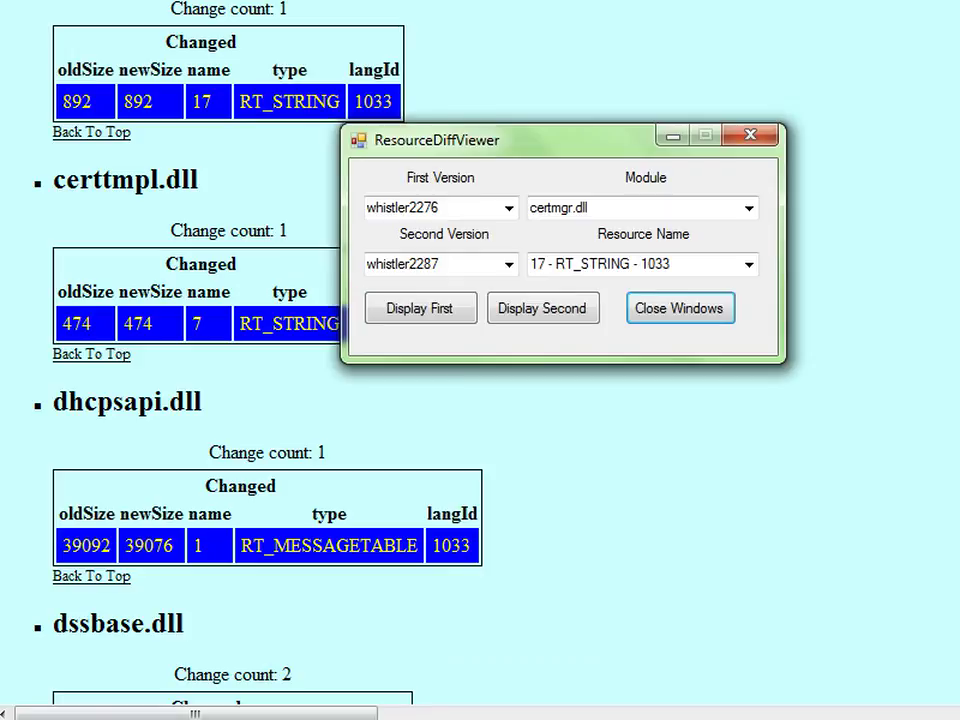
{"action": "left_click", "coordinate": [748, 208]}
{"action": "key", "text": "Down"}
{"action": "key", "text": "Return"}
{"action": "left_click", "coordinate": [748, 264]}
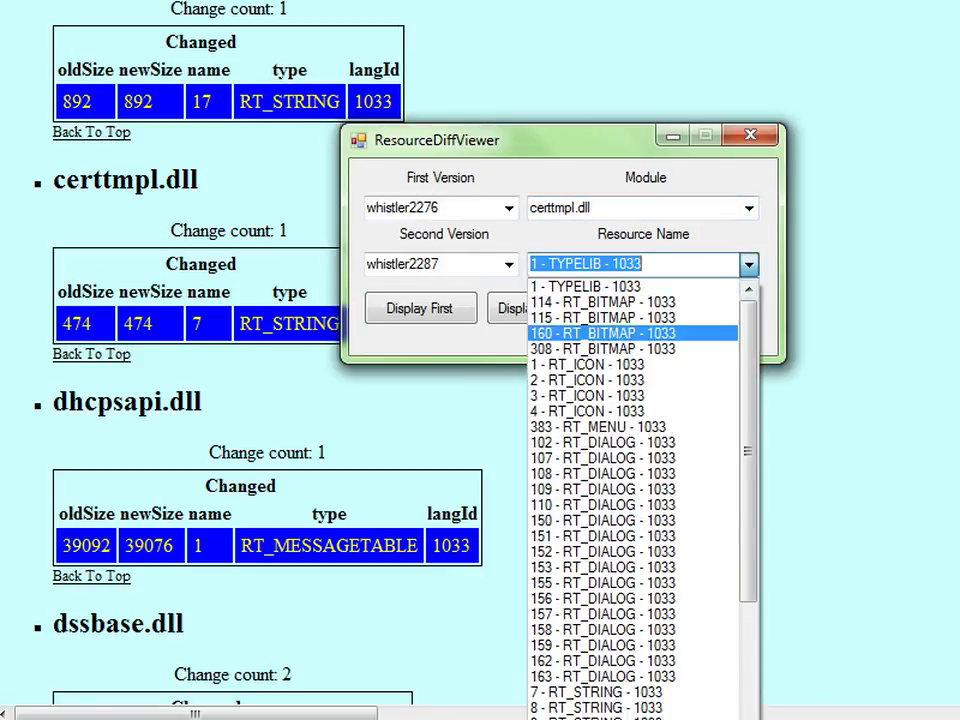
{"action": "scroll", "coordinate": [640, 490], "scroll_direction": "down", "scroll_amount": 4}
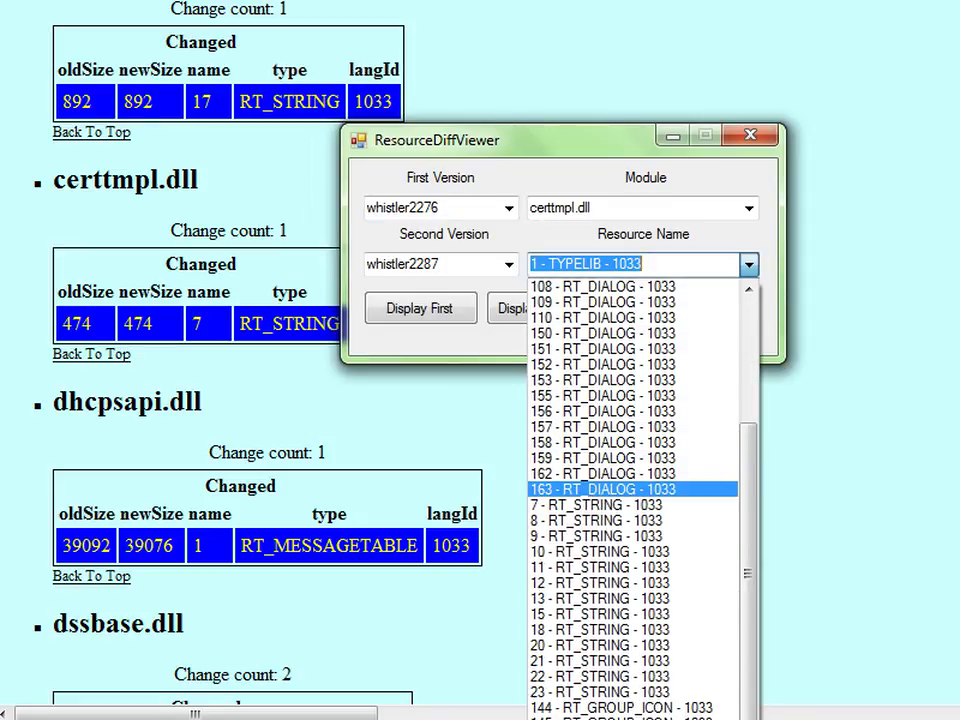
{"action": "left_click", "coordinate": [596, 505]}
Compare certtmpl.dll string table 7 across builds, marking versions 5.1.2276.1 and 5.1.2287.1, then close both windows
{"action": "left_click", "coordinate": [419, 308]}
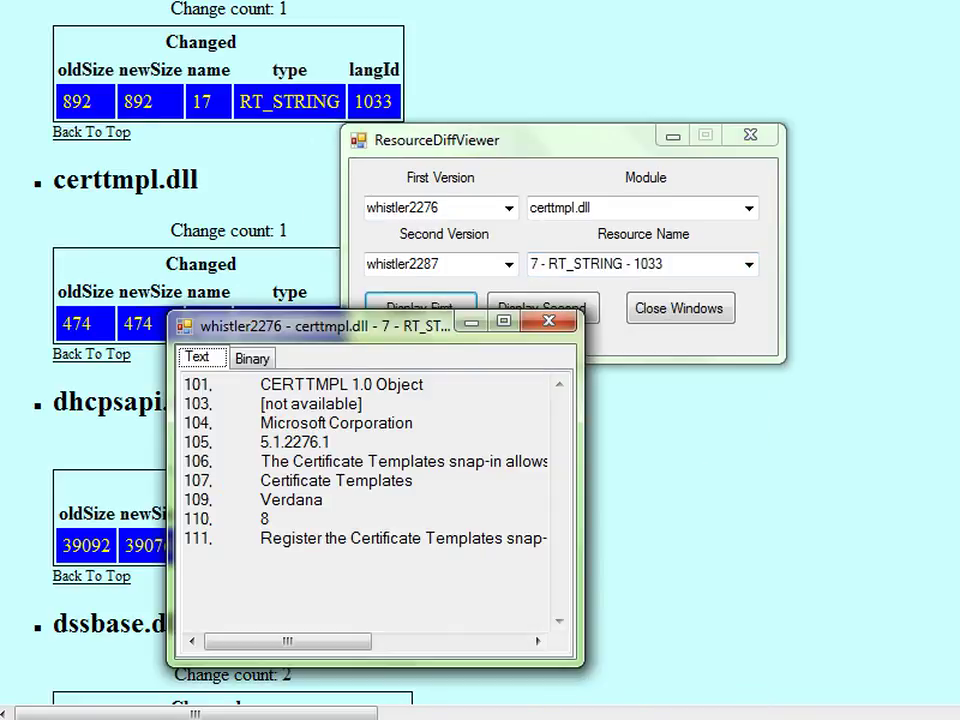
{"action": "left_click", "coordinate": [542, 308]}
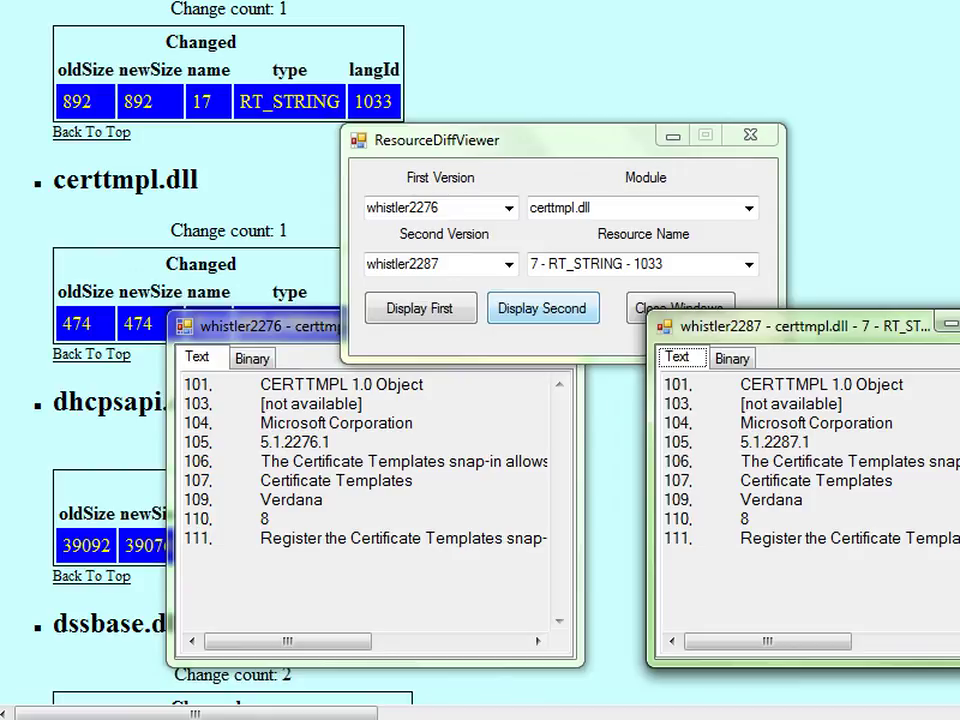
{"action": "left_click_drag", "start_coordinate": [790, 326], "coordinate": [716, 325]}
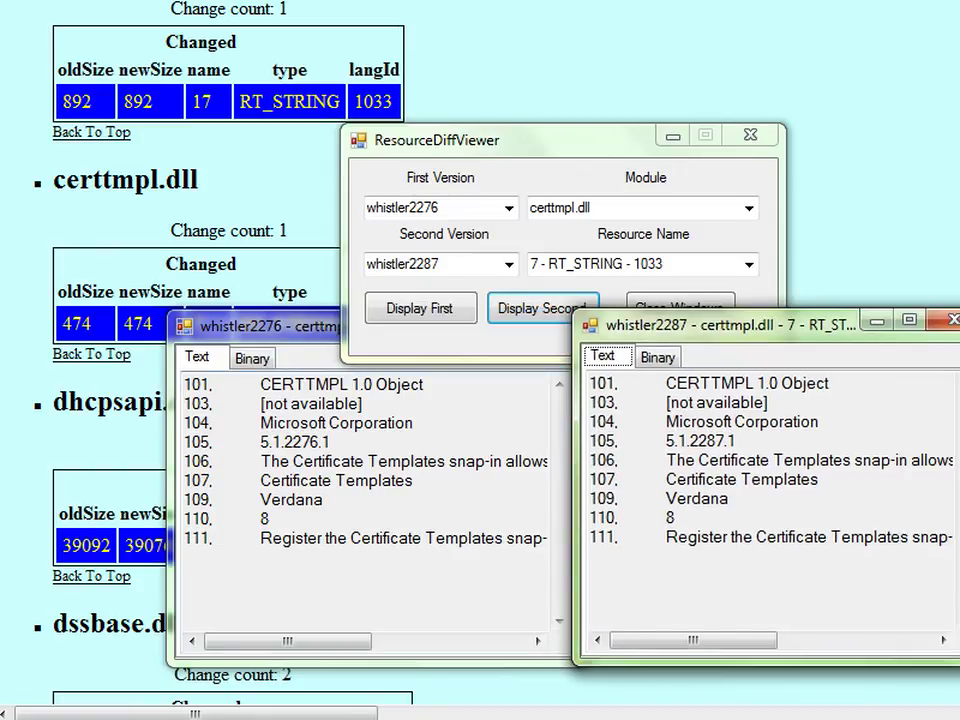
{"action": "left_click_drag", "start_coordinate": [330, 441], "coordinate": [260, 441]}
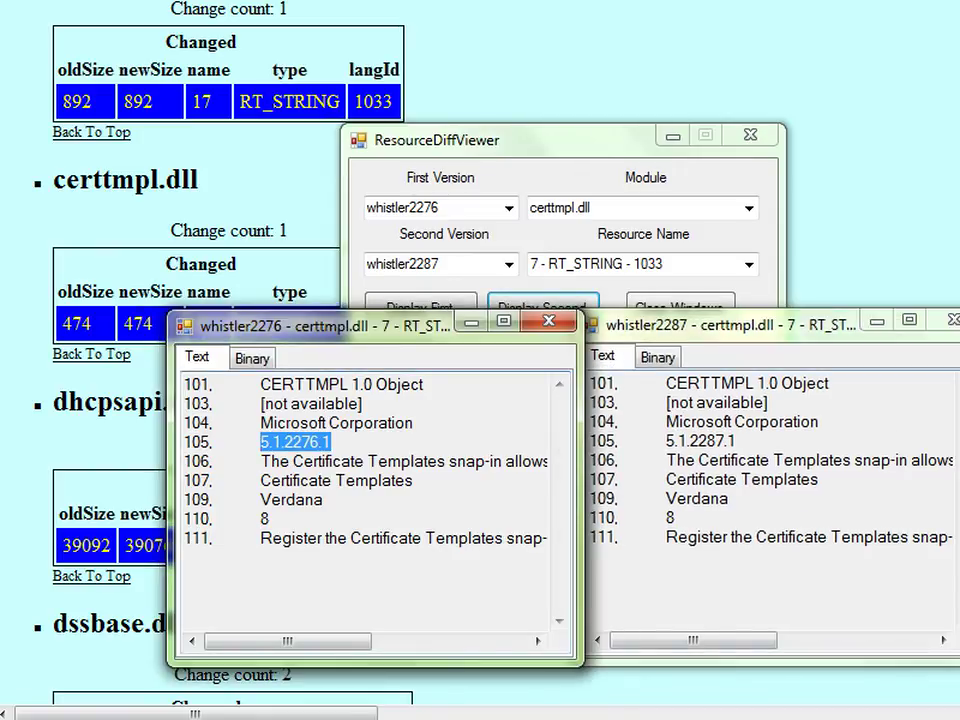
{"action": "left_click_drag", "start_coordinate": [589, 441], "coordinate": [737, 441]}
{"action": "left_click", "coordinate": [681, 306]}
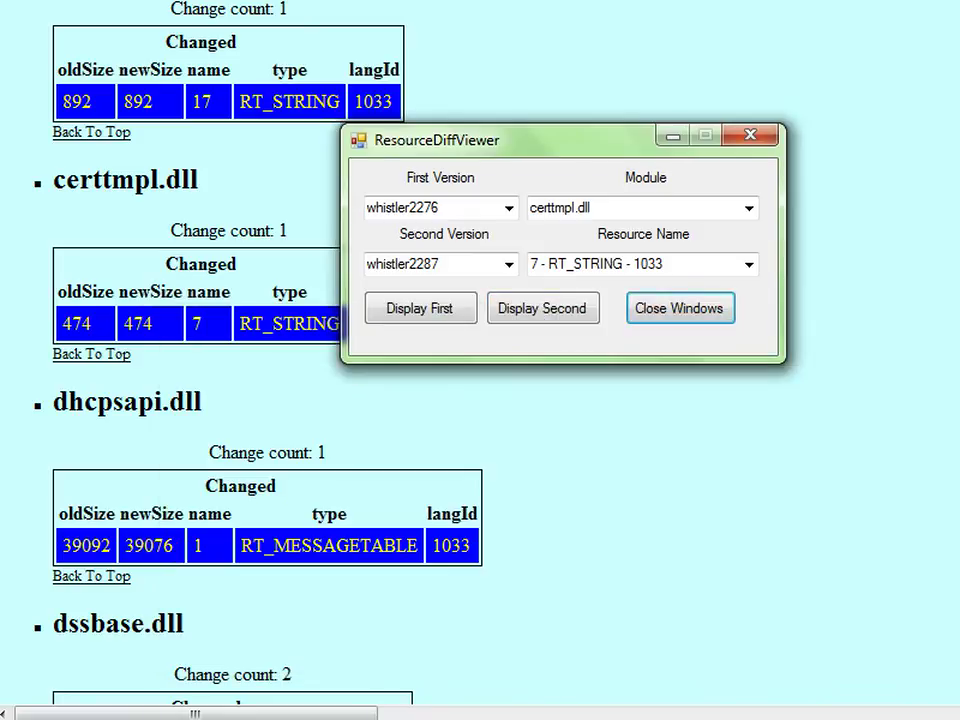
Close ResourceDiffViewer and scroll the diff report to explorer.exe's changed and added icon resources
{"action": "left_click", "coordinate": [750, 135]}
{"action": "scroll", "coordinate": [480, 360], "scroll_direction": "down", "scroll_amount": 10}
{"action": "scroll", "coordinate": [480, 360], "scroll_direction": "down", "scroll_amount": 20}
{"action": "scroll", "coordinate": [480, 360], "scroll_direction": "down", "scroll_amount": 13}
{"action": "scroll", "coordinate": [480, 360], "scroll_direction": "up", "scroll_amount": 6}
{"action": "scroll", "coordinate": [480, 360], "scroll_direction": "up", "scroll_amount": 20}
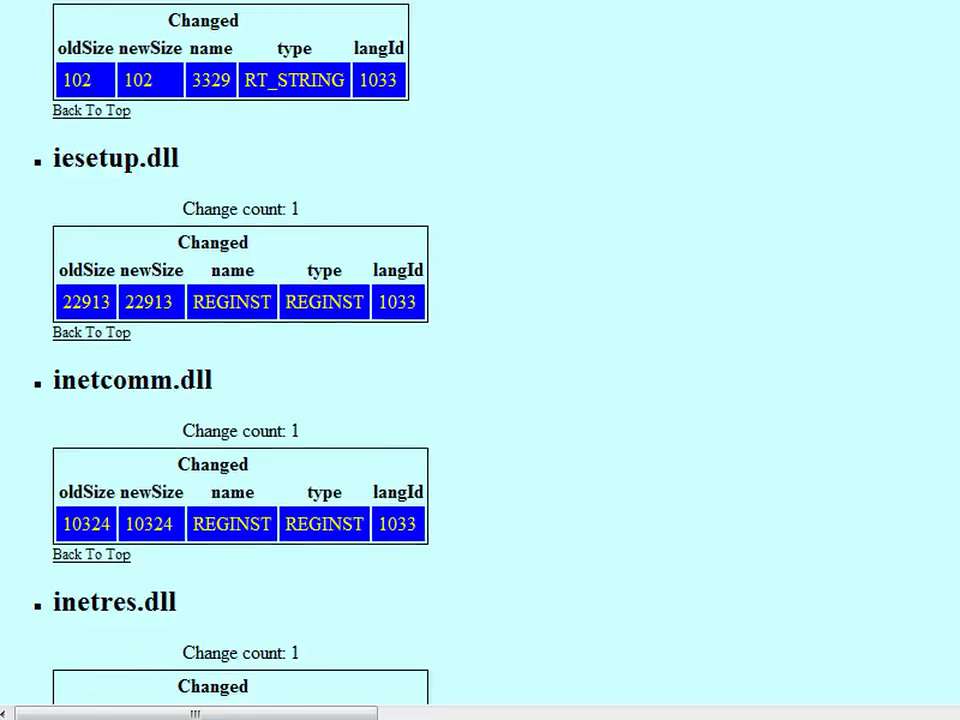
{"action": "scroll", "coordinate": [480, 360], "scroll_direction": "up", "scroll_amount": 1}
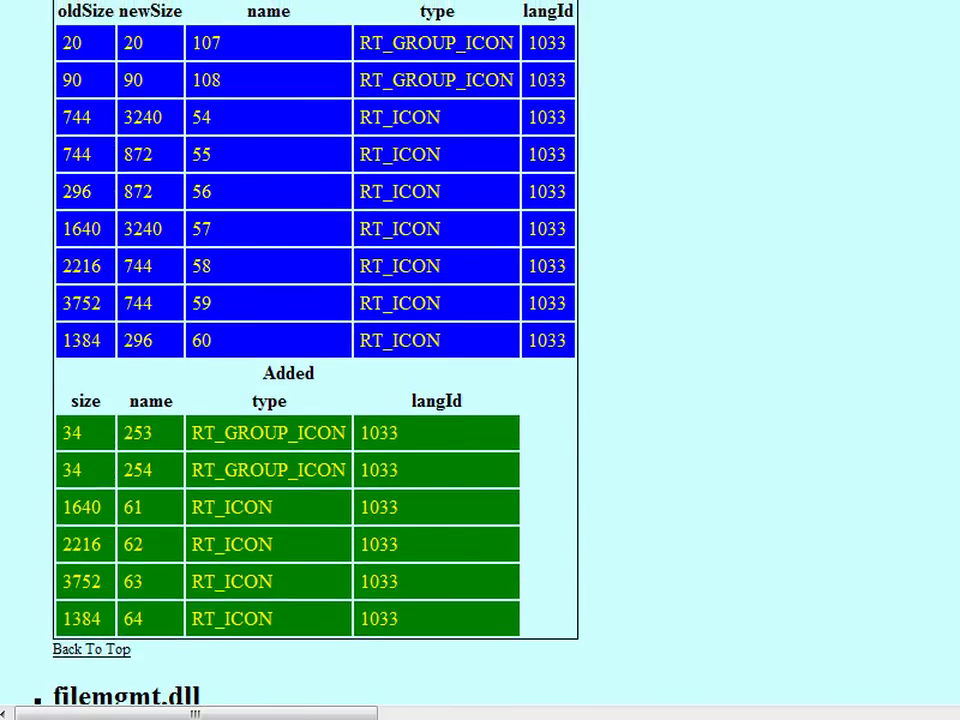
{"action": "scroll", "coordinate": [480, 360], "scroll_direction": "up", "scroll_amount": 2}
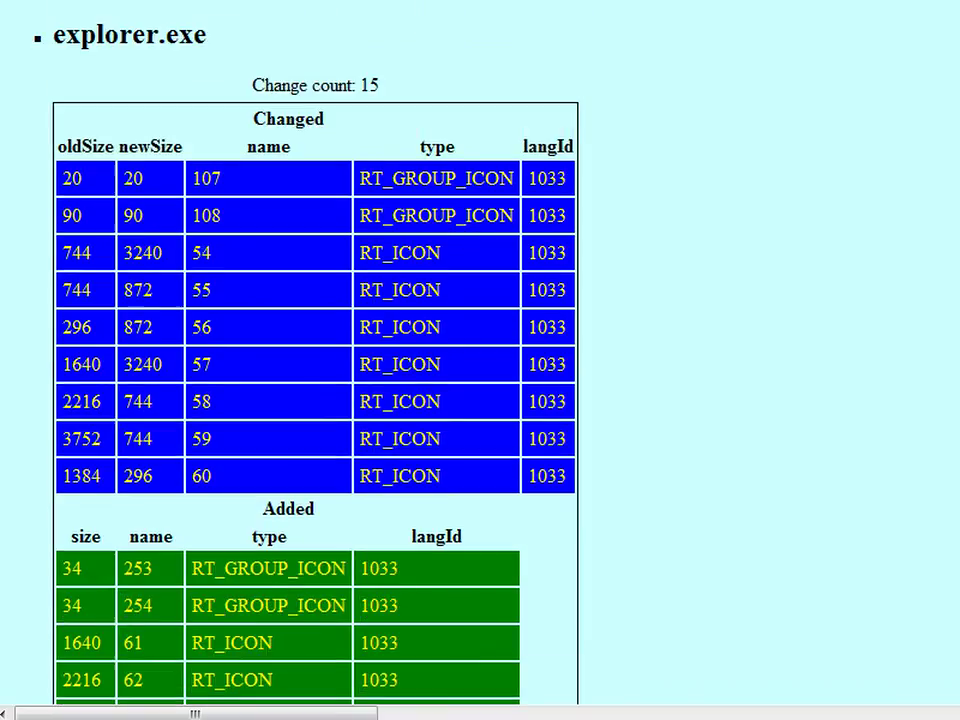
{"action": "scroll", "coordinate": [480, 360], "scroll_direction": "down", "scroll_amount": 9}
{"action": "scroll", "coordinate": [480, 360], "scroll_direction": "up", "scroll_amount": 6}
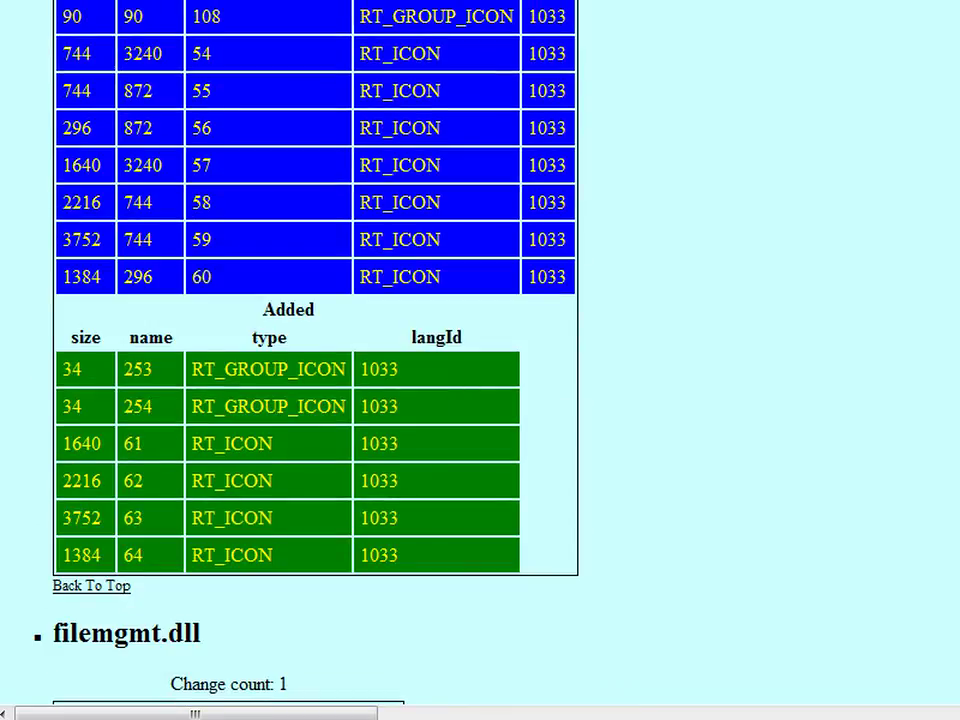